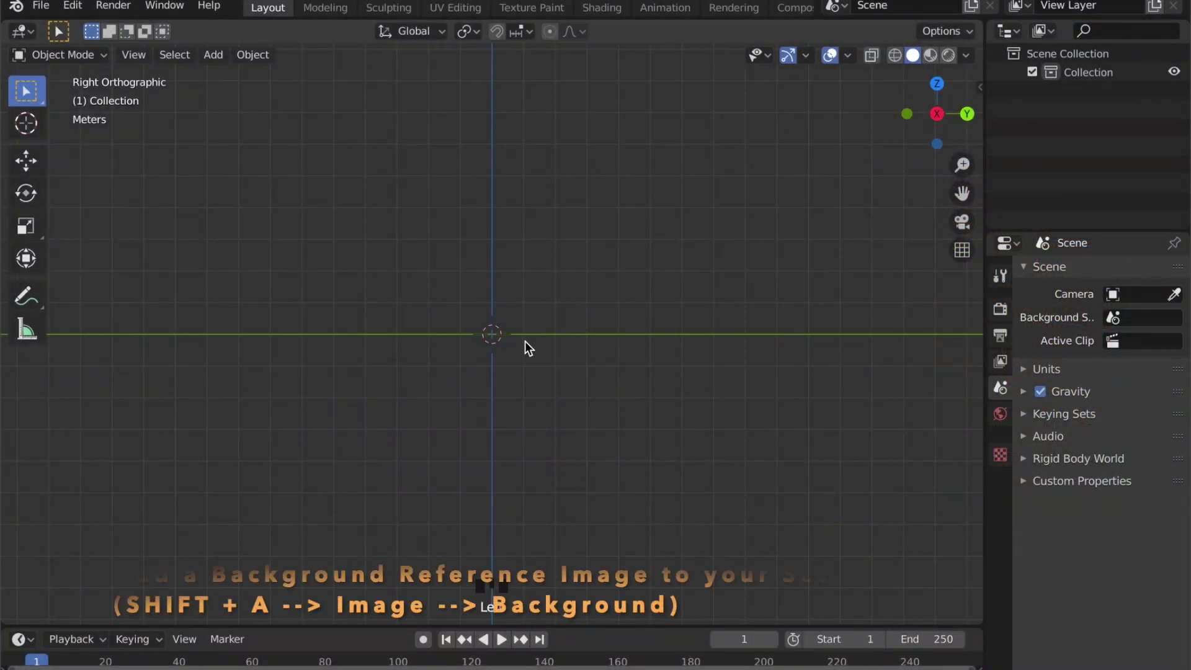
# Step: Load NeonSign-01.png from the Desktop folder as a background reference image aligned to the view
pyautogui.hotkey('shift', 'a')
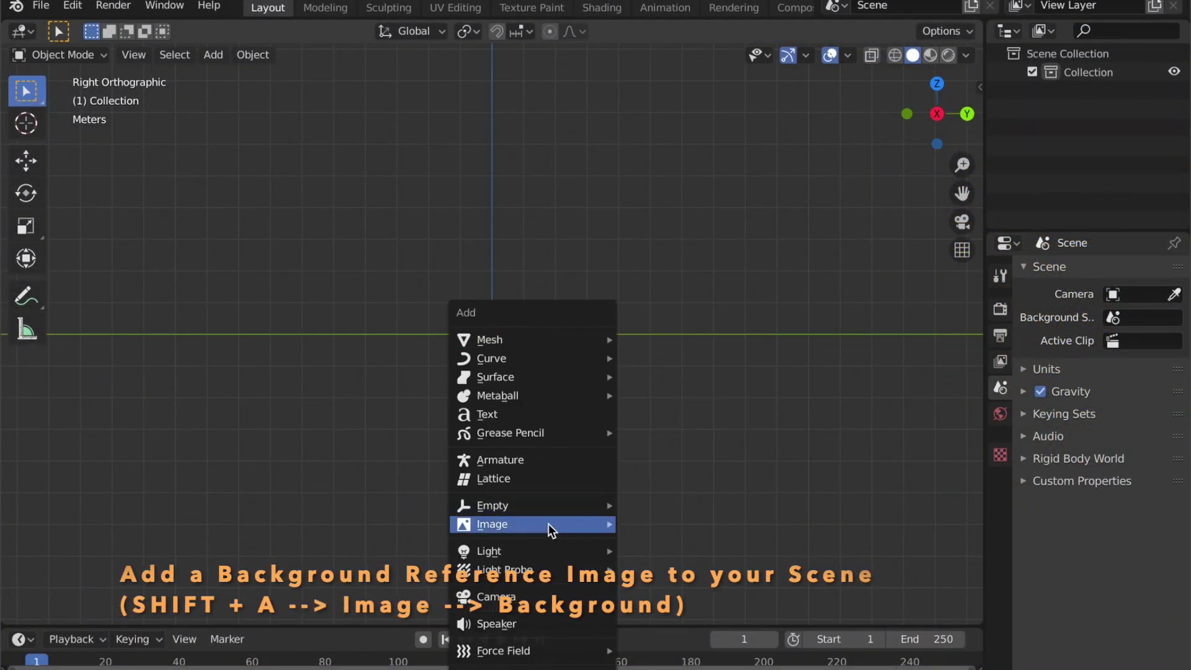
pyautogui.moveTo(549, 525)
pyautogui.click(657, 544)
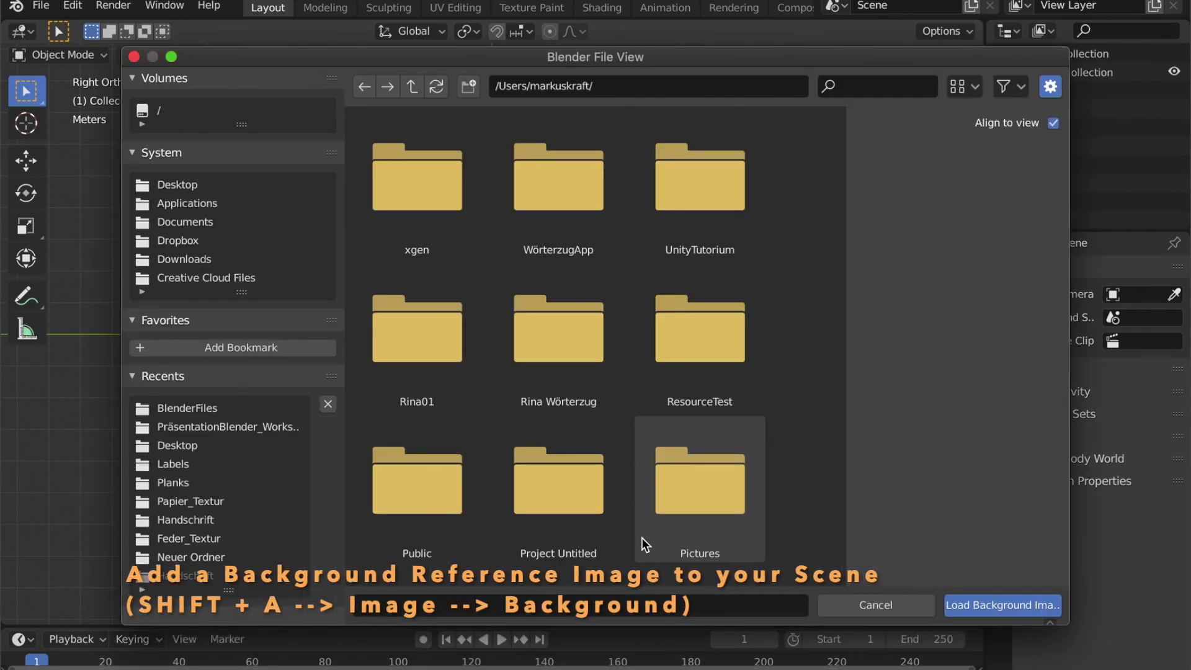
pyautogui.click(172, 179)
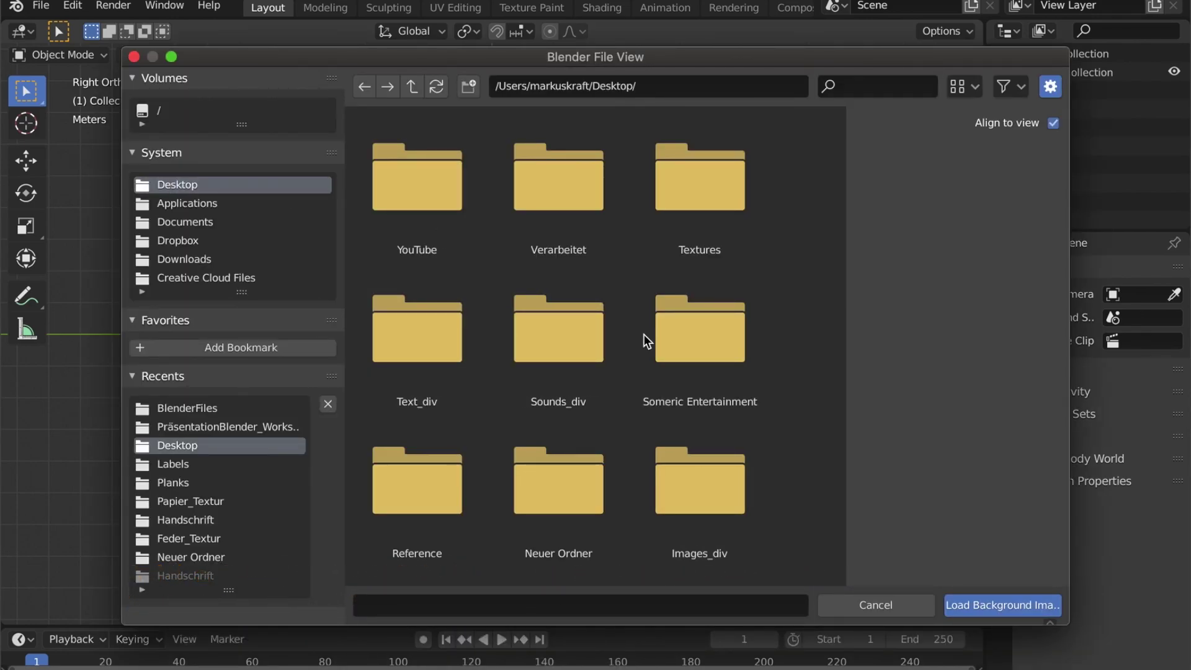
pyautogui.scroll(-5, 652, 342)
pyautogui.scroll(-6, 651, 345)
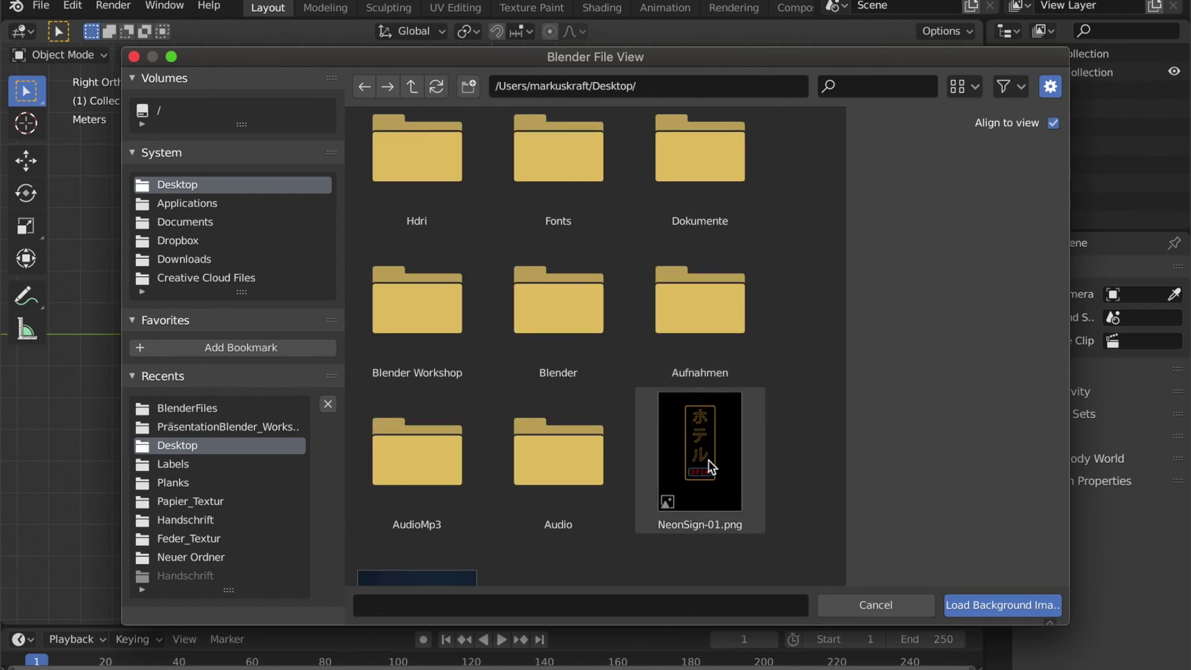
pyautogui.doubleClick(709, 460)
# Step: Add a plane mesh to the scene and enter Edit Mode on it
pyautogui.scroll(-1, 456, 234)
pyautogui.click(456, 233)
pyautogui.scroll(5, 458, 236)
pyautogui.keyDown('shift'); pyautogui.moveTo(465, 223); pyautogui.dragTo(492, 441, button='middle'); pyautogui.keyUp('shift')
pyautogui.scroll(-5, 489, 397)
pyautogui.moveTo(489, 394); pyautogui.dragTo(506, 466, button='middle')
pyautogui.hotkey('shift', 'a')
pyautogui.moveTo(522, 278)
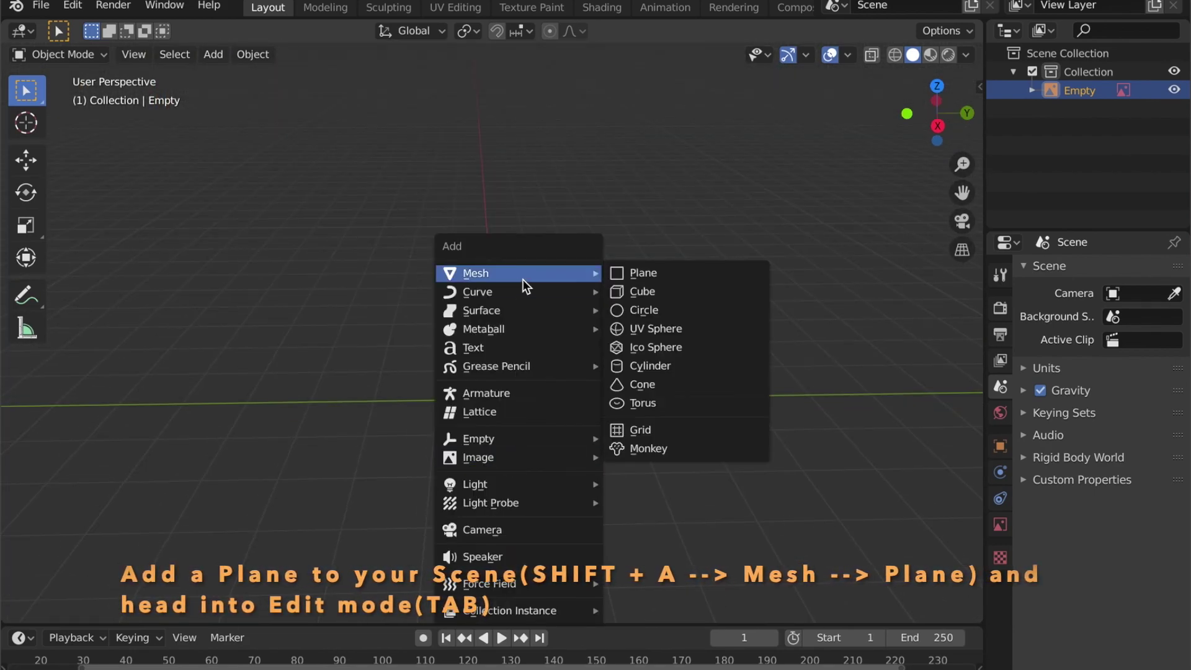
pyautogui.click(702, 274)
pyautogui.press('Tab')
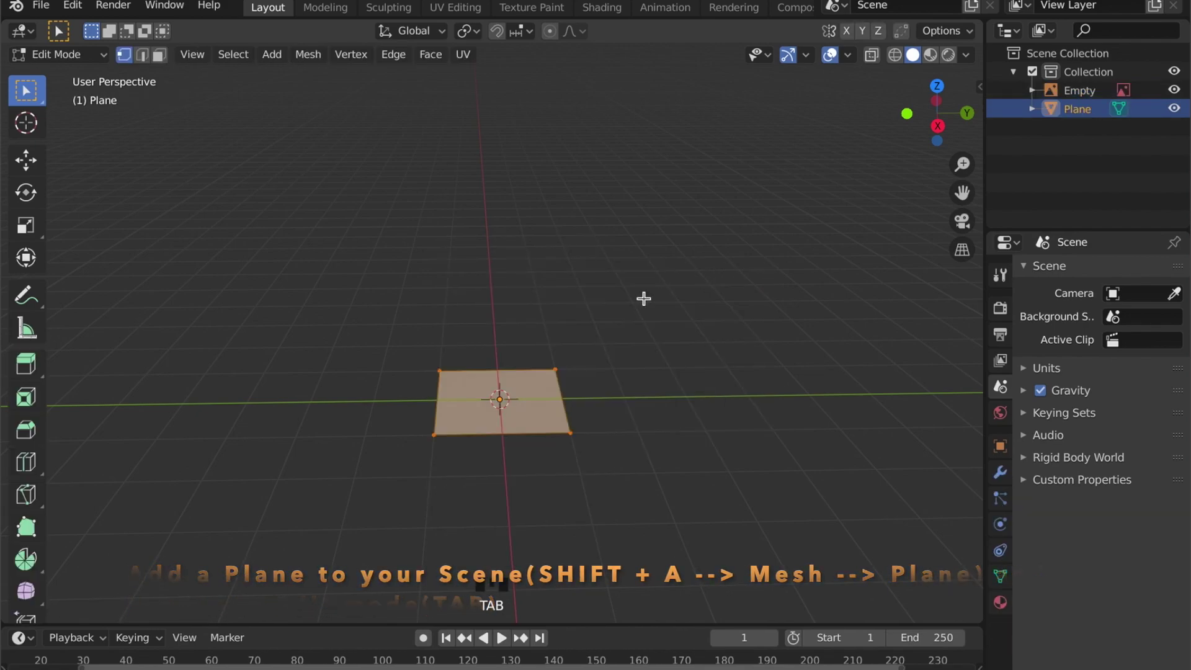
# Step: Merge all of the plane's vertices into a single vertex using the Collapse option
pyautogui.rightClick(645, 298)
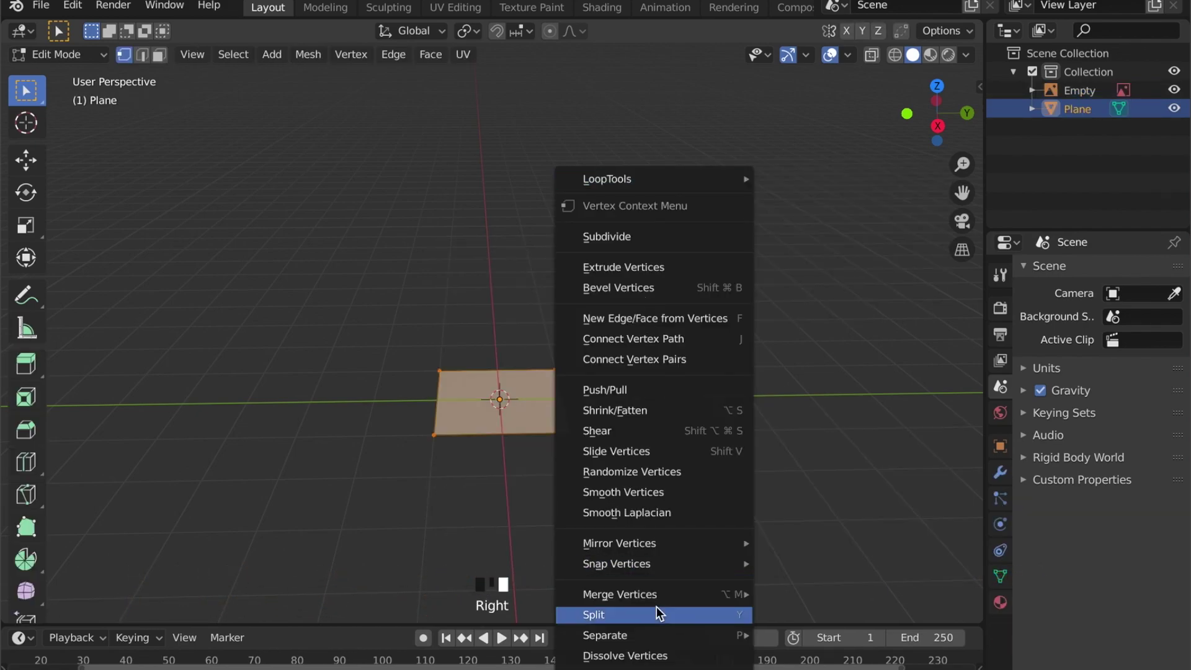
pyautogui.moveTo(658, 597)
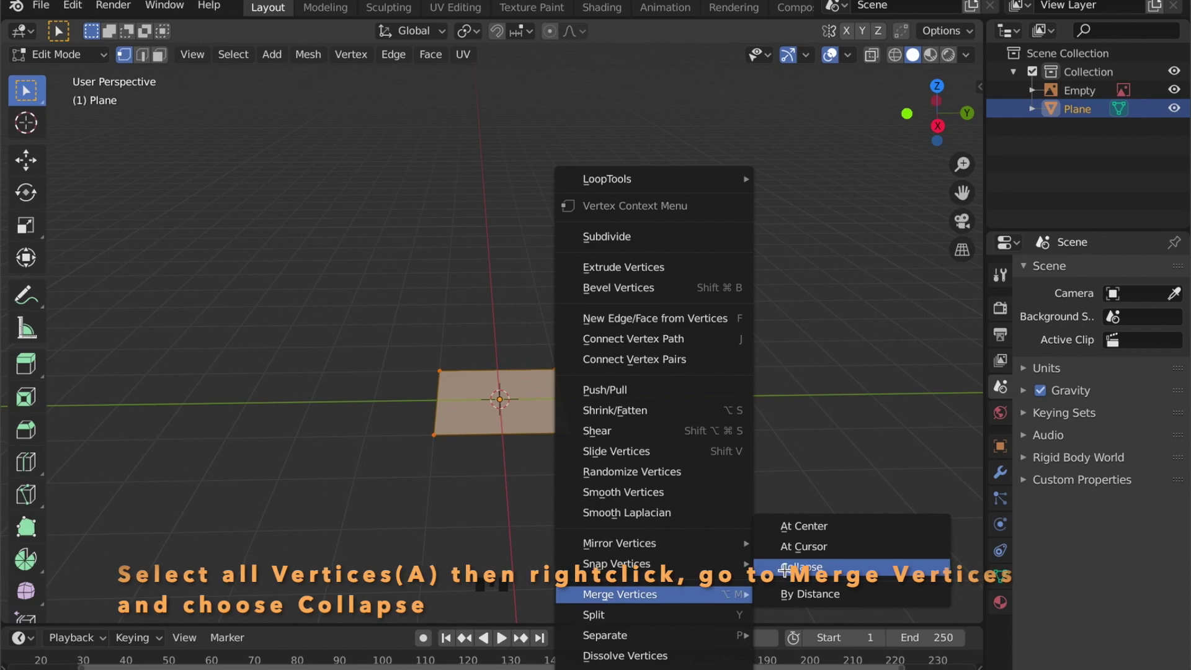
pyautogui.click(785, 574)
# Step: In the right orthographic view, move the vertex to the upper-left corner of the sign's orange frame, about -0.63 m in Y and 1.9 m in Z
pyautogui.click(937, 124)
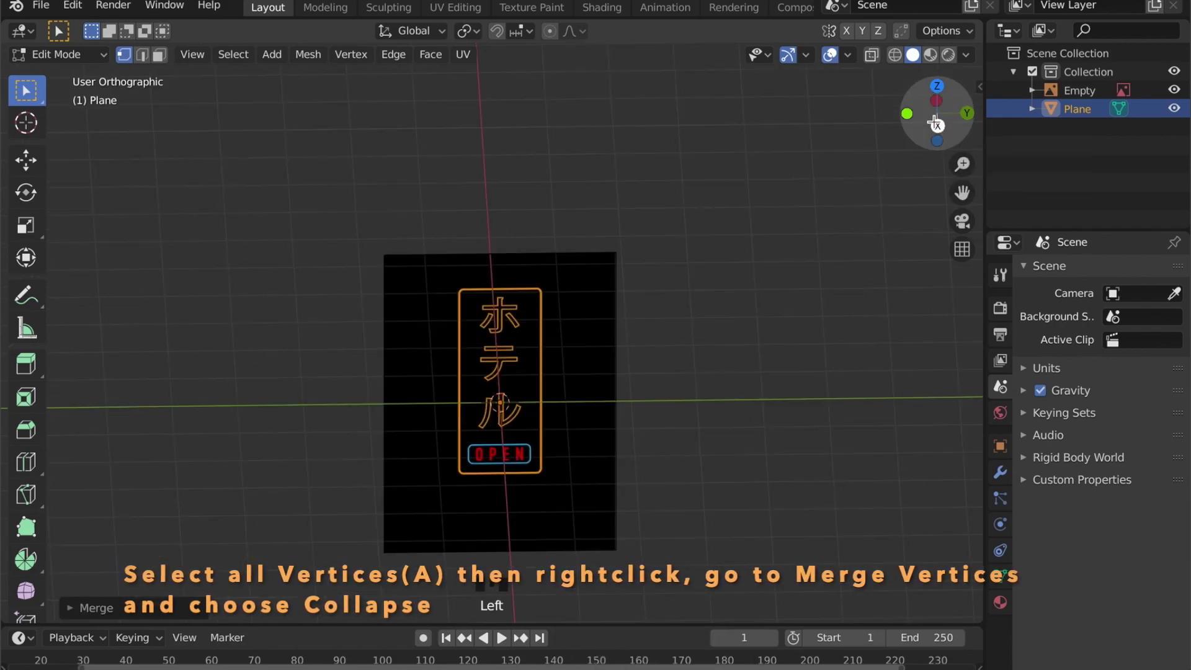
pyautogui.scroll(4, 532, 391)
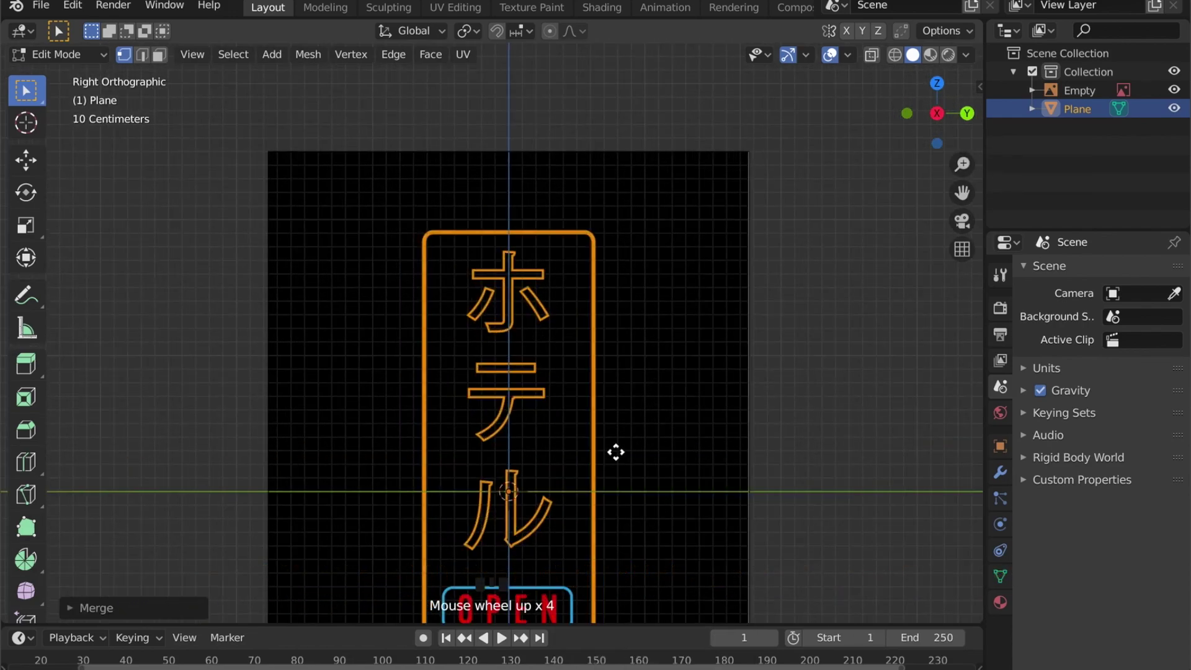
pyautogui.press('g')
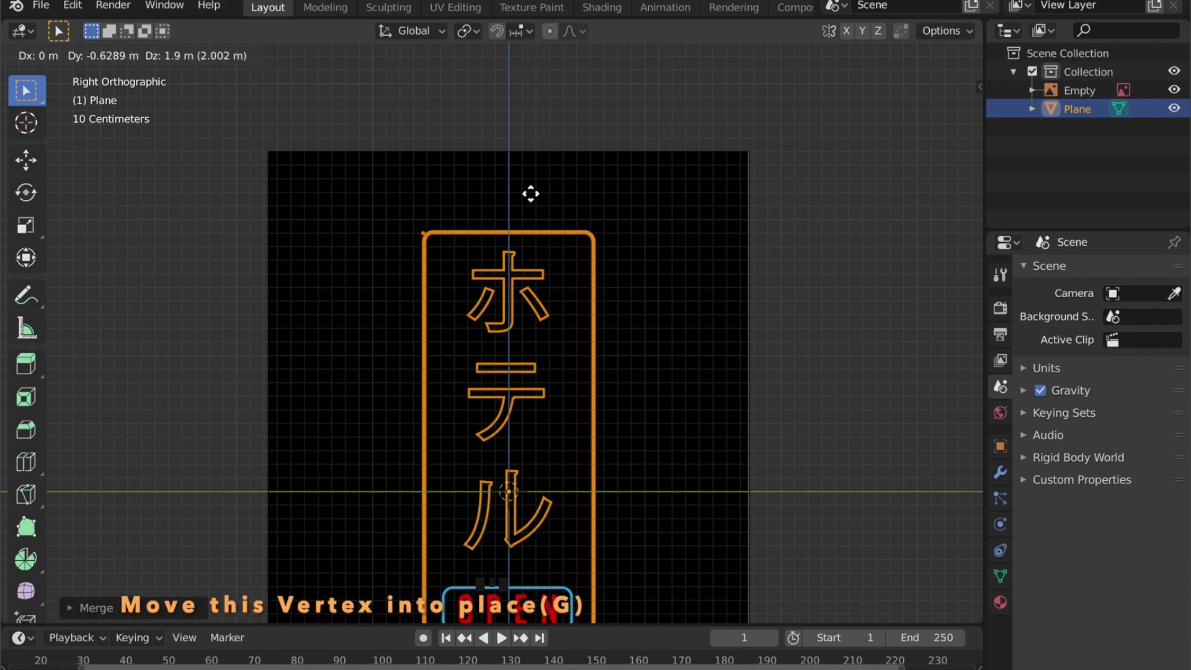
pyautogui.click(531, 193)
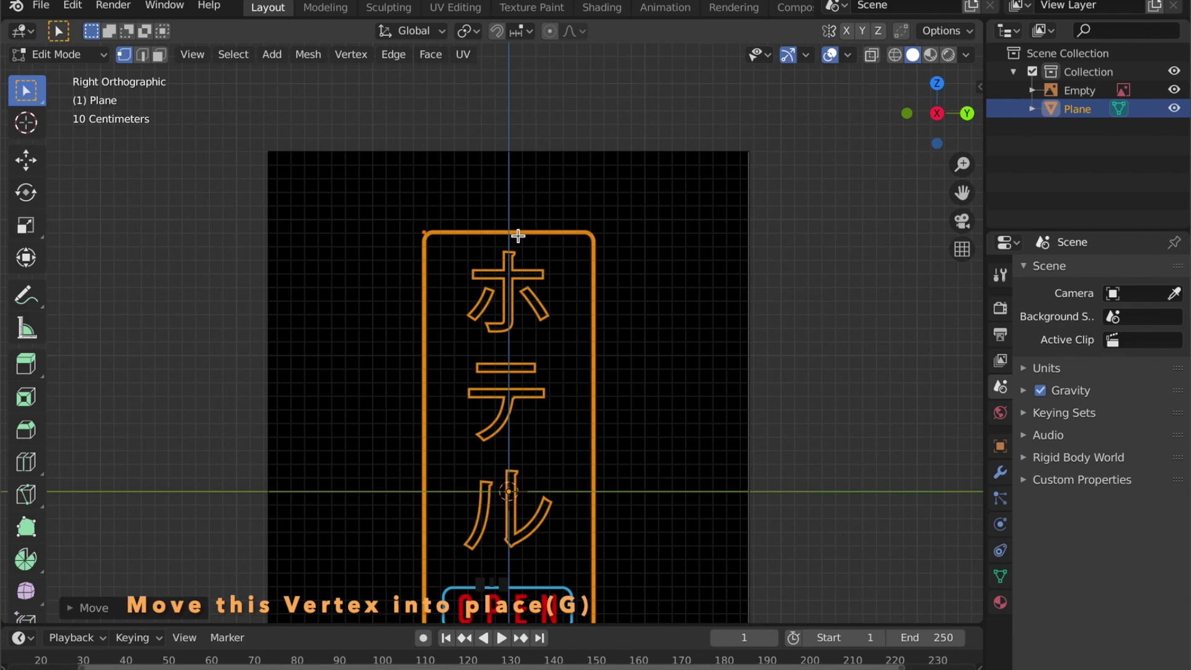
# Step: Extrude the vertex around the orange frame's four sides, making the top and bottom edges about 1.23 m long in Y
pyautogui.scroll(3, 518, 235)
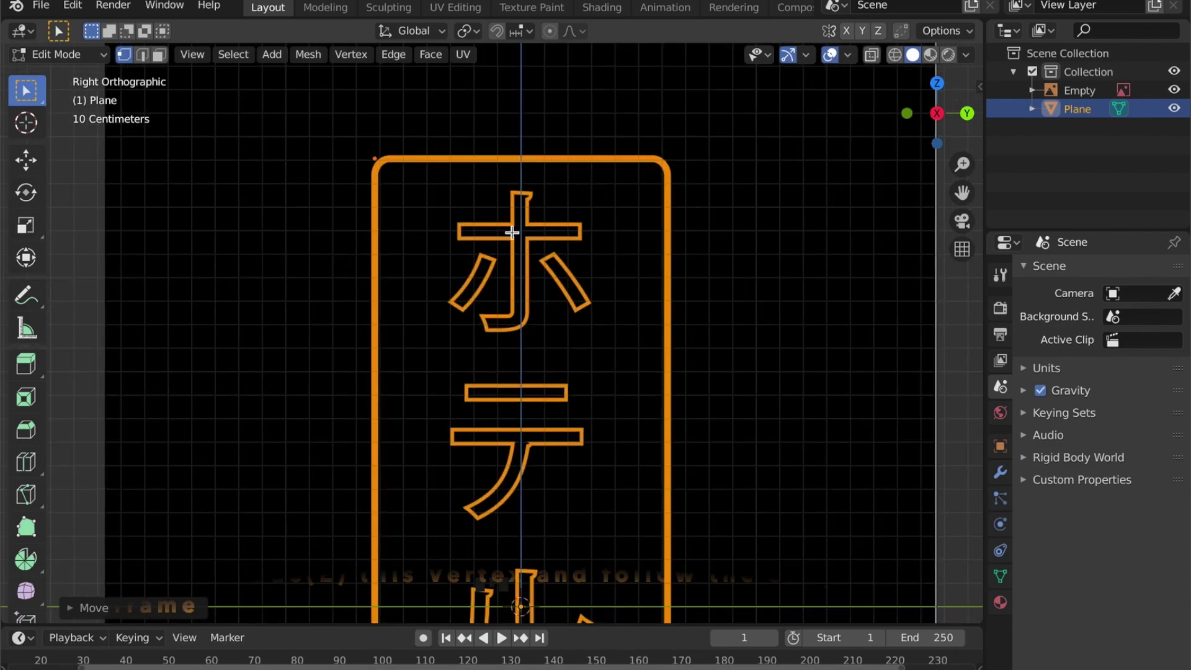
pyautogui.press('e')
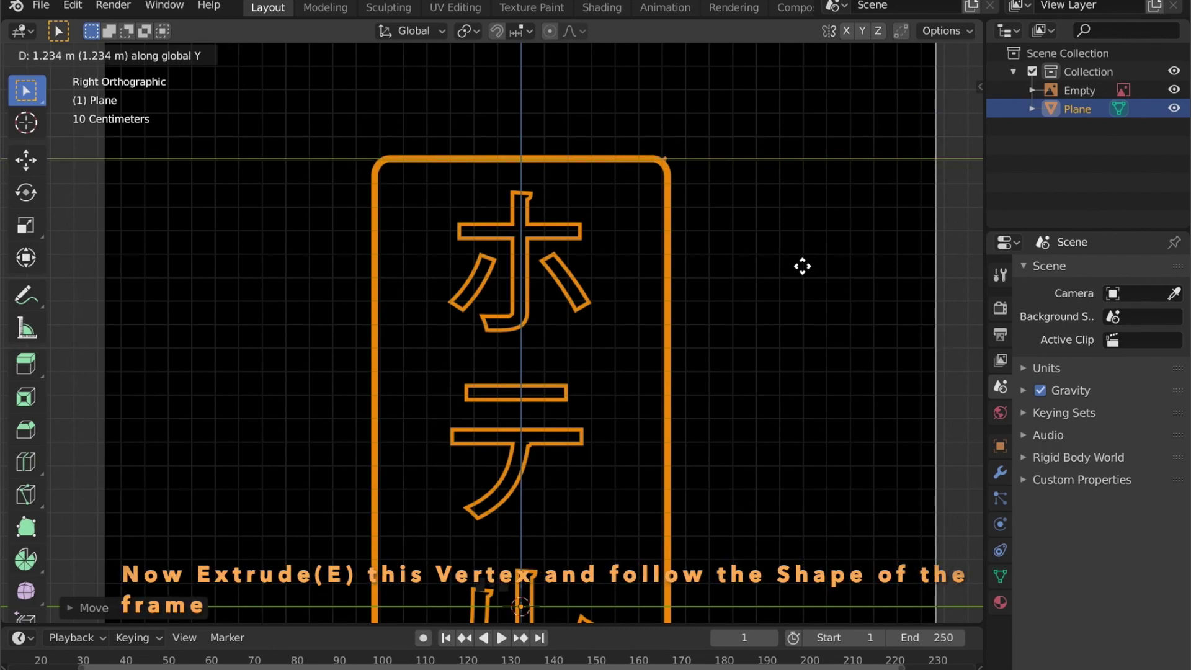
pyautogui.click(800, 266)
pyautogui.scroll(-5, 772, 271)
pyautogui.press('e')
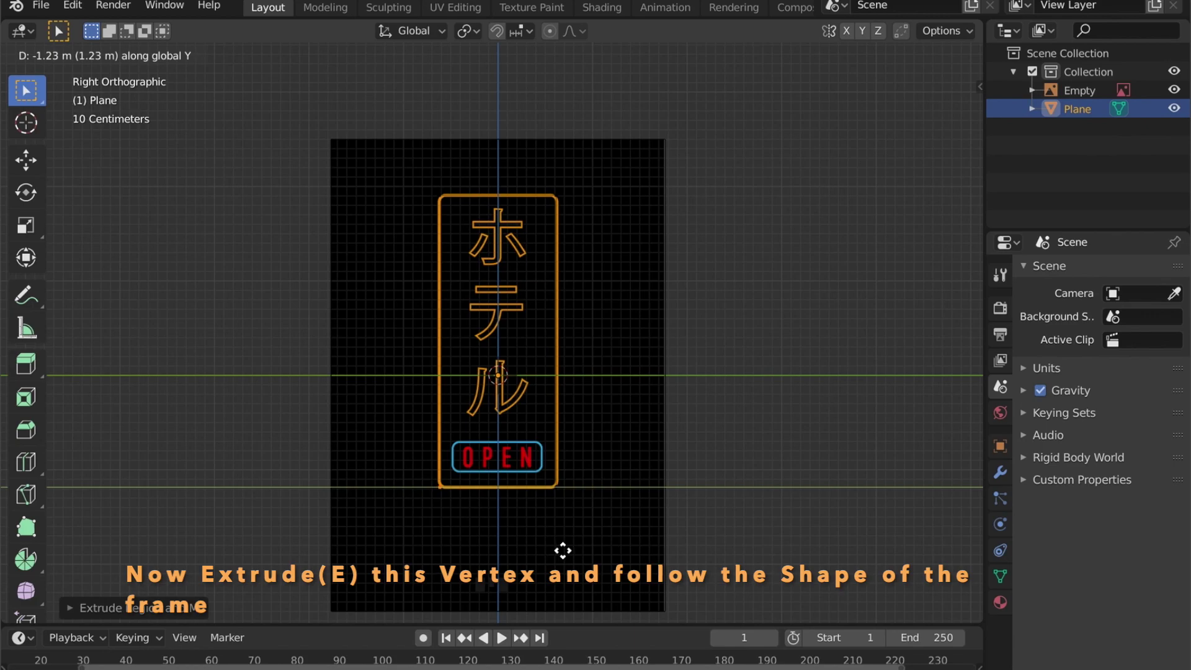
pyautogui.click(563, 551)
pyautogui.press('e')
pyautogui.press('z')
pyautogui.click(580, 265)
# Step: Move the last extruded vertex along Y to line it up with the outline's starting vertex
pyautogui.scroll(12, 439, 198)
pyautogui.moveTo(561, 373); pyautogui.dragTo(581, 280, button='middle')
pyautogui.click(581, 281)
pyautogui.press('g')
pyautogui.press('y')
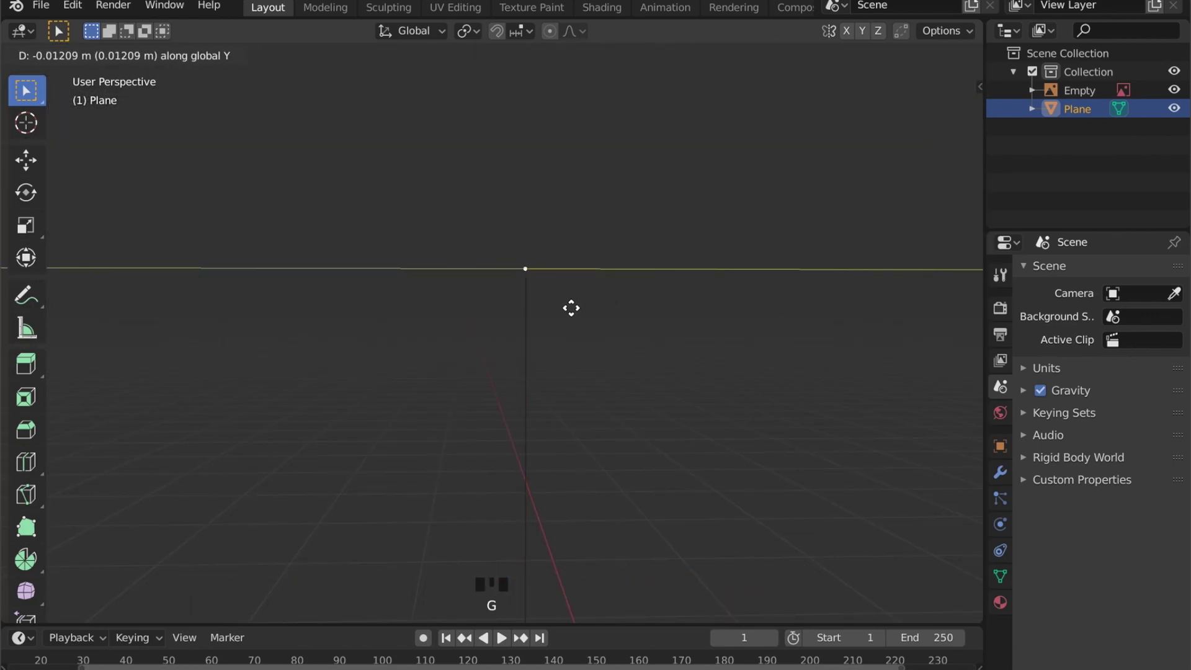
pyautogui.click(540, 279)
# Step: Select the two overlapping vertices at the frame's upper-left corner and merge them at center
pyautogui.scroll(2, 527, 230)
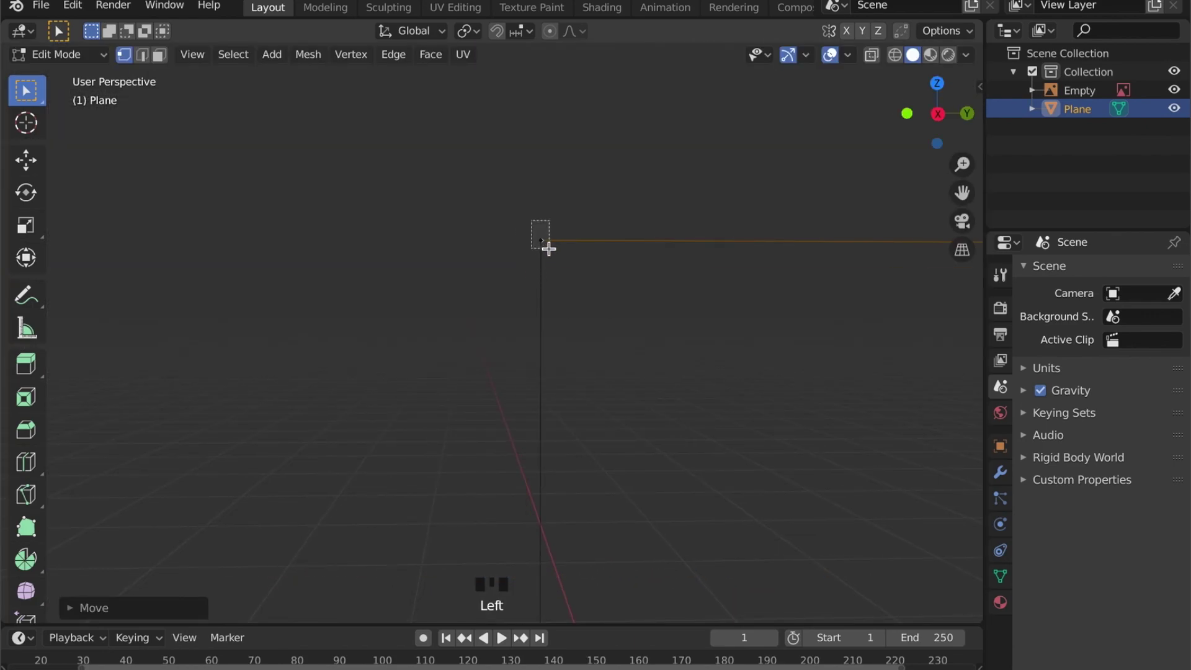
pyautogui.moveTo(532, 220); pyautogui.dragTo(550, 248)
pyautogui.rightClick(549, 250)
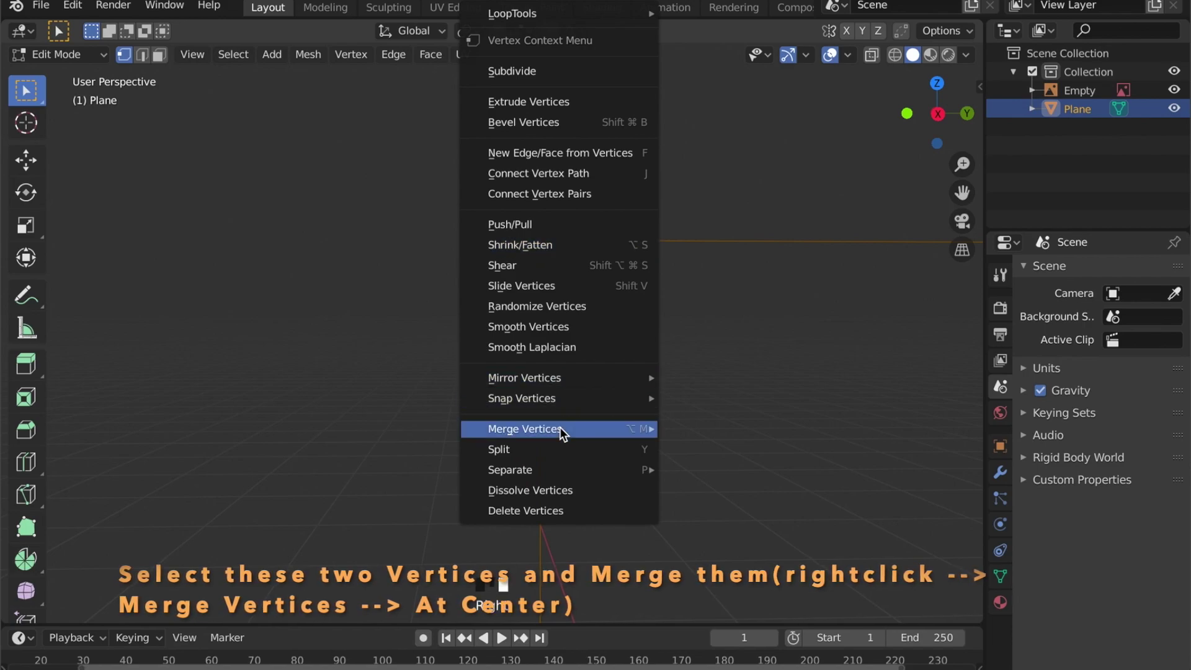
pyautogui.moveTo(559, 427)
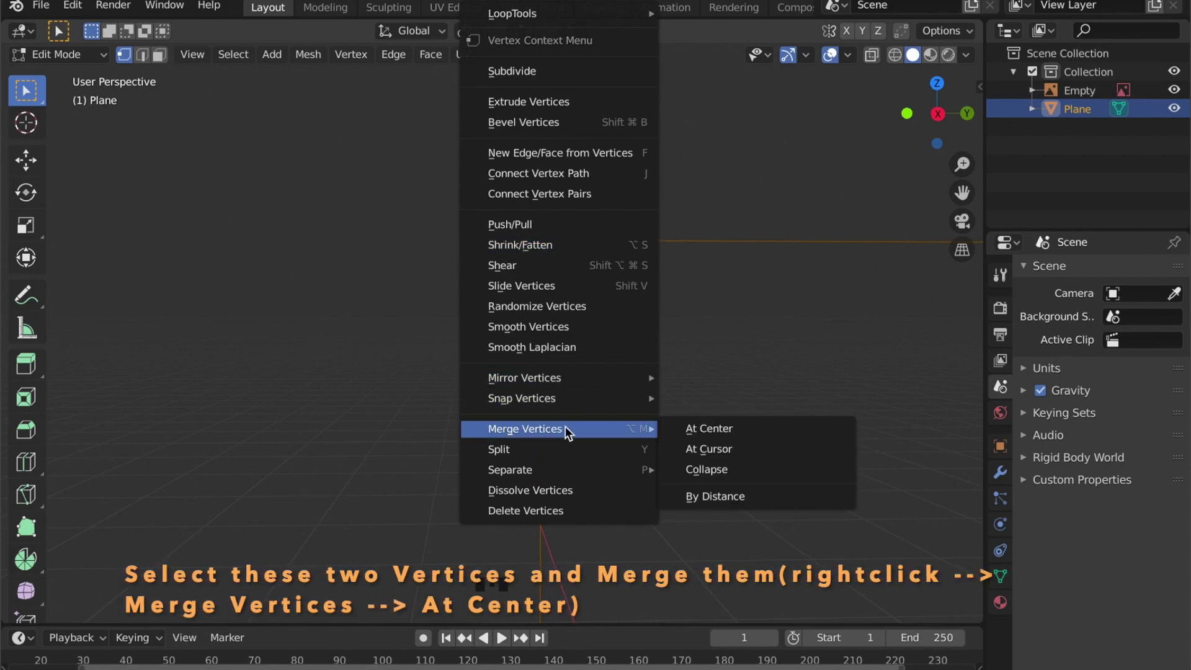
pyautogui.click(734, 431)
# Step: Select all vertices of the closed rectangular frame outline
pyautogui.moveTo(728, 391); pyautogui.dragTo(417, 285, button='middle')
pyautogui.scroll(-3, 716, 394)
pyautogui.scroll(-2, 708, 388)
pyautogui.scroll(-7, 516, 335)
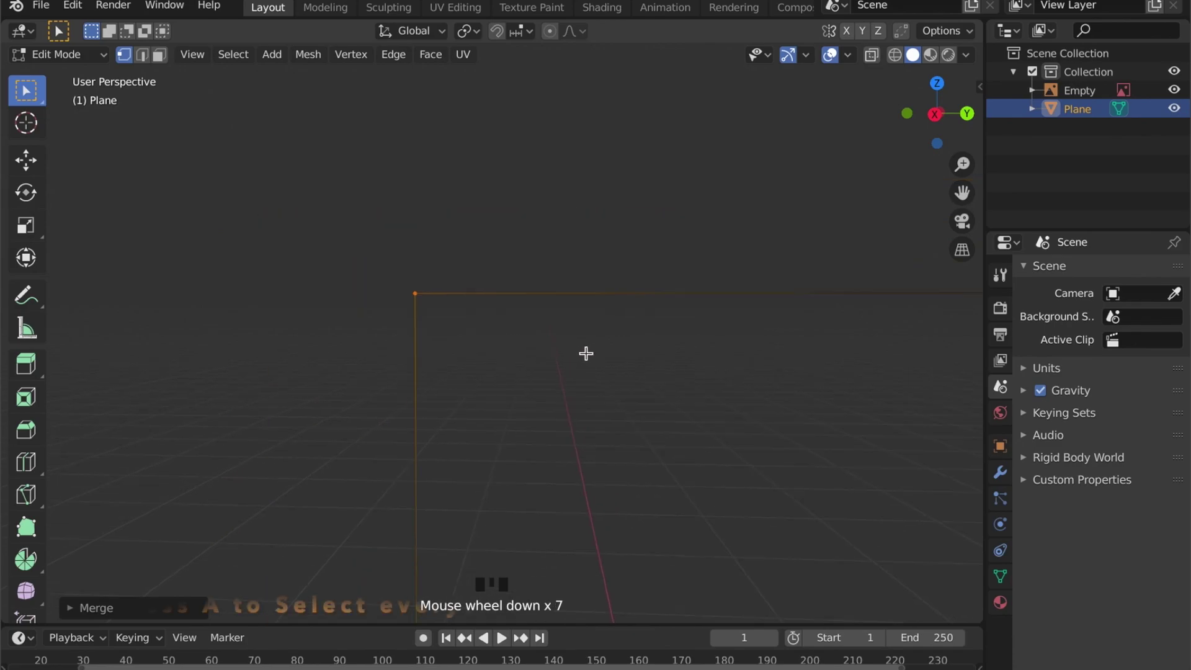
pyautogui.scroll(-4, 586, 353)
pyautogui.keyDown('shift'); pyautogui.moveTo(622, 370); pyautogui.dragTo(473, 282, button='middle'); pyautogui.keyUp('shift')
pyautogui.scroll(-6, 490, 336)
pyautogui.scroll(-2, 528, 363)
pyautogui.press('a')
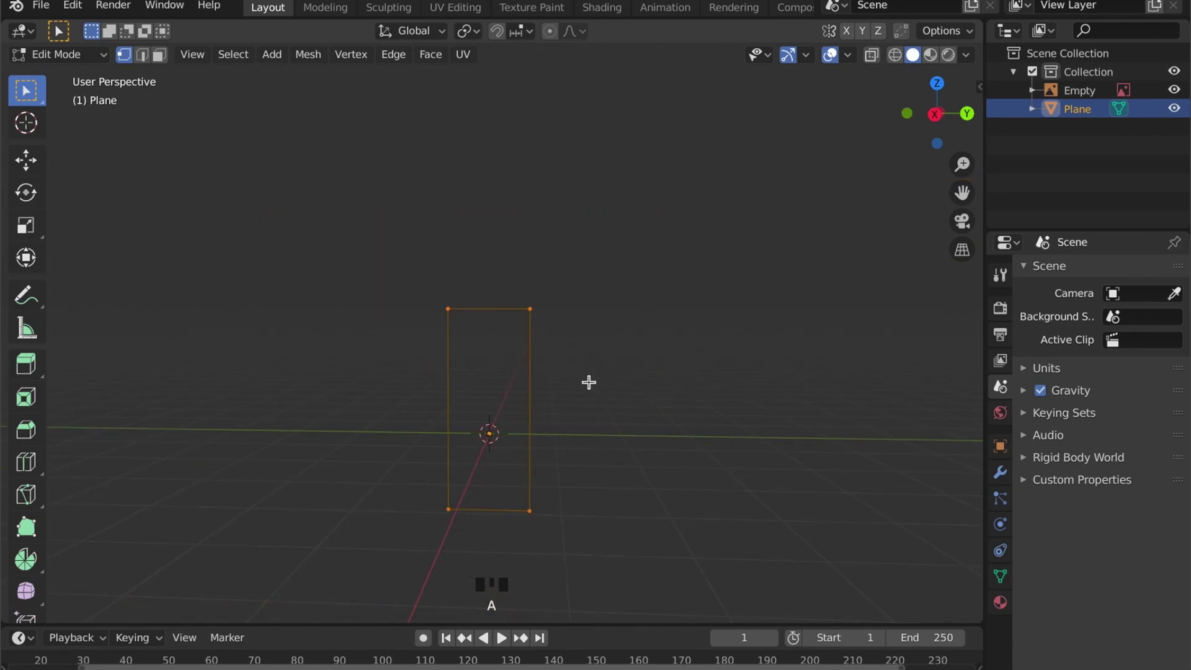
# Step: Try a vertex bevel with three segments on the frame's corners and undo it
pyautogui.hotkey('ctrl', 'b')
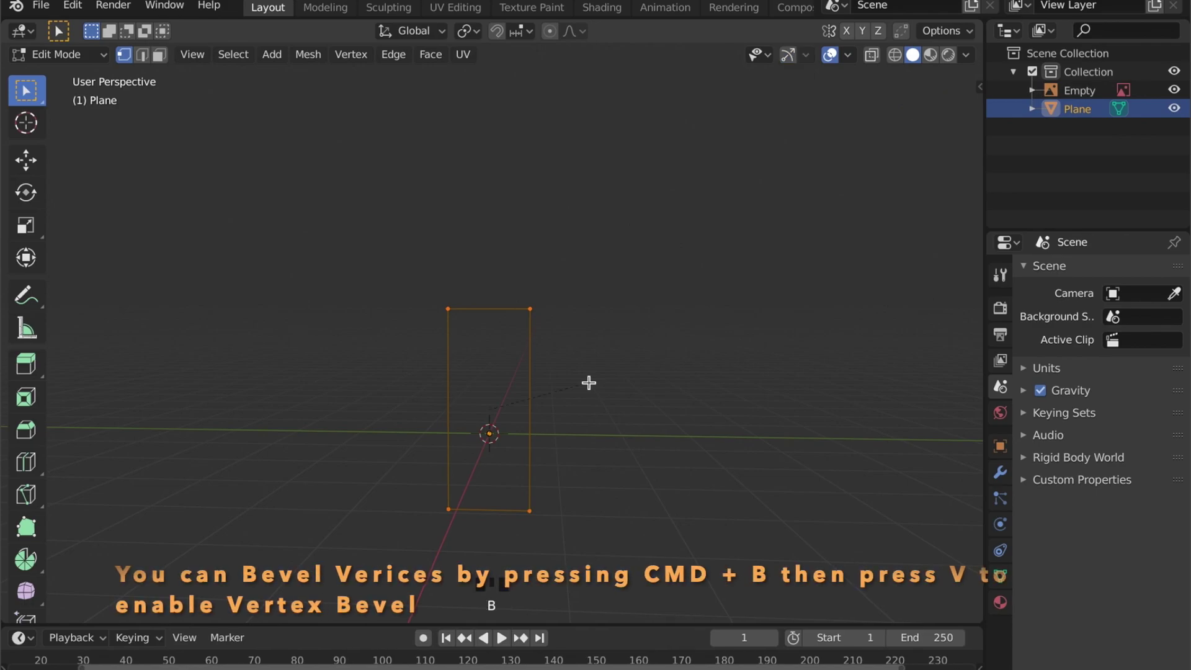
pyautogui.press('v')
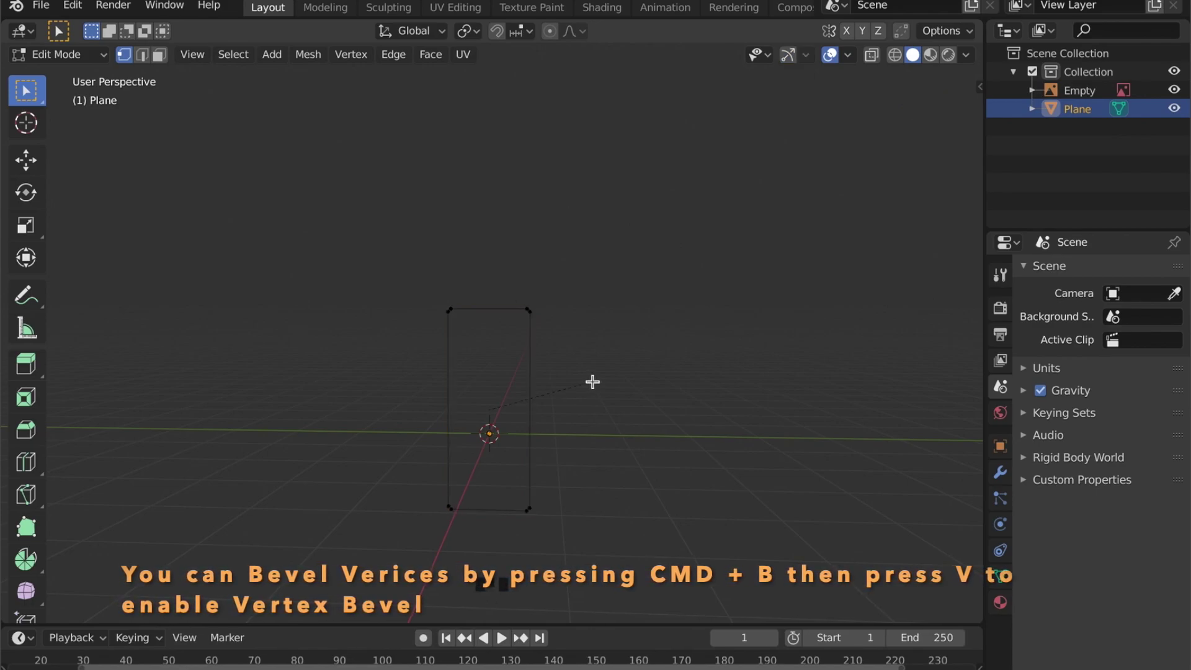
pyautogui.scroll(4, 593, 381)
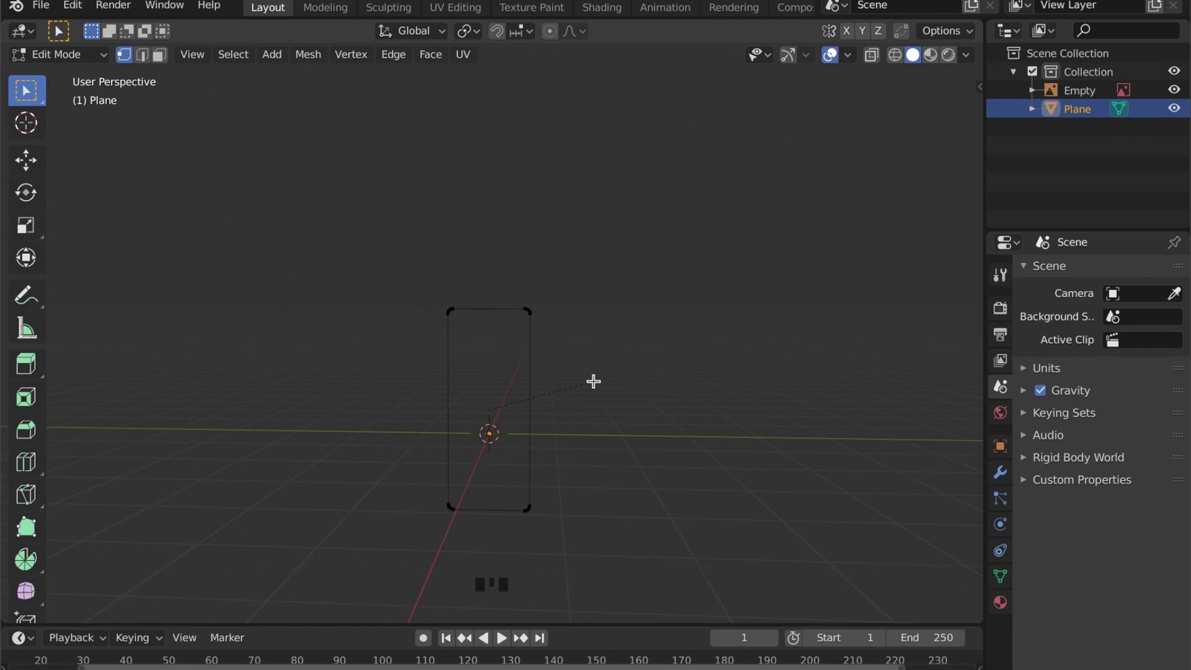
pyautogui.click(594, 382)
pyautogui.scroll(4, 510, 327)
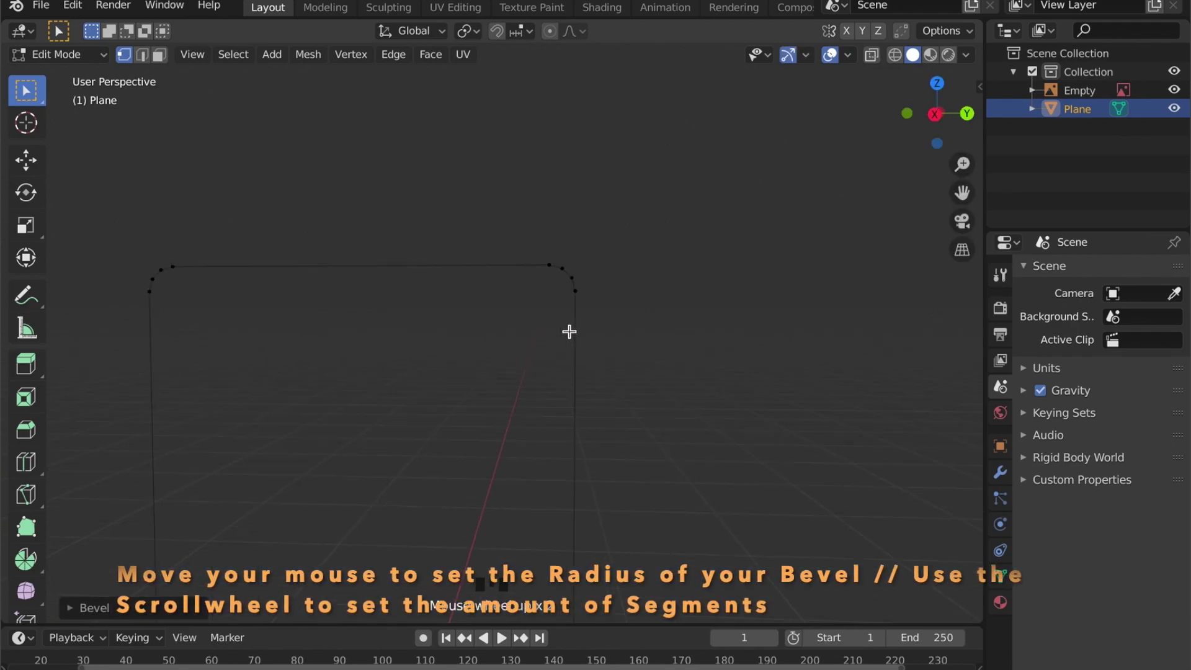
pyautogui.scroll(2, 574, 327)
pyautogui.hotkey('ctrl', 'z')
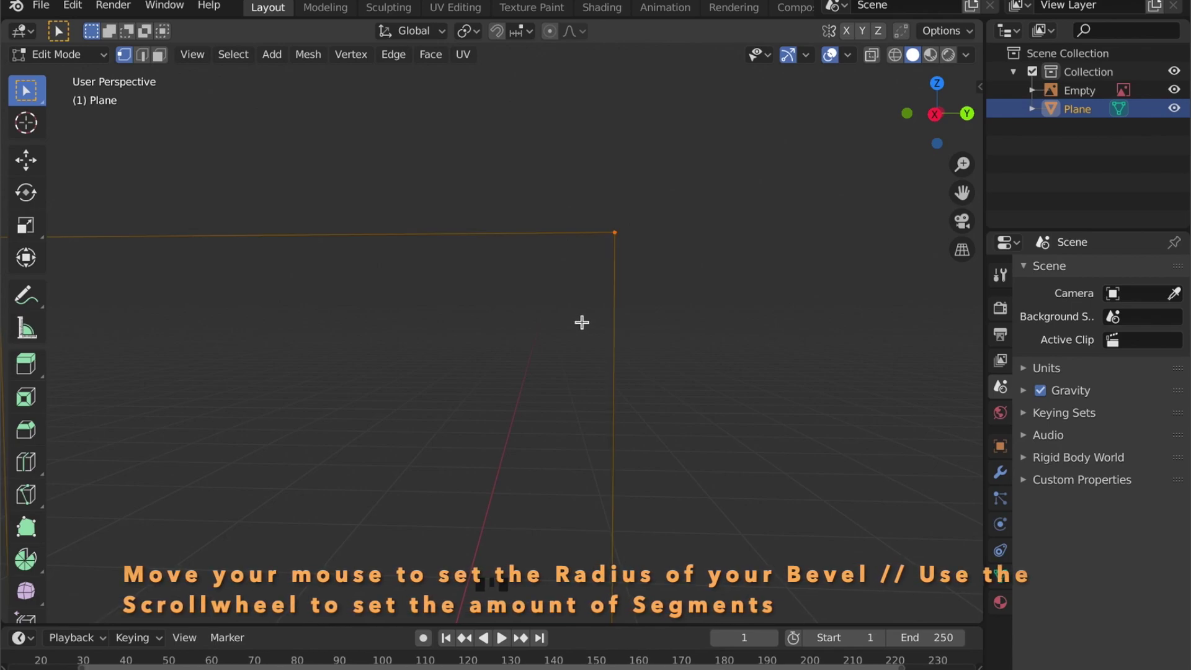
# Step: Round all four corners of the frame with a small vertex bevel of five segments
pyautogui.hotkey('ctrl', 'shift', 'b')
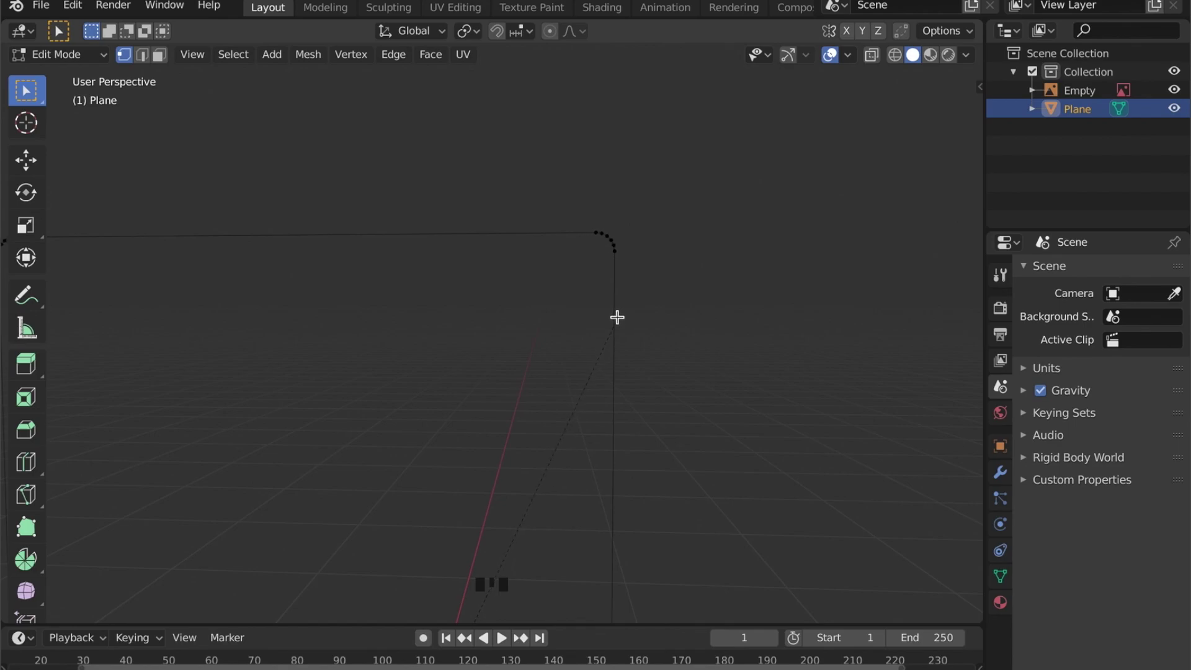
pyautogui.click(617, 317)
# Step: Delete the second vertex from the top edge in the frame's rounded upper-left corner to open a gap
pyautogui.keyDown('shift'); pyautogui.moveTo(567, 349); pyautogui.dragTo(561, 371, button='middle'); pyautogui.keyUp('shift')
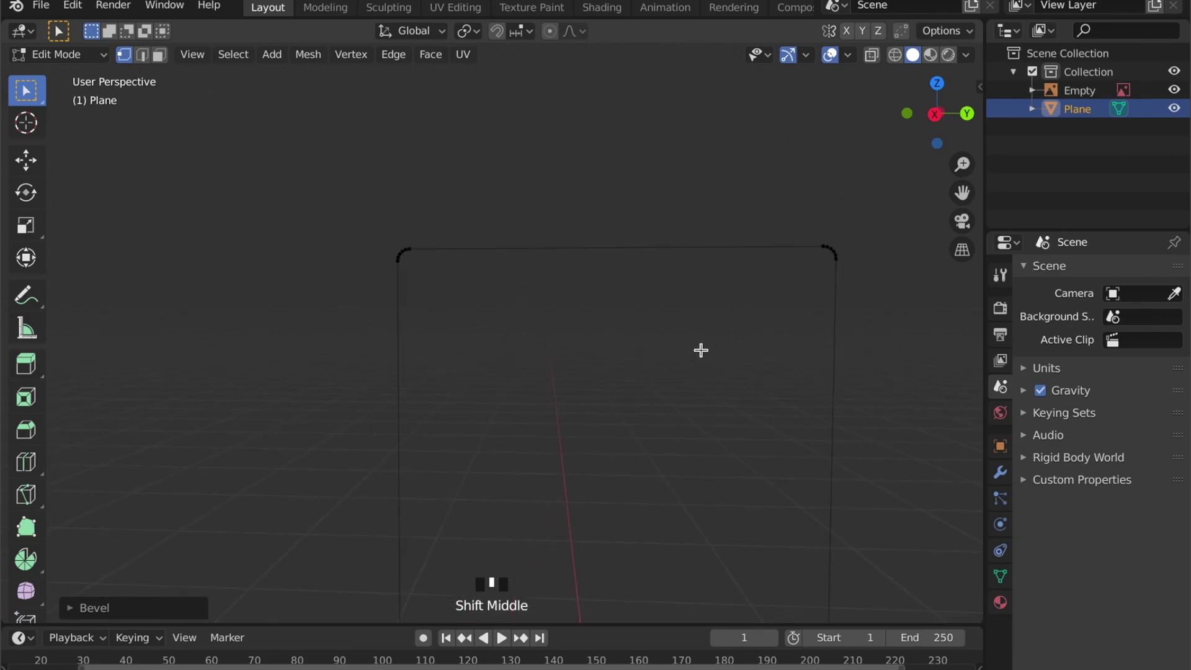
pyautogui.scroll(3, 490, 329)
pyautogui.keyDown('shift'); pyautogui.moveTo(478, 341); pyautogui.dragTo(684, 407, button='middle'); pyautogui.keyUp('shift')
pyautogui.scroll(4, 632, 333)
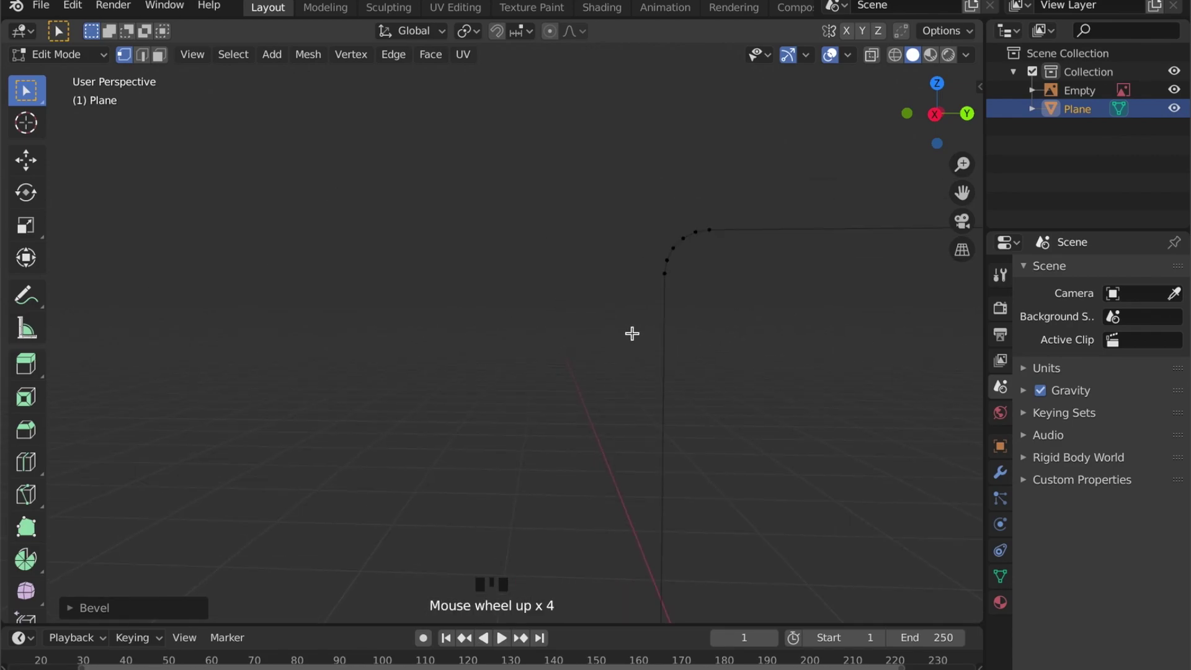
pyautogui.keyDown('shift'); pyautogui.moveTo(540, 341); pyautogui.dragTo(495, 360, button='middle'); pyautogui.keyUp('shift')
pyautogui.scroll(2, 628, 282)
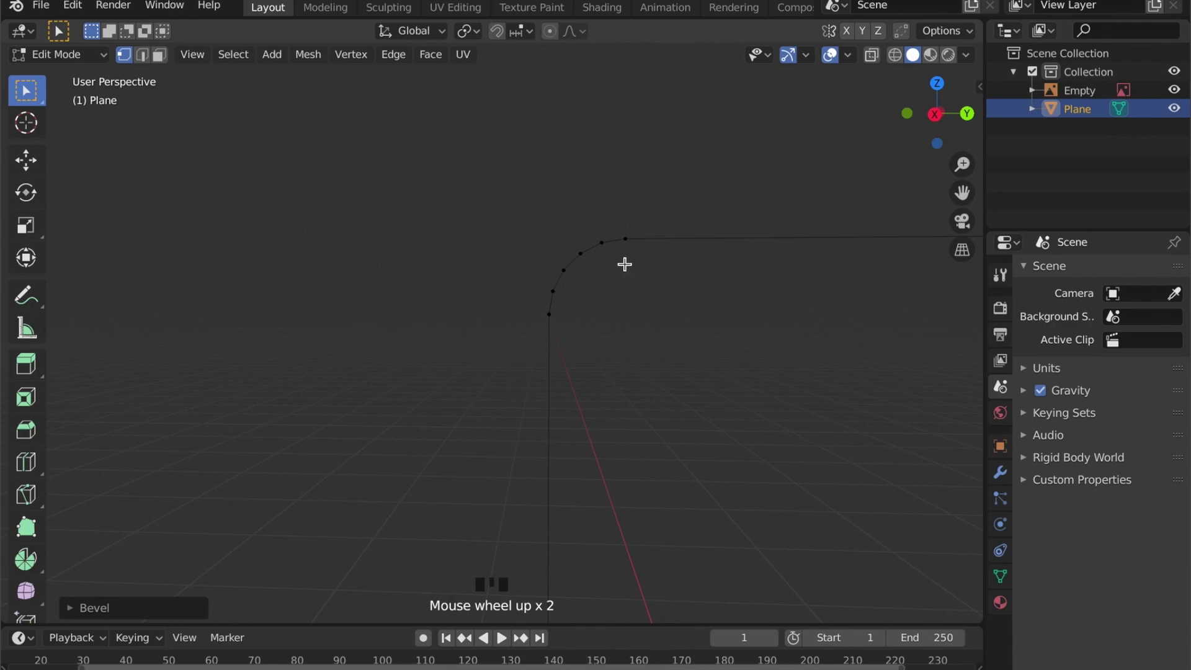
pyautogui.click(602, 242)
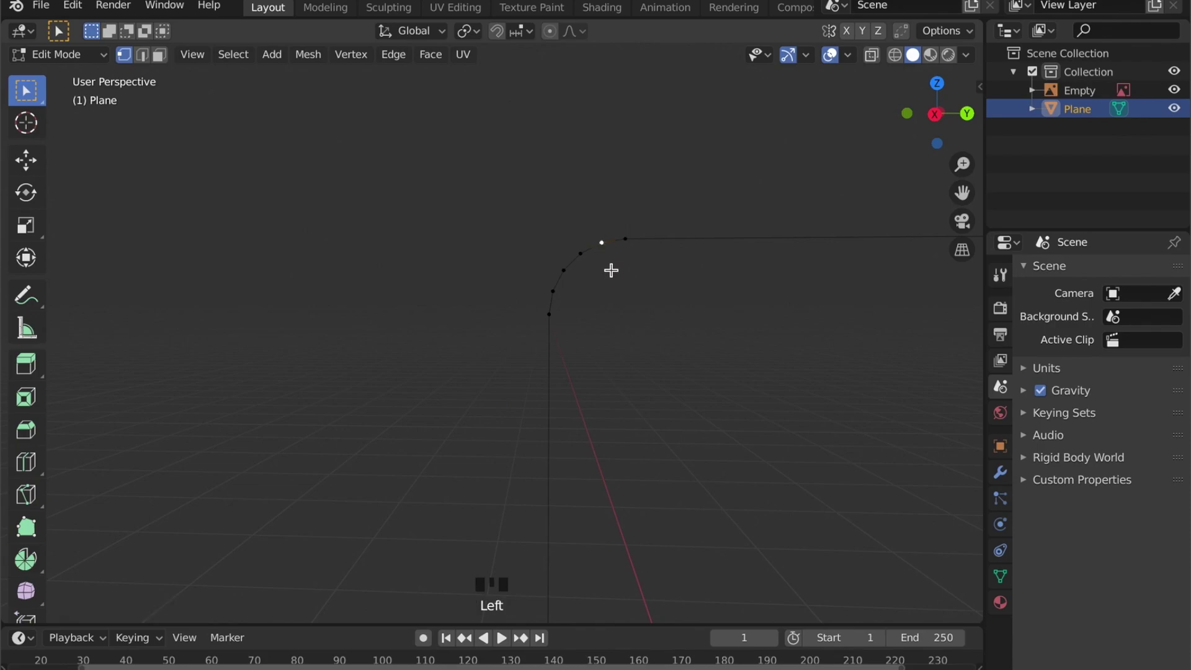
pyautogui.press('x')
pyautogui.click(612, 270)
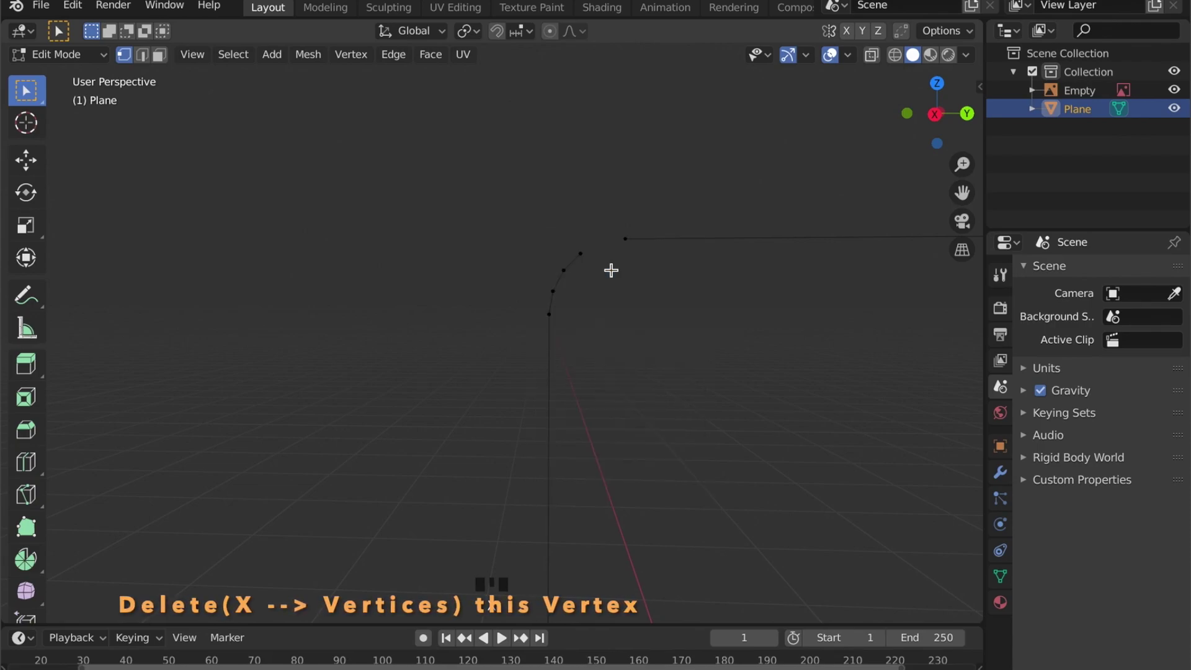
# Step: Select the two end vertices of the gap in the frame's upper-left corner and extrude them back about 0.035 m along X
pyautogui.moveTo(611, 270); pyautogui.dragTo(766, 374, button='middle')
pyautogui.scroll(2, 525, 244)
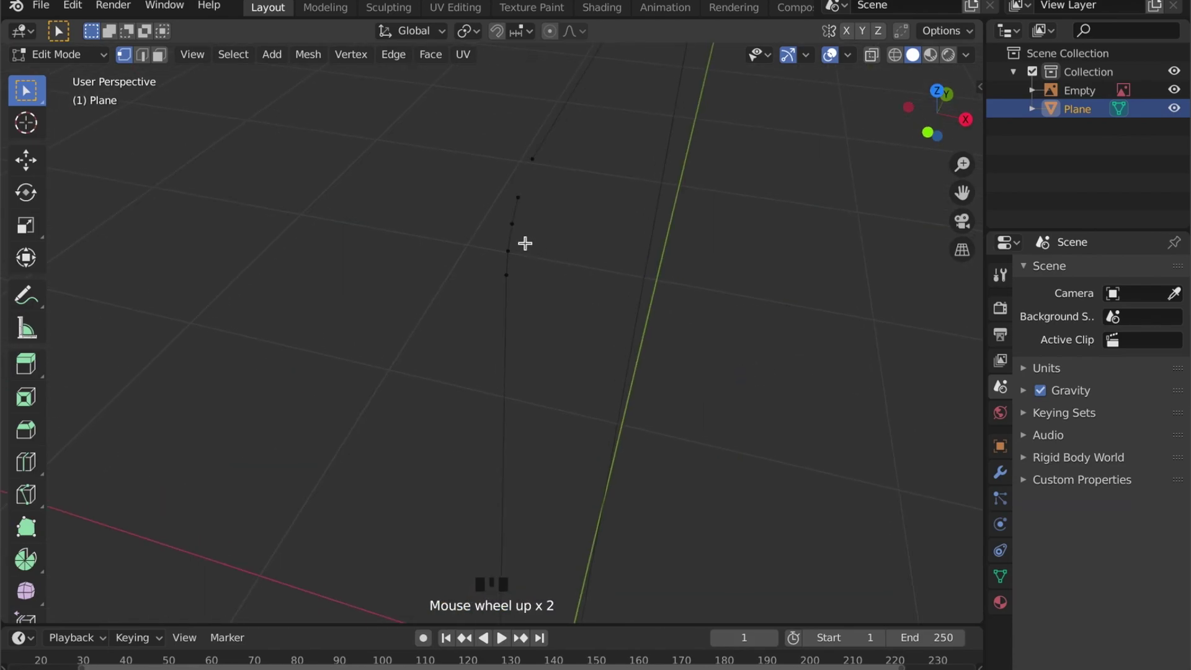
pyautogui.keyDown('shift'); pyautogui.moveTo(525, 244); pyautogui.dragTo(581, 331, button='middle'); pyautogui.keyUp('shift')
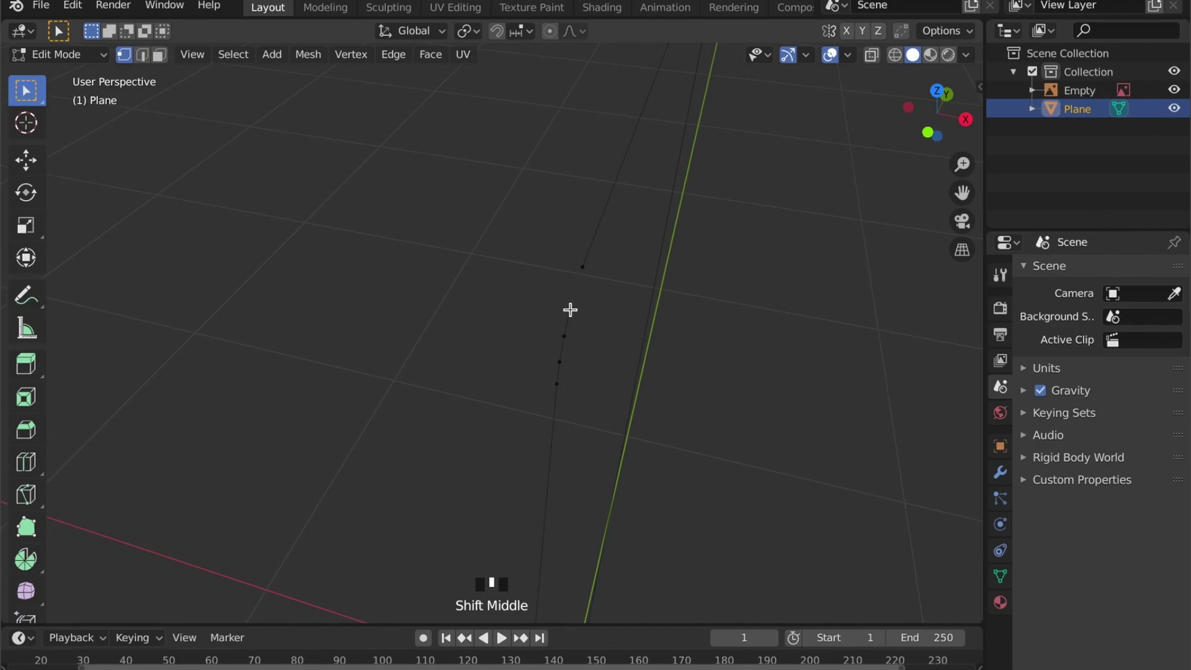
pyautogui.keyDown('shift'); pyautogui.click(582, 267); pyautogui.keyUp('shift')
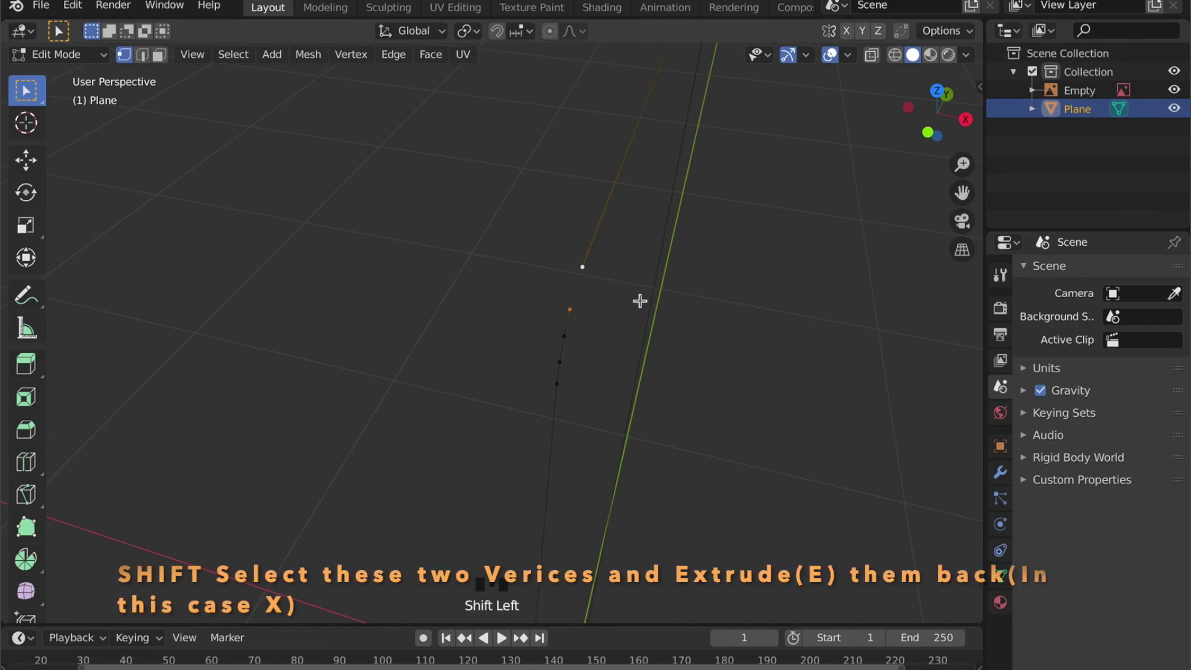
pyautogui.press('e')
pyautogui.press('x')
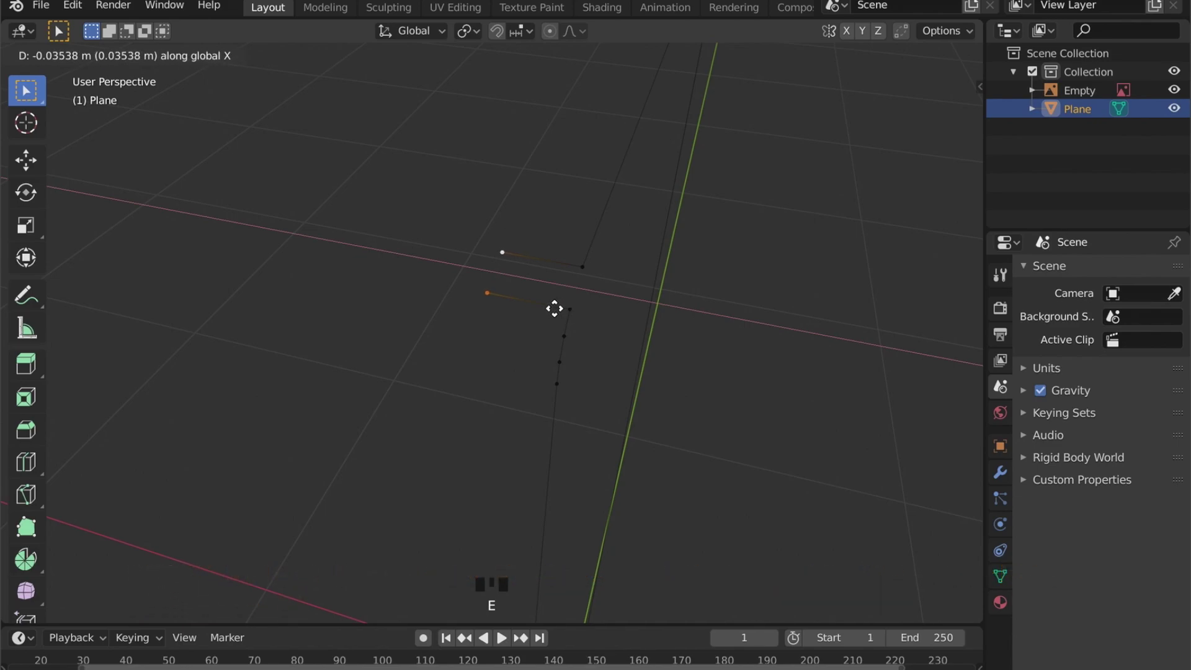
# Step: Round the two bends where the extruded ends meet the frame with a vertex bevel, and return to Object Mode
pyautogui.click(568, 312)
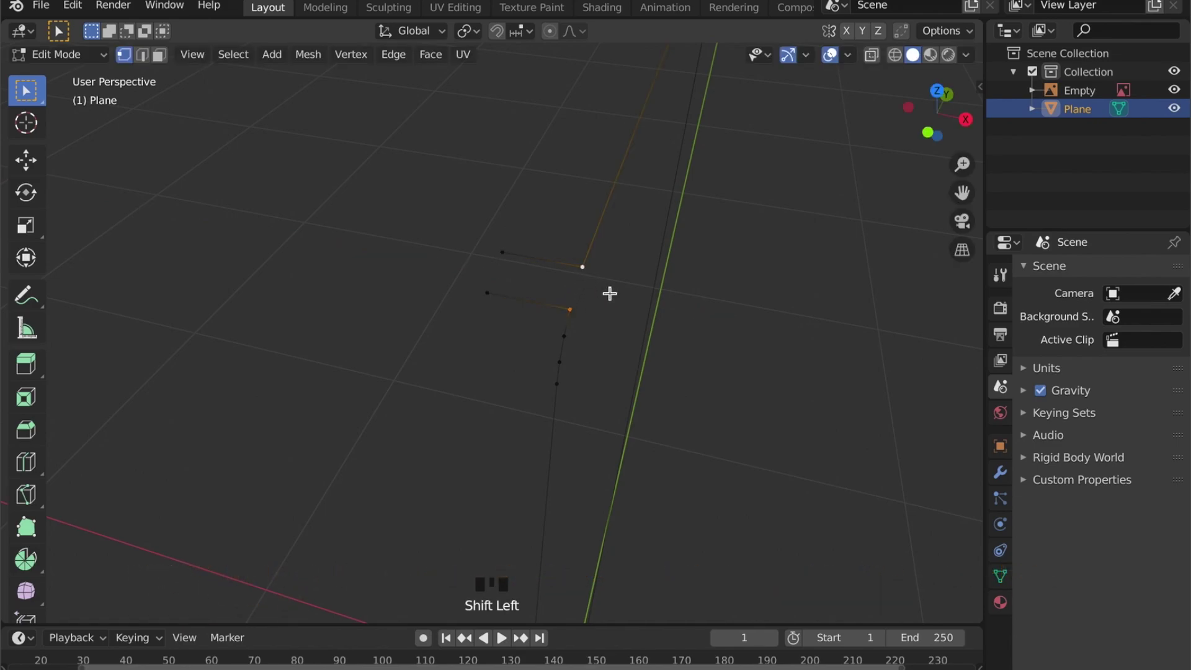
pyautogui.hotkey('ctrl', 'b')
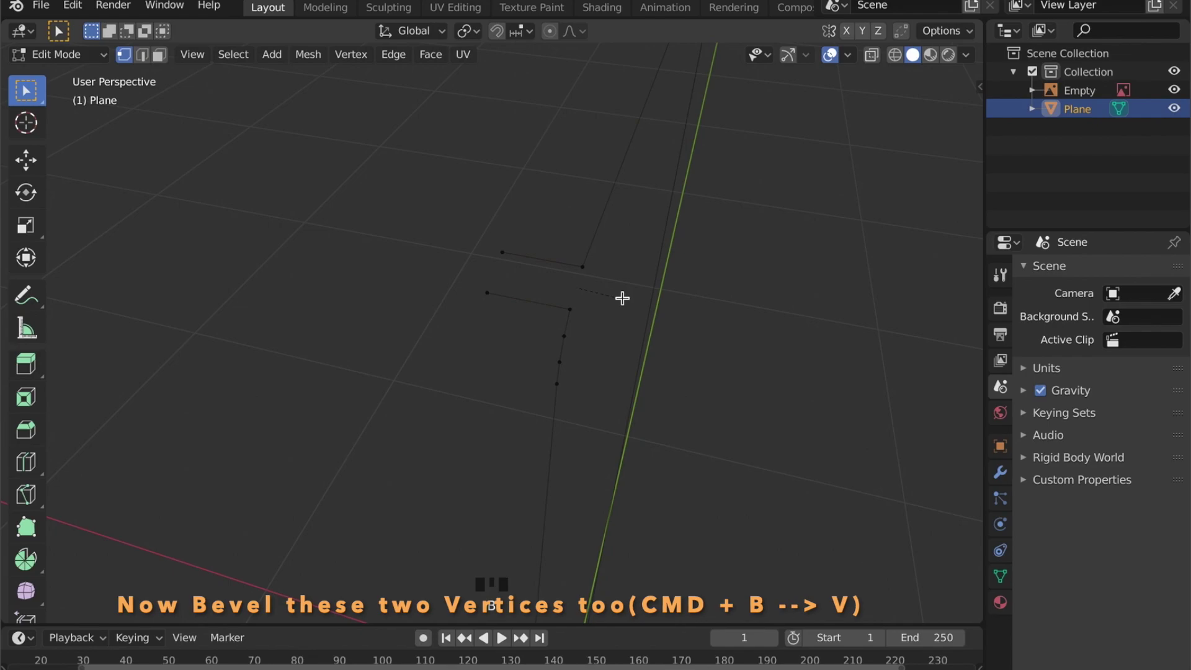
pyautogui.press('v')
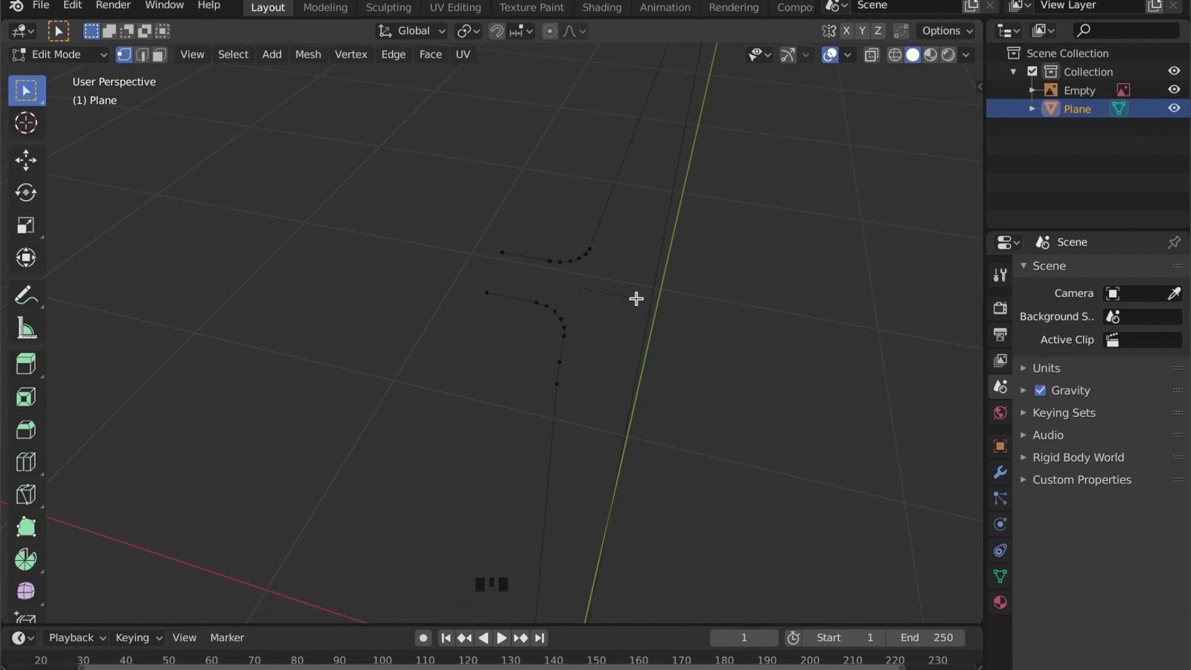
pyautogui.click(636, 298)
pyautogui.scroll(-2, 641, 322)
pyautogui.moveTo(641, 322); pyautogui.dragTo(509, 289, button='middle')
pyautogui.press('Tab')
pyautogui.scroll(-5, 631, 360)
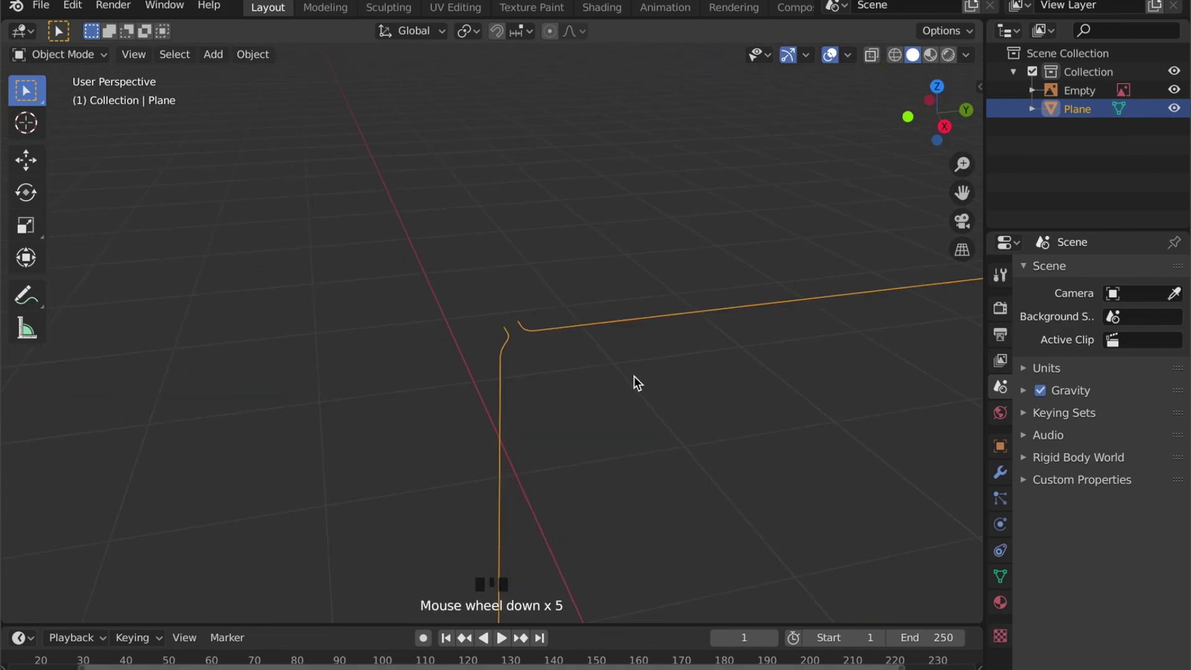
# Step: Select the frame object and convert it from a mesh to a curve
pyautogui.keyDown('shift'); pyautogui.moveTo(634, 376); pyautogui.dragTo(545, 319, button='middle'); pyautogui.keyUp('shift')
pyautogui.scroll(2, 470, 307)
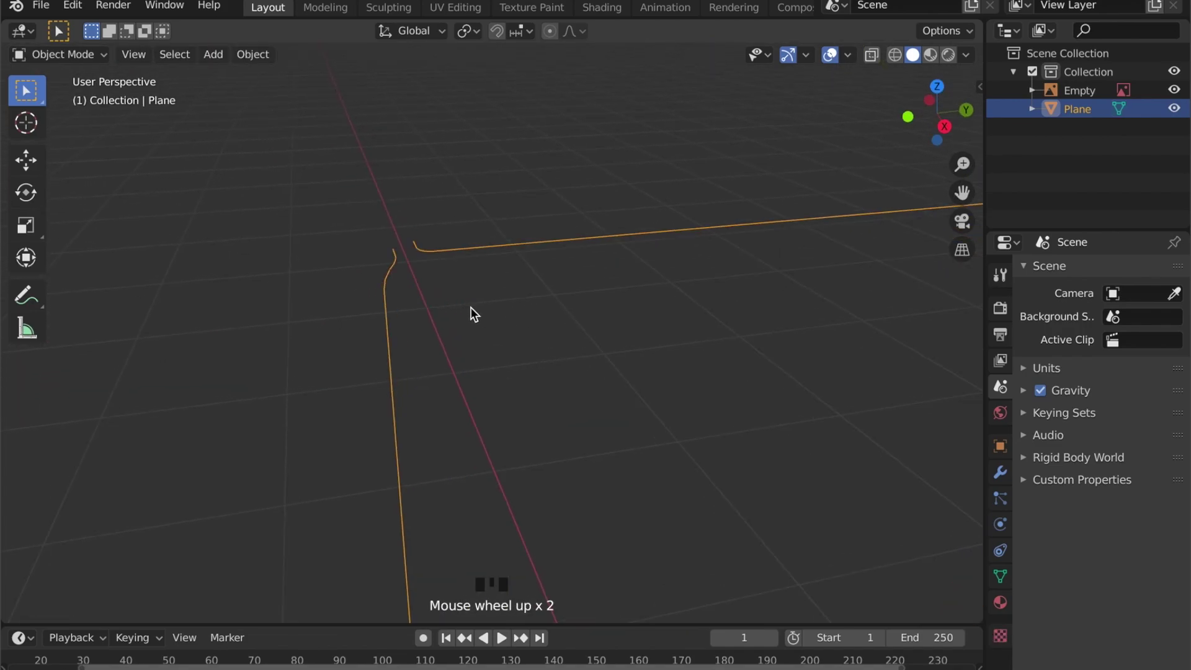
pyautogui.moveTo(494, 311); pyautogui.dragTo(497, 289, button='middle')
pyautogui.rightClick(501, 281)
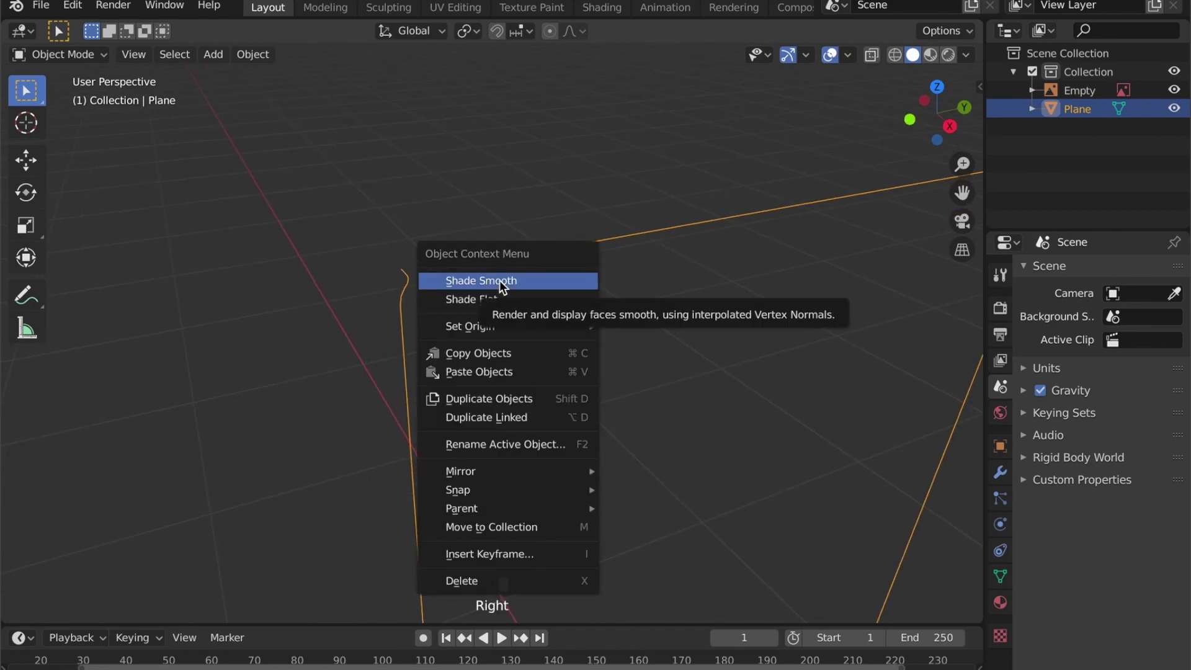
pyautogui.click(374, 229)
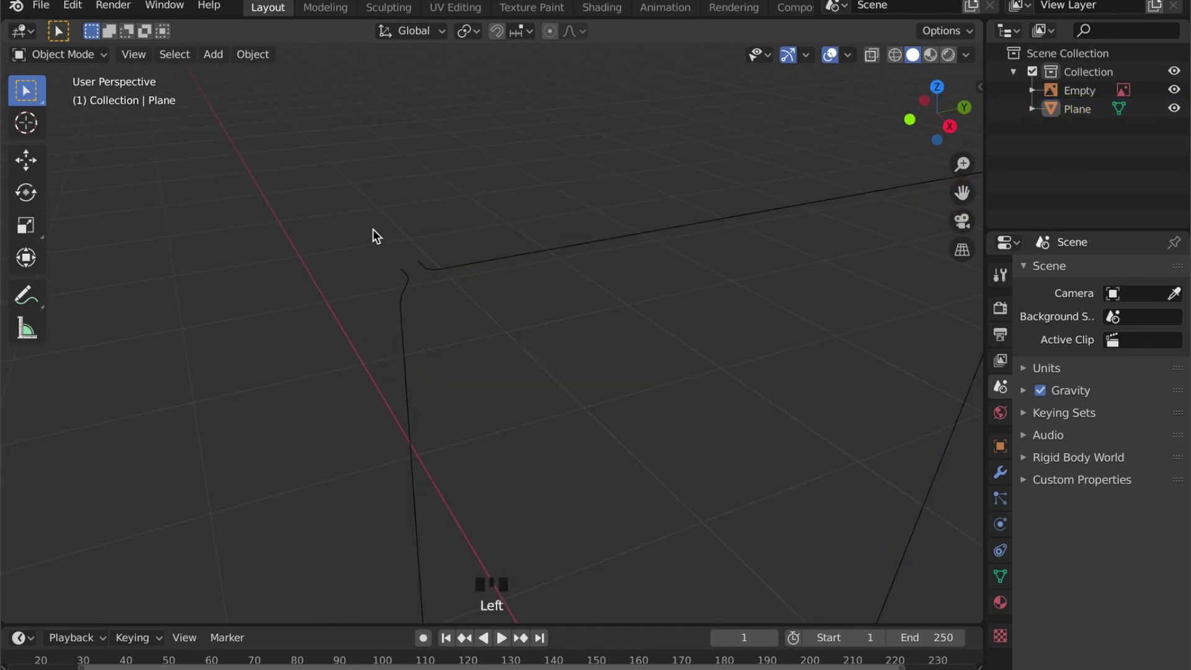
pyautogui.click(445, 269)
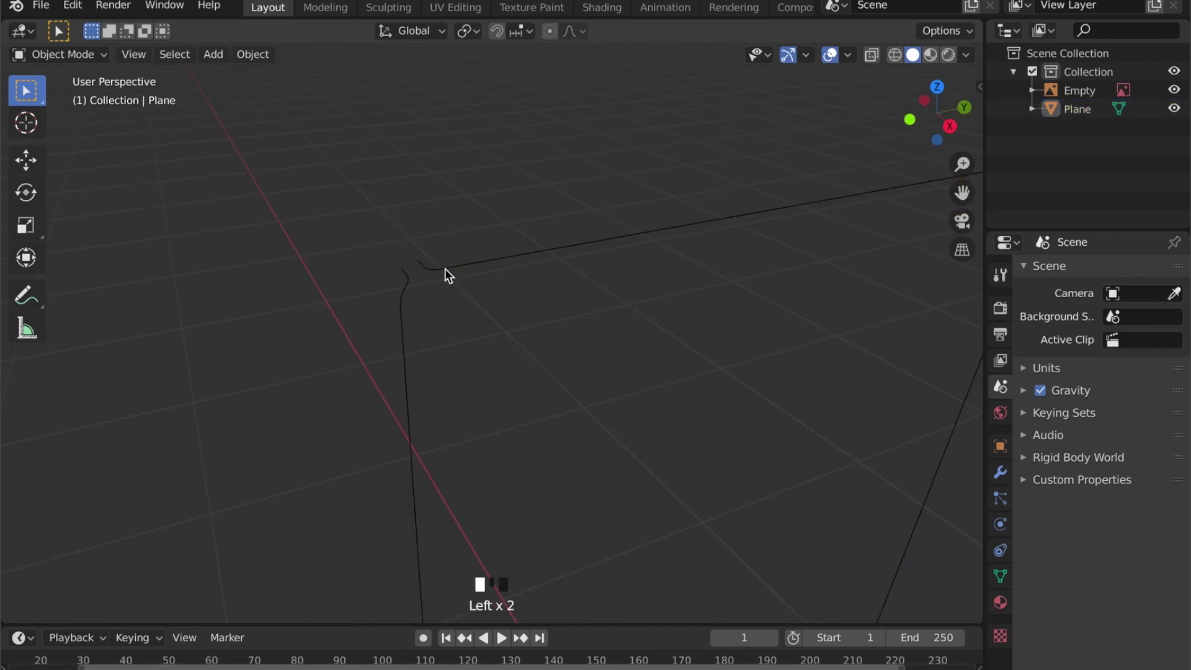
pyautogui.click(257, 57)
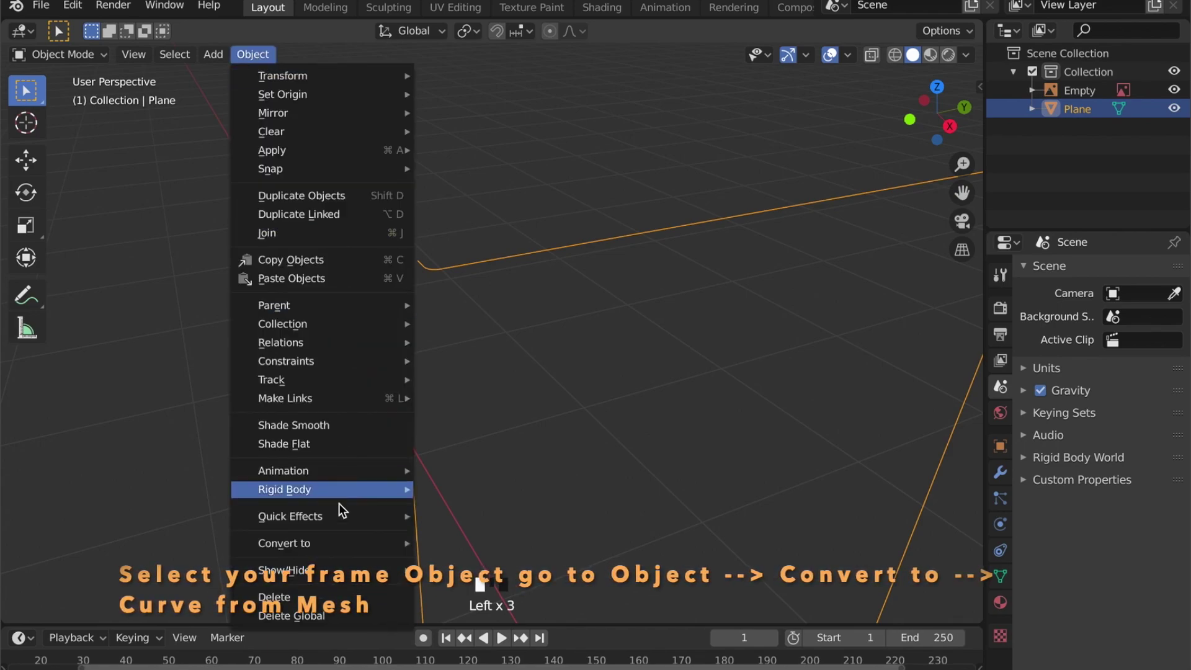
pyautogui.moveTo(337, 540)
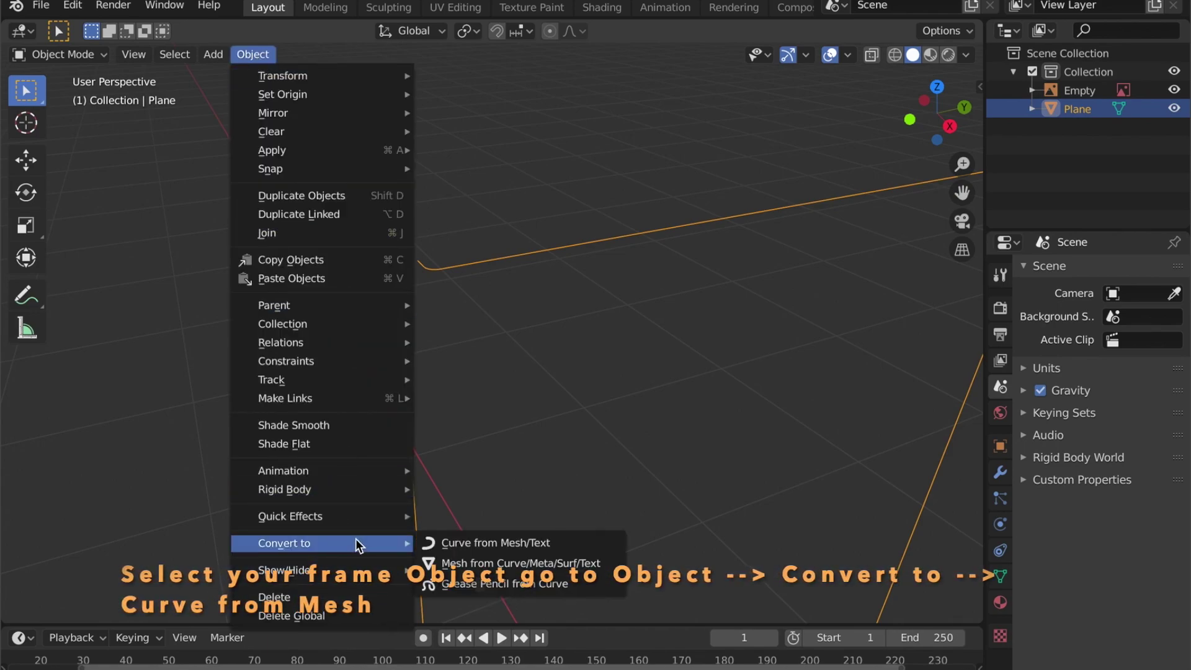
pyautogui.click(489, 542)
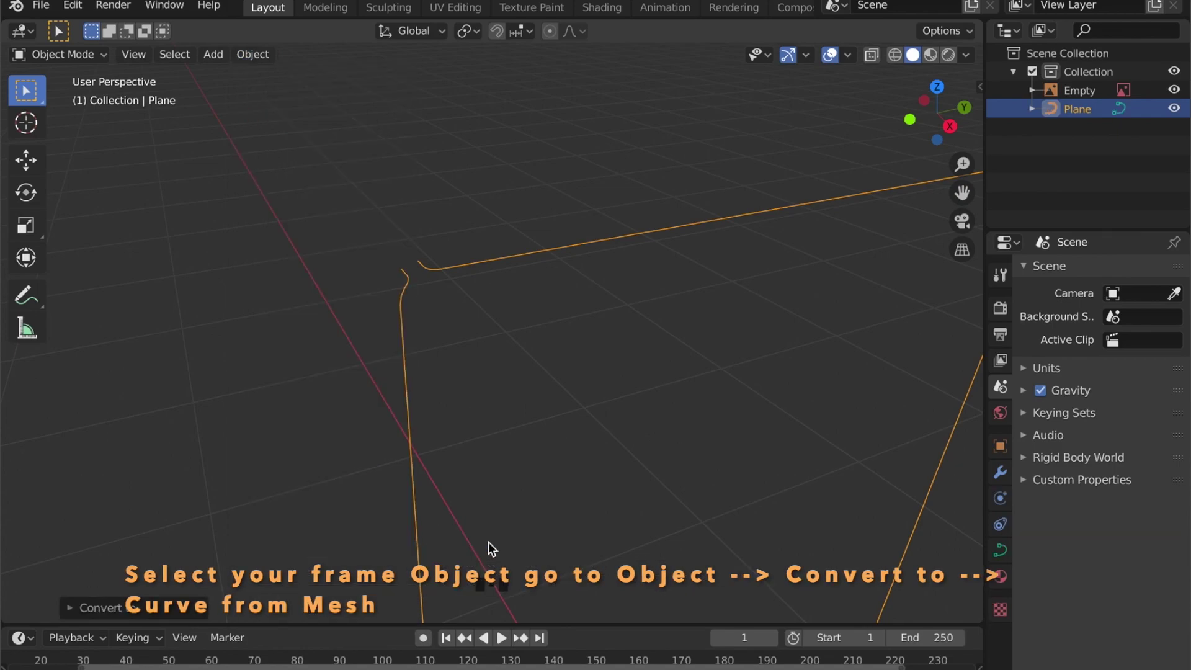
# Step: Give the frame curve a tube thickness by setting its geometry bevel depth to 0.01 m
pyautogui.click(1001, 553)
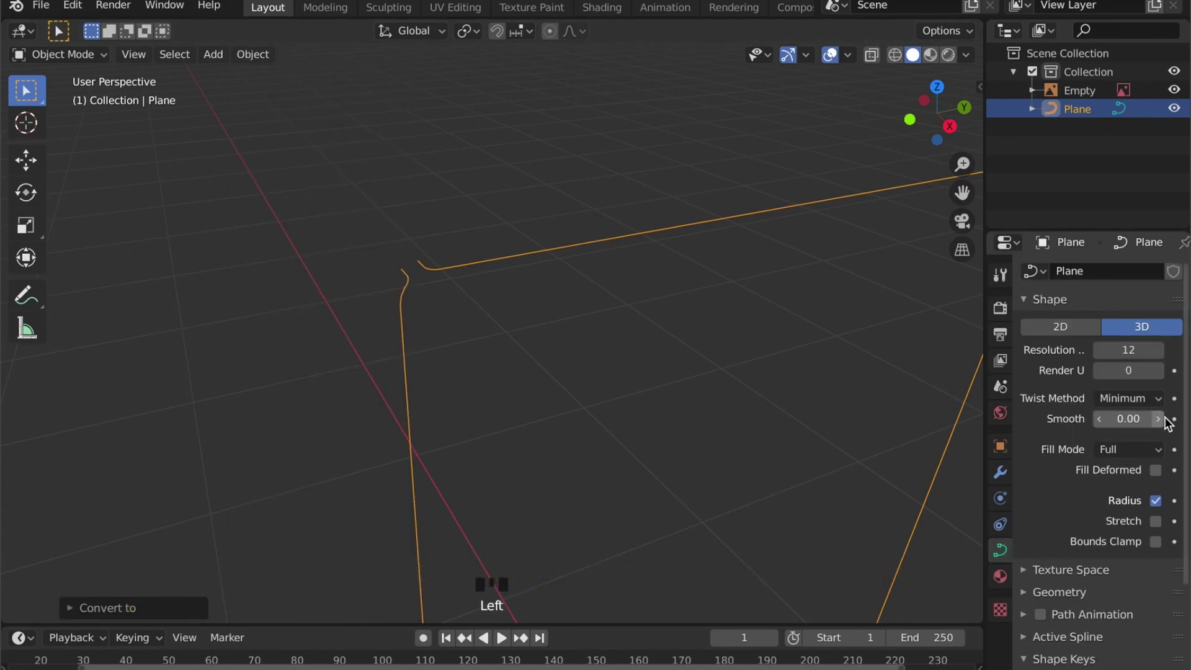
pyautogui.scroll(-2, 1120, 531)
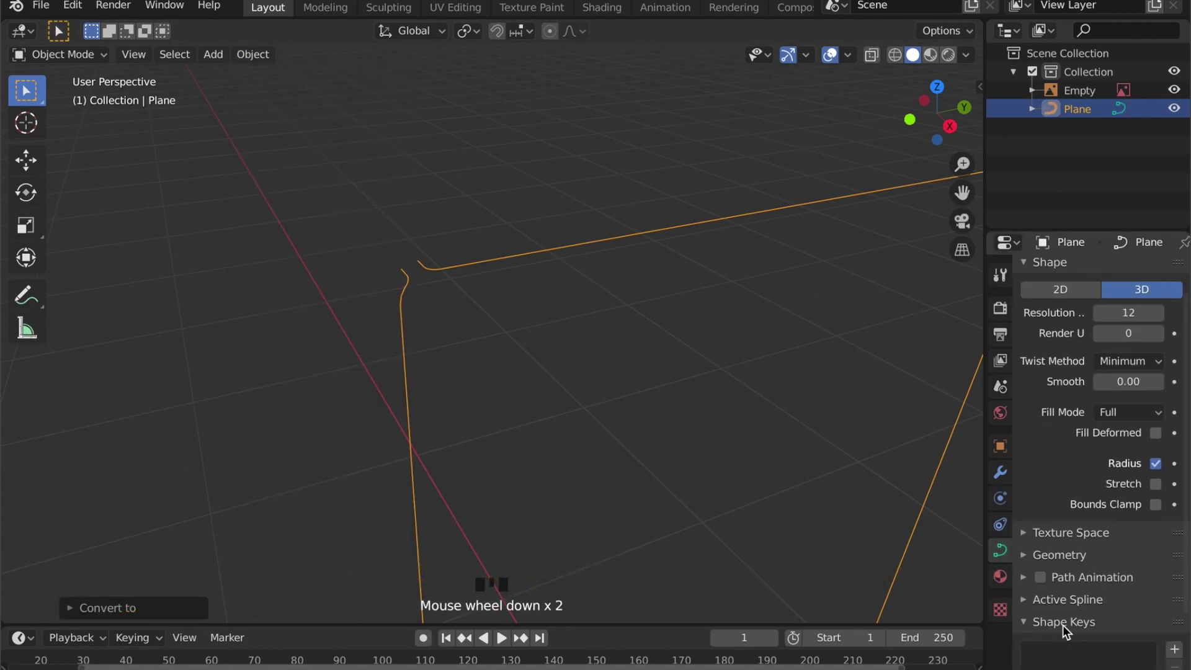
pyautogui.click(1021, 555)
pyautogui.scroll(-4, 1089, 543)
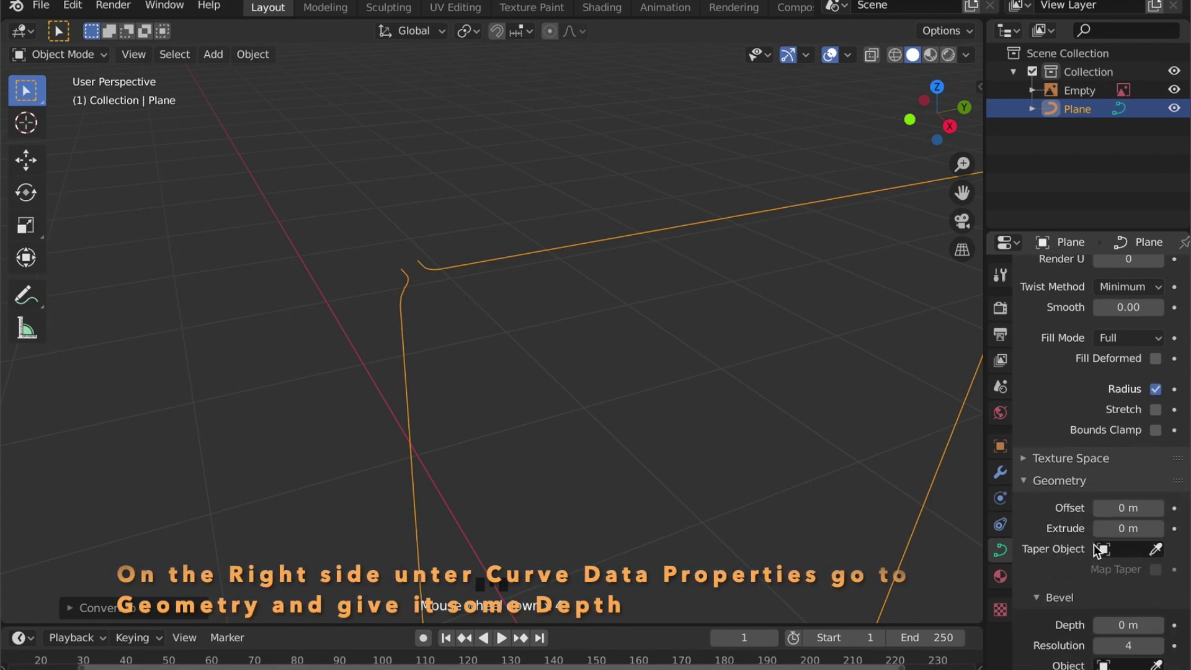
pyautogui.scroll(-9, 1094, 545)
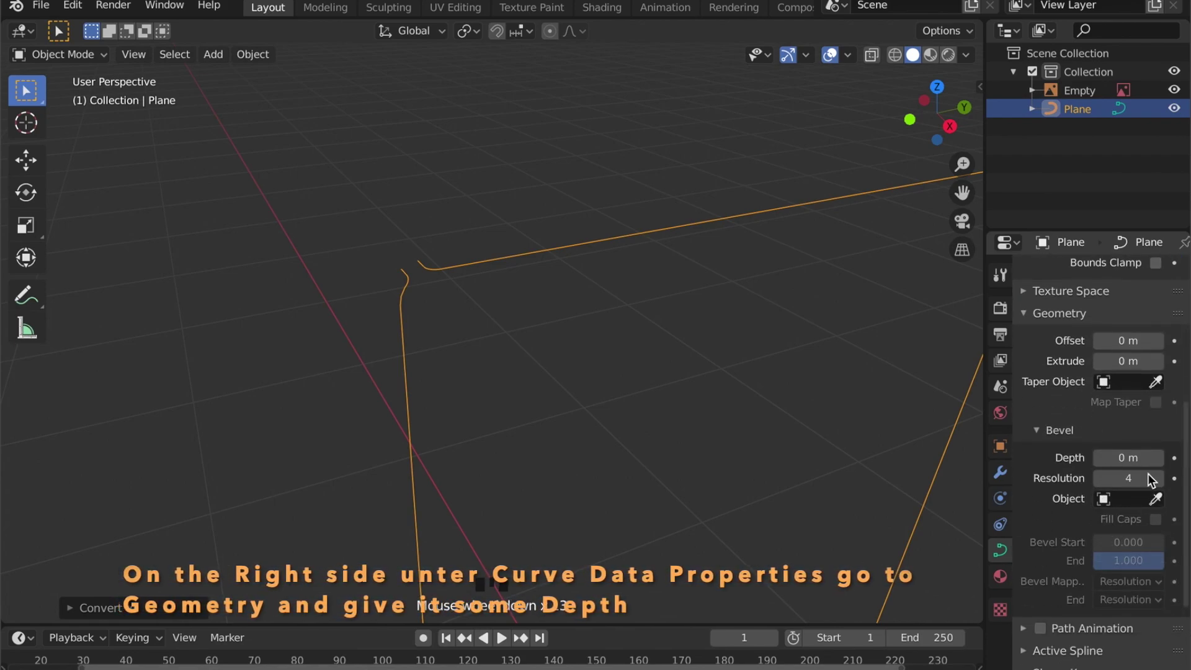
pyautogui.click(1157, 459)
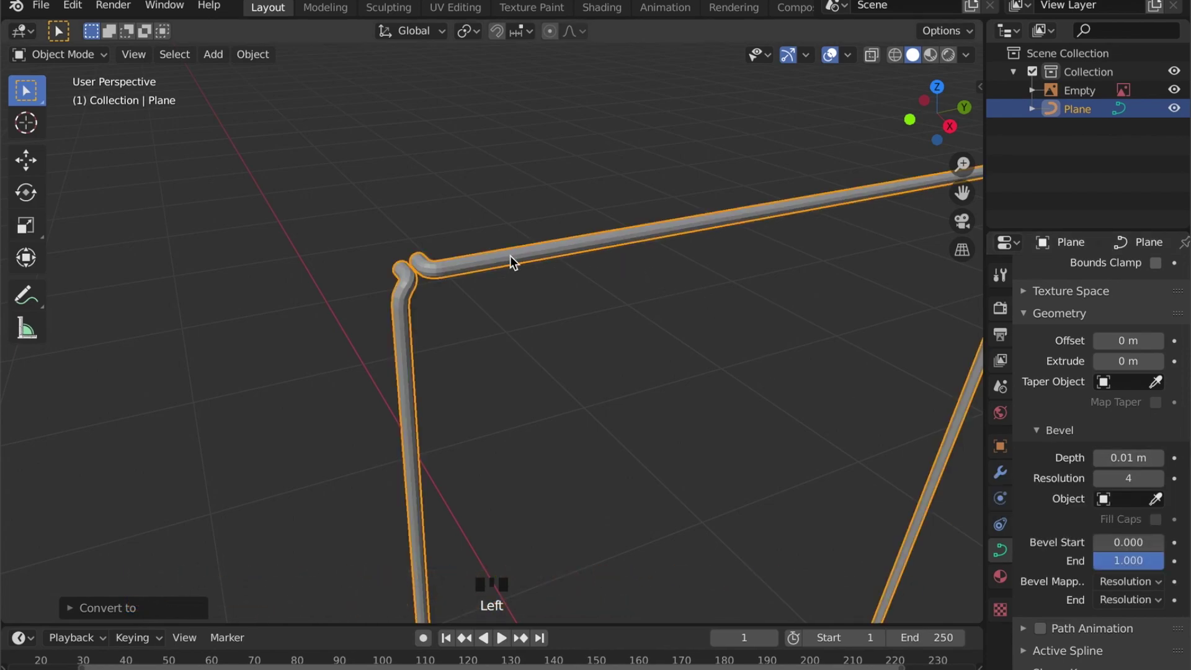
# Step: Apply smooth shading to the frame tube
pyautogui.scroll(3, 527, 311)
pyautogui.moveTo(527, 311); pyautogui.dragTo(657, 340, button='middle')
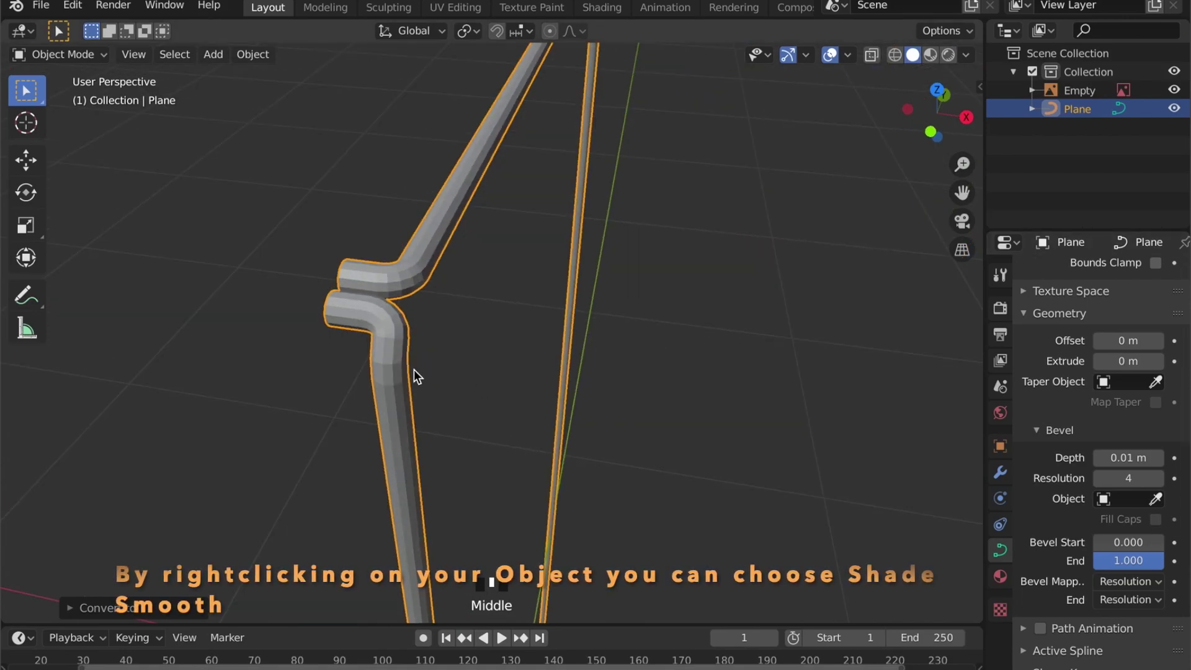
pyautogui.rightClick(396, 370)
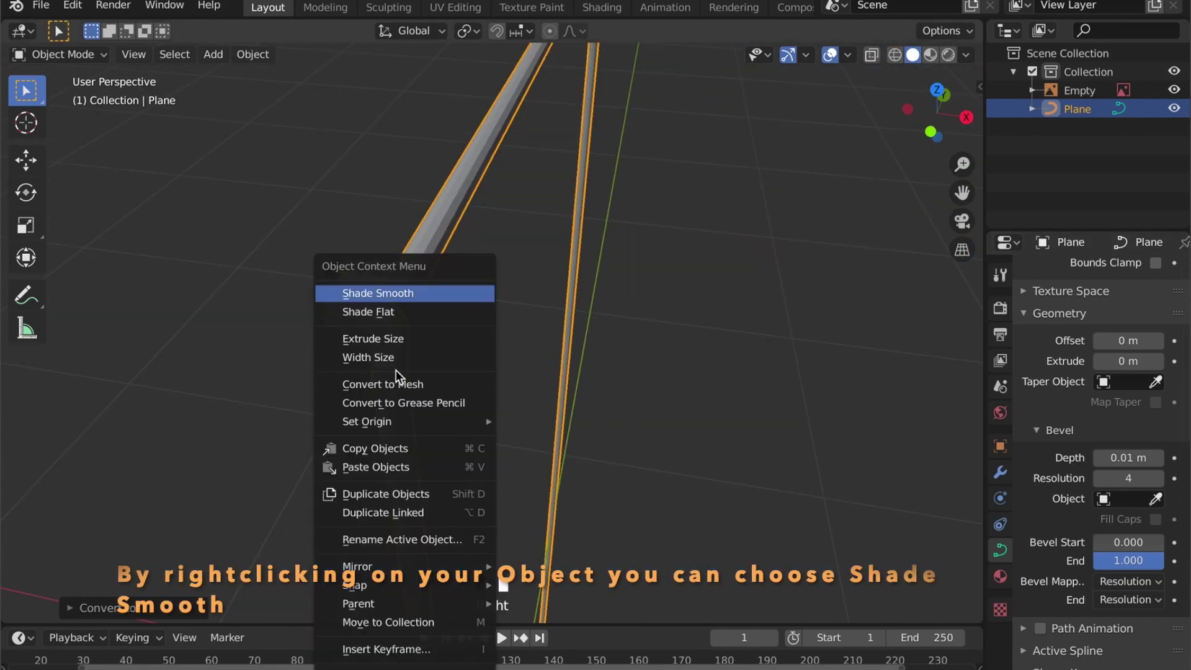
pyautogui.click(404, 292)
# Step: Match the tube's thickness to the reference in the right orthographic view, trying a bevel depth of 0.012 m and settling on 0.011 m
pyautogui.moveTo(482, 328); pyautogui.dragTo(341, 354, button='middle')
pyautogui.scroll(-4, 613, 407)
pyautogui.moveTo(613, 407); pyautogui.dragTo(919, 239, button='middle')
pyautogui.click(933, 112)
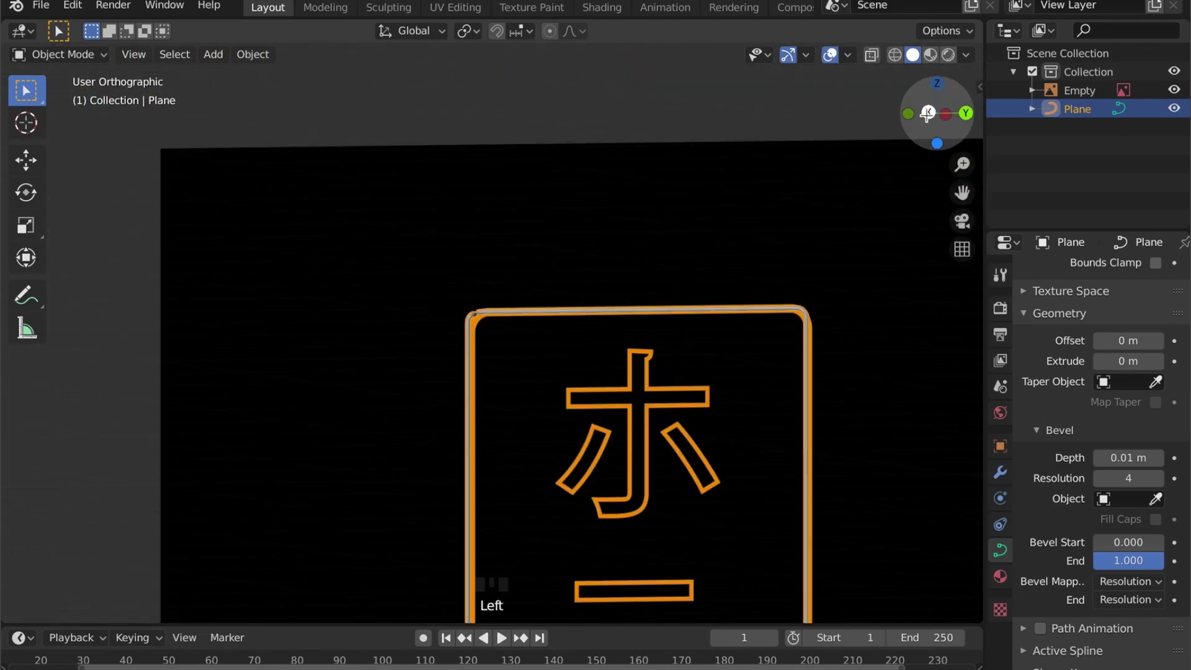
pyautogui.scroll(7, 586, 370)
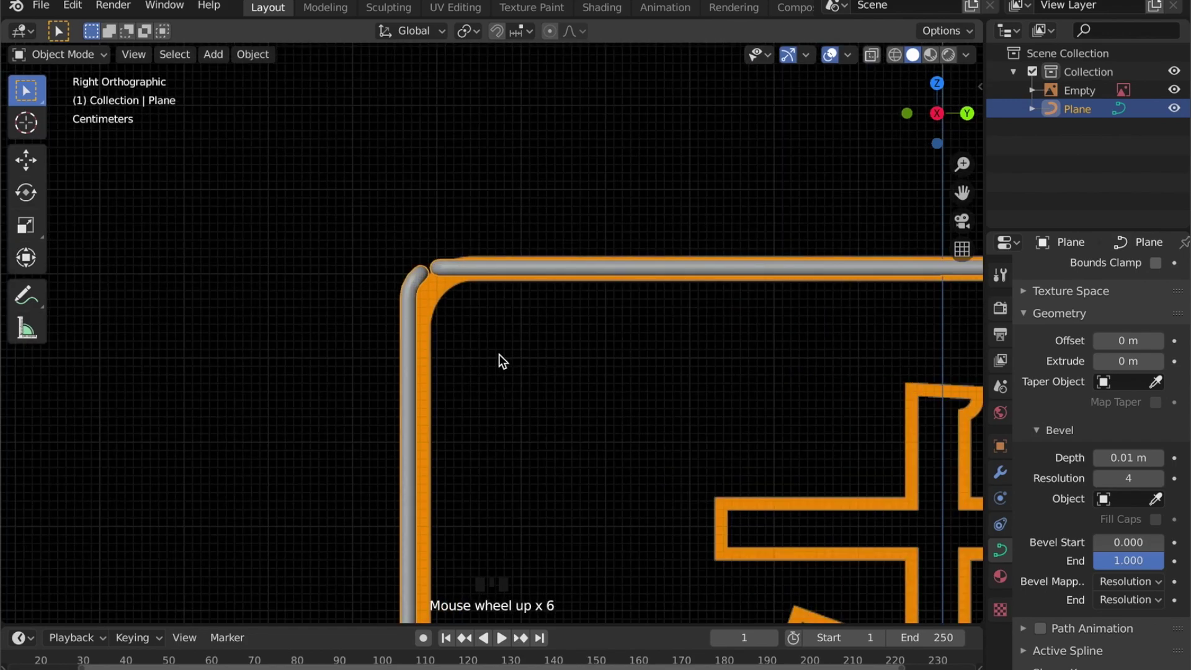
pyautogui.click(1159, 462)
pyautogui.click(1096, 458)
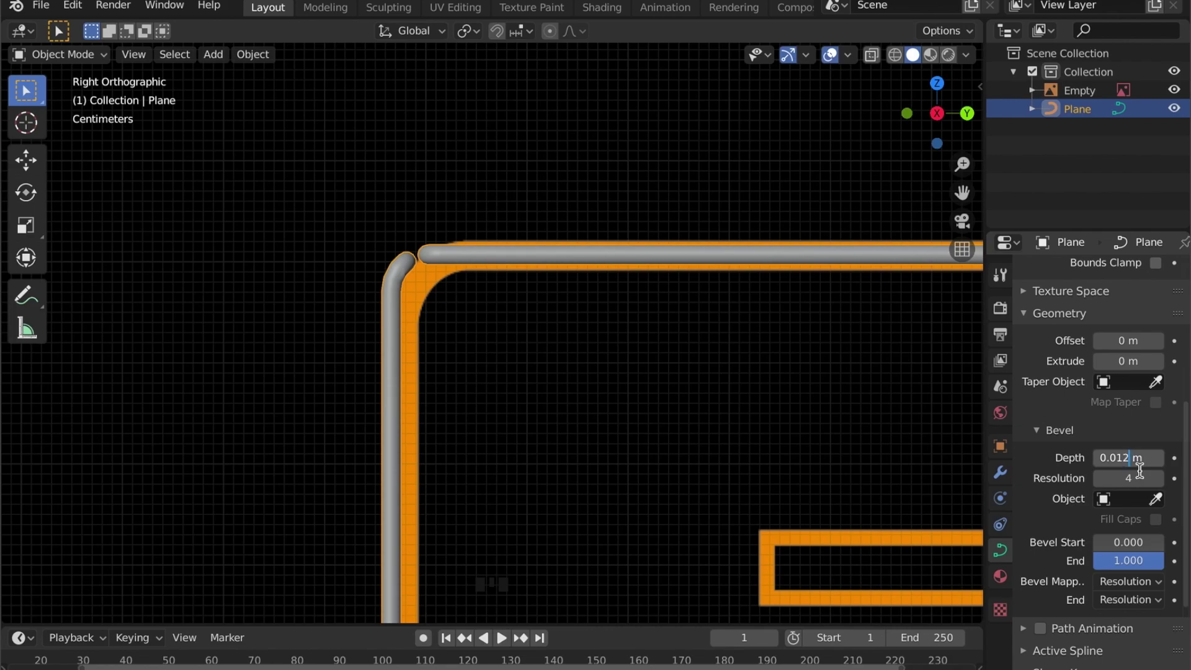
pyautogui.press('Return')
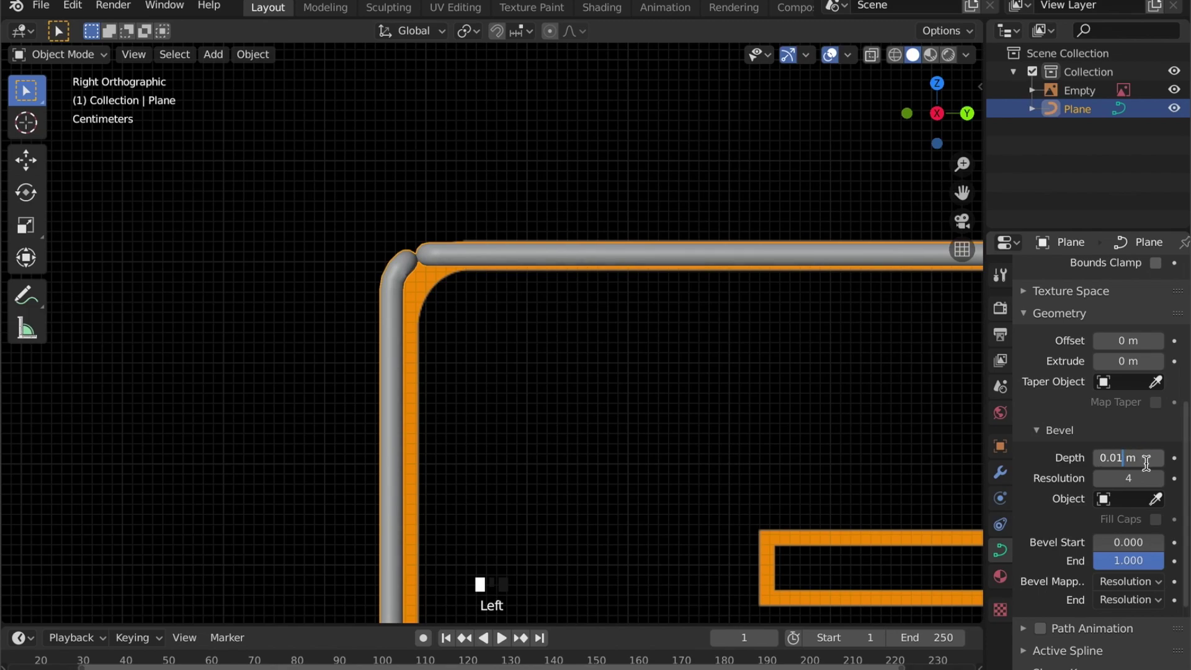
pyautogui.write('1')
pyautogui.press('Return')
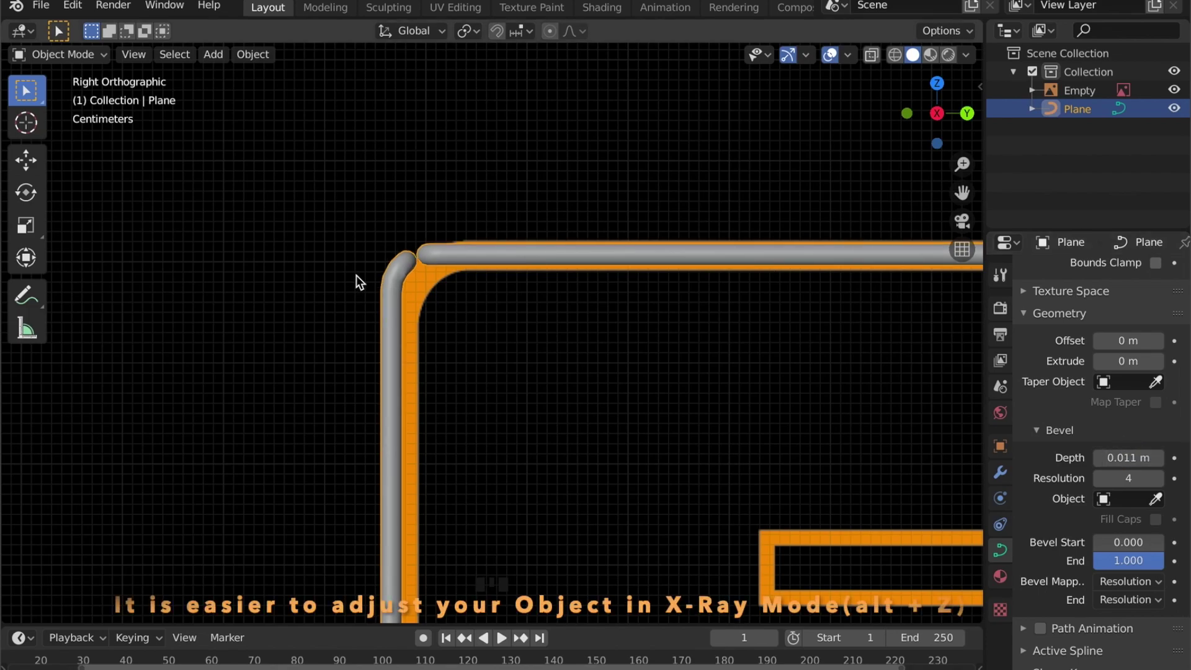
# Step: Using X-ray display, move the control points at the upper tube's open end about 0.005 m along Y to widen the corner gap
pyautogui.scroll(2, 363, 276)
pyautogui.scroll(-1, 428, 325)
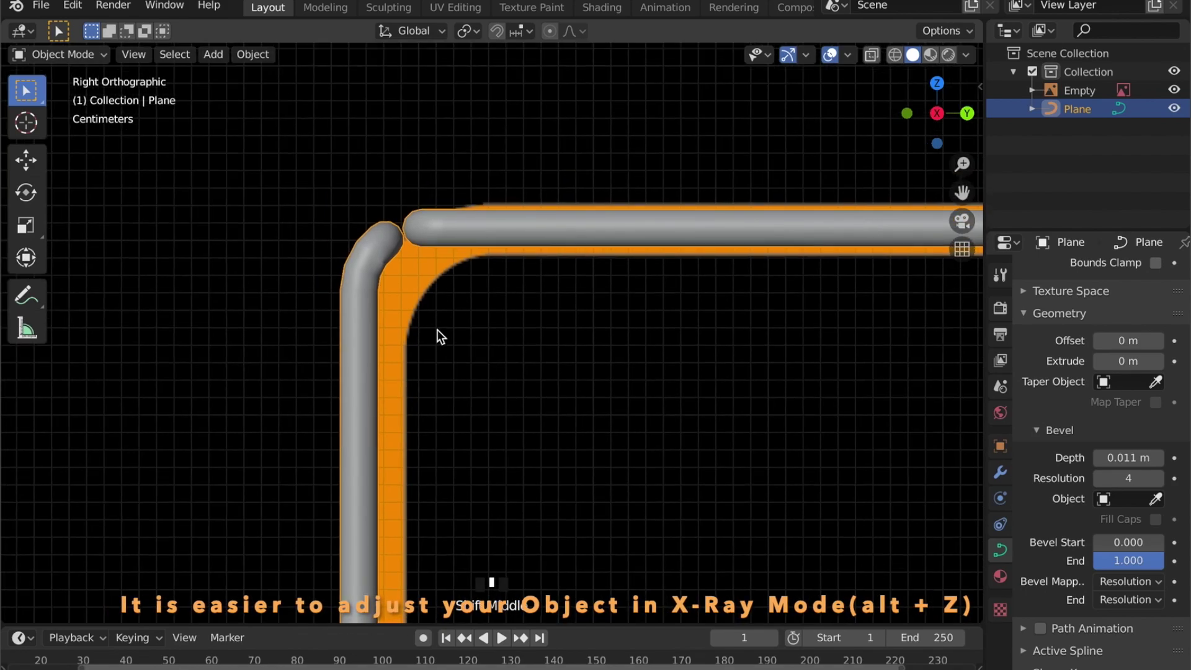
pyautogui.hotkey('alt', 'z')
pyautogui.press('Tab')
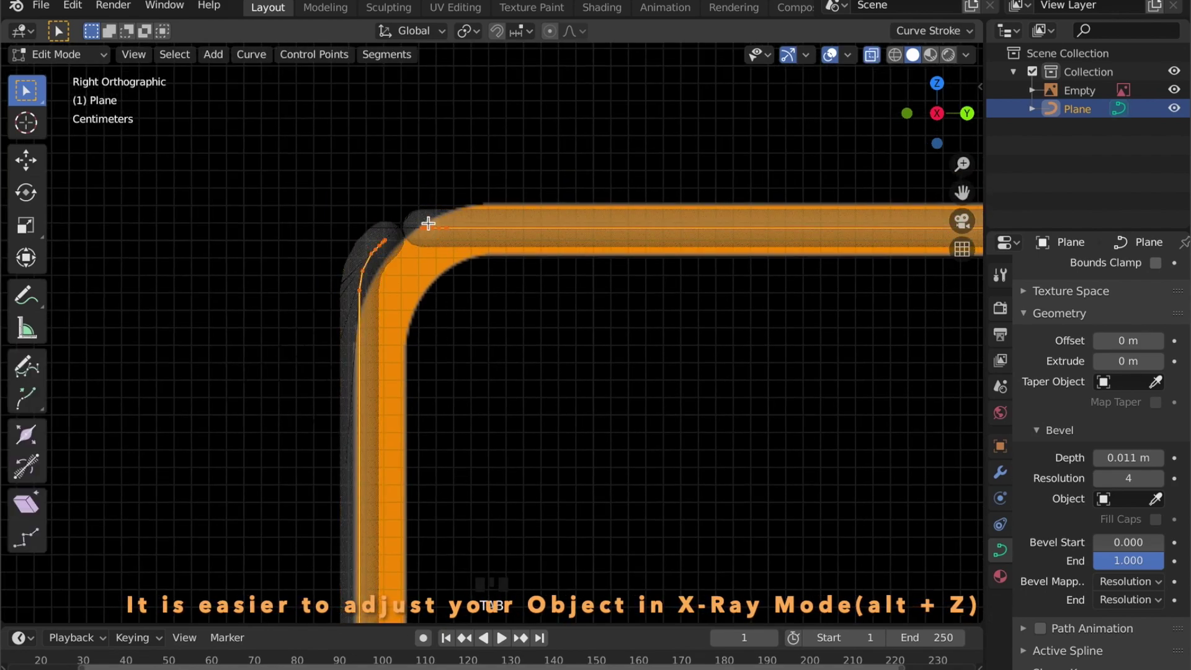
pyautogui.scroll(6, 416, 227)
pyautogui.keyDown('shift'); pyautogui.moveTo(416, 227); pyautogui.dragTo(360, 156, button='middle'); pyautogui.keyUp('shift')
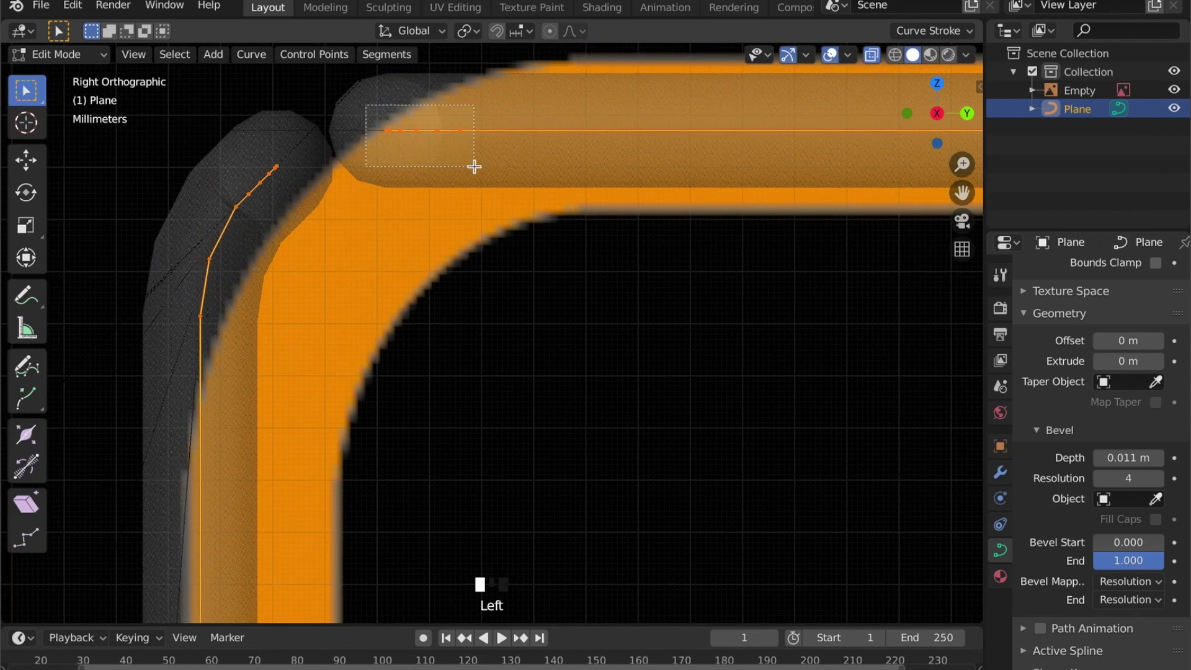
pyautogui.moveTo(474, 166); pyautogui.dragTo(474, 166)
pyautogui.press('g')
pyautogui.press('y')
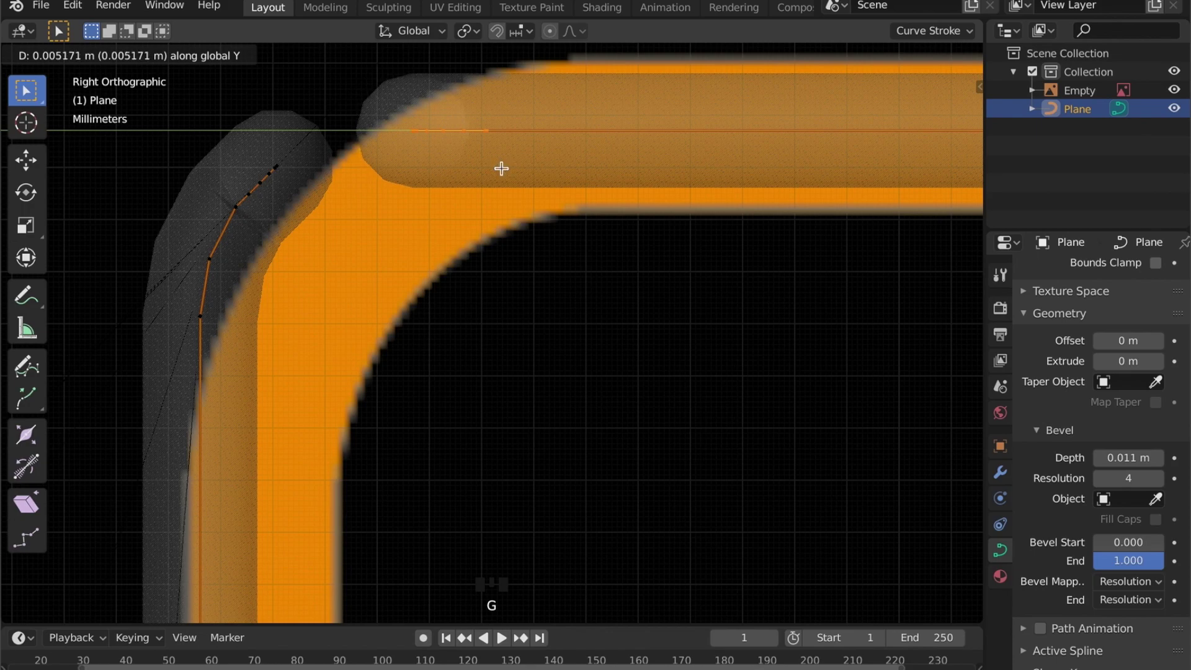
pyautogui.click(501, 168)
pyautogui.press('Tab')
pyautogui.scroll(-12, 509, 316)
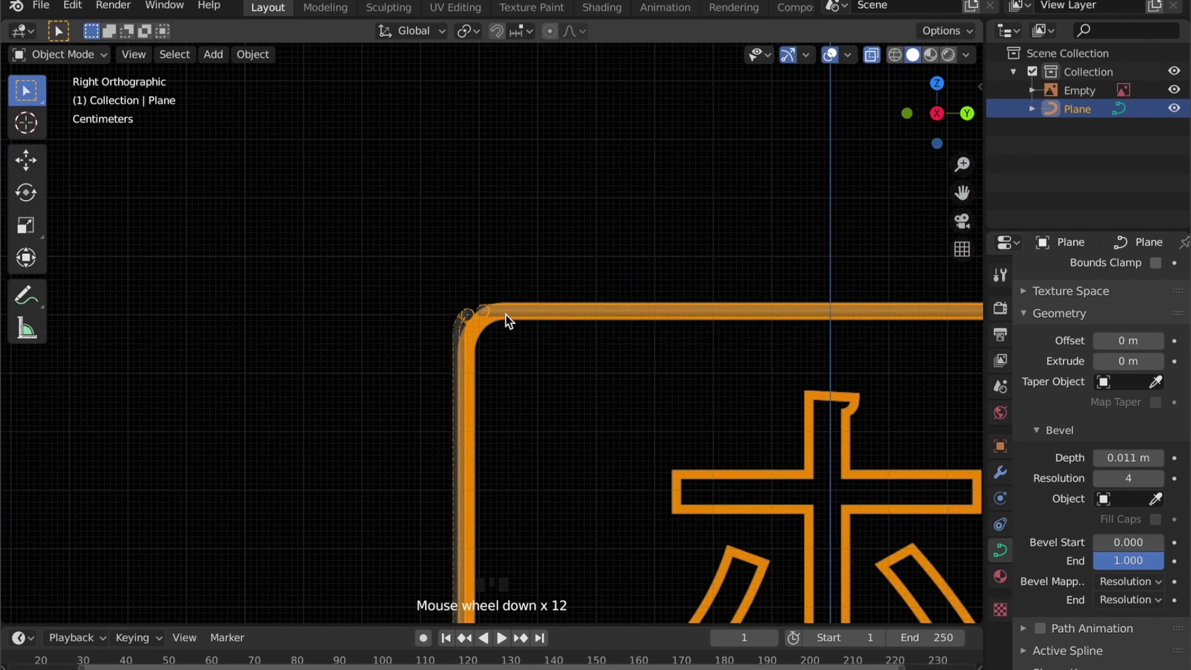
# Step: Turn off X-ray display and add a new plane, merging its vertices into a single starting point
pyautogui.hotkey('alt', 'z')
pyautogui.moveTo(513, 333); pyautogui.dragTo(681, 354, button='middle')
pyautogui.rightClick(597, 439)
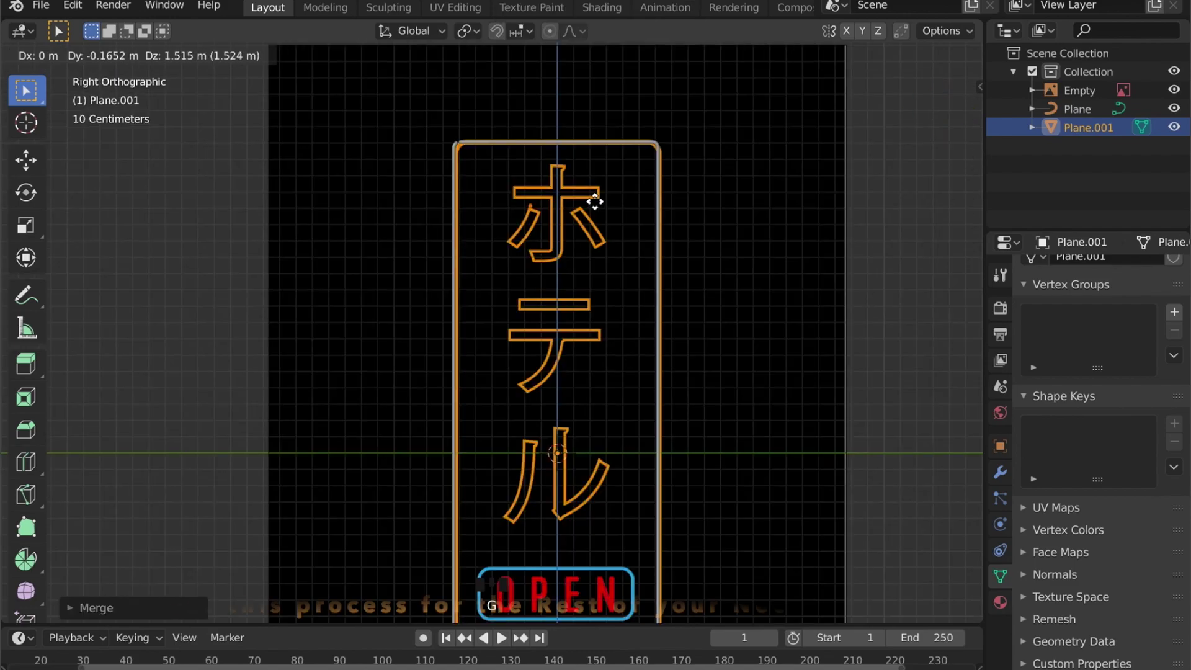
# Step: Trace the top edge, notch and upper right side of the ホ character's vertical stroke with extruded vertices down to the crossbar
pyautogui.scroll(4, 532, 348)
pyautogui.press('e')
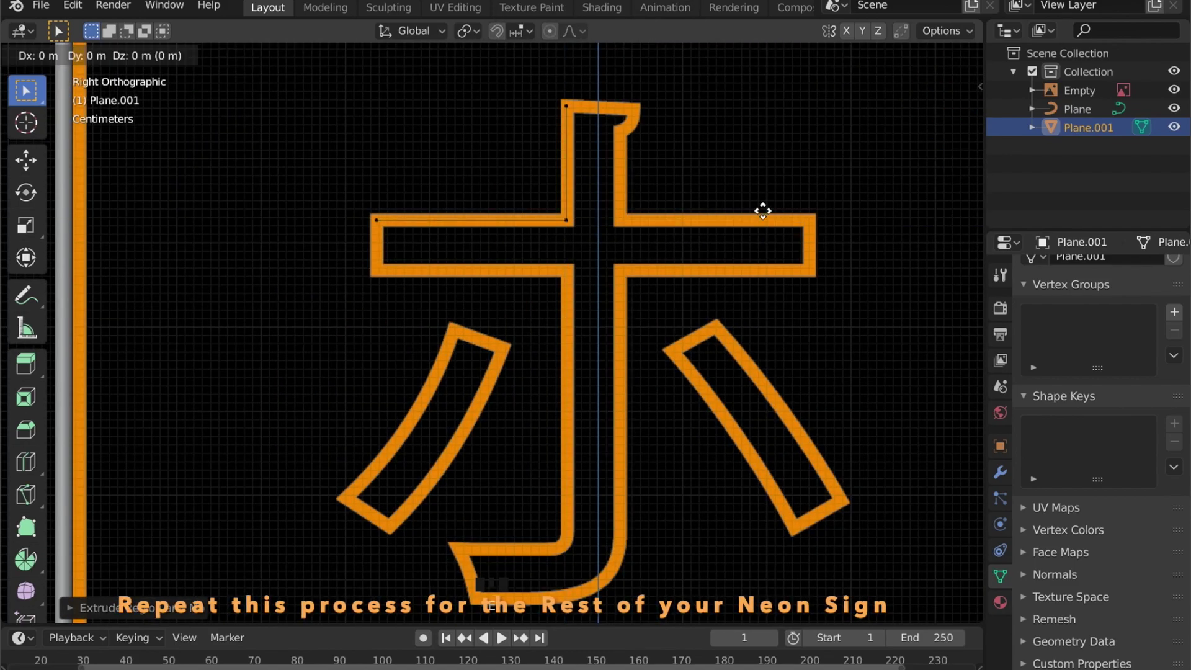
pyautogui.click(829, 215)
pyautogui.press('e')
pyautogui.click(817, 229)
pyautogui.press('e')
pyautogui.press('z')
pyautogui.click(803, 336)
# Step: Trace the right half of the ホ character's crossbar with extruded vertices, back to the vertical stroke
pyautogui.press('e')
pyautogui.press('y')
pyautogui.click(849, 456)
pyautogui.press('e')
pyautogui.press('y')
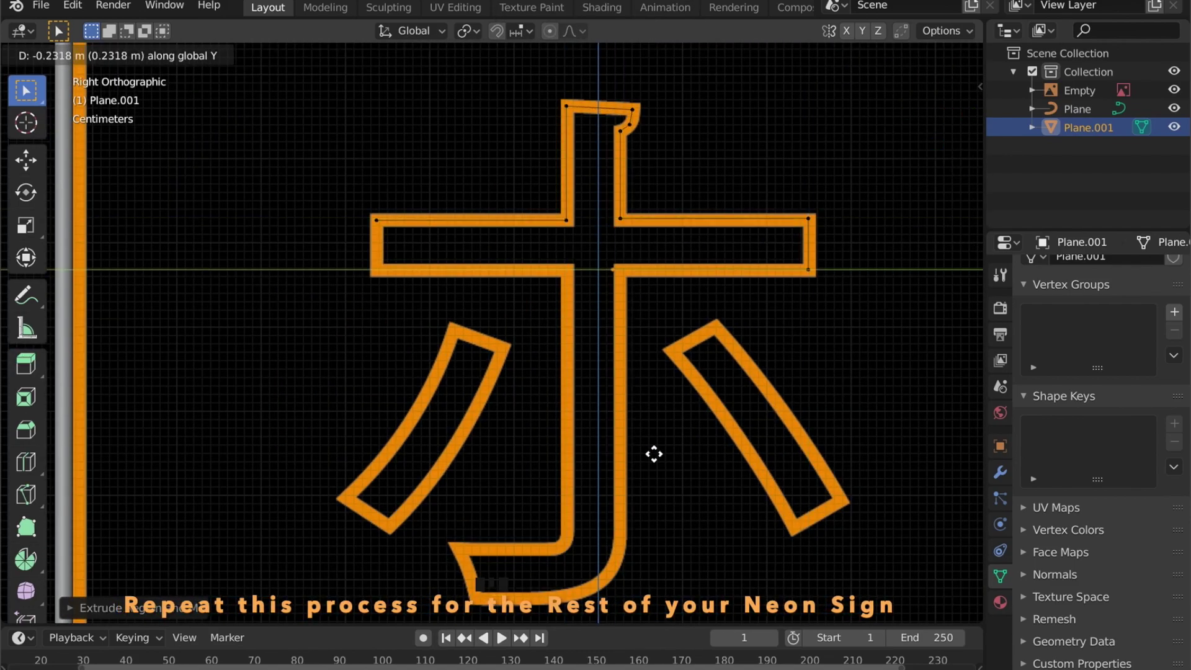
pyautogui.press('z')
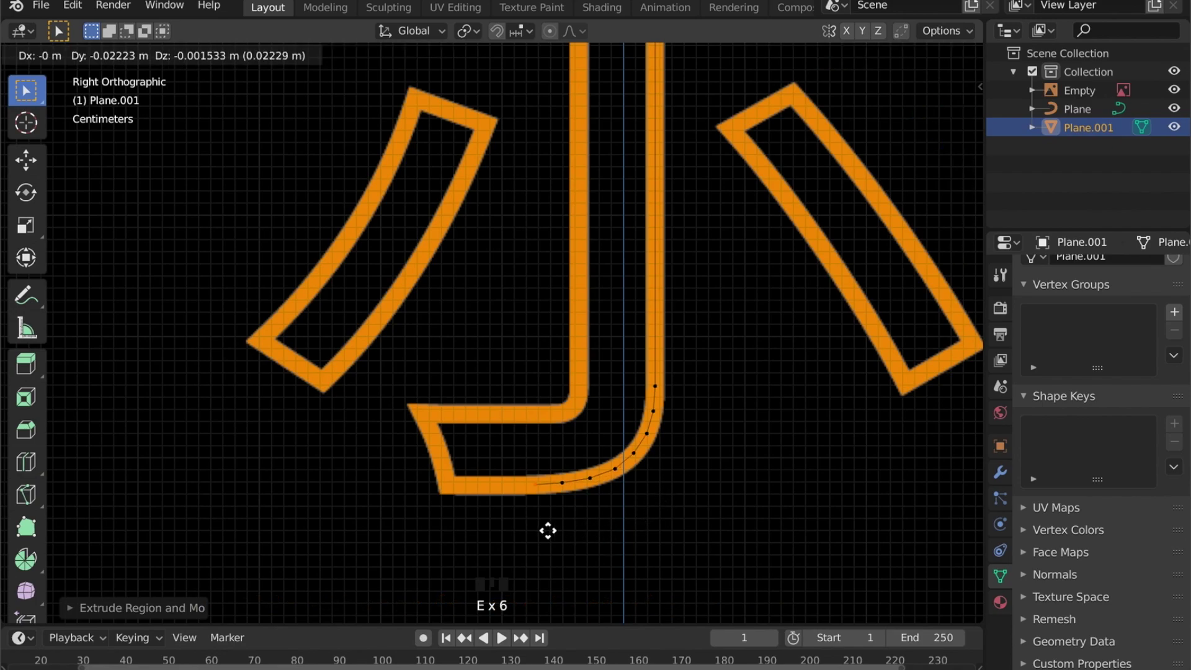
# Step: Trace the curved hook below ホ's vertical stroke, the stroke's left side and the underside of the crossbar's left half
pyautogui.click(437, 467)
pyautogui.press('e')
pyautogui.press('y')
pyautogui.click(591, 462)
pyautogui.keyDown('shift'); pyautogui.moveTo(610, 376); pyautogui.dragTo(612, 519, button='middle'); pyautogui.keyUp('shift')
pyautogui.press('e')
pyautogui.press('z')
pyautogui.click(652, 121)
pyautogui.press('e')
pyautogui.press('y')
pyautogui.click(380, 125)
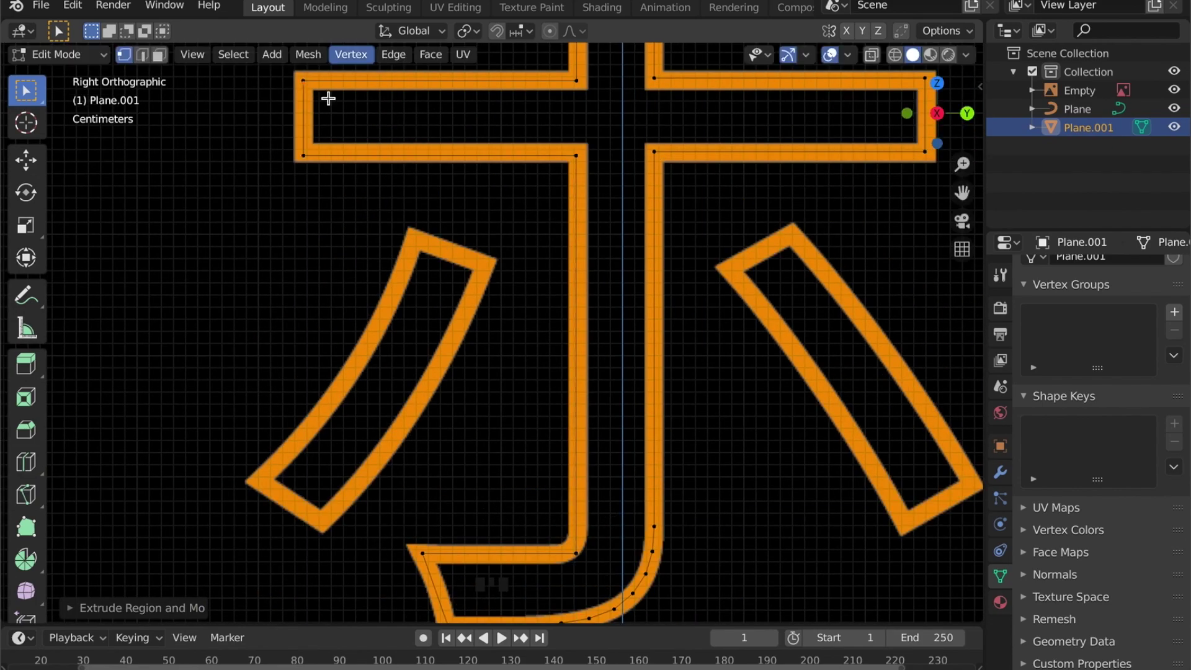
# Step: Move the open ends of the ホ outline at the crossbar's left end backward along X
pyautogui.scroll(2, 642, 299)
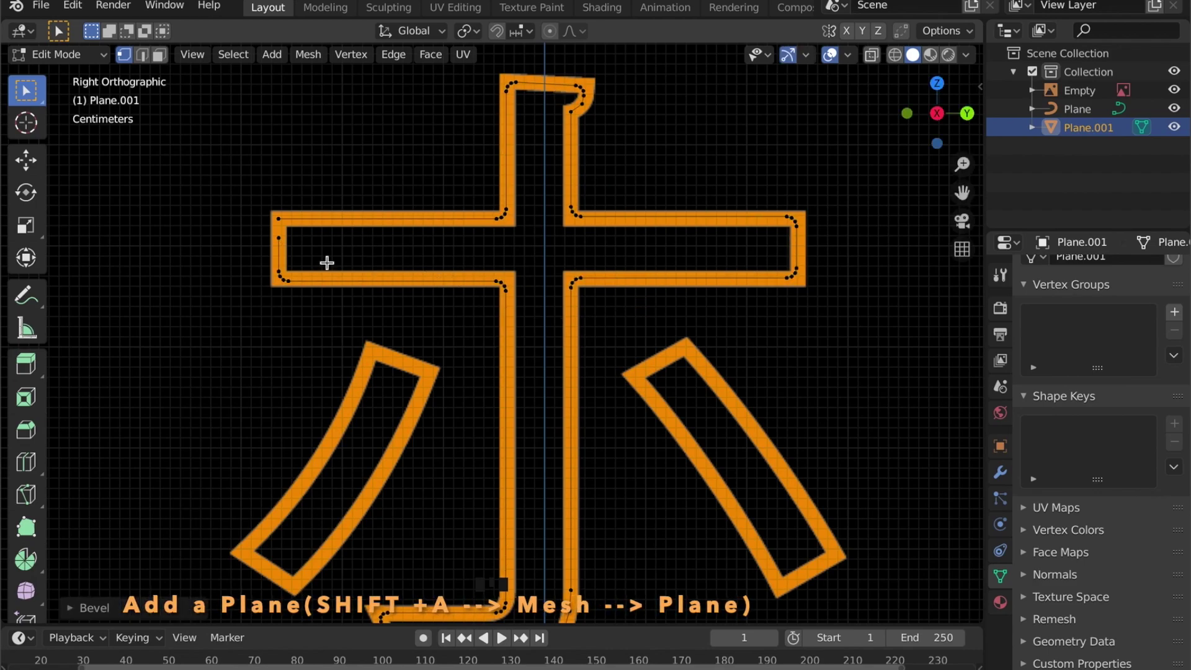
pyautogui.press('g')
pyautogui.press('x')
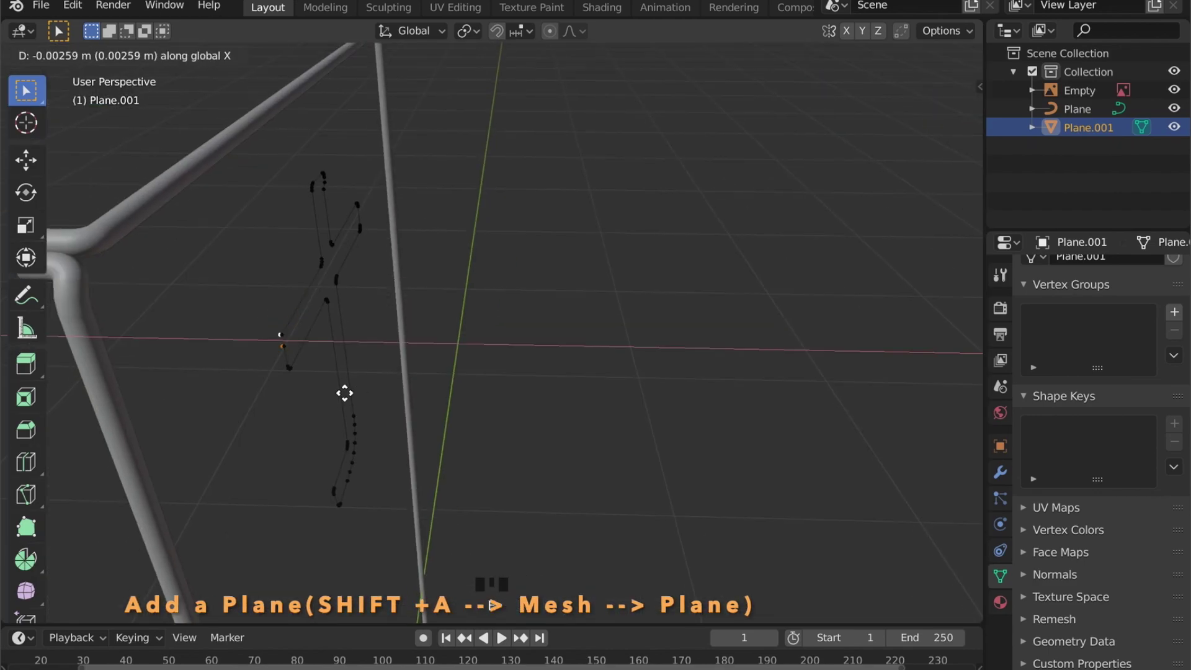
pyautogui.click(345, 393)
pyautogui.moveTo(345, 393); pyautogui.dragTo(440, 362, button='middle')
pyautogui.click(296, 340)
# Step: Duplicate a vertex onto ホ's left short stroke in the right orthographic view and trace the stroke's outline
pyautogui.press('KP_3')
pyautogui.hotkey('shift', 'd')
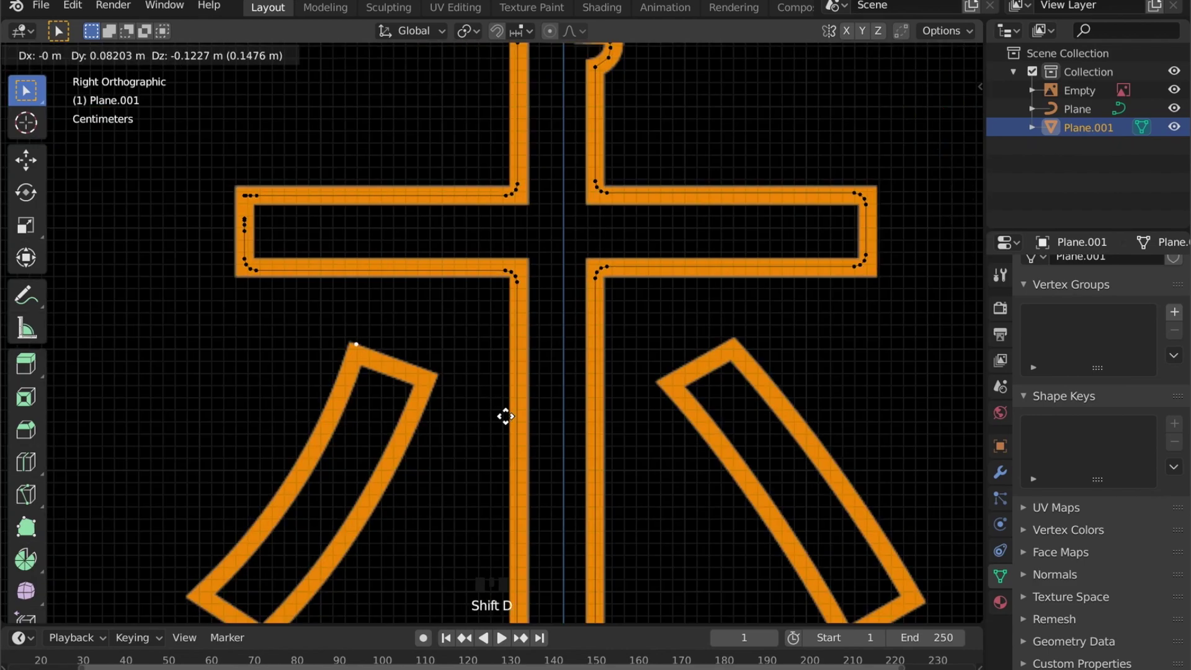
pyautogui.click(505, 422)
pyautogui.keyDown('shift'); pyautogui.moveTo(505, 421); pyautogui.dragTo(536, 340, button='middle'); pyautogui.keyUp('shift')
pyautogui.press('e')
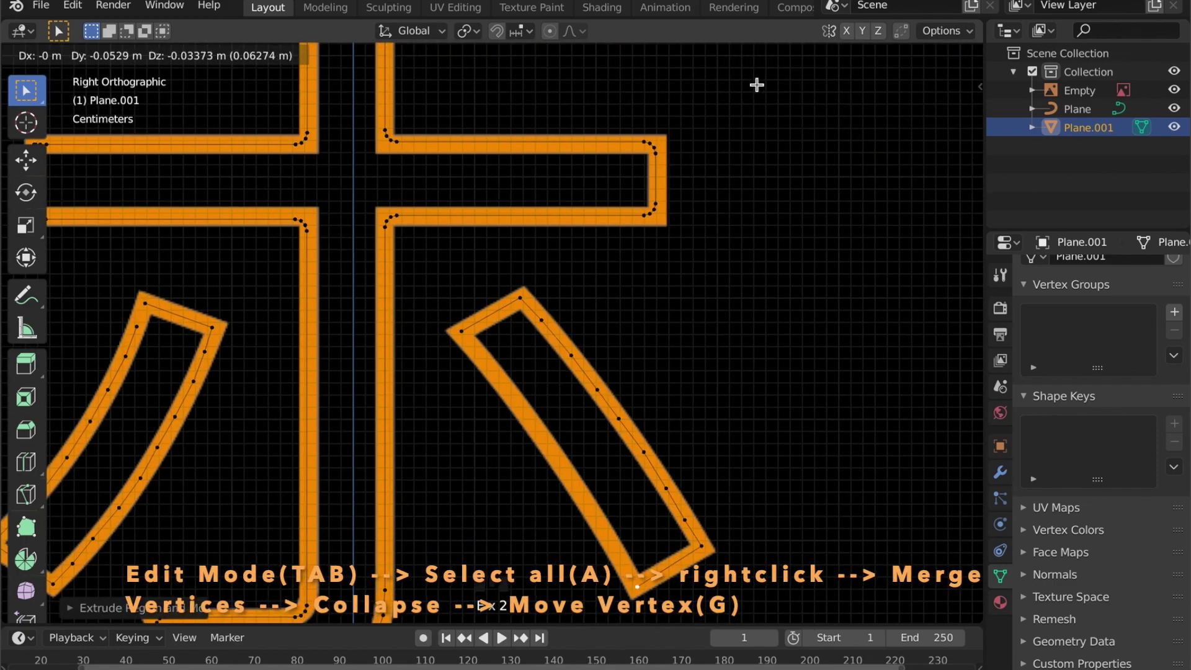
# Step: Finish tracing ホ's right short stroke with extruded vertices and bend the open ends backward
pyautogui.click(757, 85)
pyautogui.press('e')
pyautogui.click(657, 341)
pyautogui.press('e')
pyautogui.click(615, 280)
pyautogui.press('e')
pyautogui.click(589, 251)
pyautogui.keyDown('shift'); pyautogui.moveTo(13, 608); pyautogui.dragTo(228, 480, button='middle'); pyautogui.keyUp('shift')
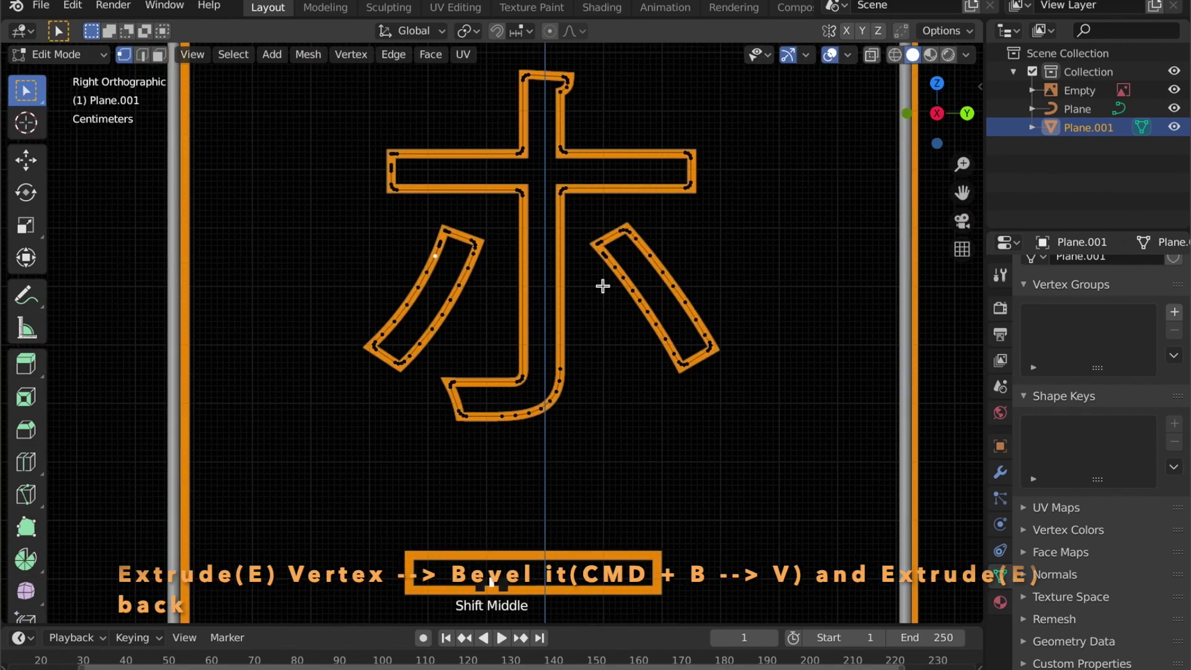
# Step: Trace the rectangular outline of the テ character's short upper bar with extruded vertices
pyautogui.scroll(2, 585, 492)
pyautogui.press('e')
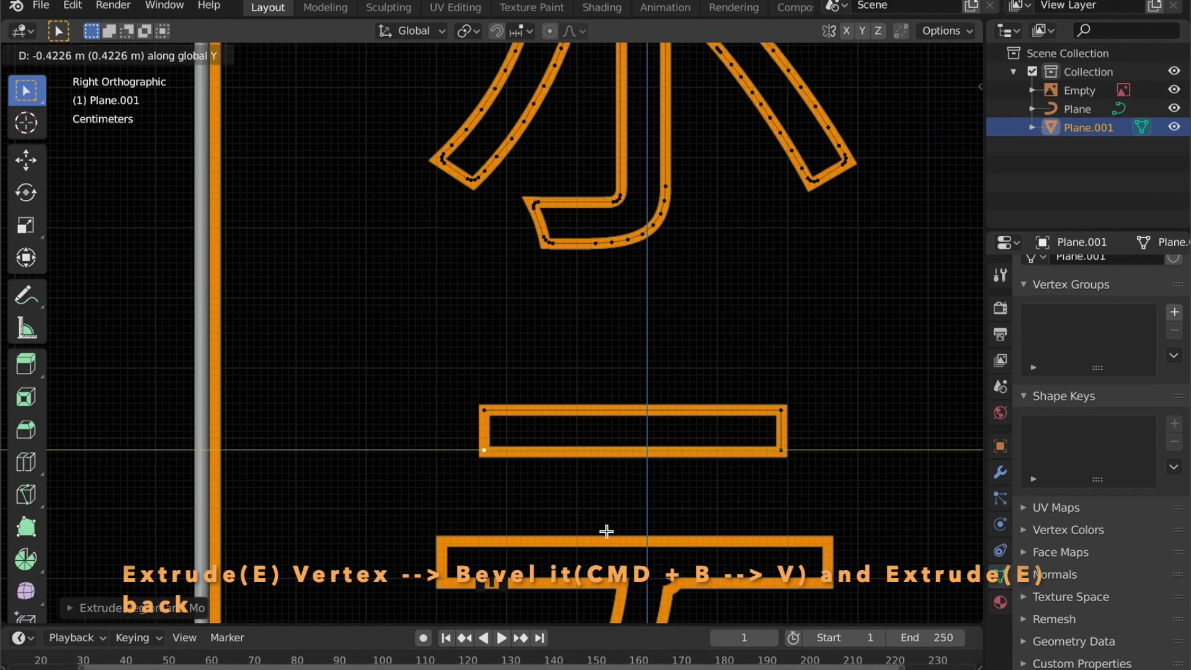
pyautogui.press('e')
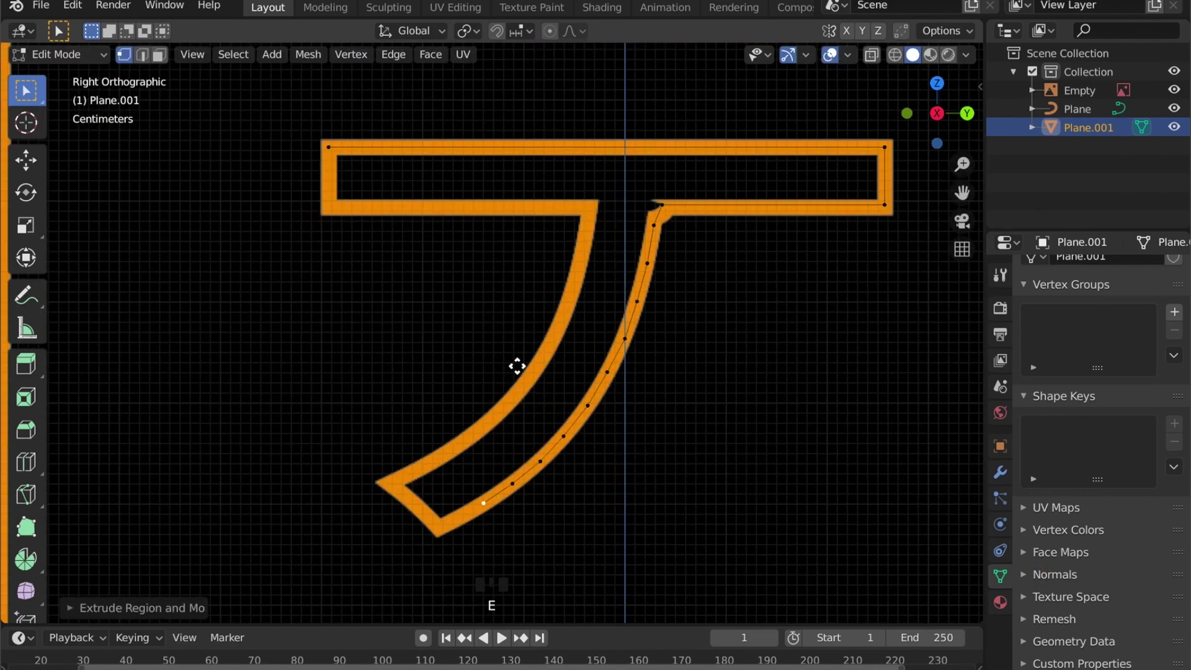
# Step: Trace both edges of テ's curved stroke and close in on the long bar's left end, bending the open ends backward
pyautogui.press('e')
pyautogui.click(614, 165)
pyautogui.press('e')
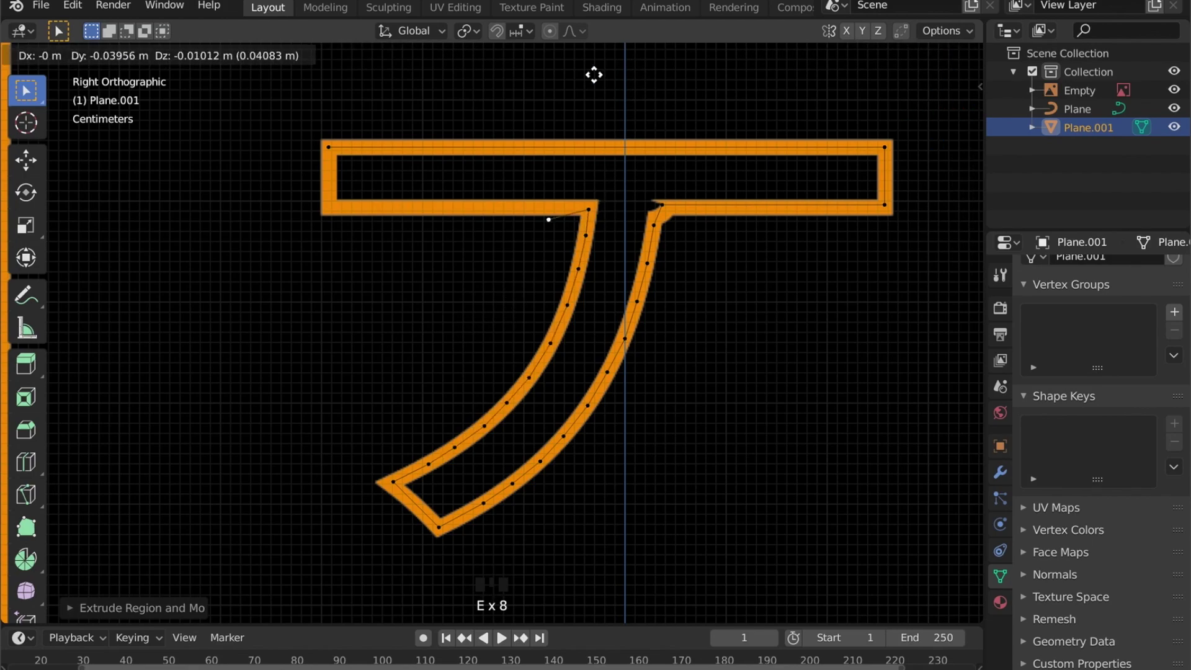
pyautogui.click(477, 154)
pyautogui.press('e')
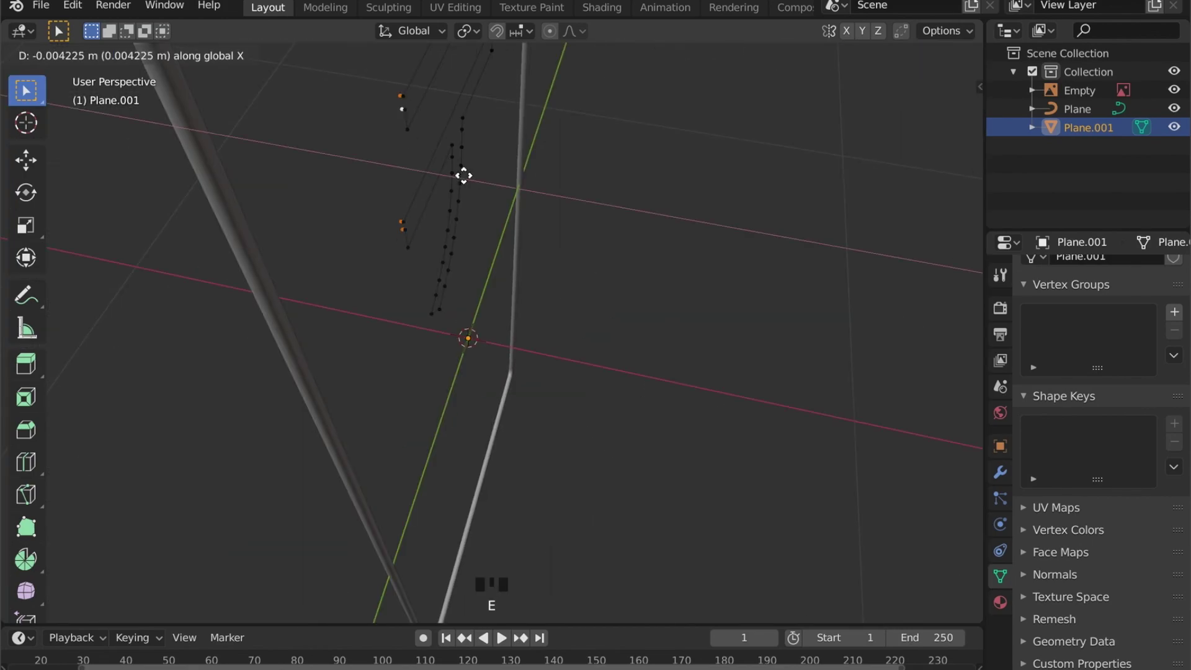
pyautogui.click(464, 176)
pyautogui.press('KP_3')
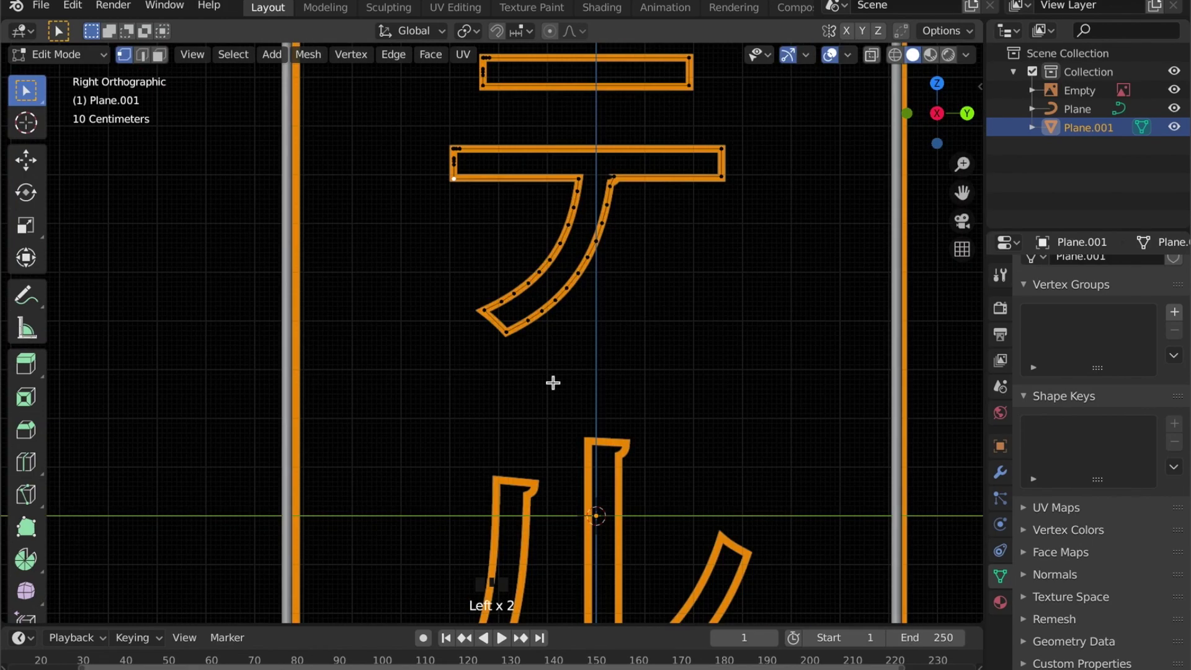
# Step: Duplicate a vertex onto the ル character's right stroke and trace its top, notch and inner vertical edge
pyautogui.hotkey('shift', 'd')
pyautogui.scroll(9, 672, 370)
pyautogui.press('e')
pyautogui.click(768, 374)
pyautogui.press('e')
pyautogui.click(750, 404)
pyautogui.keyDown('shift'); pyautogui.moveTo(747, 396); pyautogui.dragTo(605, 213, button='middle'); pyautogui.keyUp('shift')
pyautogui.scroll(-2, 605, 213)
# Step: Trace the upper edge and tip of ル's curved right arm with extruded vertices
pyautogui.press('e')
pyautogui.press('z')
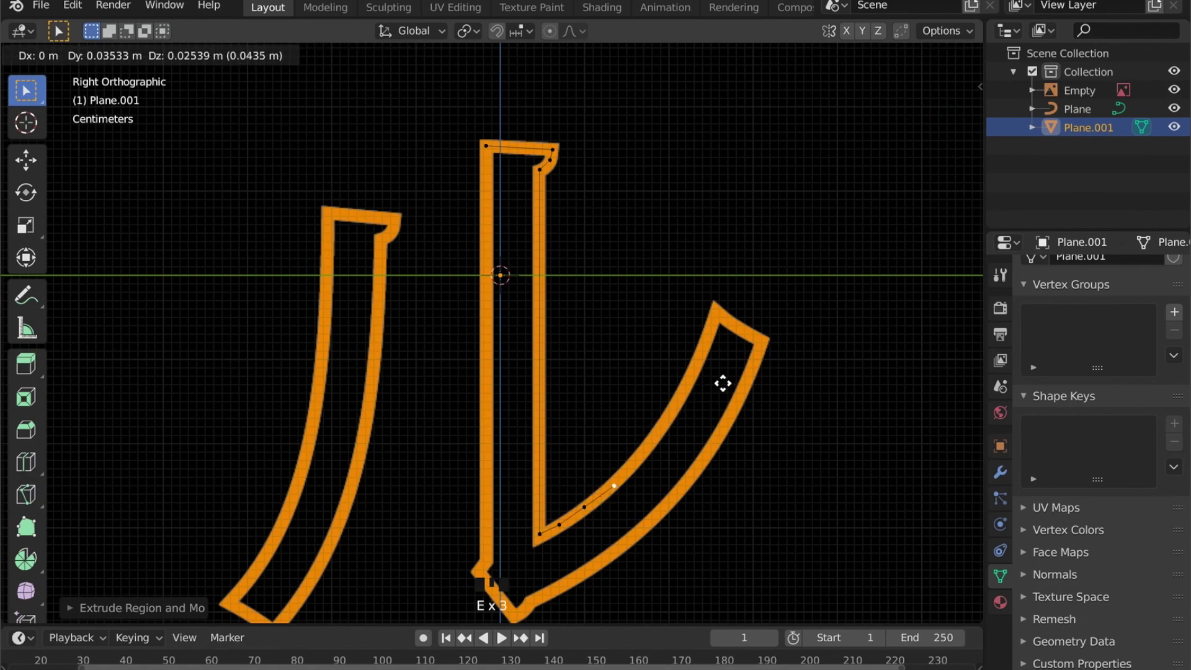
pyautogui.click(789, 307)
pyautogui.press('e')
pyautogui.click(810, 275)
# Step: Trace the outer edge of ル's curved arm, the bottom notch and the long vertical edge back up to the top
pyautogui.press('e')
pyautogui.click(826, 246)
pyautogui.press('e')
pyautogui.click(841, 207)
pyautogui.press('e')
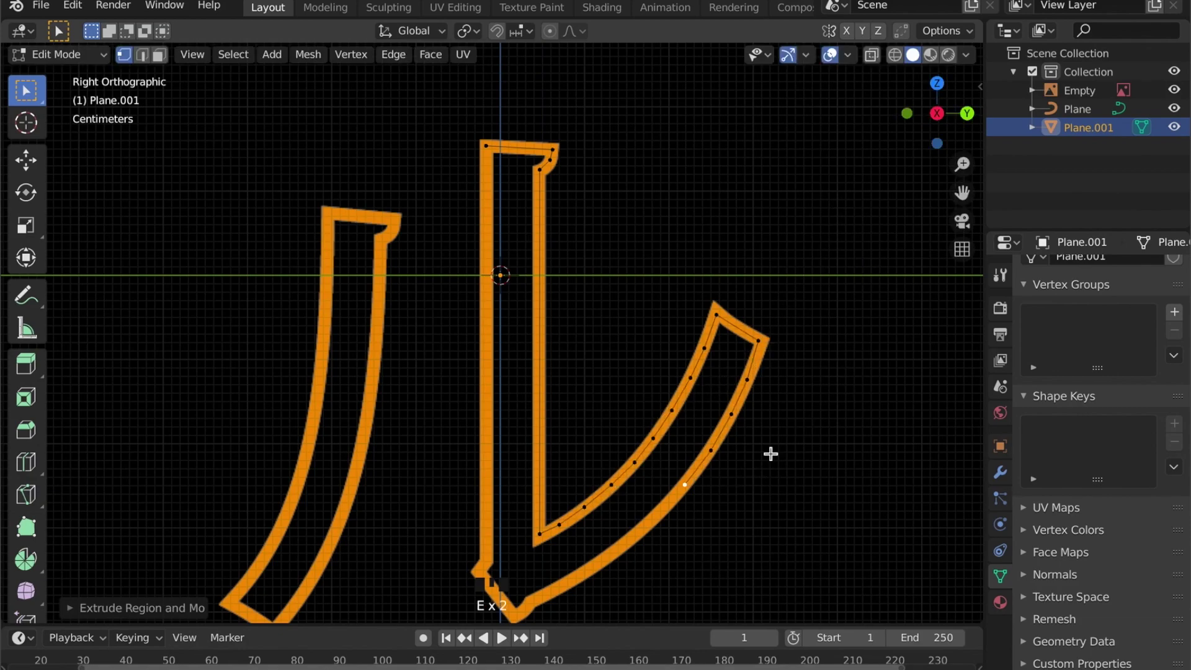
pyautogui.click(572, 587)
pyautogui.keyDown('shift'); pyautogui.moveTo(572, 587); pyautogui.dragTo(633, 381, button='middle'); pyautogui.keyUp('shift')
# Step: Trace the top notch and right edge of ル's left stroke down toward its lower tip
pyautogui.press('e')
pyautogui.click(596, 444)
pyautogui.press('e')
pyautogui.click(550, 390)
pyautogui.press('e')
pyautogui.press('z')
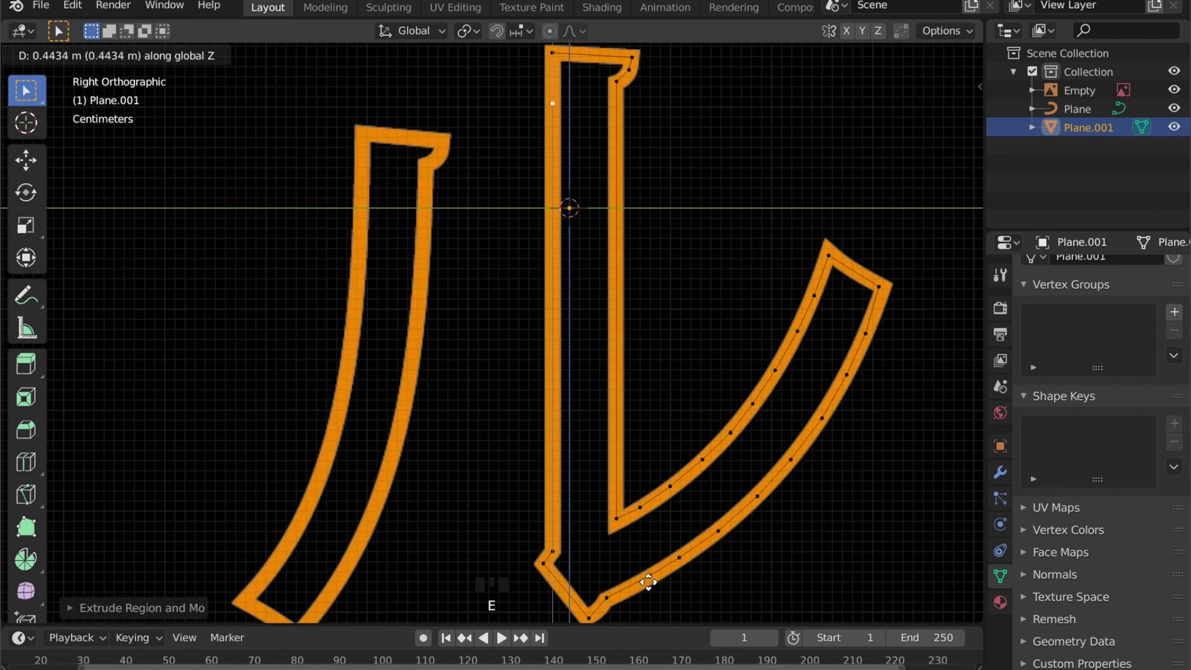
pyautogui.click(549, 242)
pyautogui.keyDown('shift'); pyautogui.moveTo(550, 242); pyautogui.dragTo(632, 168, button='middle'); pyautogui.keyUp('shift')
pyautogui.press('e')
pyautogui.click(593, 346)
# Step: Trace the left edge of ル's left stroke from its lower tip back up to the top
pyautogui.press('e')
pyautogui.click(577, 352)
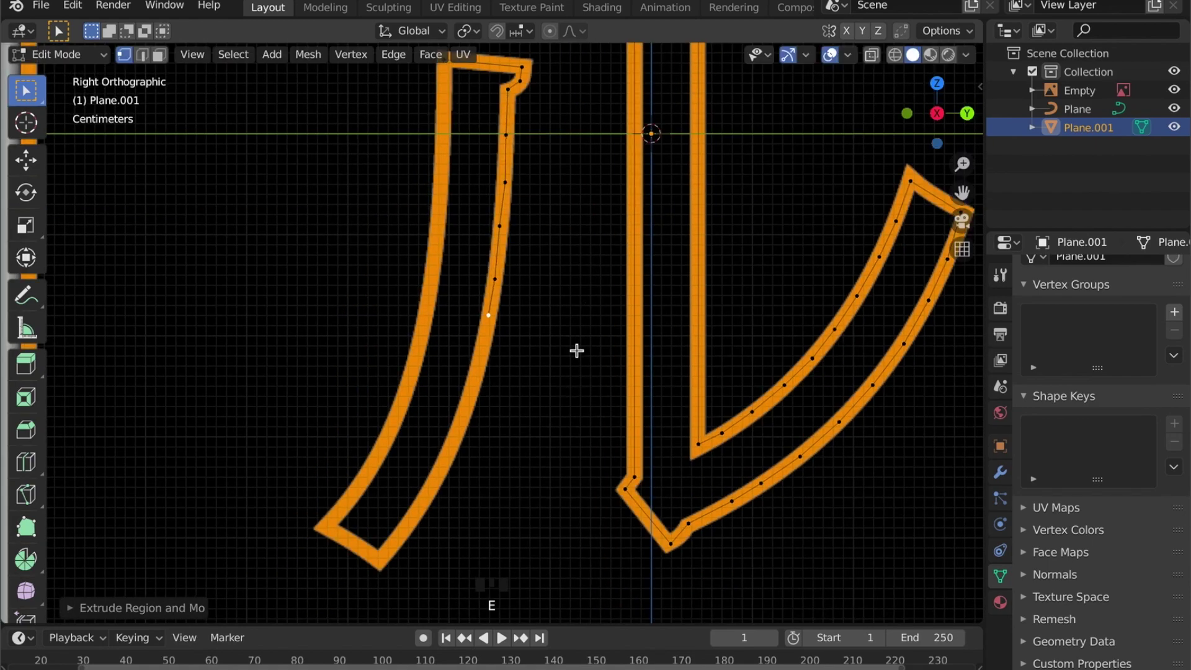
pyautogui.press('e')
pyautogui.click(521, 478)
pyautogui.press('e')
pyautogui.click(395, 491)
pyautogui.press('e')
pyautogui.click(426, 460)
pyautogui.press('e')
pyautogui.click(461, 423)
pyautogui.press('e')
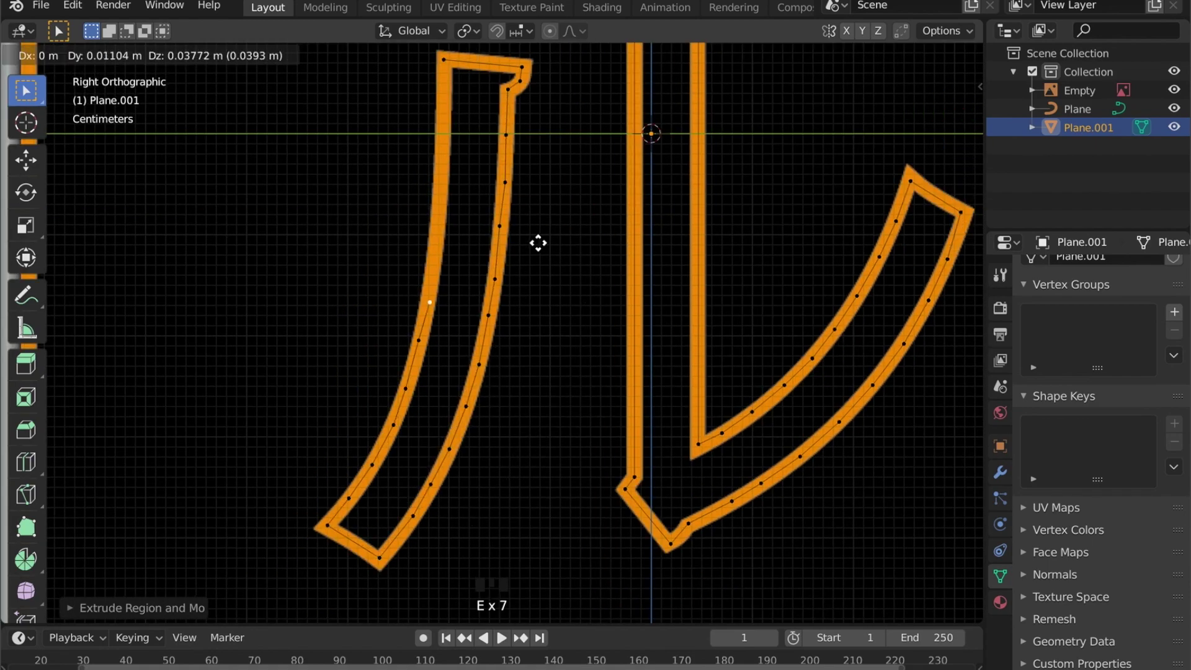
pyautogui.click(539, 241)
pyautogui.keyDown('shift'); pyautogui.moveTo(546, 183); pyautogui.dragTo(568, 353, button='middle'); pyautogui.keyUp('shift')
pyautogui.press('e')
pyautogui.click(575, 260)
# Step: Select the corner vertices of the テ outlines and bevel them into rounded corners
pyautogui.scroll(-4, 615, 300)
pyautogui.keyDown('shift'); pyautogui.moveTo(620, 301); pyautogui.dragTo(616, 493, button='middle'); pyautogui.keyUp('shift')
pyautogui.scroll(4, 683, 310)
pyautogui.keyDown('shift'); pyautogui.click(793, 372); pyautogui.keyUp('shift')
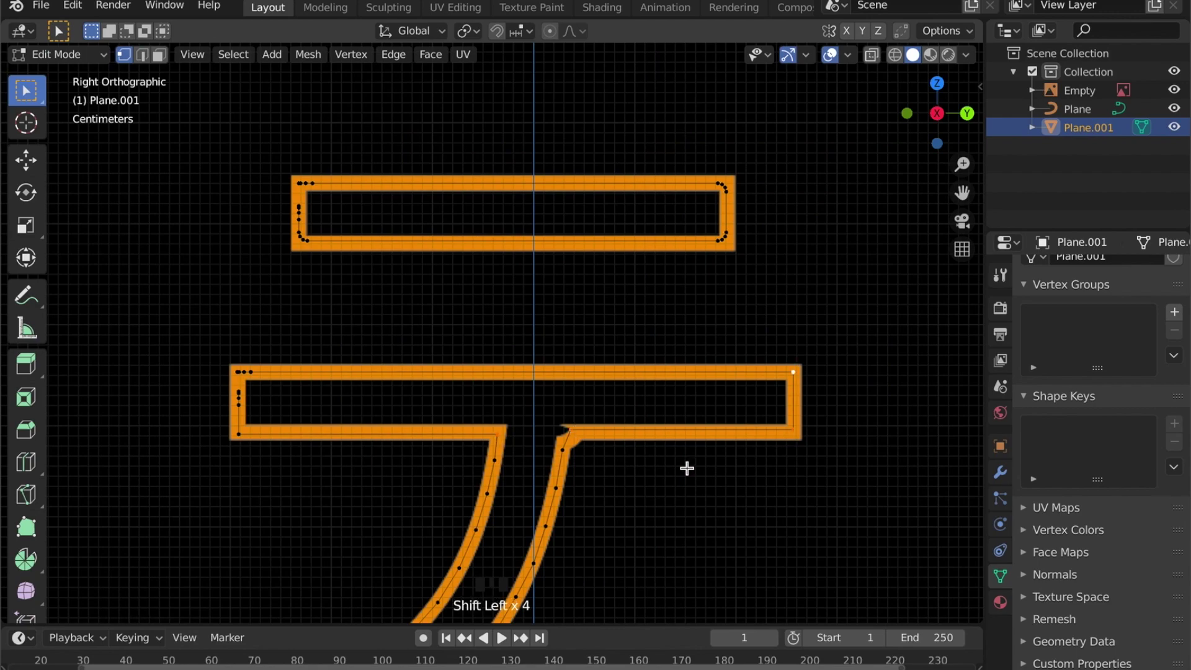
pyautogui.keyDown('shift'); pyautogui.moveTo(687, 468); pyautogui.dragTo(765, 282, button='middle'); pyautogui.keyUp('shift')
pyautogui.keyDown('shift'); pyautogui.click(393, 521); pyautogui.keyUp('shift')
pyautogui.hotkey('ctrl', 'shift', 'b')
# Step: Select the corner vertices of both ル strokes and round them with a vertex bevel
pyautogui.keyDown('shift'); pyautogui.moveTo(434, 527); pyautogui.dragTo(447, 186, button='middle'); pyautogui.keyUp('shift')
pyautogui.click(520, 207)
pyautogui.keyDown('shift'); pyautogui.click(677, 138); pyautogui.keyUp('shift')
pyautogui.keyDown('shift'); pyautogui.click(838, 304); pyautogui.keyUp('shift')
pyautogui.keyDown('shift'); pyautogui.moveTo(644, 604); pyautogui.dragTo(648, 523, button='middle'); pyautogui.keyUp('shift')
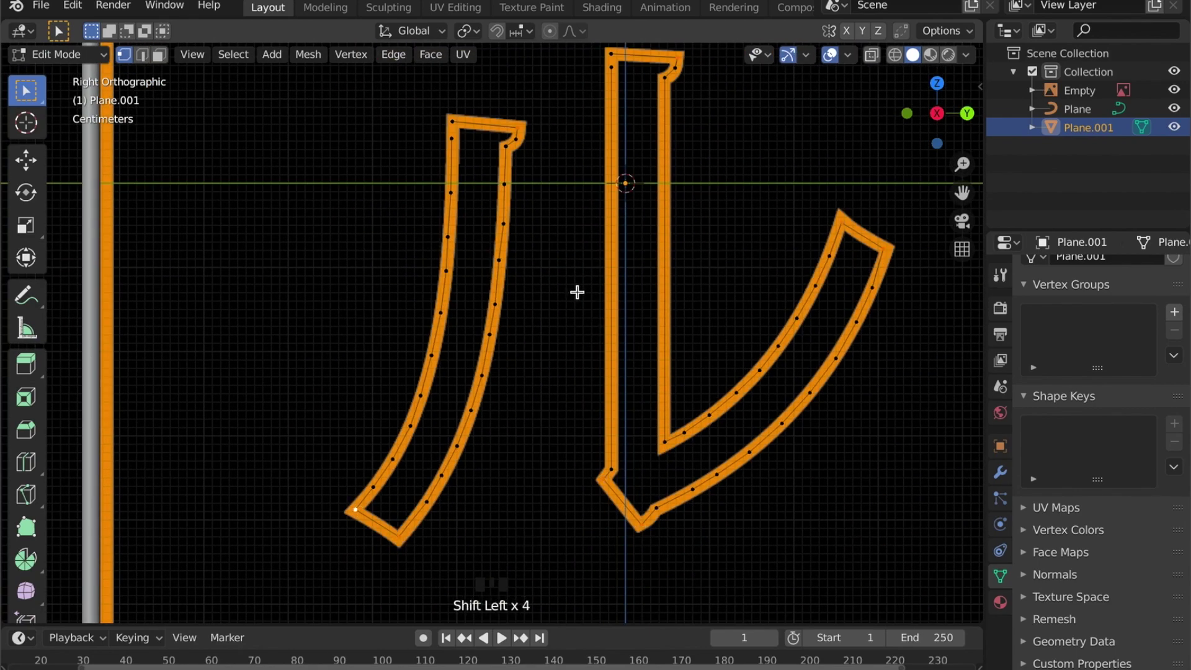
pyautogui.keyDown('shift'); pyautogui.moveTo(577, 292); pyautogui.dragTo(559, 394, button='middle'); pyautogui.keyUp('shift')
pyautogui.moveTo(512, 342); pyautogui.dragTo(695, 497, button='middle')
pyautogui.scroll(-3, 611, 458)
# Step: Convert the traced characters from mesh to curve and set the bevel depth to 0.011 m
pyautogui.press('Tab')
pyautogui.rightClick(456, 212)
pyautogui.click(252, 55)
pyautogui.click(435, 551)
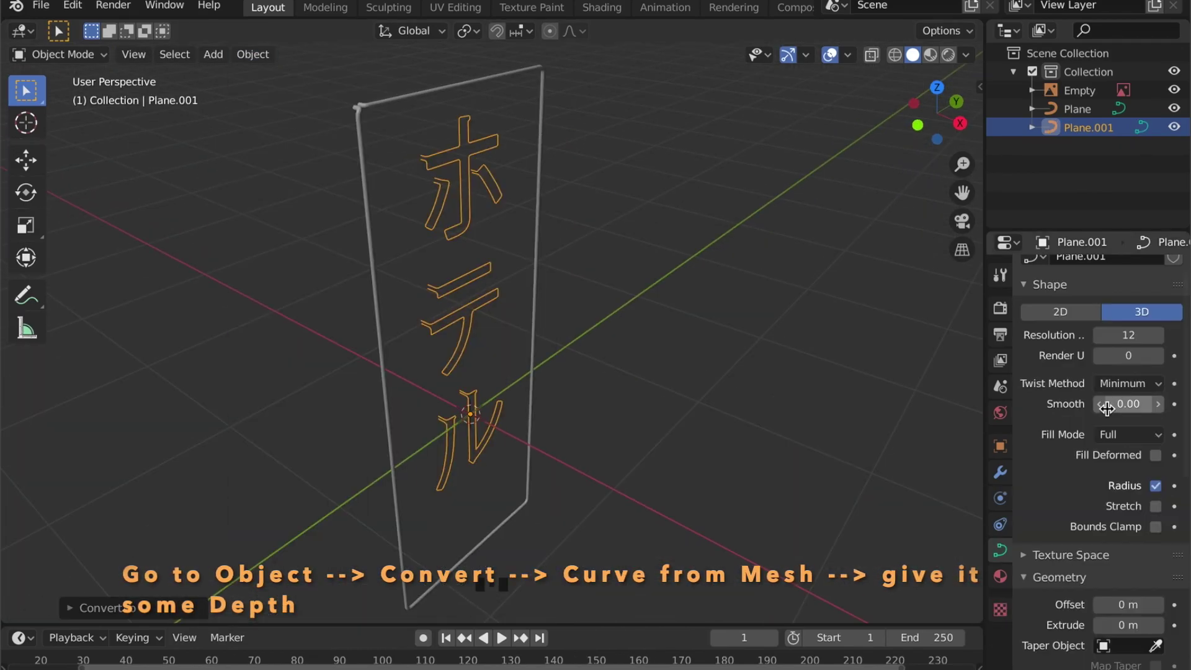
pyautogui.scroll(-5, 1109, 407)
pyautogui.moveTo(1126, 554); pyautogui.dragTo(1142, 556)
# Step: Using X-ray display in the left orthographic view, move the control points at the ホ tubes' open ends so they do not overlap
pyautogui.scroll(5, 409, 254)
pyautogui.press('ctrl+KP_3')
pyautogui.scroll(5, 577, 335)
pyautogui.press('Tab')
pyautogui.hotkey('alt', 'z')
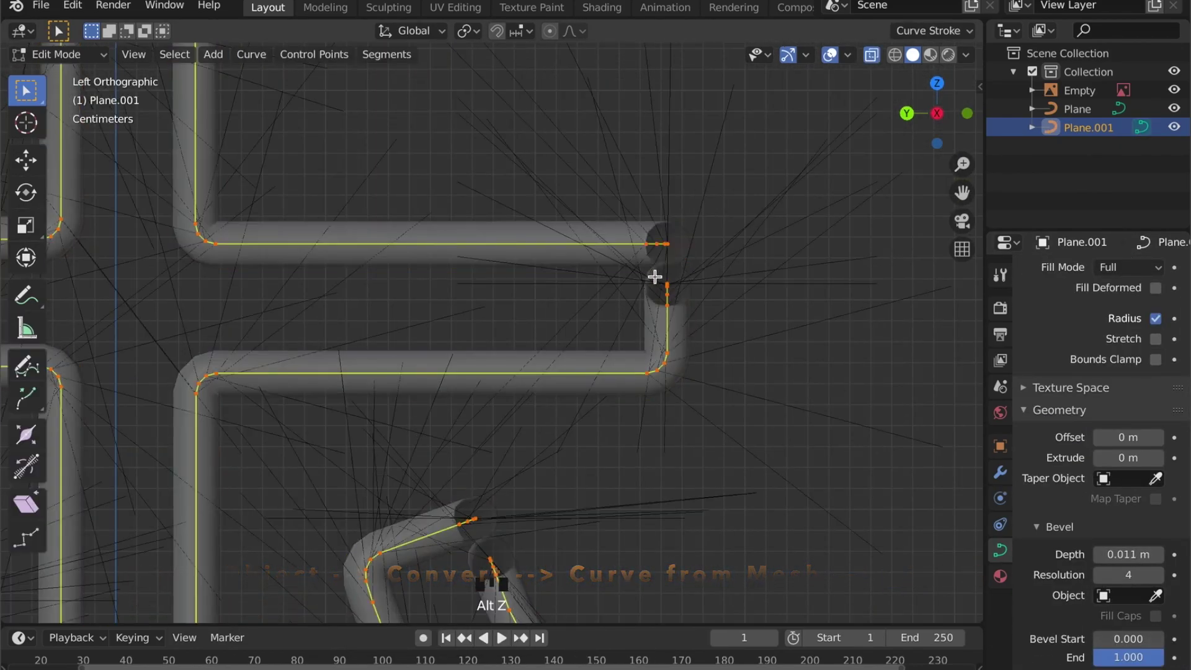
pyautogui.press('g')
pyautogui.scroll(2, 651, 279)
pyautogui.press('g')
pyautogui.keyDown('shift'); pyautogui.moveTo(652, 279); pyautogui.dragTo(557, 364, button='middle'); pyautogui.keyUp('shift')
pyautogui.scroll(8, 558, 364)
pyautogui.moveTo(601, 284); pyautogui.dragTo(707, 404)
pyautogui.press('g')
pyautogui.scroll(-8, 734, 423)
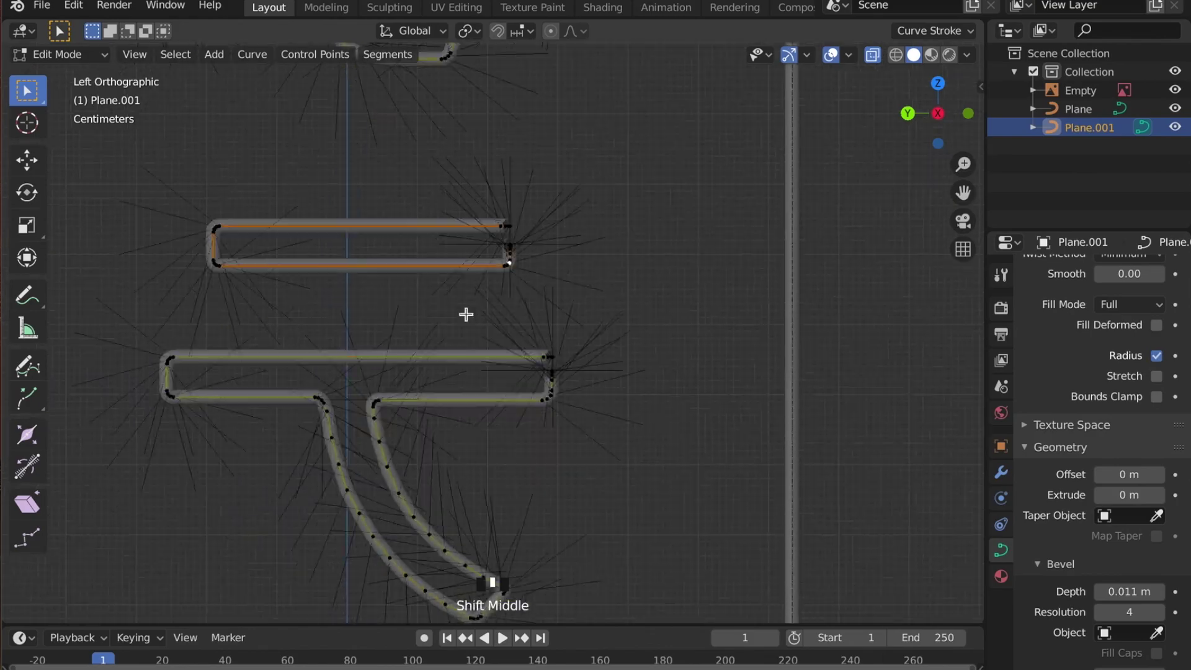
# Step: Move the control points at the open ends of the テ and ル tubes apart and leave Edit Mode
pyautogui.press('g')
pyautogui.scroll(-8, 457, 451)
pyautogui.scroll(8, 496, 341)
pyautogui.press('g')
pyautogui.press('z')
pyautogui.click(518, 341)
pyautogui.scroll(-8, 577, 297)
pyautogui.press('Tab')
# Step: Add a new plane and collapse its vertices into a single point
pyautogui.moveTo(577, 298); pyautogui.dragTo(697, 321, button='middle')
pyautogui.scroll(-5, 446, 403)
pyautogui.hotkey('shift', 'a')
pyautogui.moveTo(697, 320)
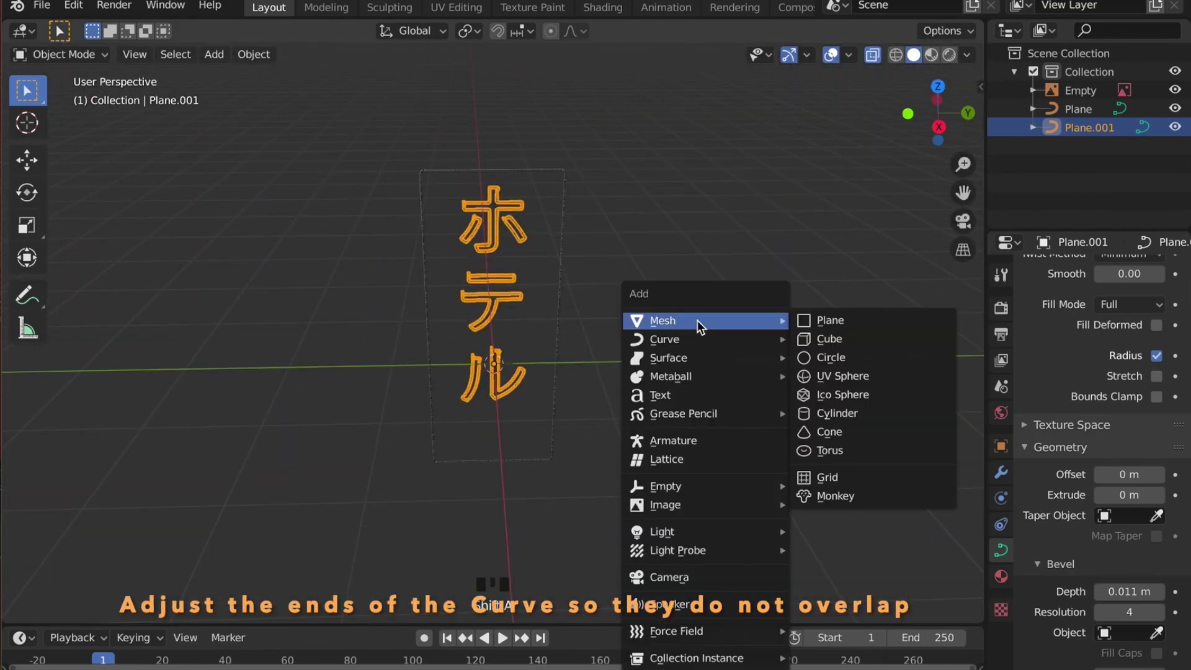
pyautogui.click(826, 320)
pyautogui.press('Tab')
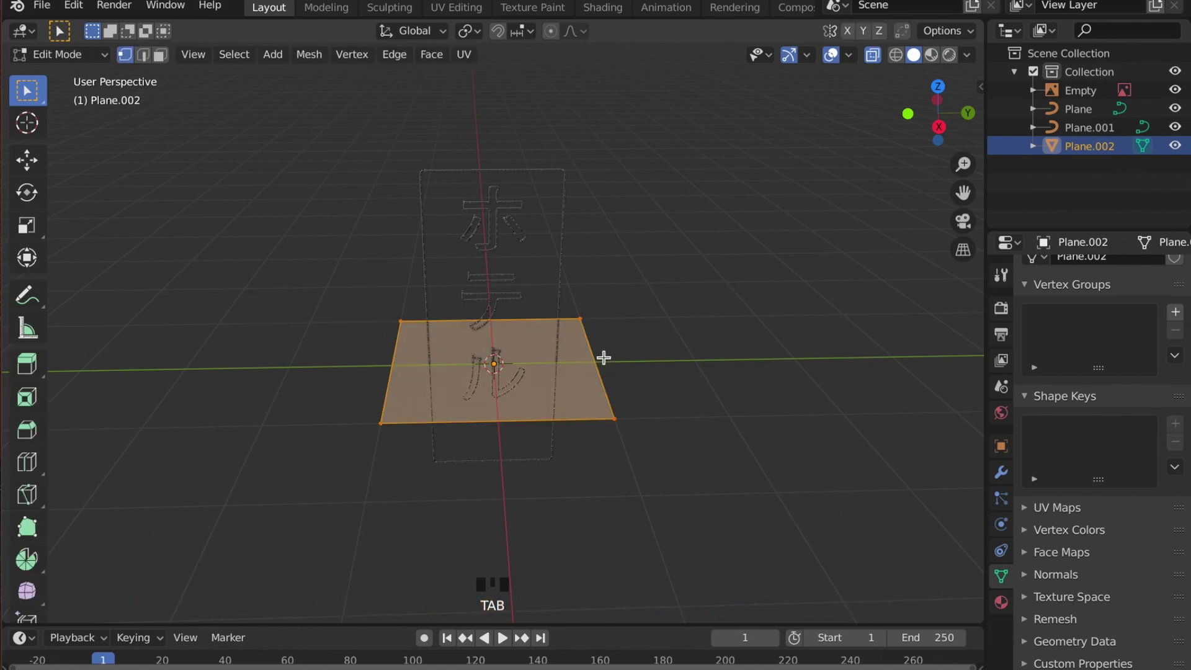
pyautogui.rightClick(603, 358)
pyautogui.moveTo(646, 437)
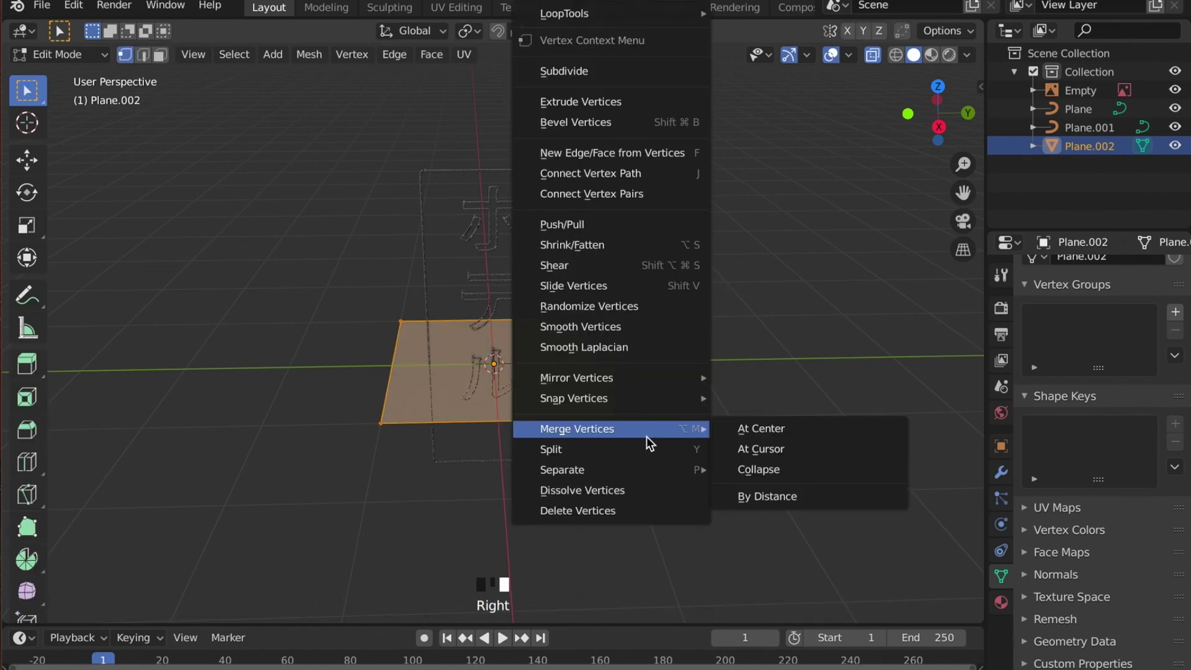
pyautogui.click(797, 472)
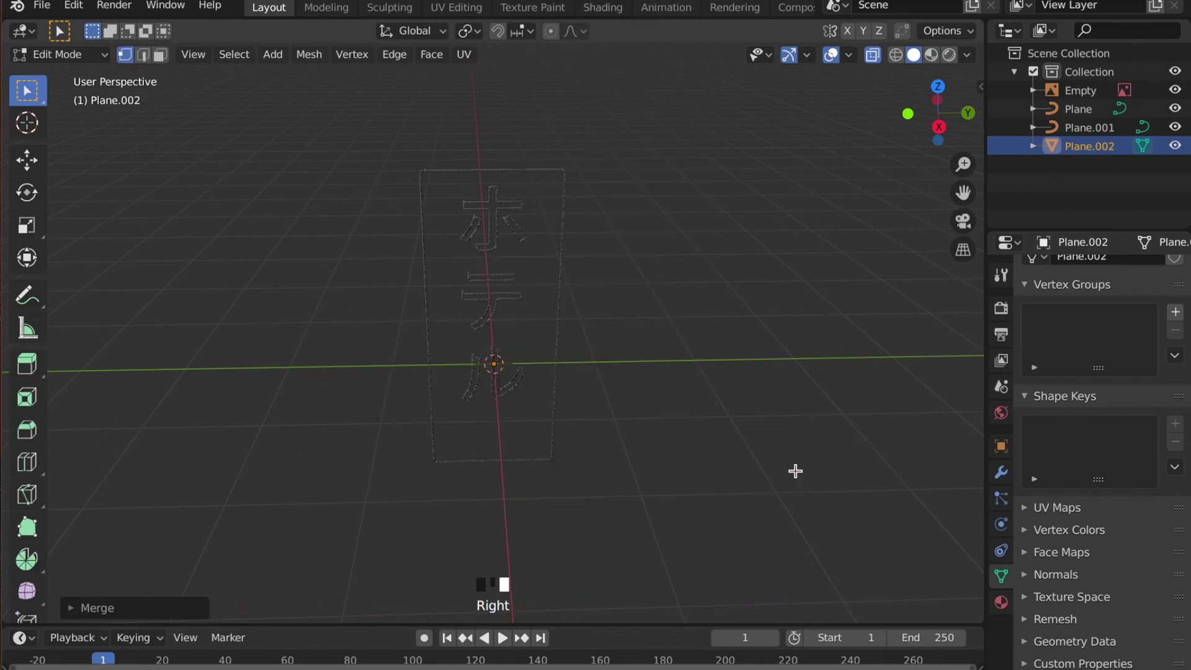
# Step: Move the single vertex to the upper-left corner of the blue OPEN frame in the right orthographic view
pyautogui.click(940, 127)
pyautogui.scroll(4, 596, 407)
pyautogui.keyDown('shift'); pyautogui.moveTo(596, 407); pyautogui.dragTo(613, 222, button='middle'); pyautogui.keyUp('shift')
pyautogui.scroll(5, 610, 233)
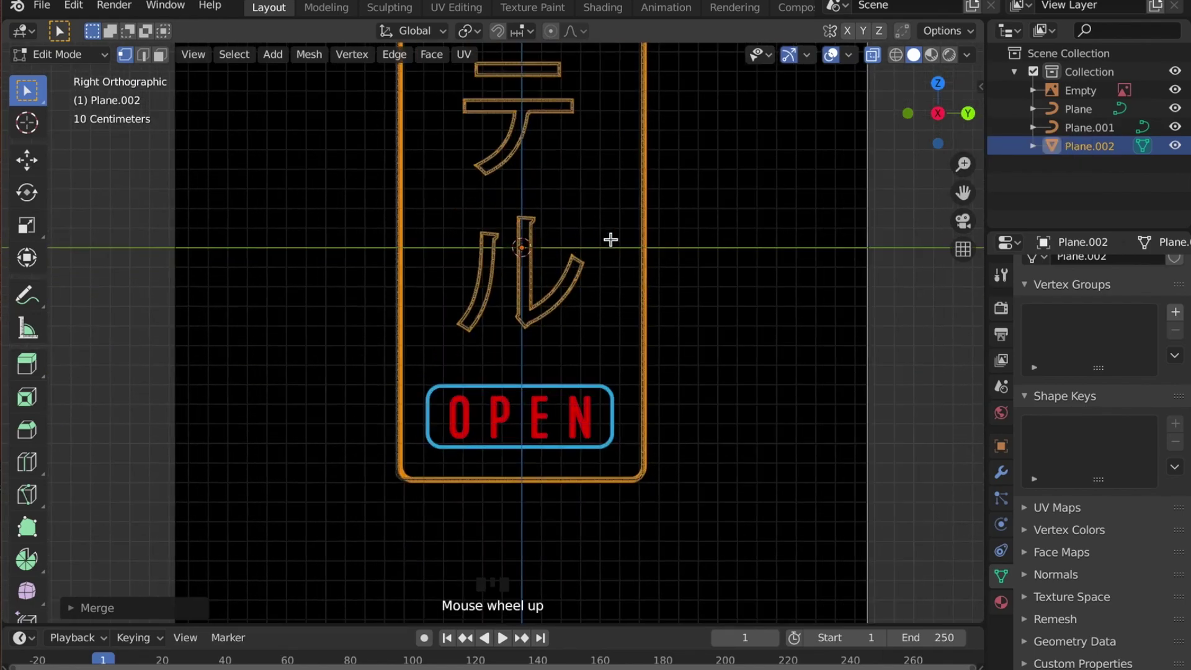
pyautogui.press('g')
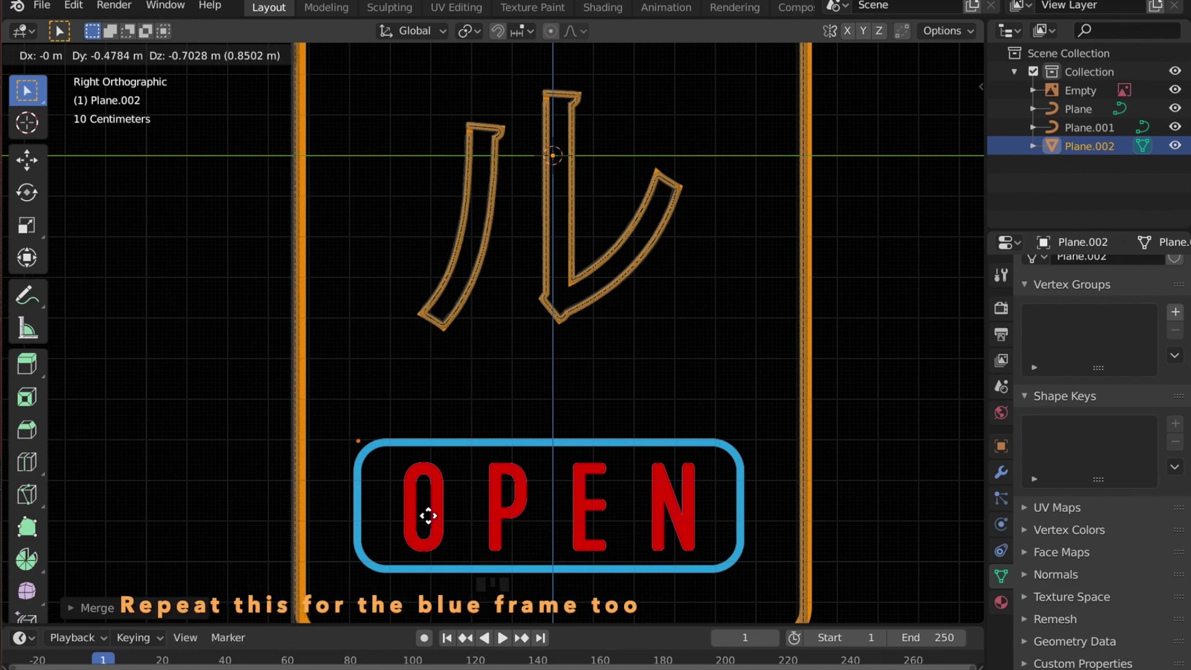
pyautogui.click(428, 516)
# Step: Extrude the vertex around the blue OPEN frame into a rectangular outline left open near its upper-left corner
pyautogui.press('e')
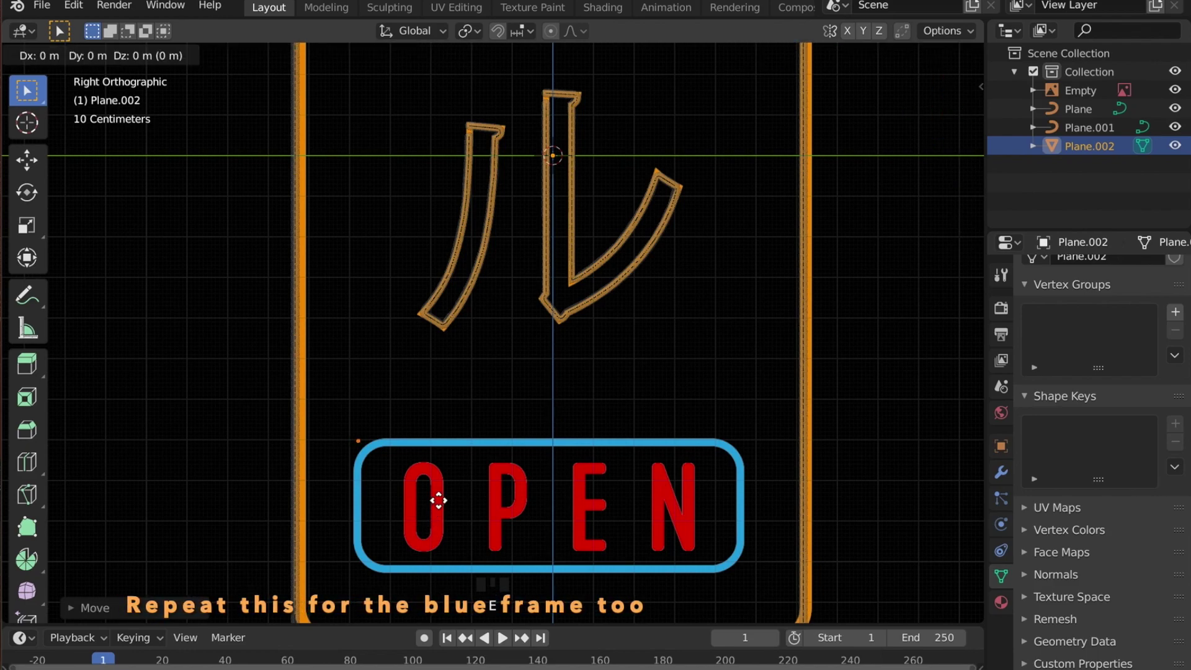
pyautogui.click(820, 518)
pyautogui.press('e')
pyautogui.click(789, 366)
pyautogui.press('e')
pyautogui.click(406, 347)
pyautogui.moveTo(406, 348); pyautogui.dragTo(436, 351, button='middle')
pyautogui.press('e')
pyautogui.keyDown('shift'); pyautogui.click(378, 519); pyautogui.keyUp('shift')
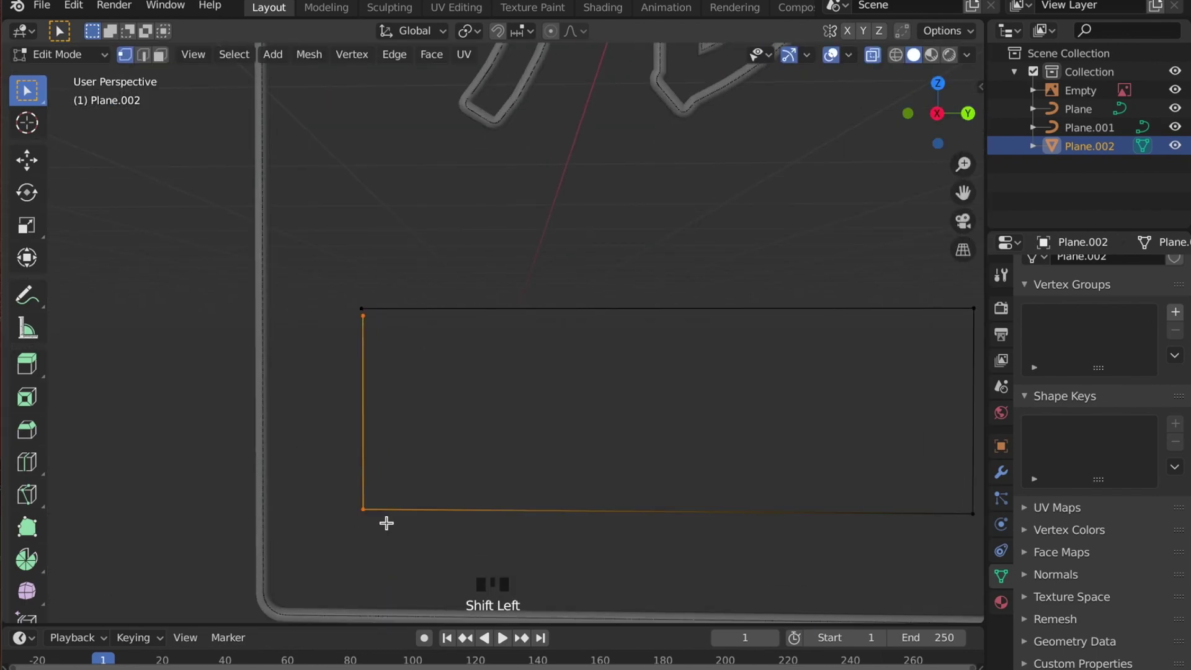
# Step: Bevel the rectangular outline's corner vertices to match the blue frame's rounded corners
pyautogui.moveTo(386, 523); pyautogui.dragTo(561, 375, button='middle')
pyautogui.press('a')
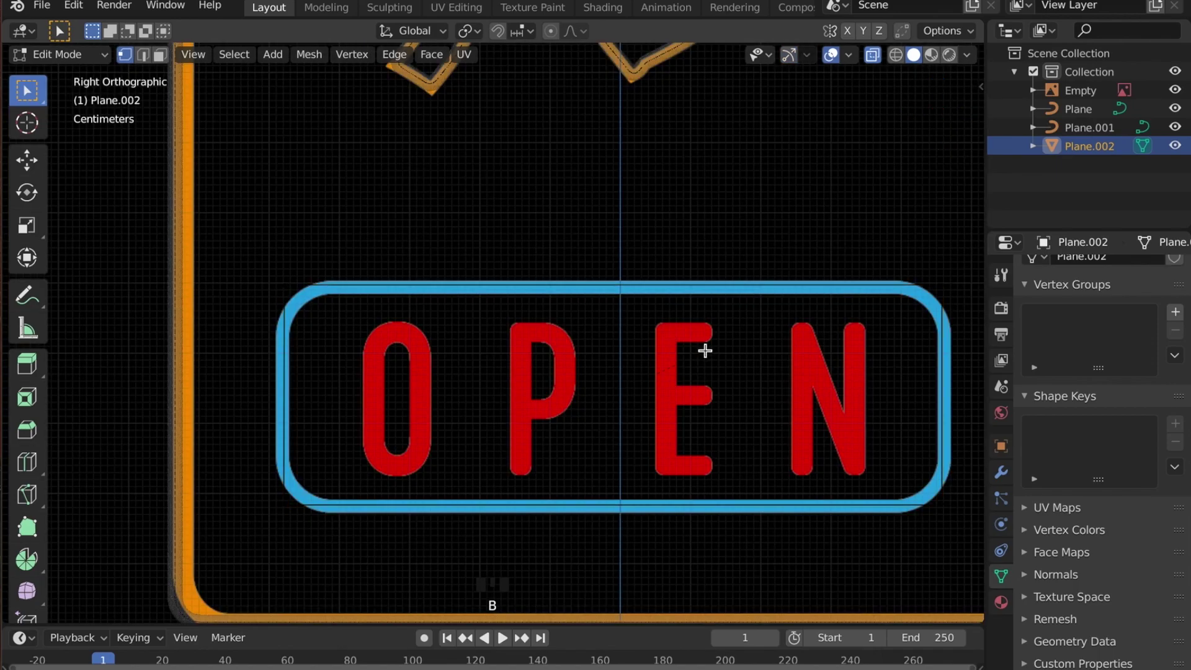
pyautogui.keyDown('shift'); pyautogui.moveTo(704, 348); pyautogui.dragTo(572, 363, button='middle'); pyautogui.keyUp('shift')
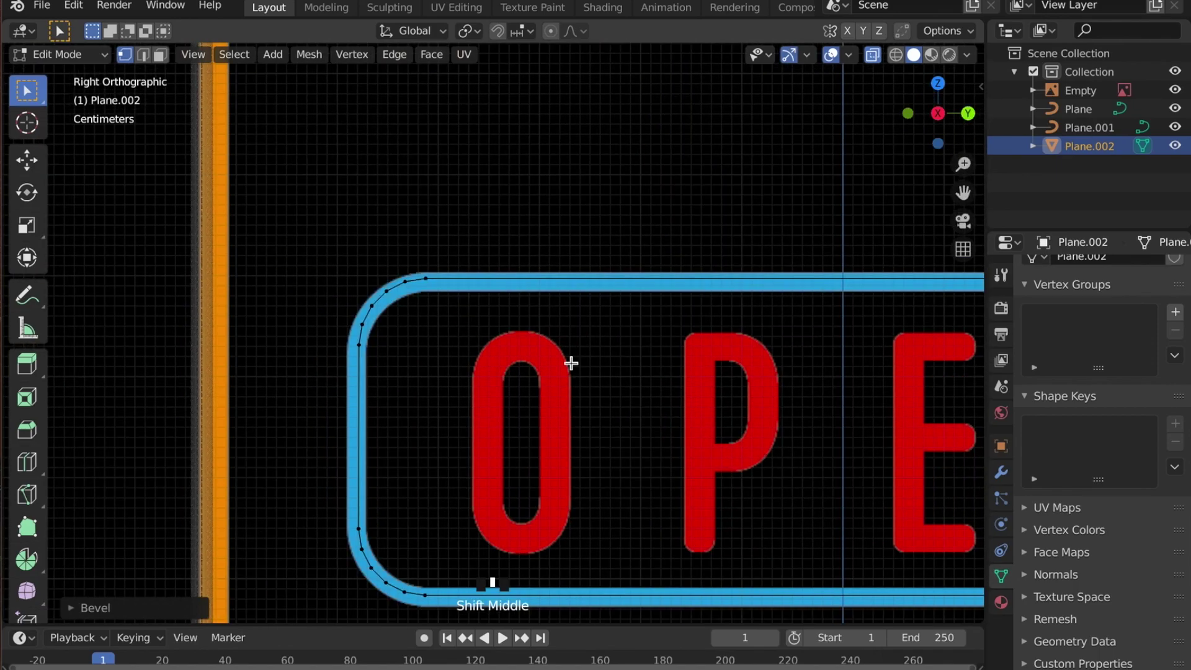
pyautogui.scroll(2, 386, 322)
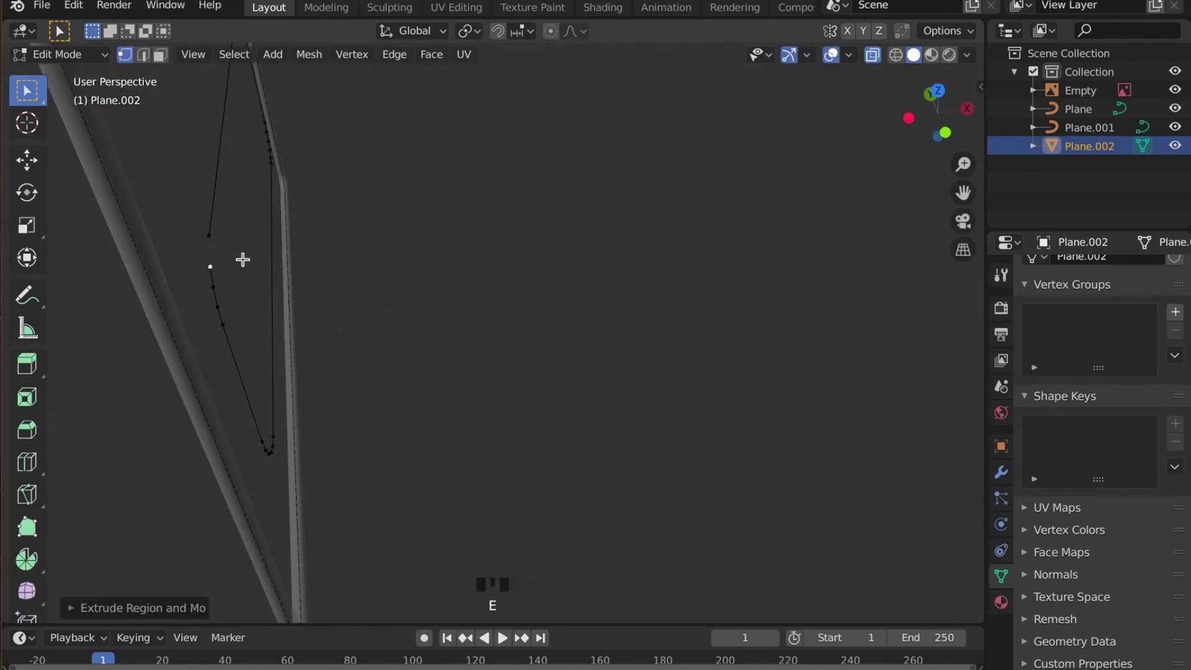
# Step: Extrude the open ends of the blue frame outline backward and bevel the vertices where they bend
pyautogui.press('e')
pyautogui.click(261, 273)
pyautogui.press('b')
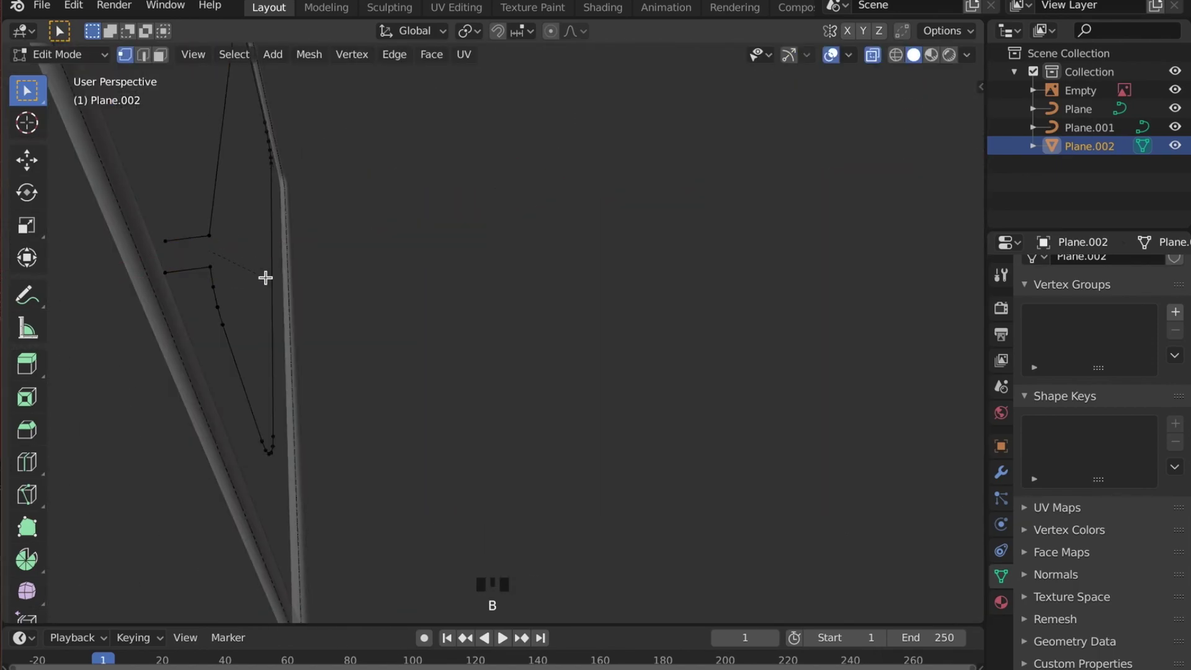
# Step: Convert the OPEN frame outline to a curve tube with a bevel depth of 0.01 m
pyautogui.click(254, 54)
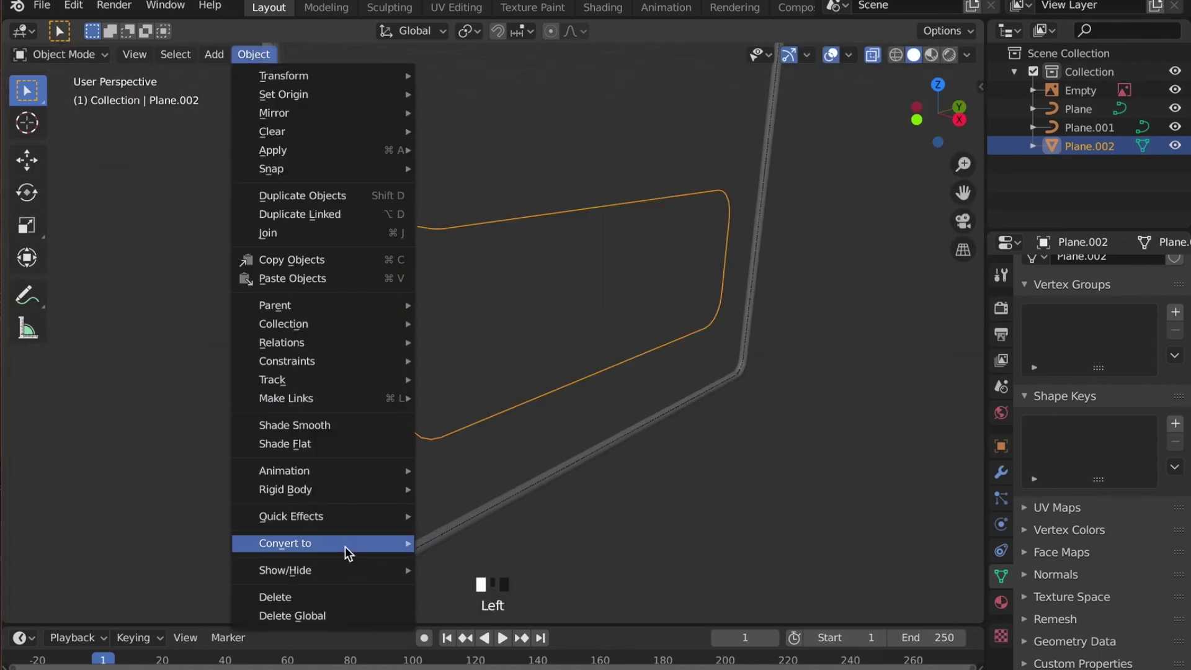
pyautogui.click(447, 542)
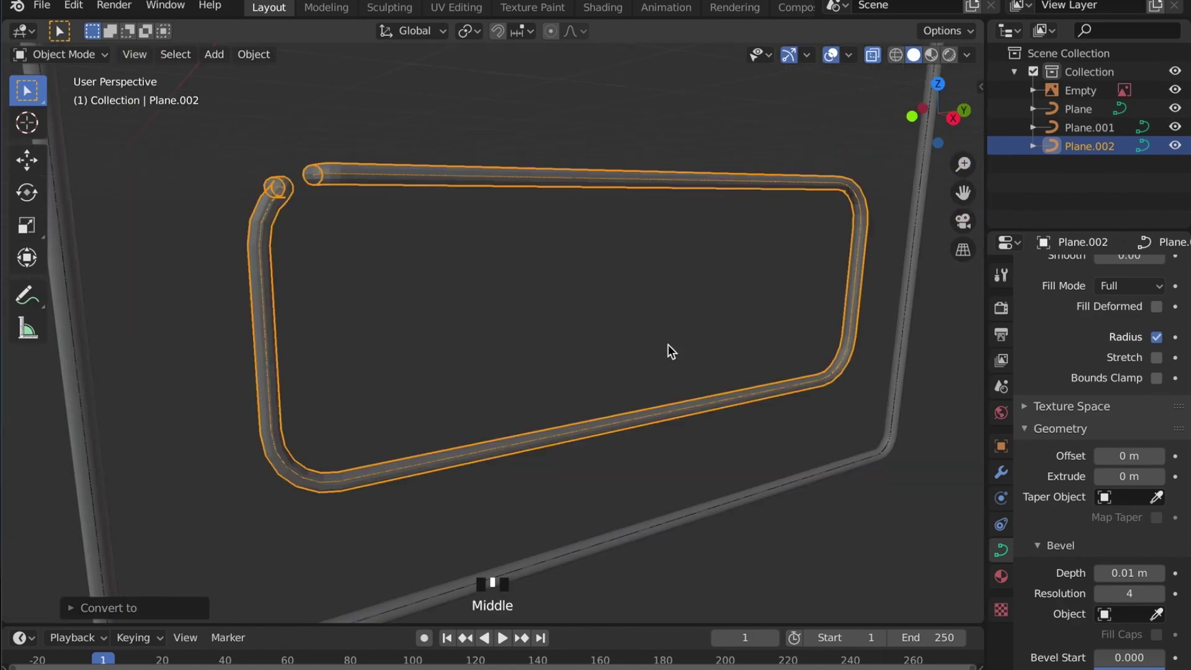
pyautogui.moveTo(667, 345); pyautogui.dragTo(738, 335, button='middle')
pyautogui.rightClick(273, 207)
pyautogui.click(274, 207)
pyautogui.moveTo(645, 273); pyautogui.dragTo(459, 259, button='middle')
pyautogui.scroll(-3, 509, 262)
pyautogui.scroll(-1, 650, 233)
# Step: Add another plane and collapse all its vertices into one point
pyautogui.hotkey('shift', 'a')
pyautogui.moveTo(661, 302)
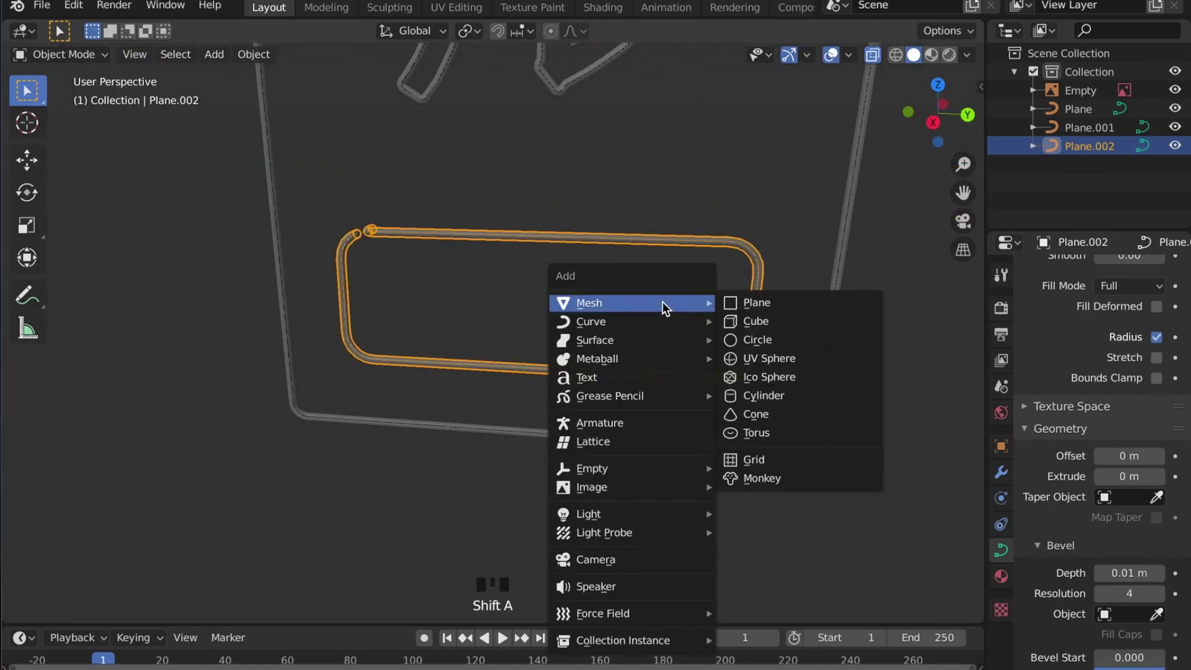
pyautogui.click(743, 307)
pyautogui.scroll(-6, 738, 307)
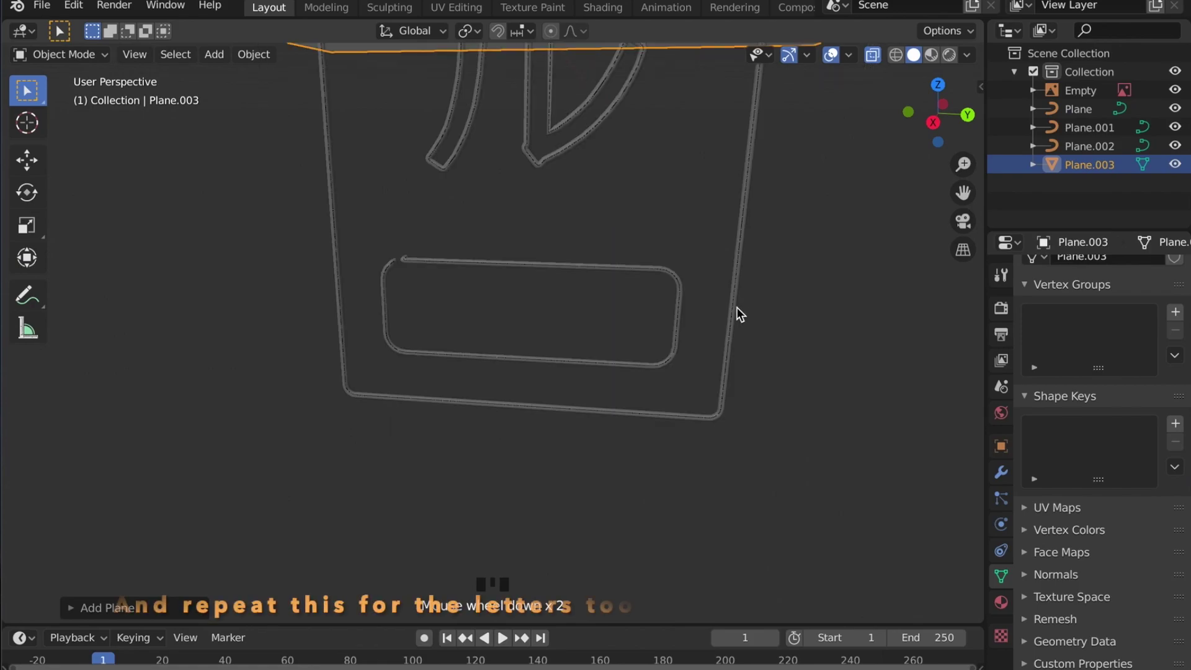
pyautogui.keyDown('shift'); pyautogui.moveTo(583, 279); pyautogui.dragTo(588, 363, button='middle'); pyautogui.keyUp('shift')
pyautogui.press('Tab')
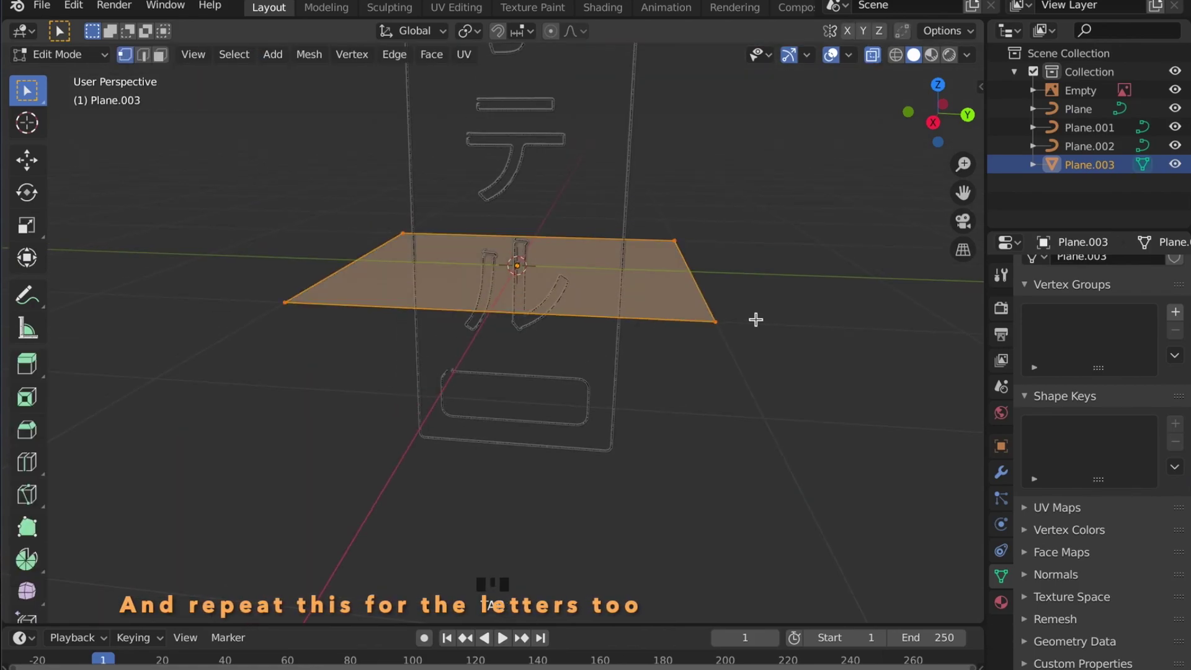
pyautogui.rightClick(726, 314)
pyautogui.moveTo(769, 428)
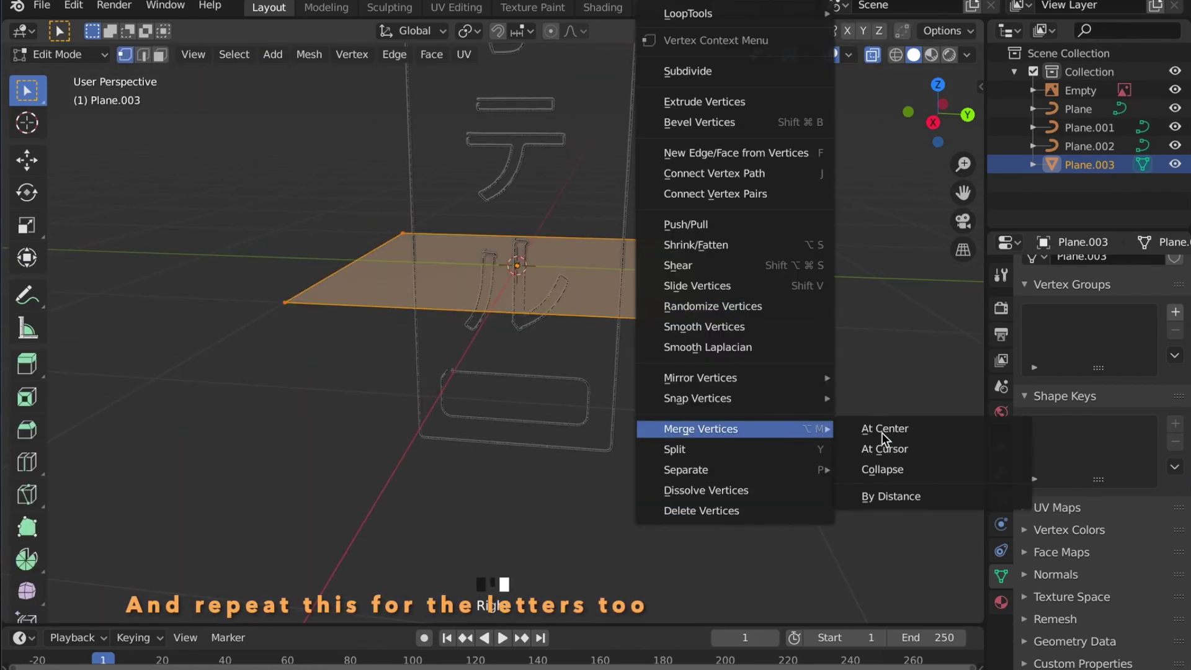
pyautogui.click(892, 471)
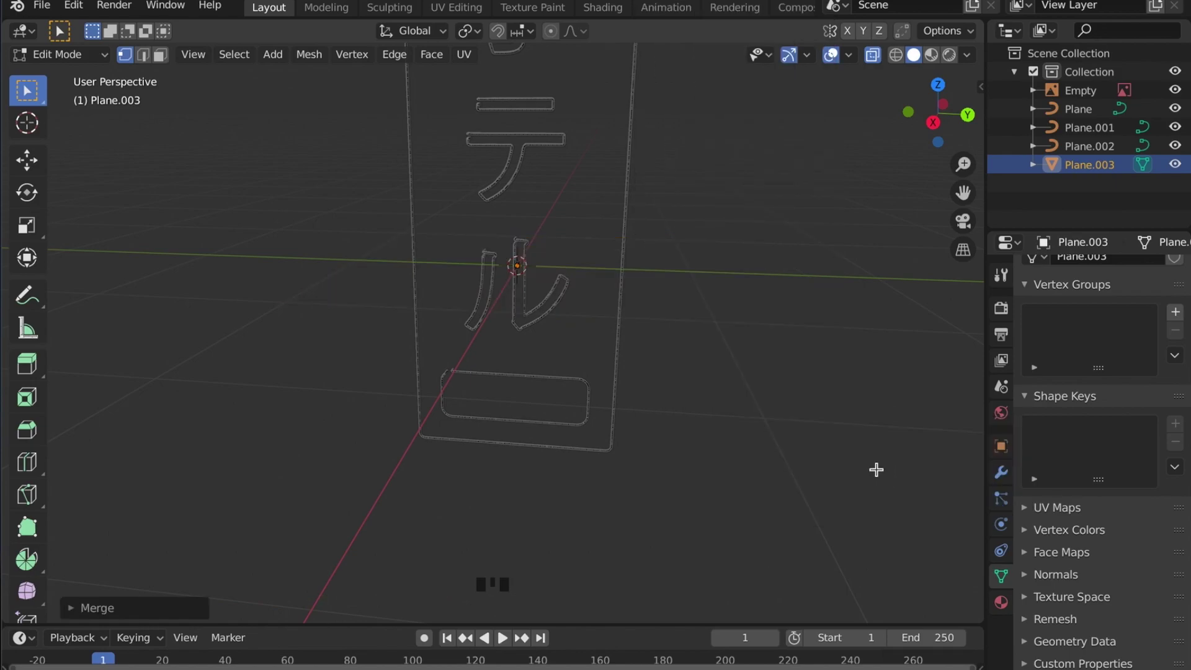
# Step: Move the single vertex to the upper end of the O's left stroke in the right orthographic view
pyautogui.click(943, 104)
pyautogui.scroll(7, 621, 261)
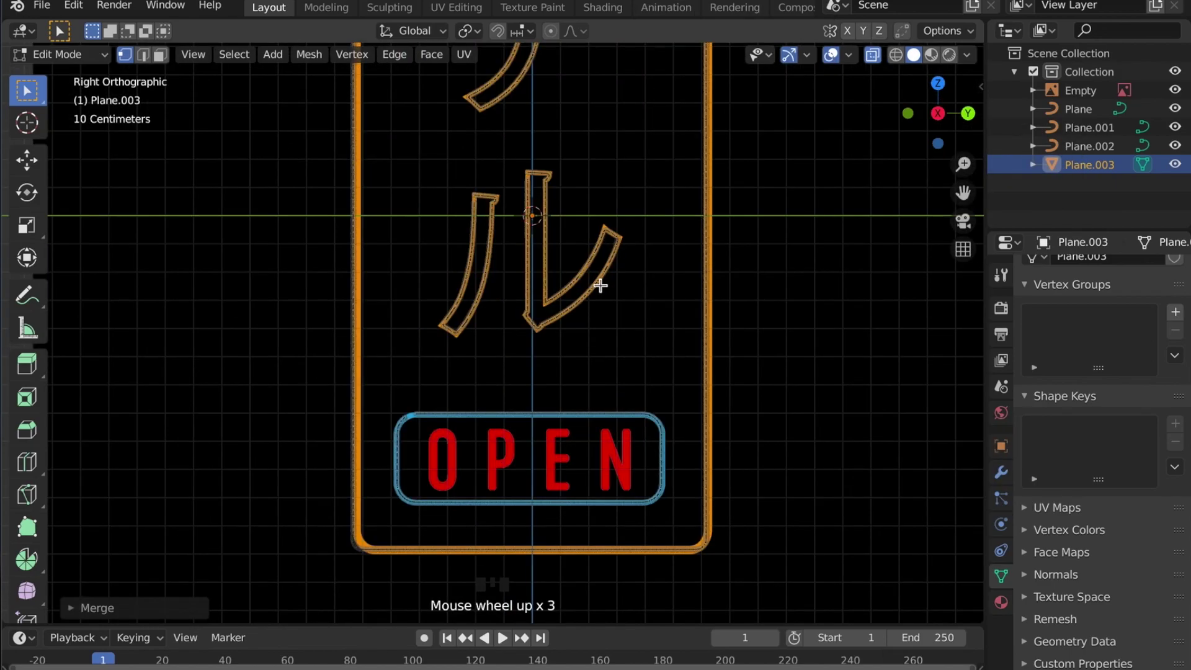
pyautogui.press('g')
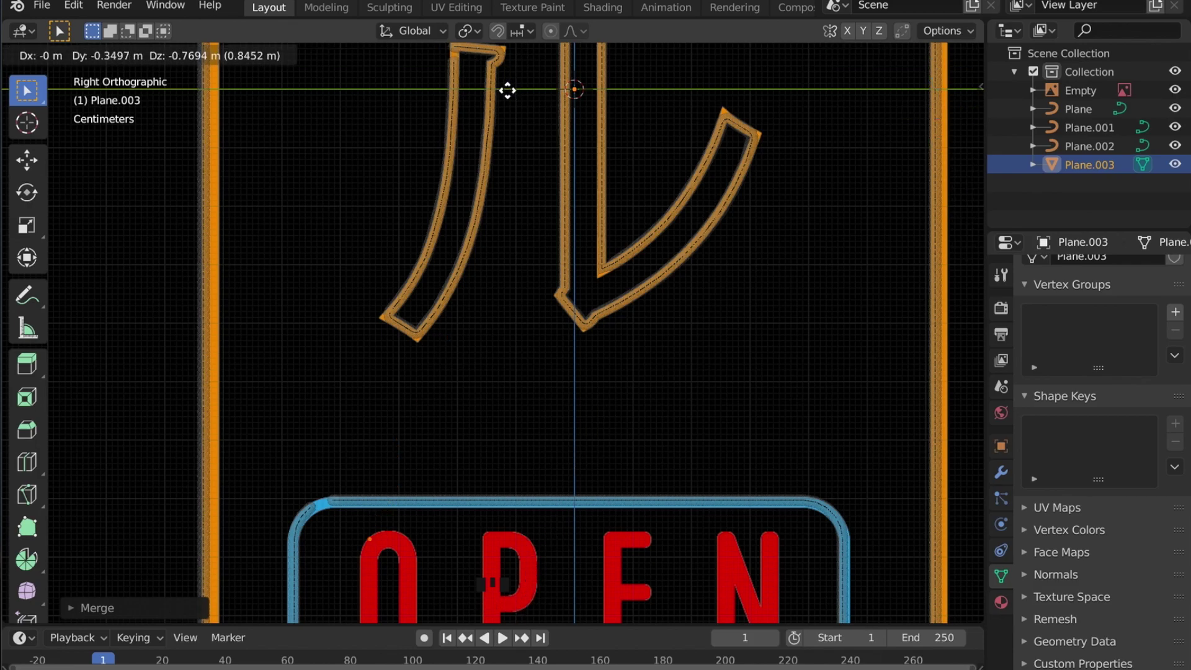
pyautogui.click(506, 90)
pyautogui.keyDown('shift'); pyautogui.moveTo(487, 470); pyautogui.dragTo(495, 300, button='middle'); pyautogui.keyUp('shift')
pyautogui.scroll(3, 476, 325)
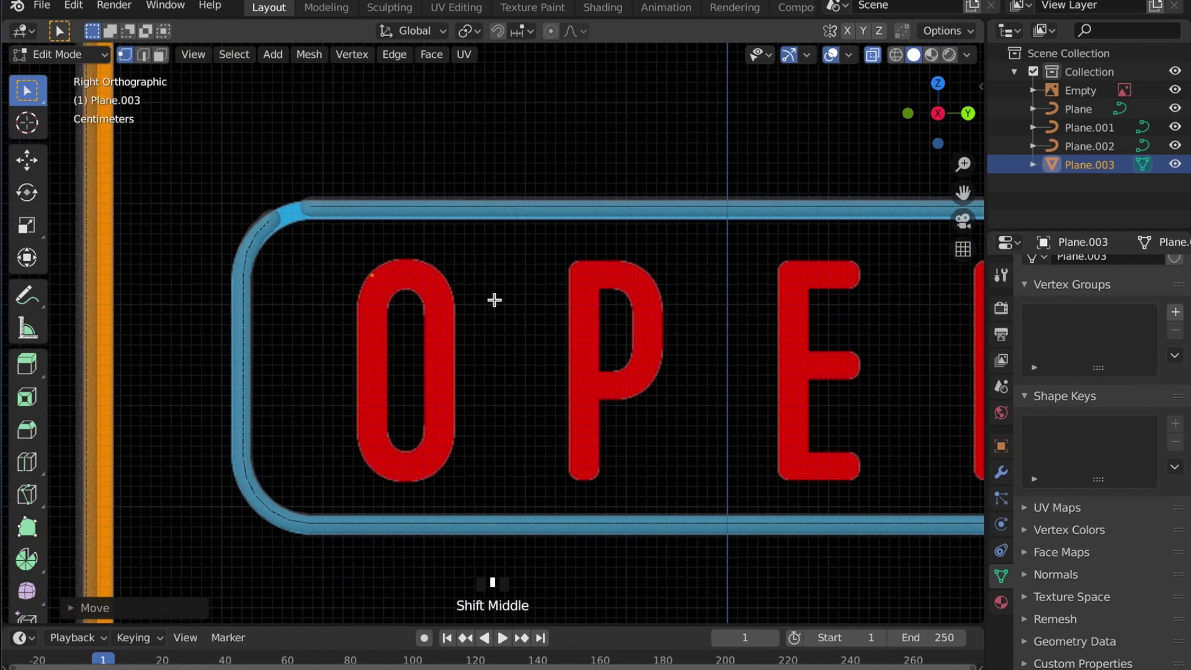
pyautogui.scroll(2, 495, 300)
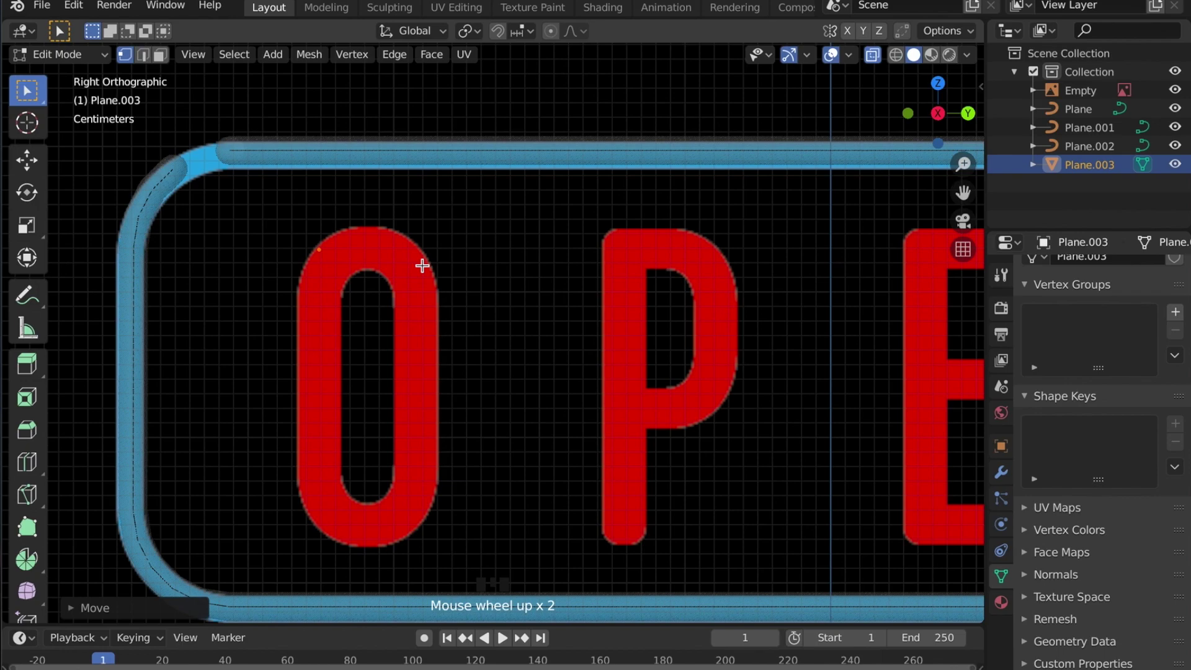
pyautogui.press('g')
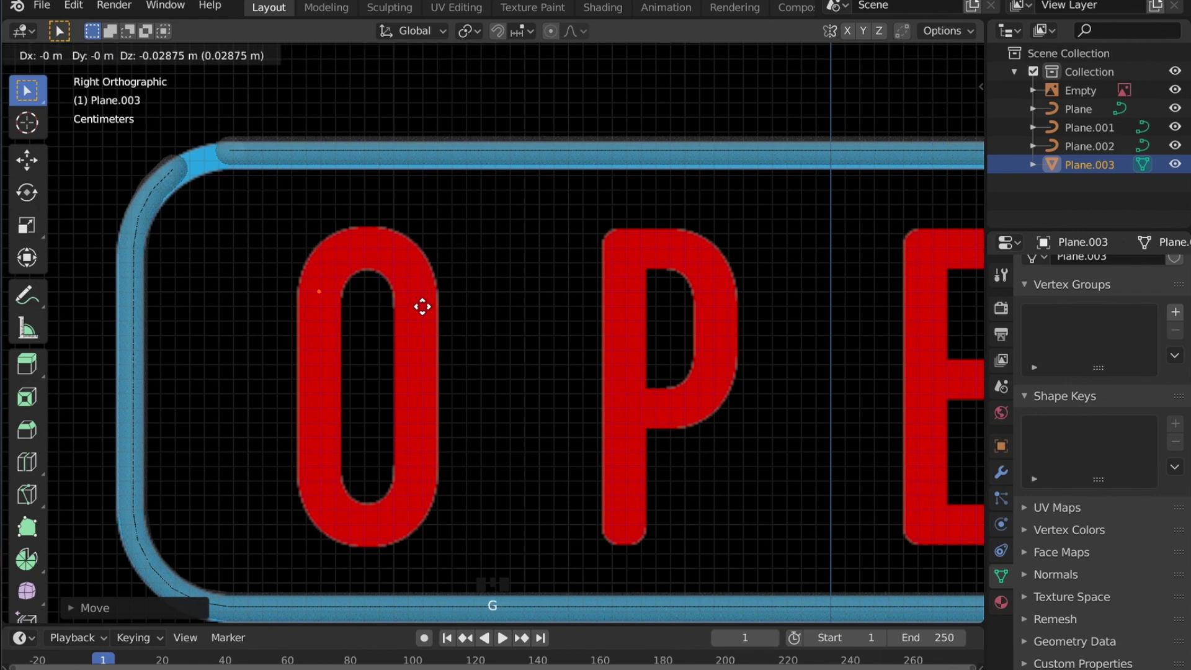
pyautogui.click(423, 307)
# Step: Extrude the vertex down the O's left stroke, around its lower curve and up to the right stroke, adjusting the curve's vertices
pyautogui.press('e')
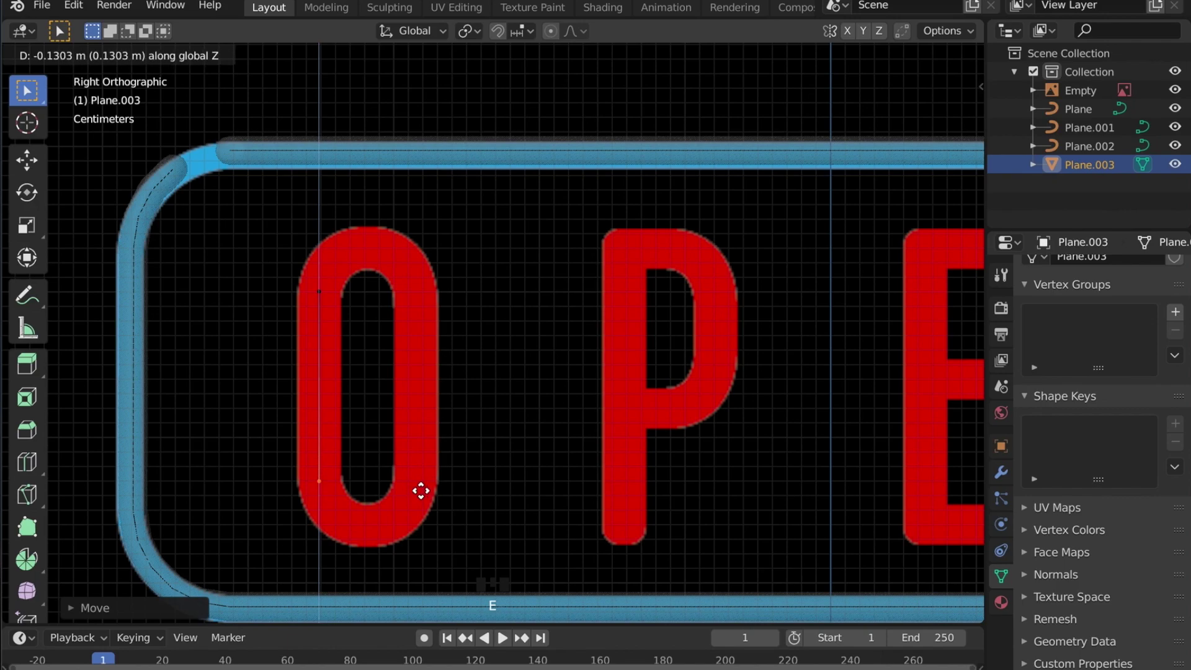
pyautogui.click(393, 508)
pyautogui.keyDown('shift'); pyautogui.moveTo(393, 507); pyautogui.dragTo(407, 460, button='middle'); pyautogui.keyUp('shift')
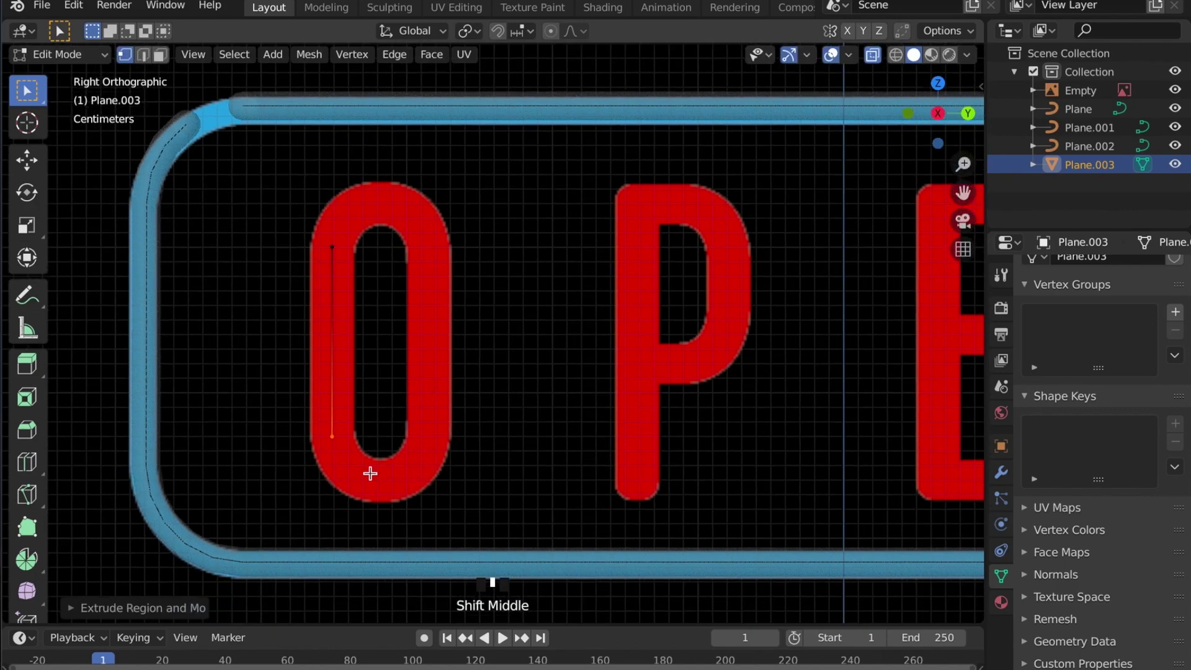
pyautogui.press('e')
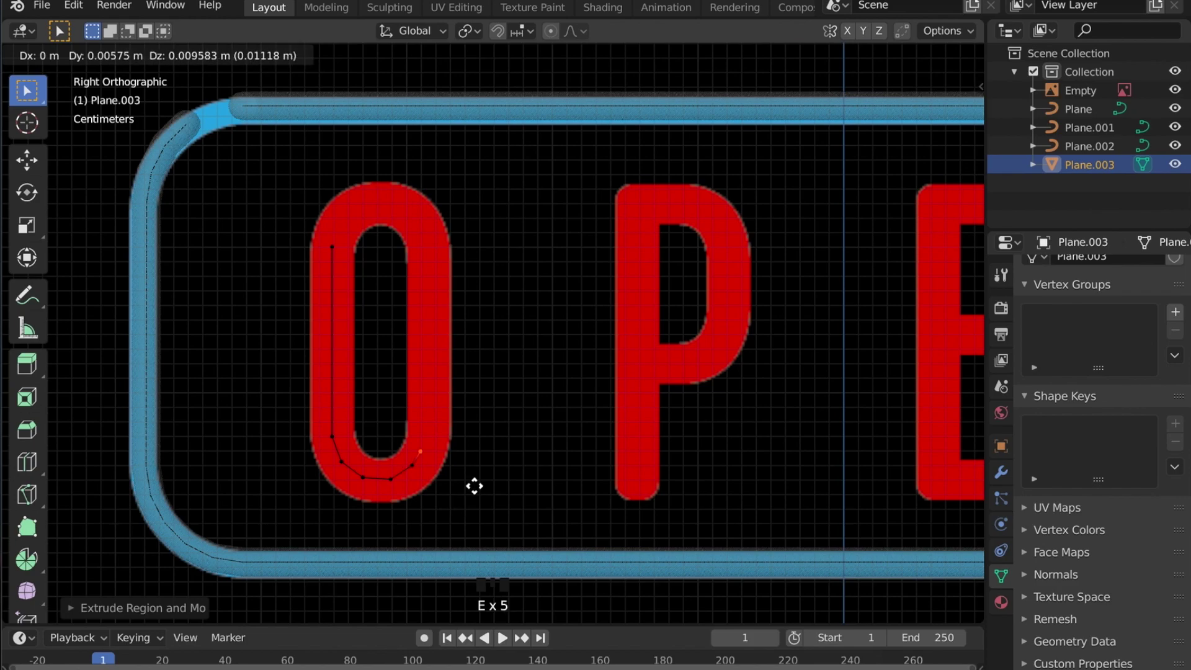
pyautogui.click(480, 472)
pyautogui.click(413, 466)
pyautogui.press('g')
pyautogui.click(463, 503)
pyautogui.click(392, 479)
pyautogui.press('g')
pyautogui.click(426, 439)
# Step: Continue extruding around the O's upper curve, leaving a gap at its upper left, and reposition a curve vertex
pyautogui.press('e')
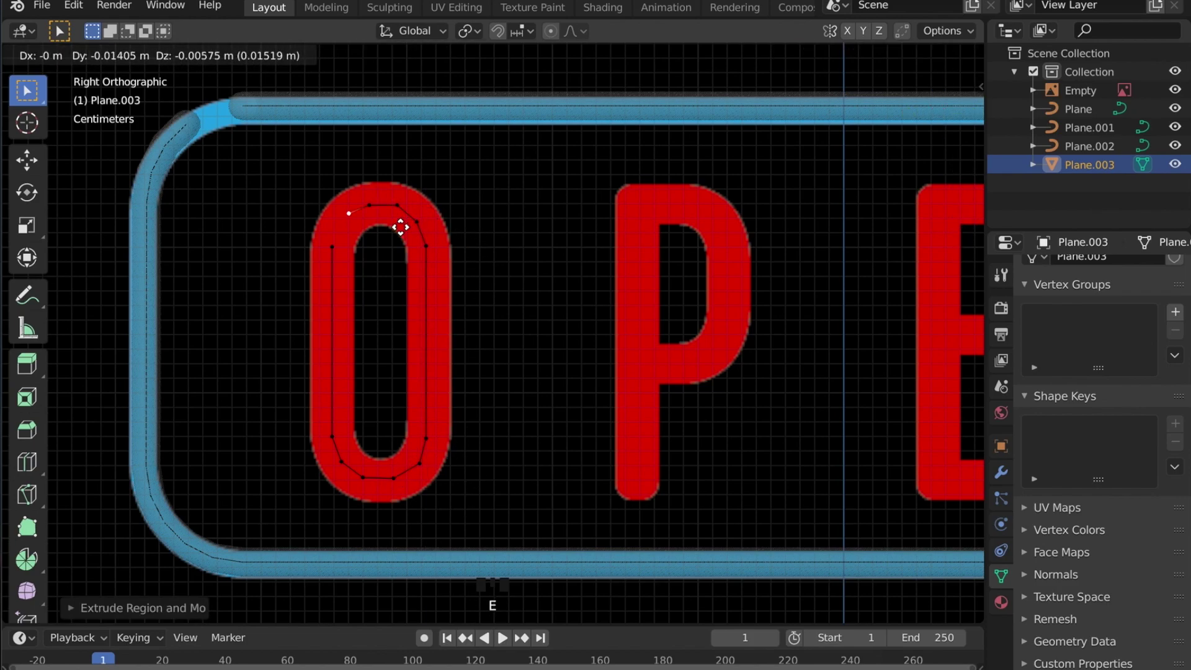
pyautogui.click(397, 231)
pyautogui.click(417, 221)
pyautogui.press('g')
pyautogui.click(456, 241)
# Step: Duplicate a vertex to the foot of the P and extrude it up the stem and around the bowl
pyautogui.hotkey('shift', 'd')
pyautogui.click(741, 479)
pyautogui.keyDown('shift'); pyautogui.moveTo(742, 480); pyautogui.dragTo(641, 471, button='middle'); pyautogui.keyUp('shift')
pyautogui.press('e')
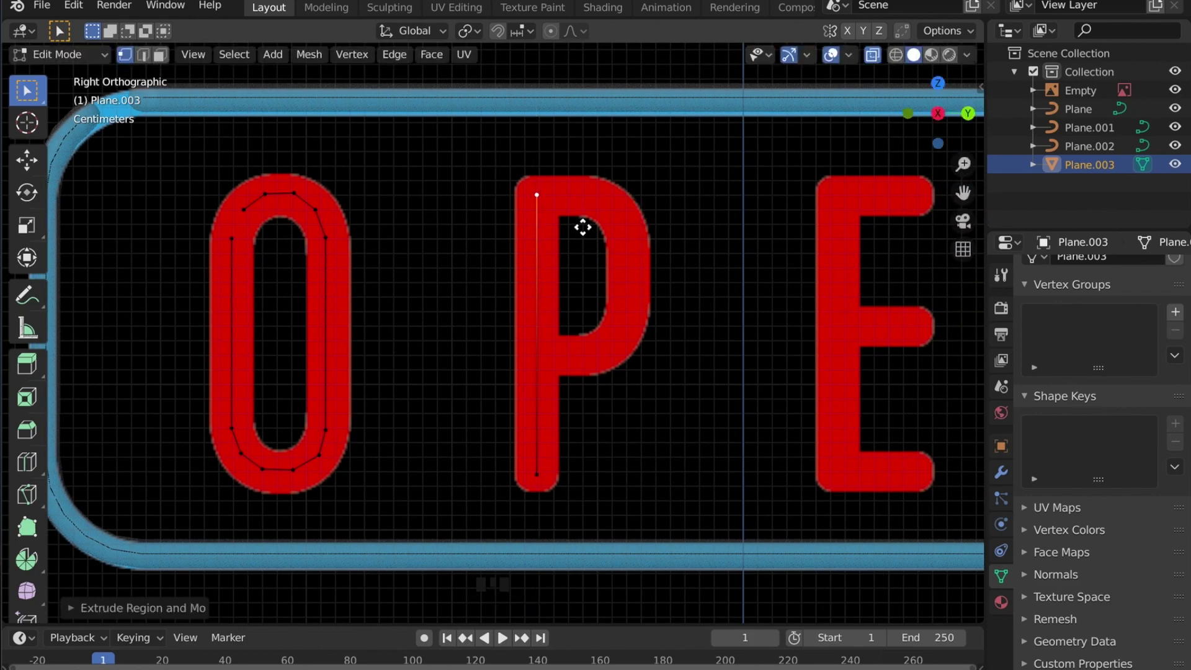
pyautogui.press('e')
pyautogui.click(639, 227)
pyautogui.press('e')
pyautogui.click(662, 245)
# Step: Duplicate vertices onto the E and extrude its main outline and a separate middle bar
pyautogui.press('e')
pyautogui.click(650, 342)
pyautogui.press('e')
pyautogui.click(627, 357)
pyautogui.press('e')
pyautogui.press('y')
pyautogui.click(601, 364)
pyautogui.keyDown('shift'); pyautogui.moveTo(780, 245); pyautogui.dragTo(496, 238, button='middle'); pyautogui.keyUp('shift')
pyautogui.hotkey('shift', 'd')
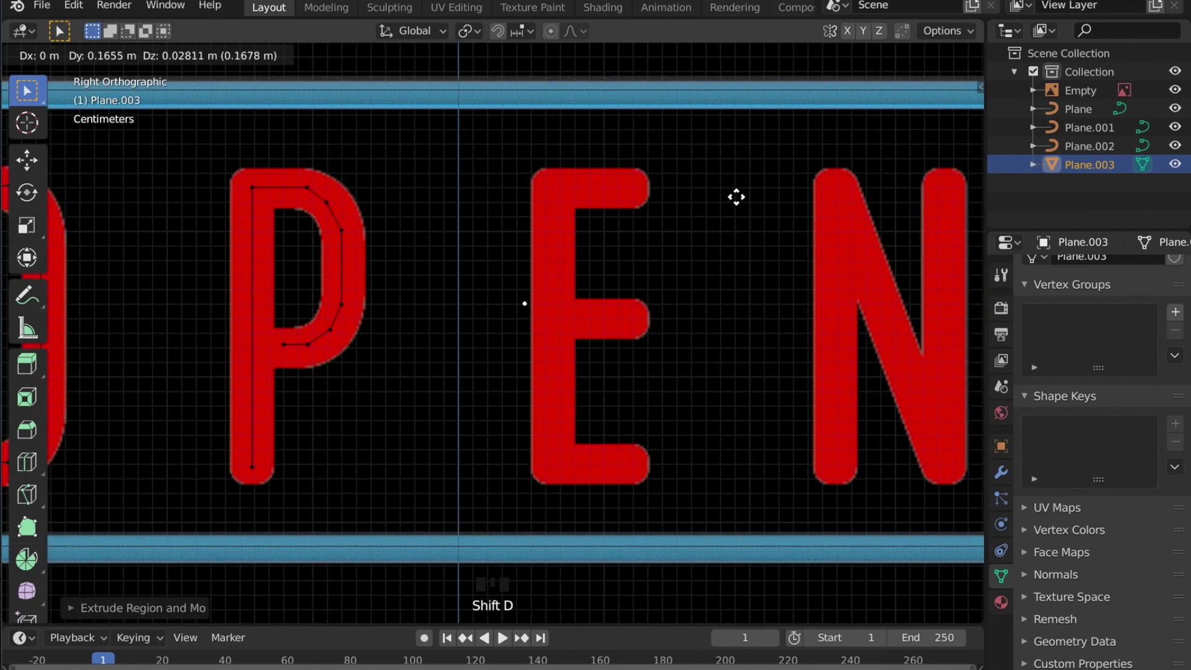
pyautogui.click(846, 80)
pyautogui.click(778, 451)
pyautogui.hotkey('shift', 'd')
pyautogui.click(772, 308)
# Step: Duplicate a vertex onto the N and extrude it along both upright strokes and the diagonal
pyautogui.press('e')
pyautogui.press('y')
pyautogui.click(724, 310)
pyautogui.keyDown('shift'); pyautogui.moveTo(793, 321); pyautogui.dragTo(401, 355, button='middle'); pyautogui.keyUp('shift')
pyautogui.hotkey('shift', 'd')
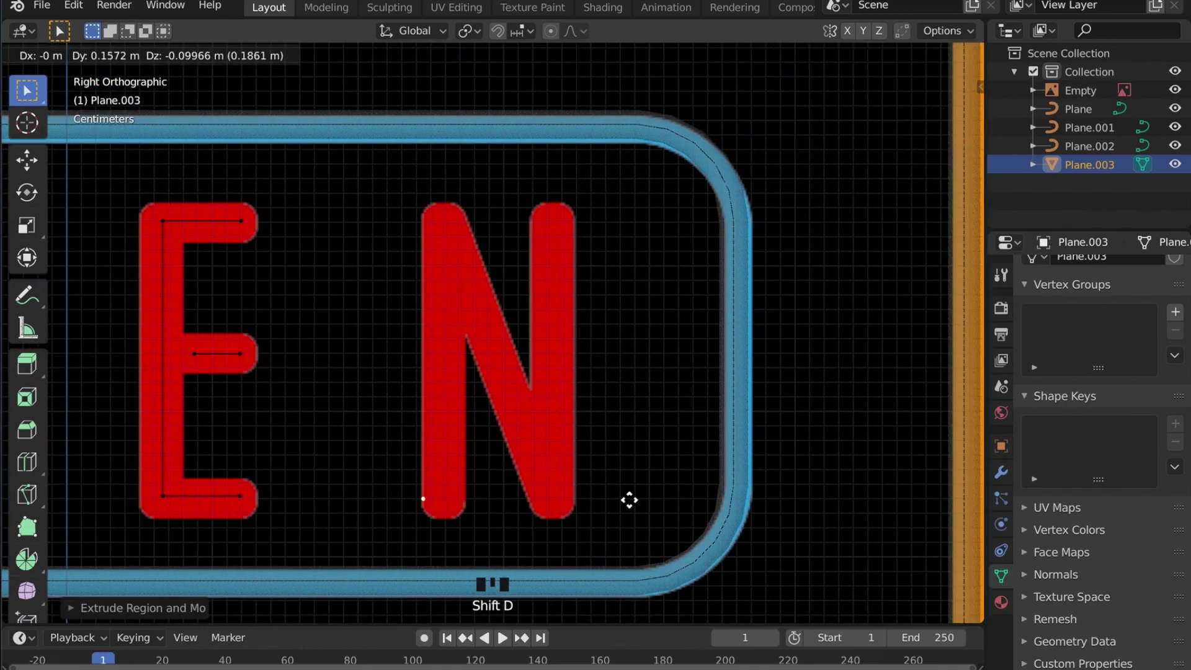
pyautogui.click(623, 185)
pyautogui.press('e')
pyautogui.click(698, 317)
pyautogui.press('e')
pyautogui.press('z')
pyautogui.click(695, 50)
# Step: Bevel the sharp corner vertices of the P, E and N and adjust the N's vertex placement
pyautogui.keyDown('shift'); pyautogui.moveTo(326, 355); pyautogui.dragTo(515, 348, button='middle'); pyautogui.keyUp('shift')
pyautogui.scroll(-2, 435, 341)
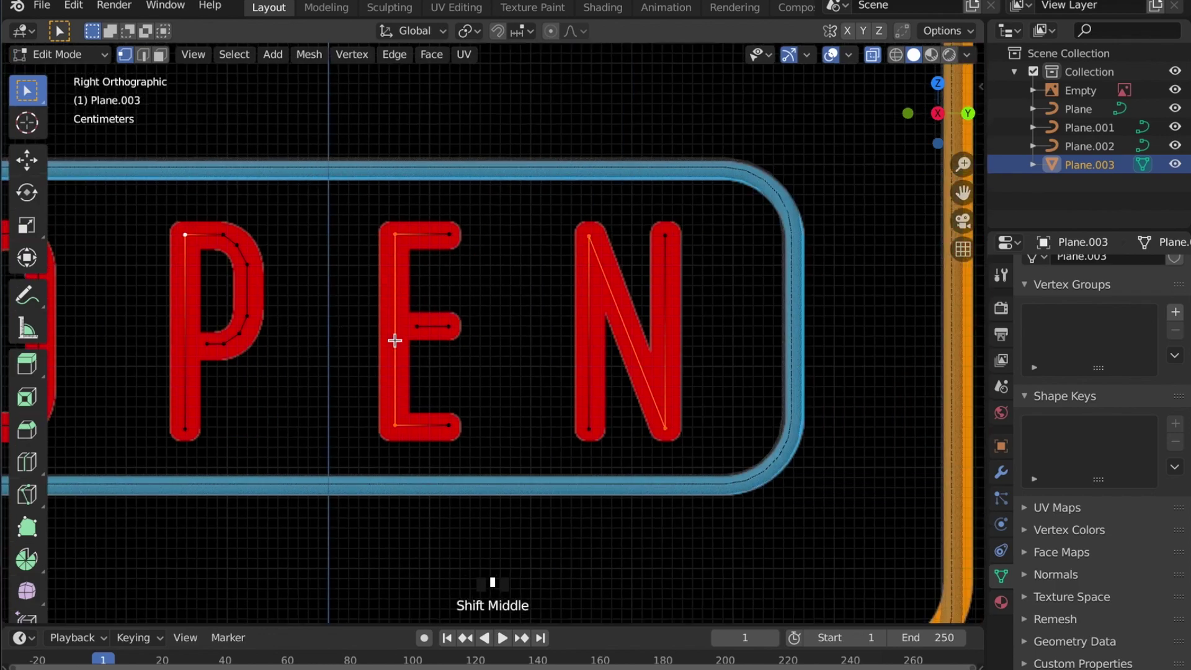
pyautogui.hotkey('ctrl', 'shift', 'b')
pyautogui.click(438, 295)
pyautogui.scroll(3, 598, 270)
pyautogui.press('g')
pyautogui.click(606, 247)
pyautogui.keyDown('shift'); pyautogui.moveTo(606, 247); pyautogui.dragTo(465, 146, button='middle'); pyautogui.keyUp('shift')
# Step: Select the end vertices of the letter strokes and extrude them backward behind the sign
pyautogui.click(439, 443)
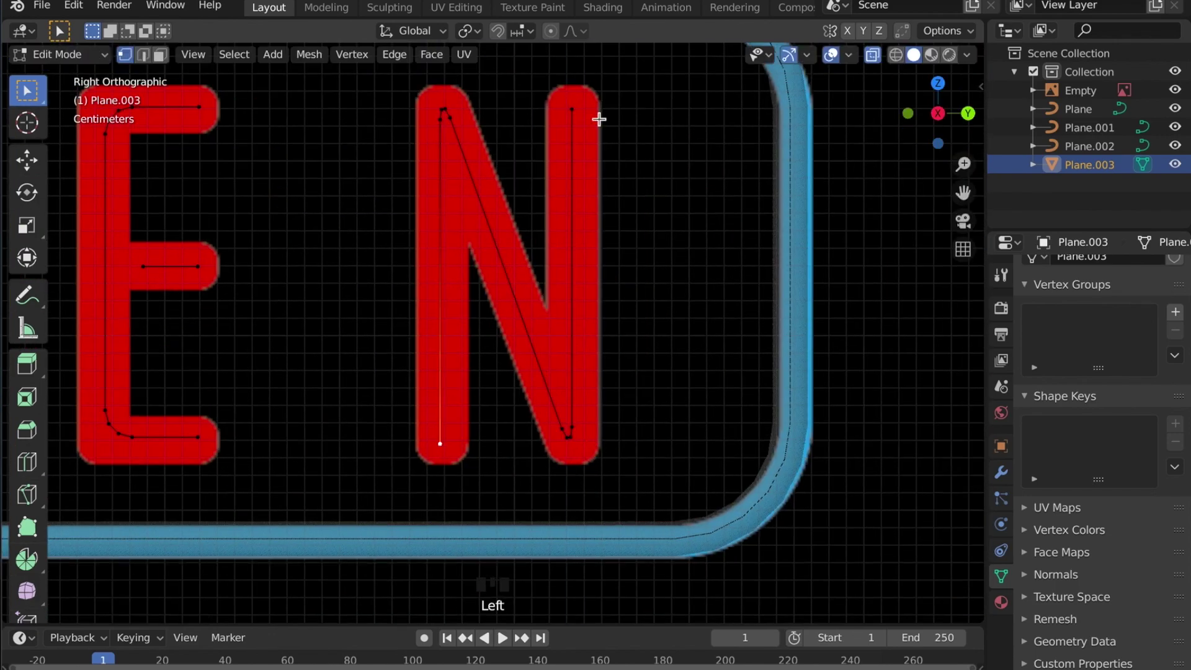
pyautogui.keyDown('shift'); pyautogui.click(575, 111); pyautogui.keyUp('shift')
pyautogui.keyDown('shift'); pyautogui.moveTo(185, 340); pyautogui.dragTo(856, 397, button='middle'); pyautogui.keyUp('shift')
pyautogui.moveTo(620, 348); pyautogui.dragTo(559, 375, button='middle')
pyautogui.press('e')
pyautogui.keyDown('shift'); pyautogui.moveTo(397, 298); pyautogui.dragTo(372, 322, button='middle'); pyautogui.keyUp('shift')
# Step: Bevel the bend vertices at the letters' stroke ends and delete the extra geometry behind the E's middle bar
pyautogui.keyDown('shift'); pyautogui.click(438, 281); pyautogui.keyUp('shift')
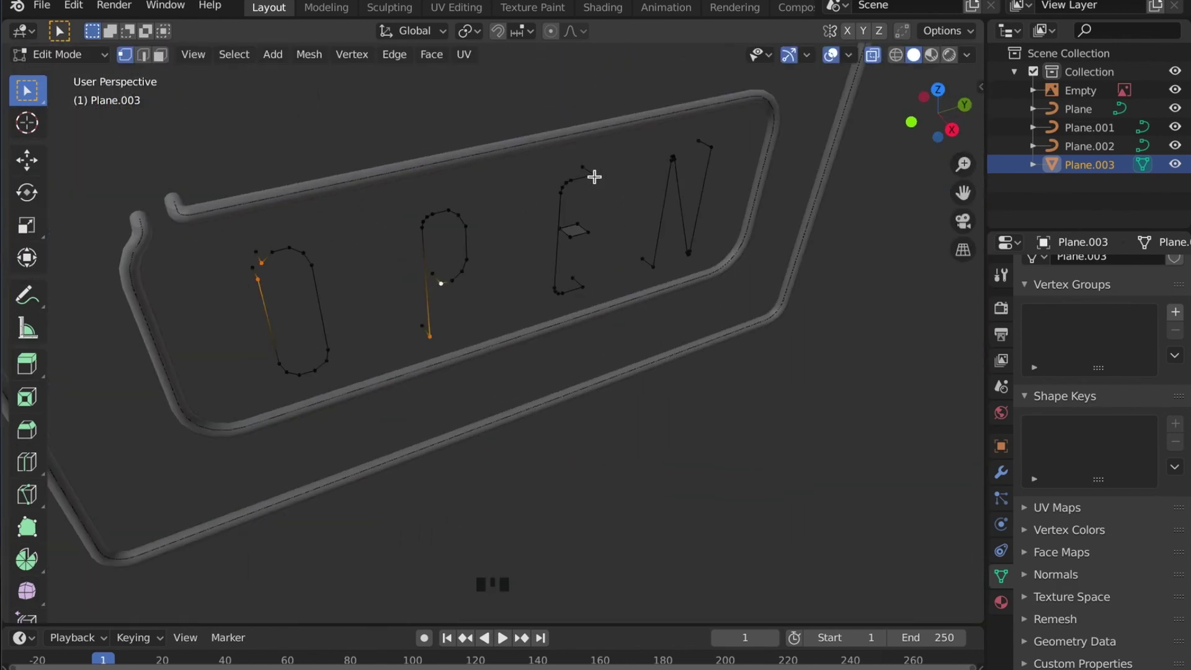
pyautogui.keyDown('shift'); pyautogui.click(694, 249); pyautogui.keyUp('shift')
pyautogui.keyDown('shift'); pyautogui.click(680, 303); pyautogui.keyUp('shift')
pyautogui.keyDown('shift'); pyautogui.click(772, 301); pyautogui.keyUp('shift')
pyautogui.keyDown('shift'); pyautogui.click(870, 186); pyautogui.keyUp('shift')
pyautogui.hotkey('ctrl', 'shift', 'b')
pyautogui.click(717, 257)
pyautogui.moveTo(718, 256); pyautogui.dragTo(511, 199, button='middle')
pyautogui.press('x')
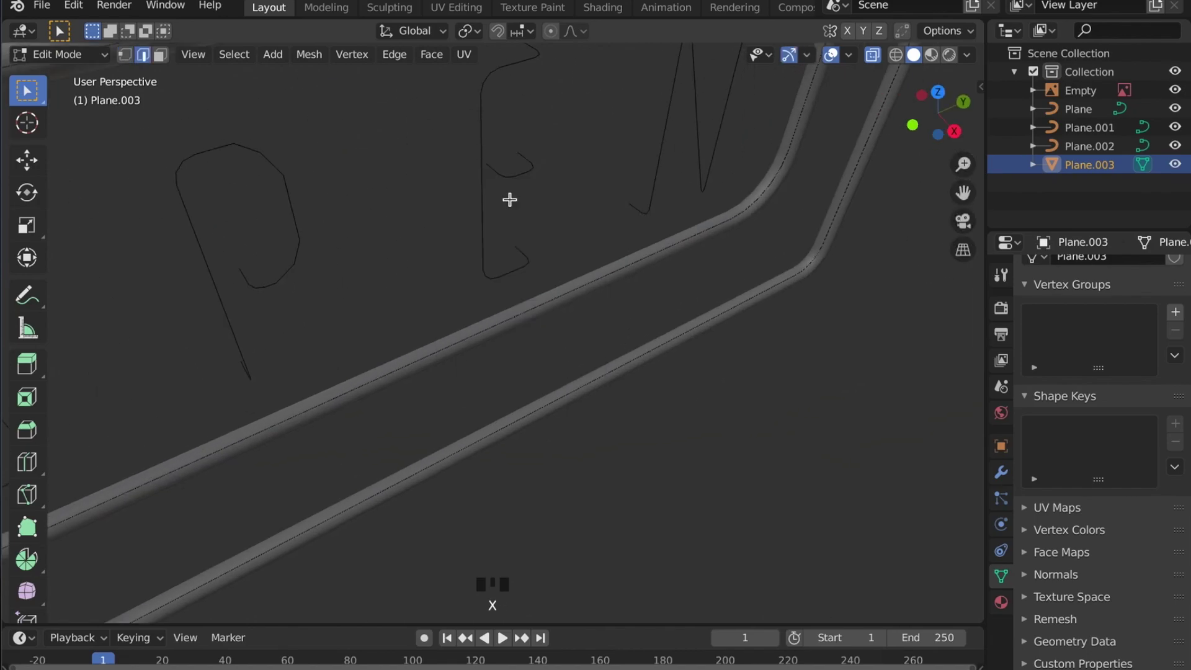
# Step: Convert the traced OPEN letters from a mesh to a curve
pyautogui.press('Tab')
pyautogui.click(253, 55)
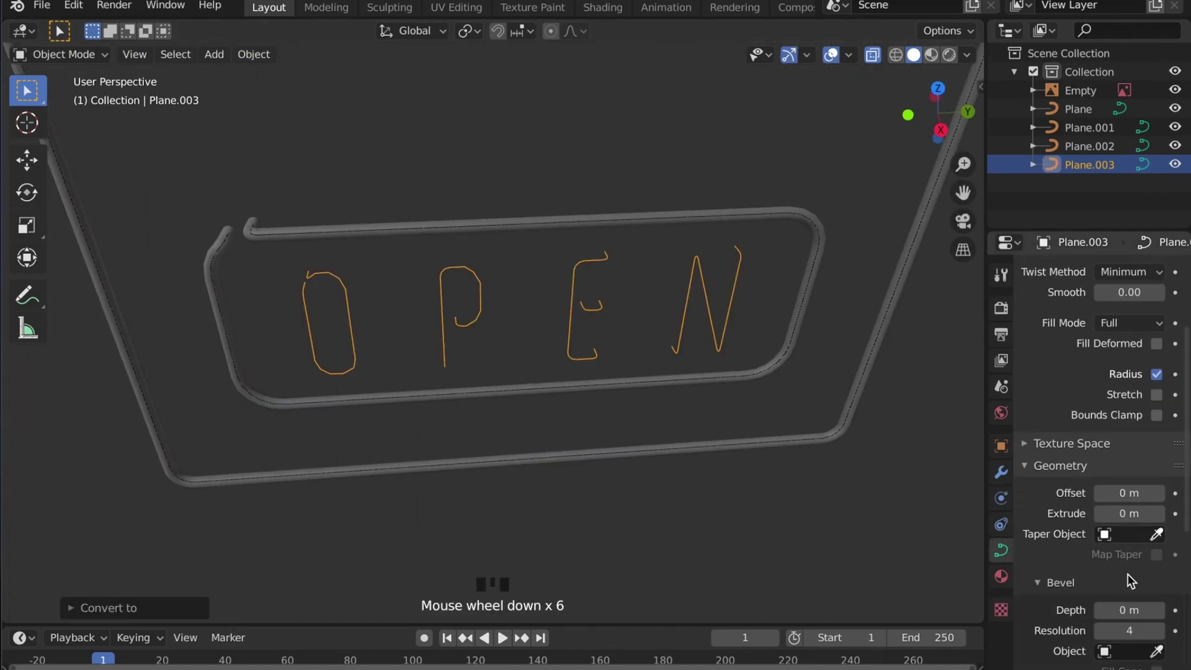
pyautogui.moveTo(683, 311); pyautogui.dragTo(758, 301, button='middle')
pyautogui.press('Tab')
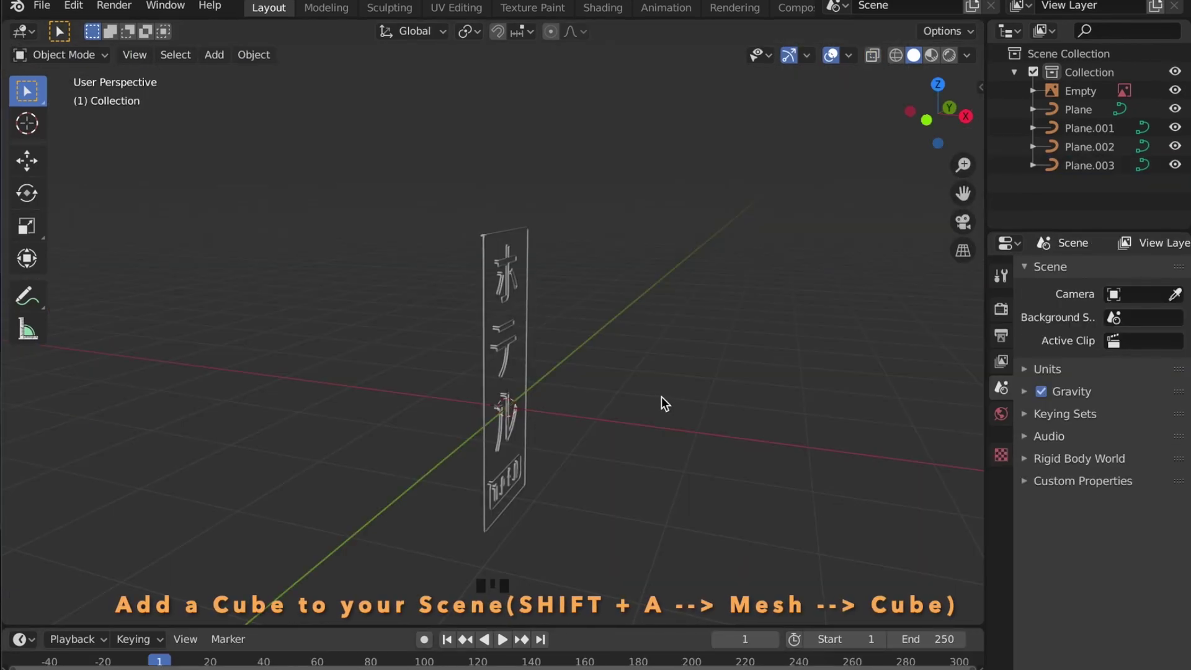
# Step: Add a mesh cube to the scene for the sign's metal frame
pyautogui.moveTo(662, 396); pyautogui.dragTo(611, 402, button='middle')
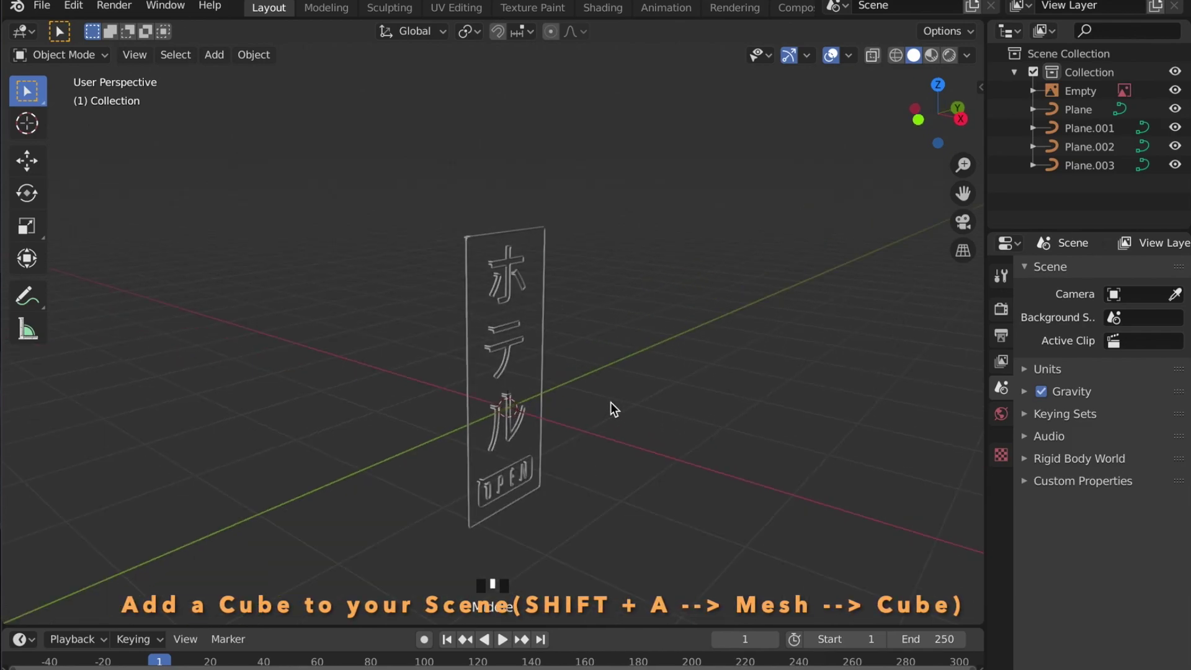
pyautogui.hotkey('shift', 'a')
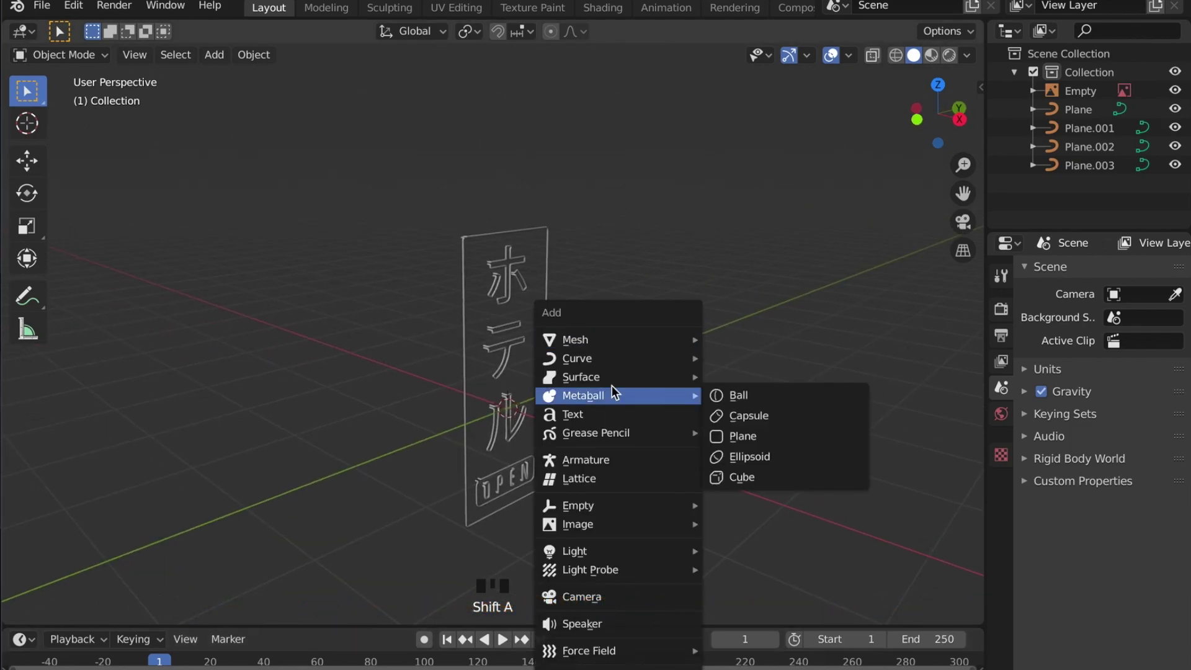
pyautogui.moveTo(609, 345)
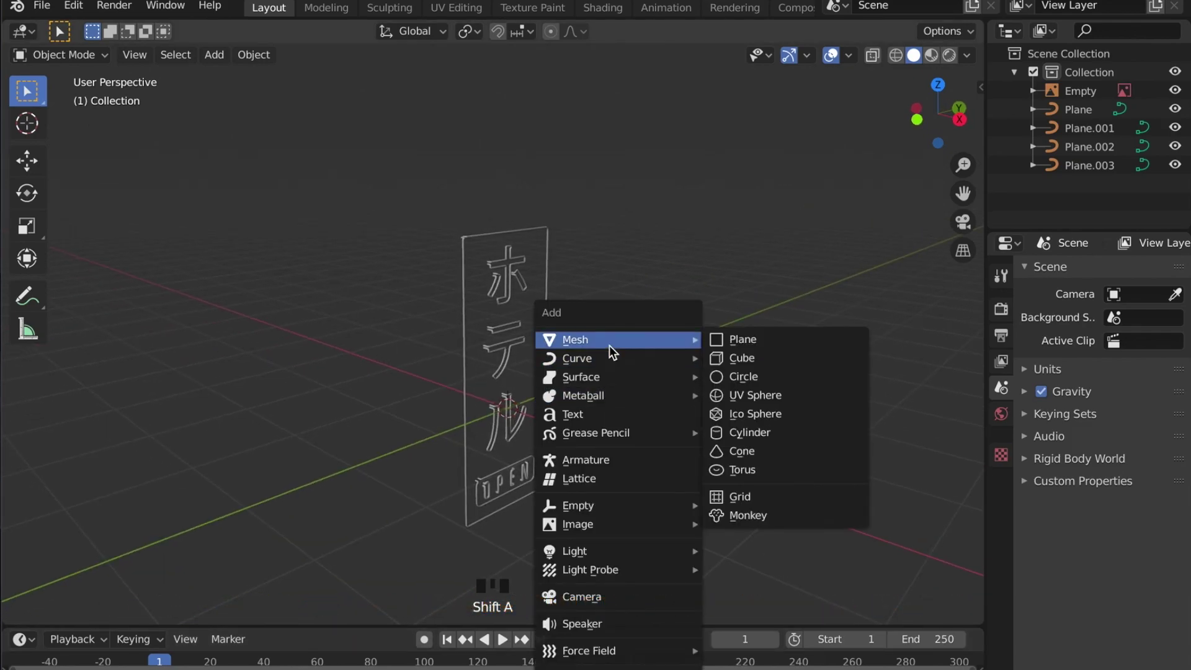
pyautogui.click(751, 365)
# Step: Scale the cube to about 0.02 along X and about 0.06 along Z, forming a thin horizontal bar
pyautogui.moveTo(743, 368); pyautogui.dragTo(810, 366, button='middle')
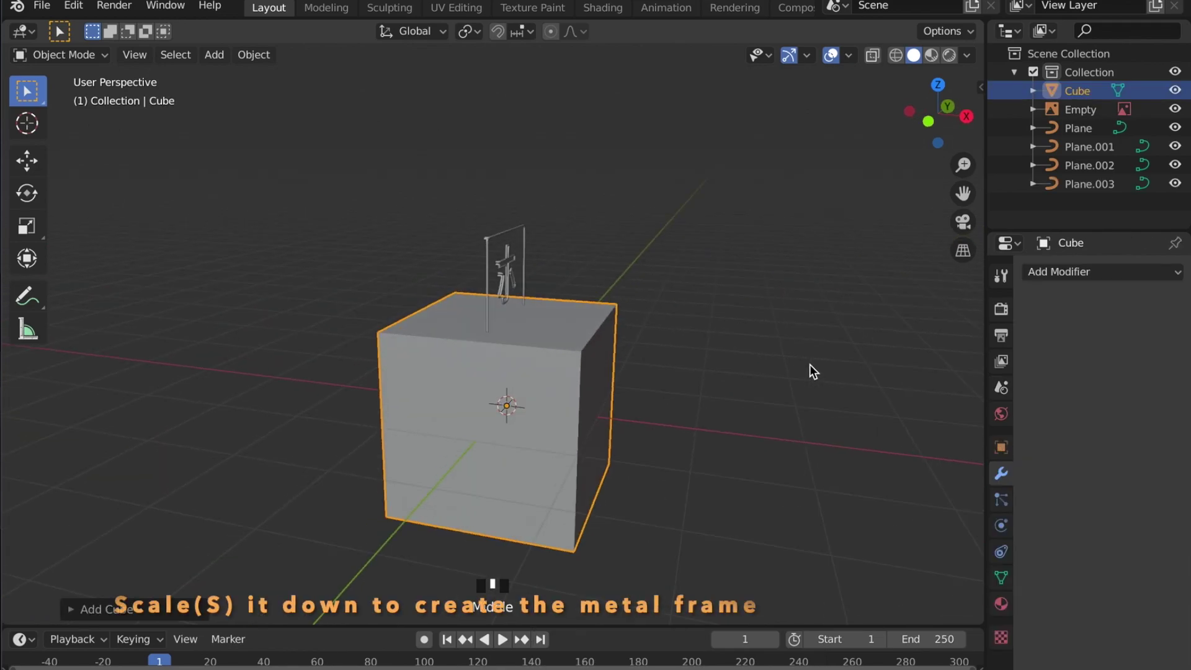
pyautogui.press('s')
pyautogui.press('x')
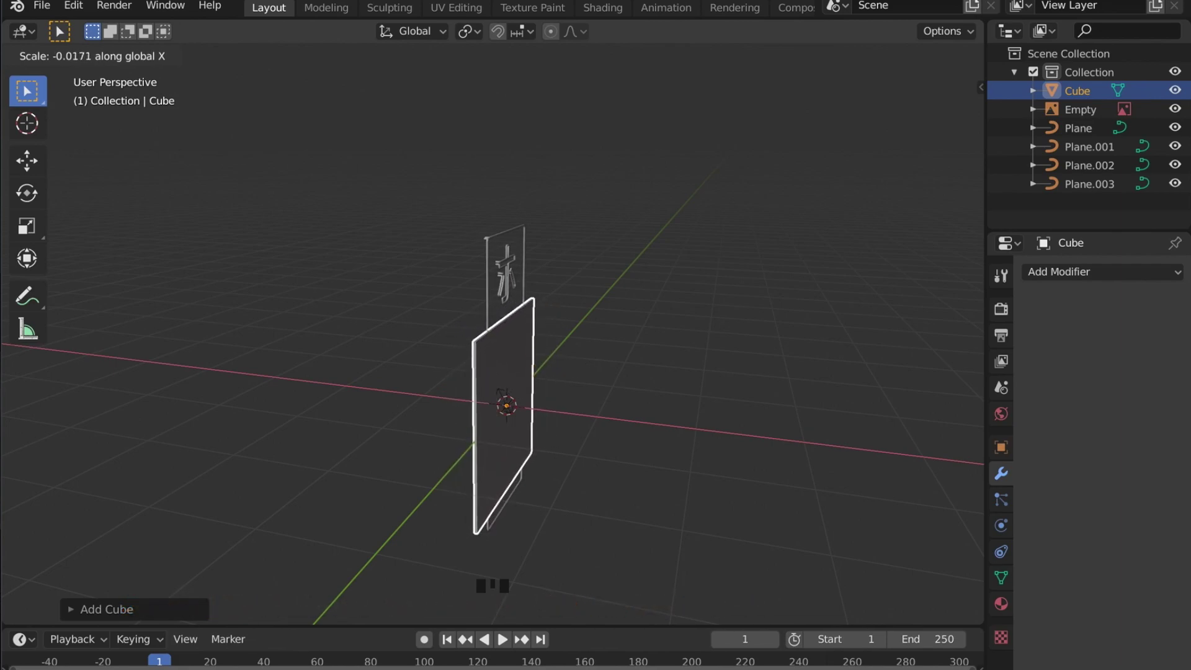
pyautogui.click(533, 382)
pyautogui.moveTo(534, 382)
pyautogui.mouseDown(button='middle')
pyautogui.moveTo(542, 378)
pyautogui.moveTo(518, 383)
pyautogui.mouseUp(button='middle')
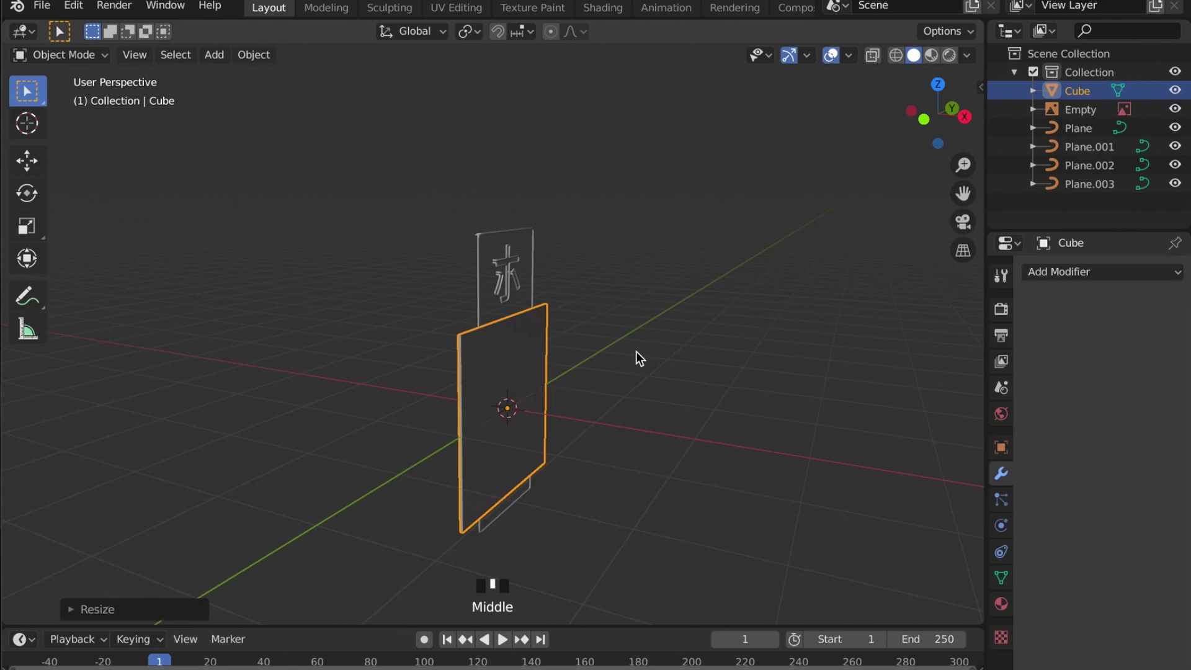
pyautogui.press('s')
pyautogui.press('z')
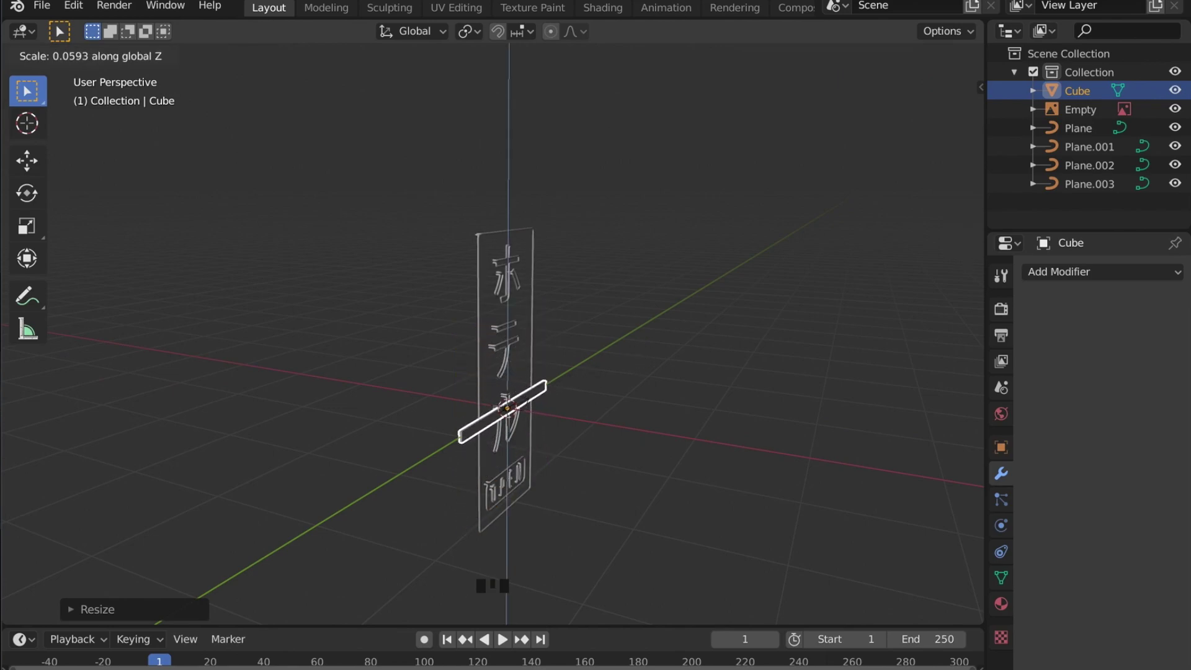
pyautogui.click(537, 407)
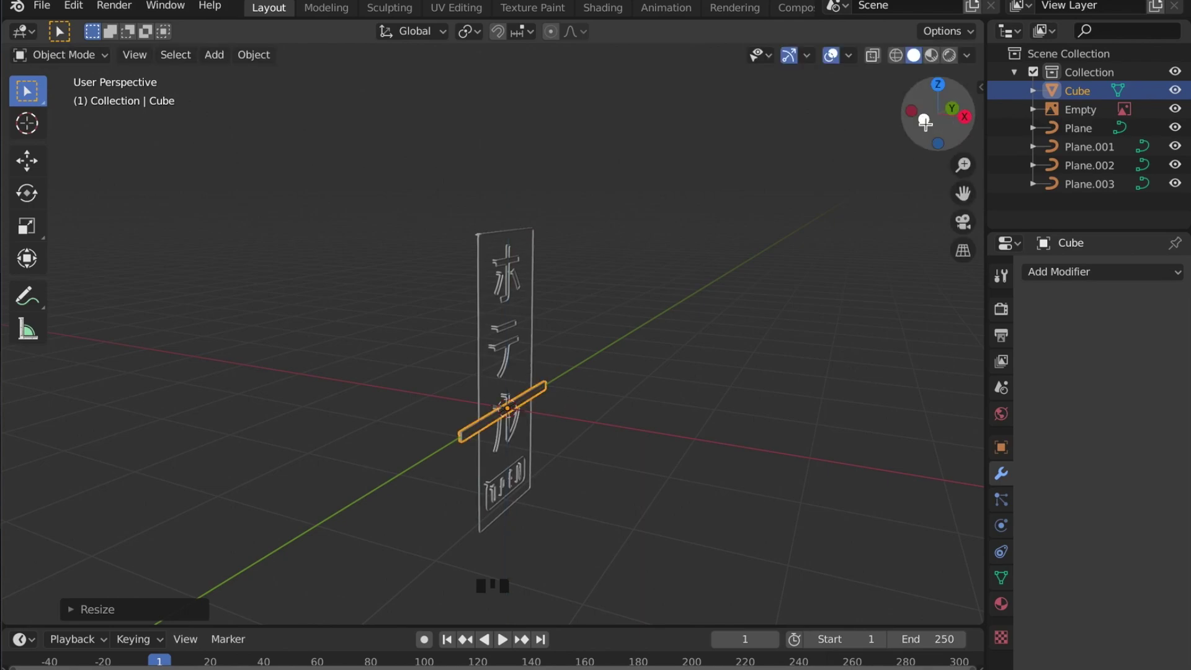
# Step: Move the bar about -0.095 m along X in the front view so it sits behind the neon sign
pyautogui.click(924, 120)
pyautogui.scroll(5, 613, 351)
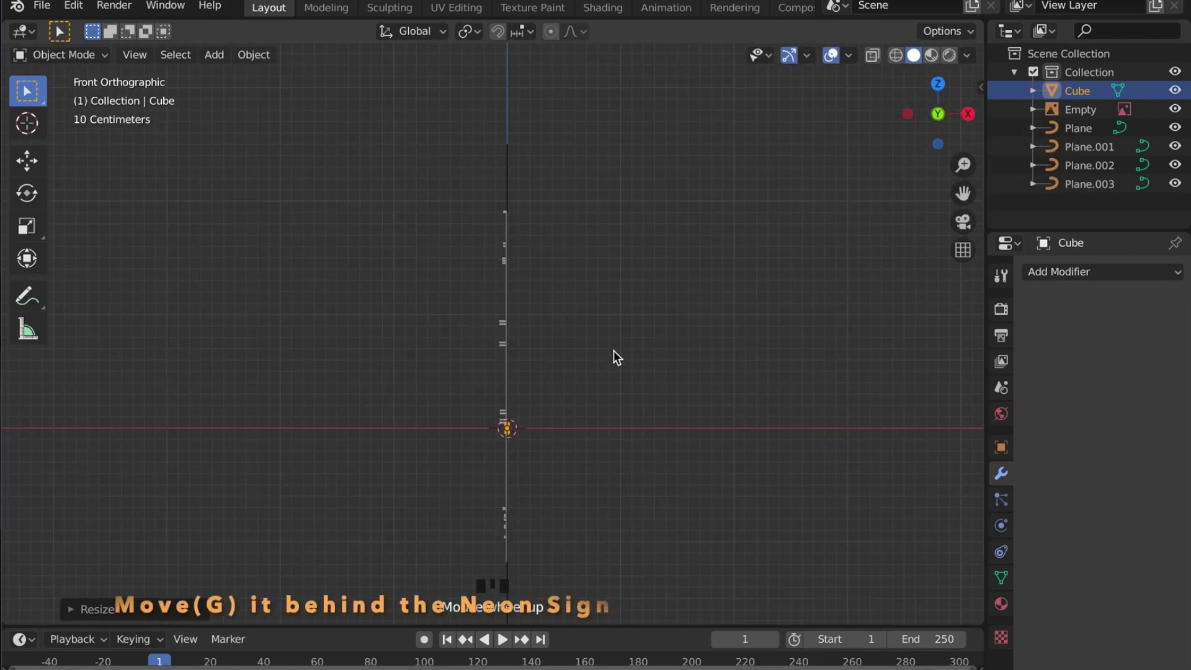
pyautogui.press('g')
pyautogui.press('x')
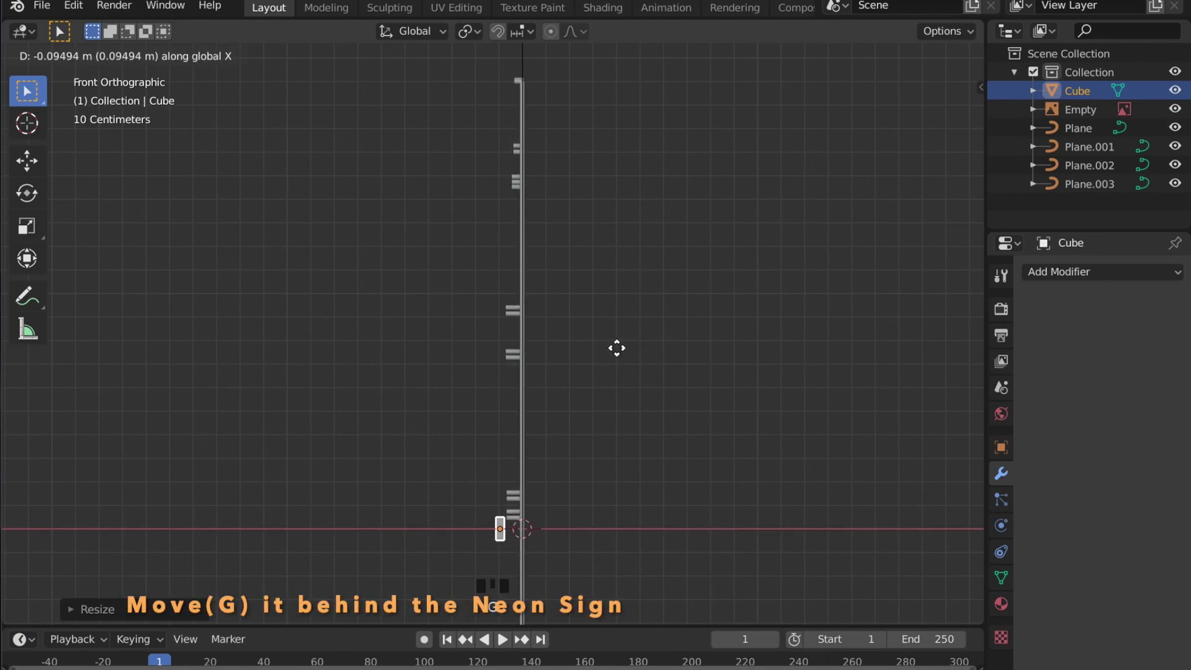
pyautogui.click(617, 348)
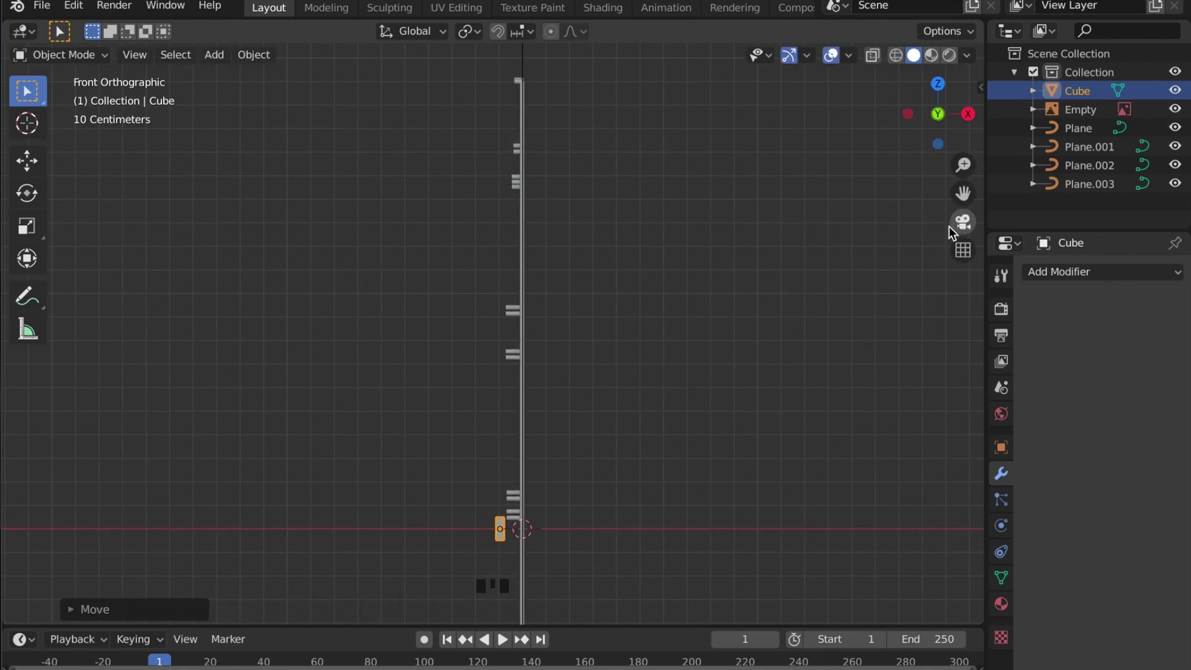
# Step: Raise the horizontal bar about 1.6 m along Z so it crosses the top neon character
pyautogui.click(908, 116)
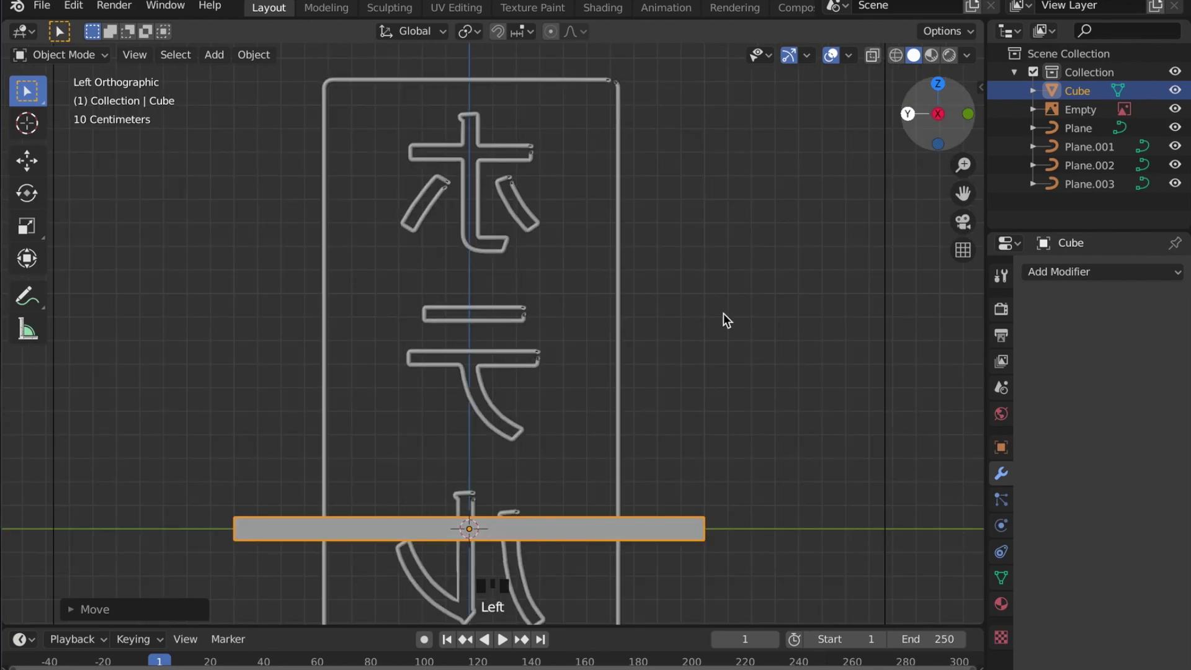
pyautogui.scroll(-4, 620, 408)
pyautogui.press('g')
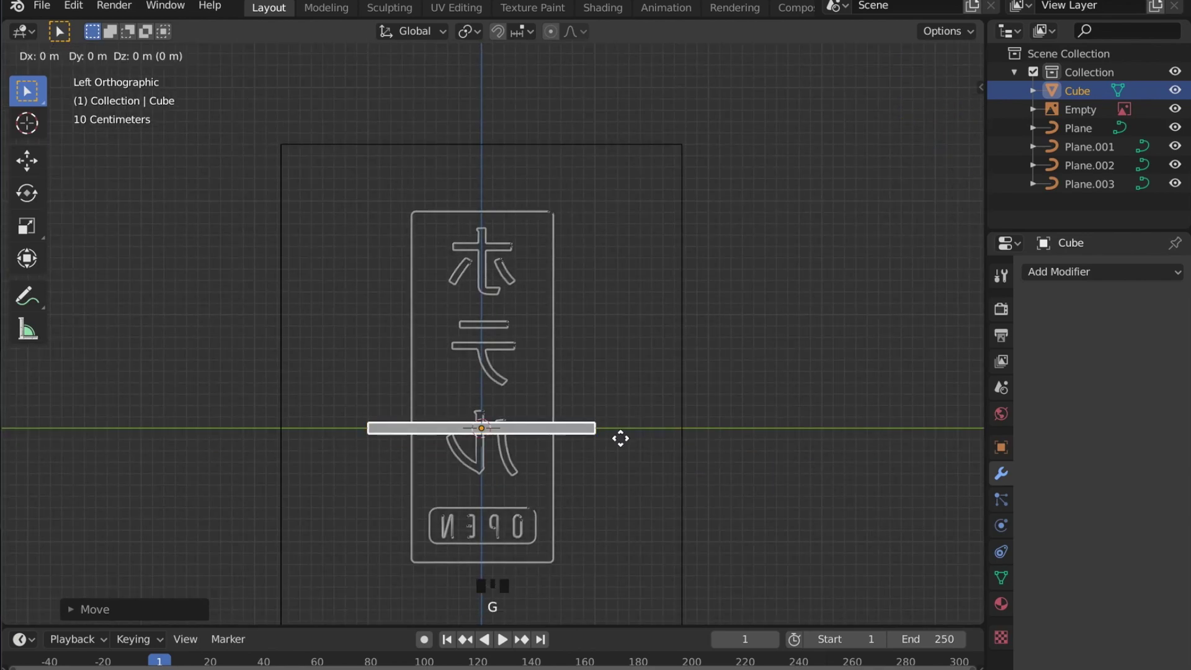
pyautogui.press('z')
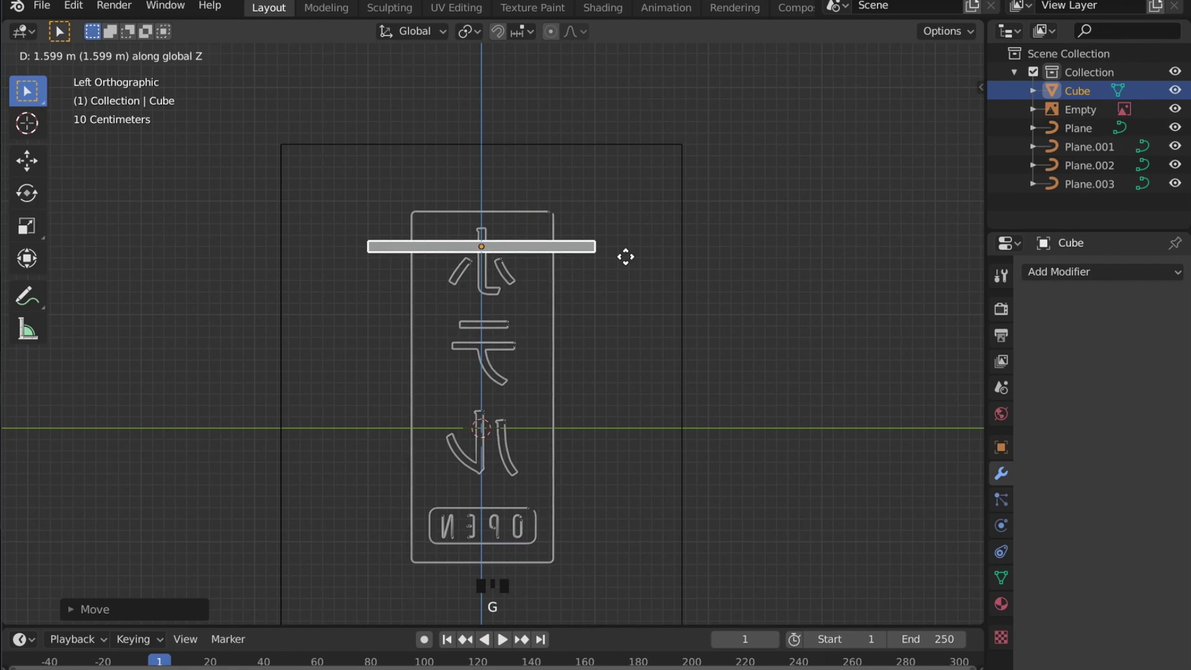
pyautogui.click(626, 258)
# Step: Duplicate the bar about 0.23 m below itself, and duplicate that pair about 0.7 m down along Z to the second character
pyautogui.hotkey('shift', 'd')
pyautogui.press('z')
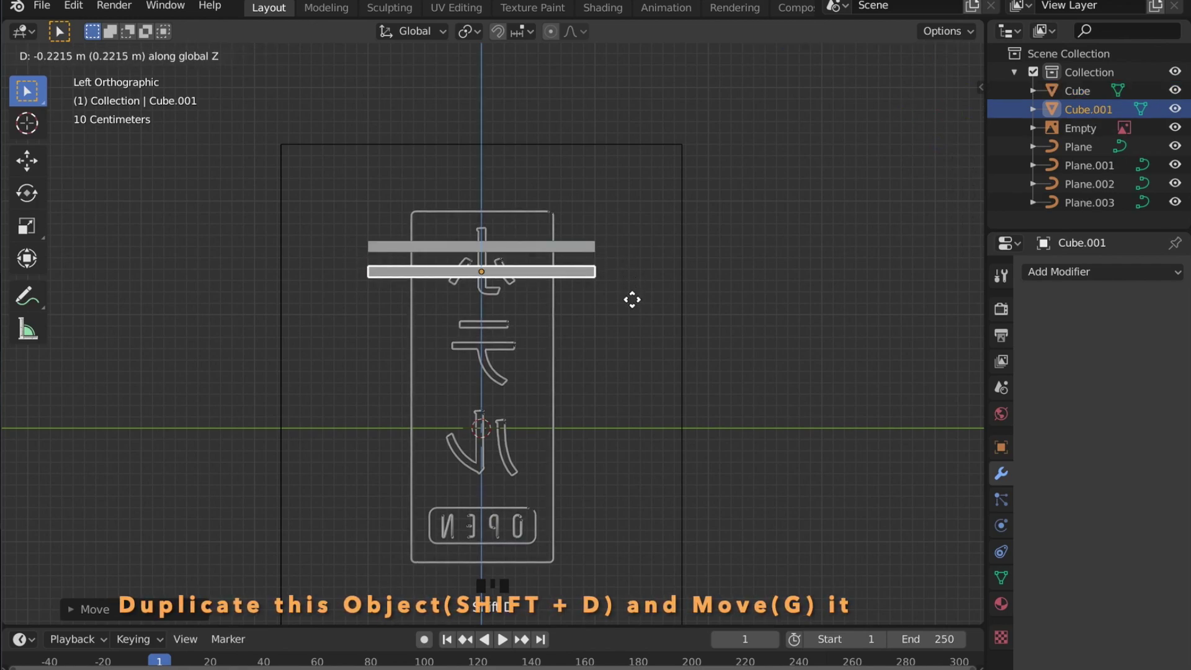
pyautogui.click(597, 276)
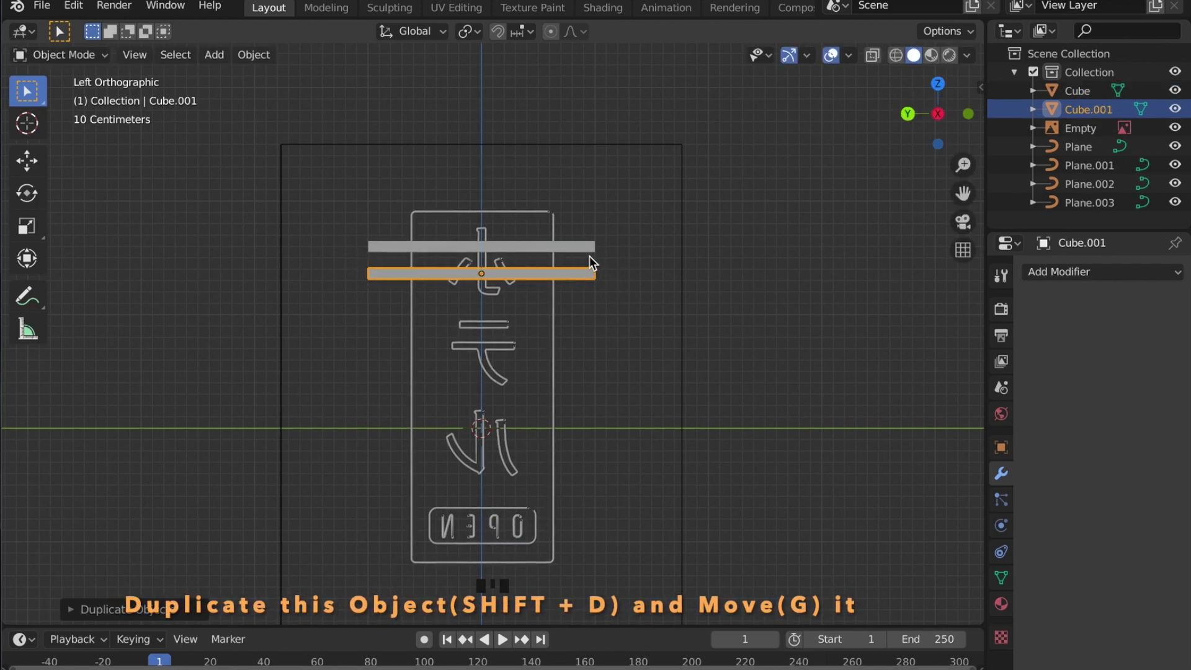
pyautogui.keyDown('shift'); pyautogui.click(593, 251); pyautogui.keyUp('shift')
pyautogui.hotkey('shift', 'd')
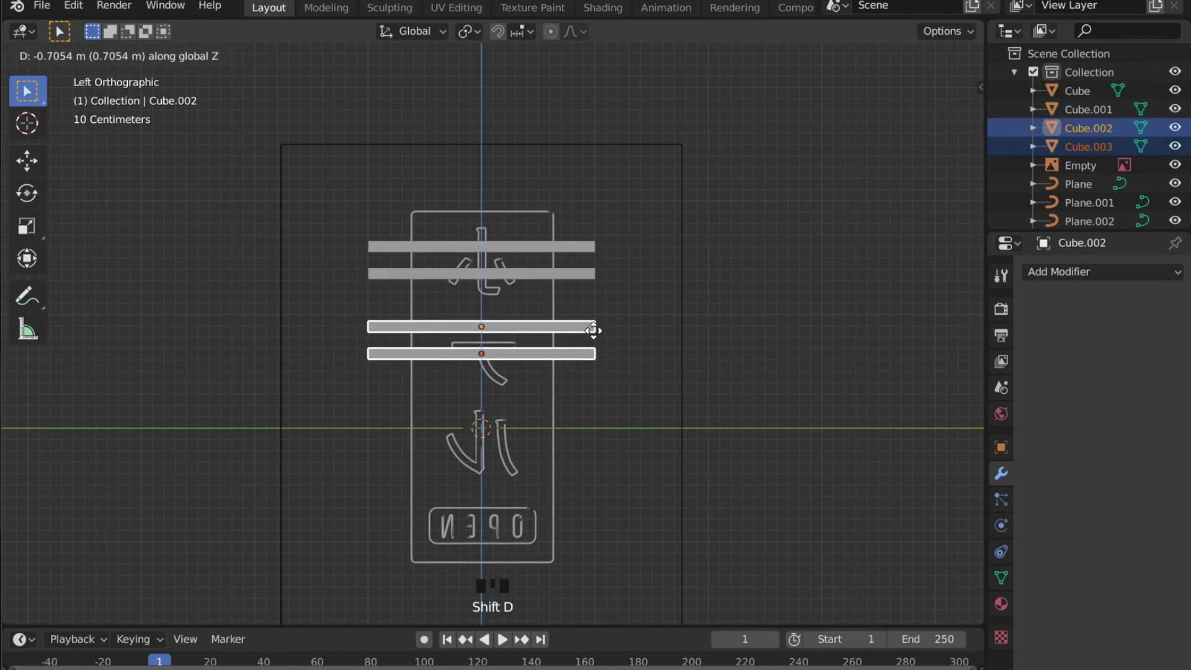
pyautogui.click(590, 333)
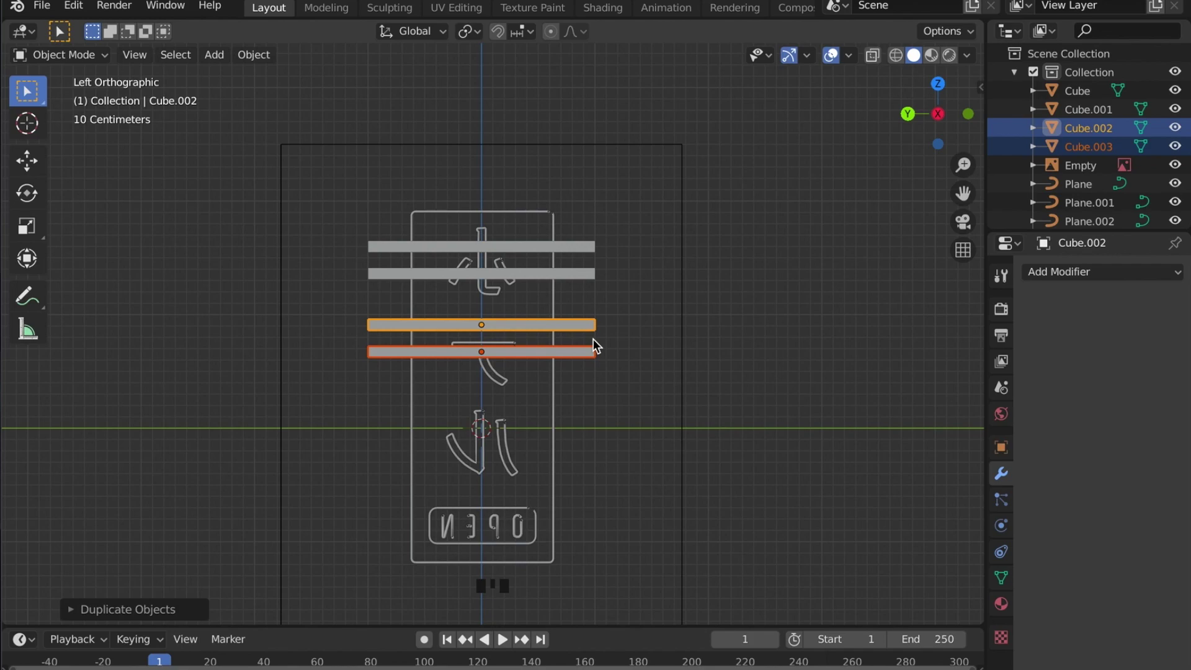
# Step: Duplicate the bar pair down along Z to the third character, and duplicate its lower bar about 0.6 m down behind the OPEN lettering
pyautogui.hotkey('shift', 'd')
pyautogui.press('z')
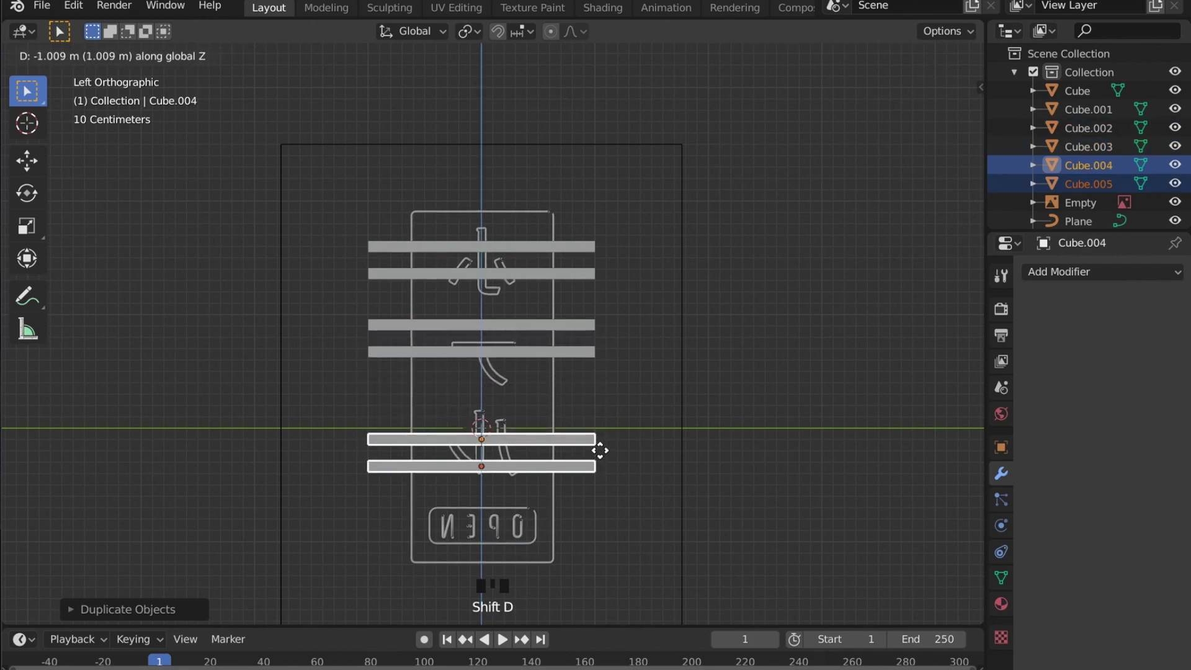
pyautogui.click(589, 467)
pyautogui.click(589, 467)
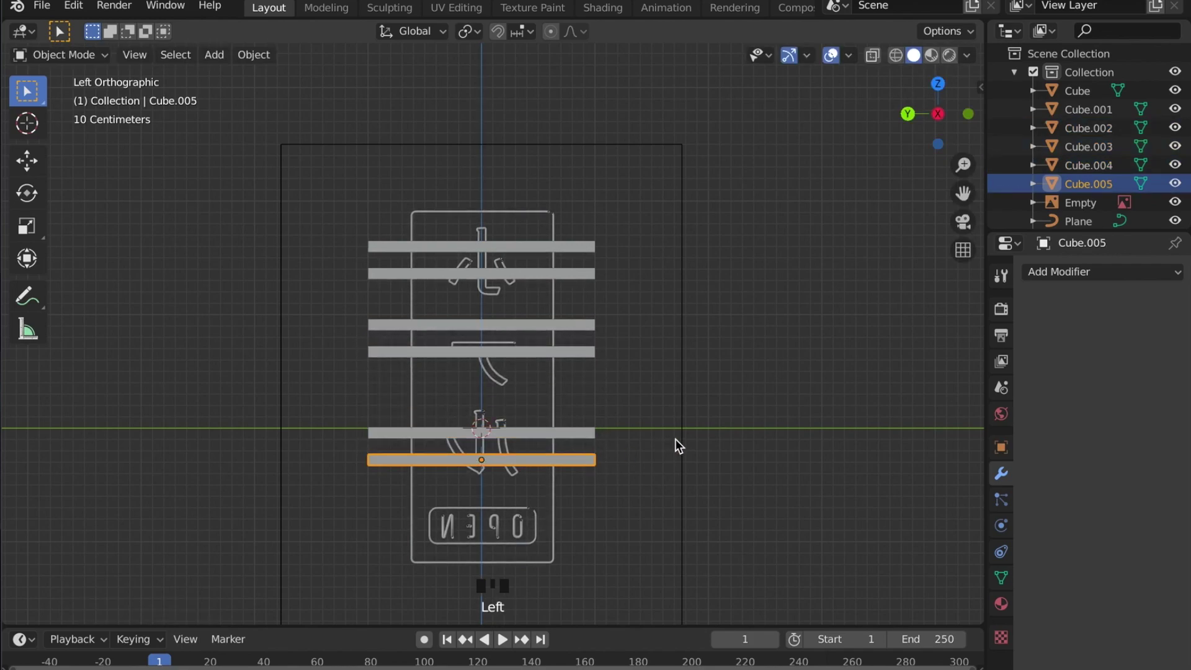
pyautogui.hotkey('shift', 'd')
pyautogui.press('z')
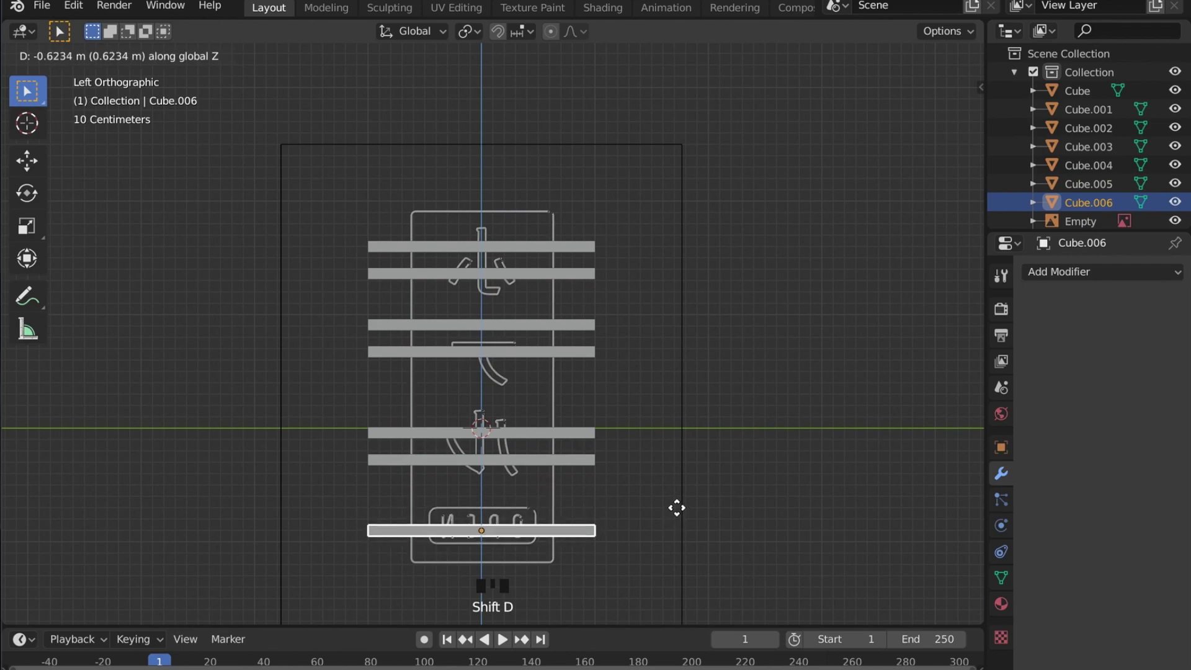
pyautogui.click(677, 504)
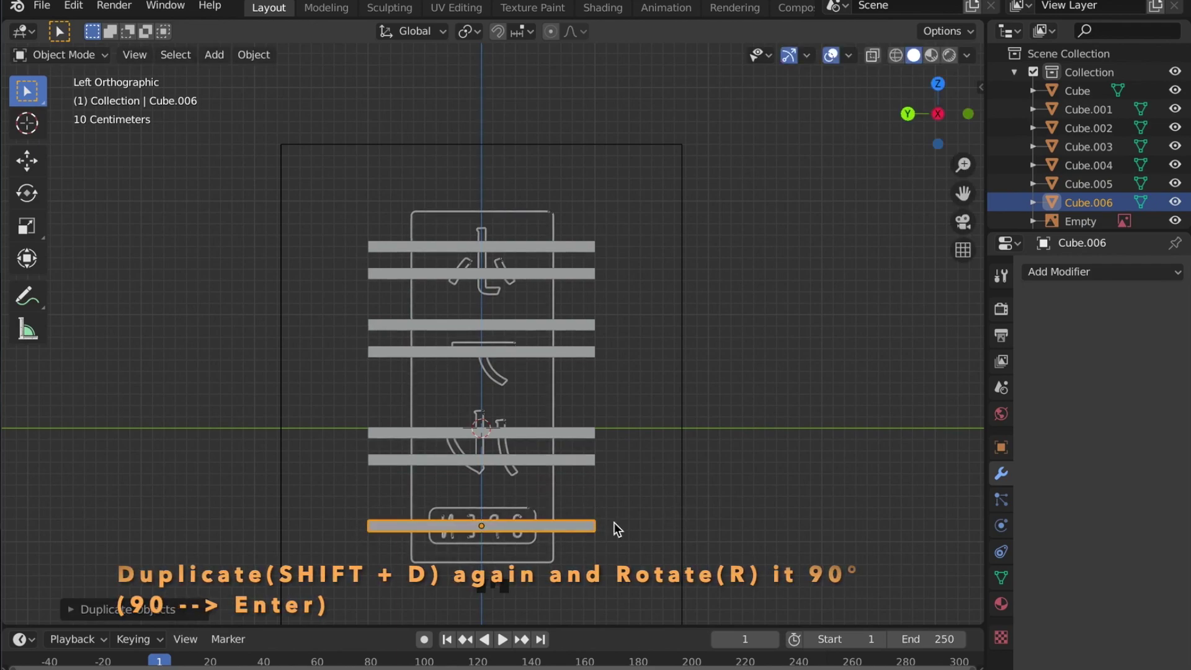
# Step: Duplicate the bar behind the OPEN lettering and rotate the copy 90° into a vertical bar
pyautogui.hotkey('shift', 'd')
pyautogui.press('r')
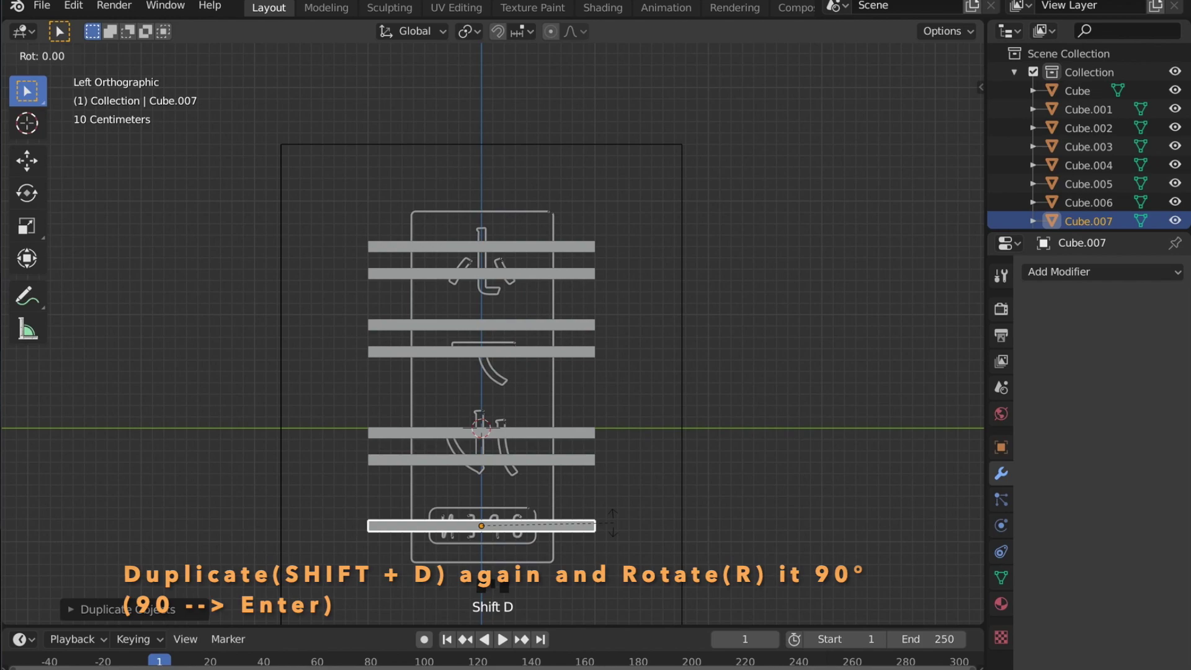
pyautogui.write('90')
pyautogui.press('Return')
# Step: Lengthen the vertical bar along Z past the sign's full height and move it about -0.4 m along Y and 1.2 m along Z
pyautogui.scroll(-2, 613, 522)
pyautogui.press('s')
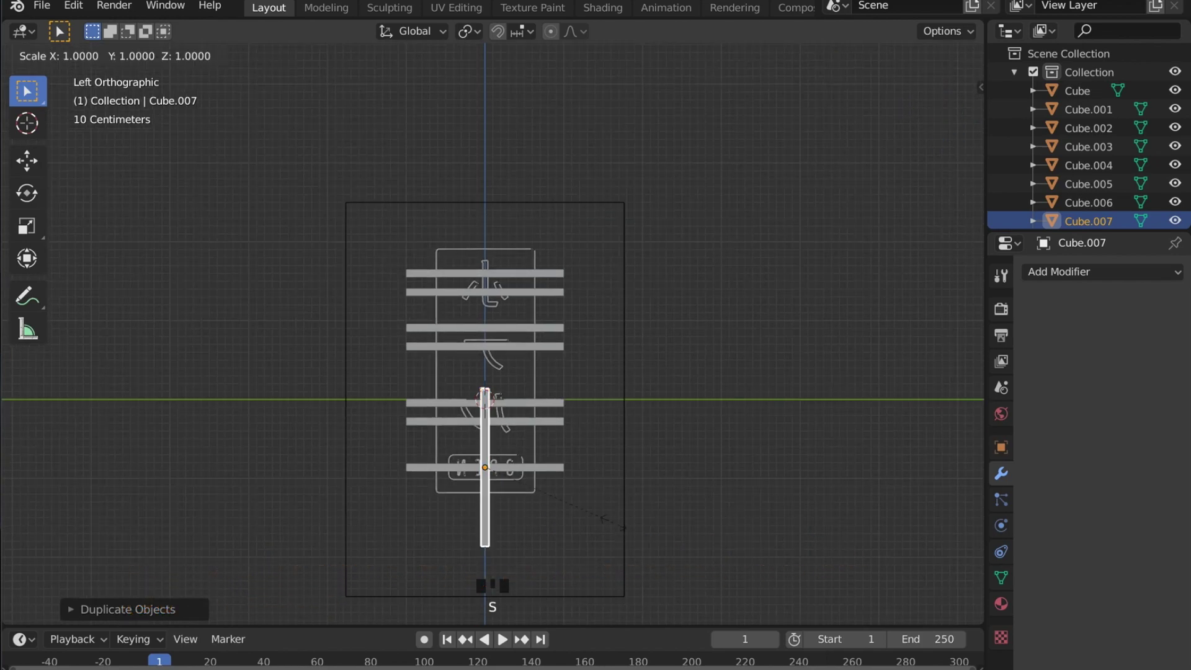
pyautogui.click(693, 521)
pyautogui.press('g')
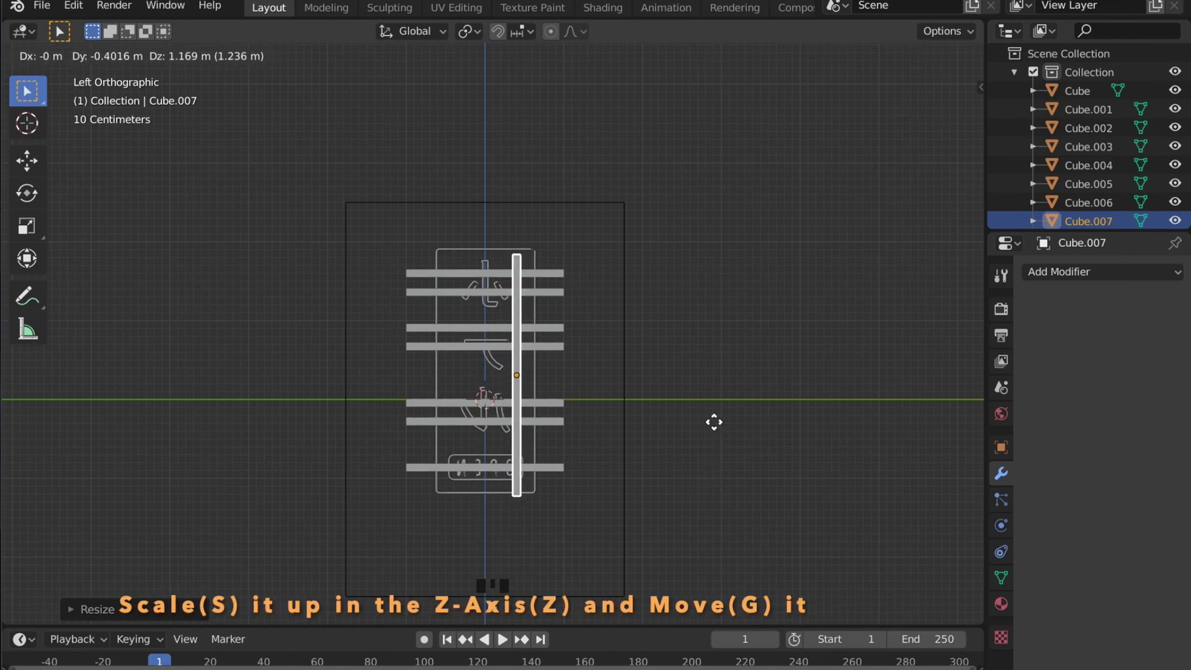
pyautogui.click(718, 430)
pyautogui.press('s')
pyautogui.press('z')
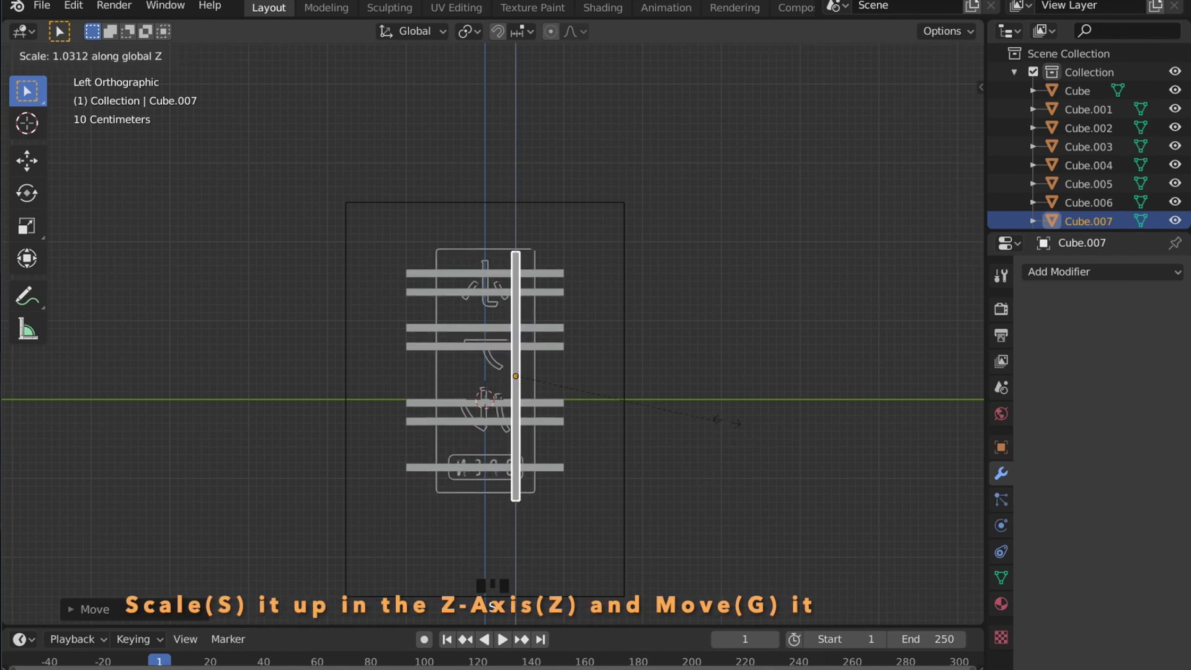
pyautogui.click(717, 440)
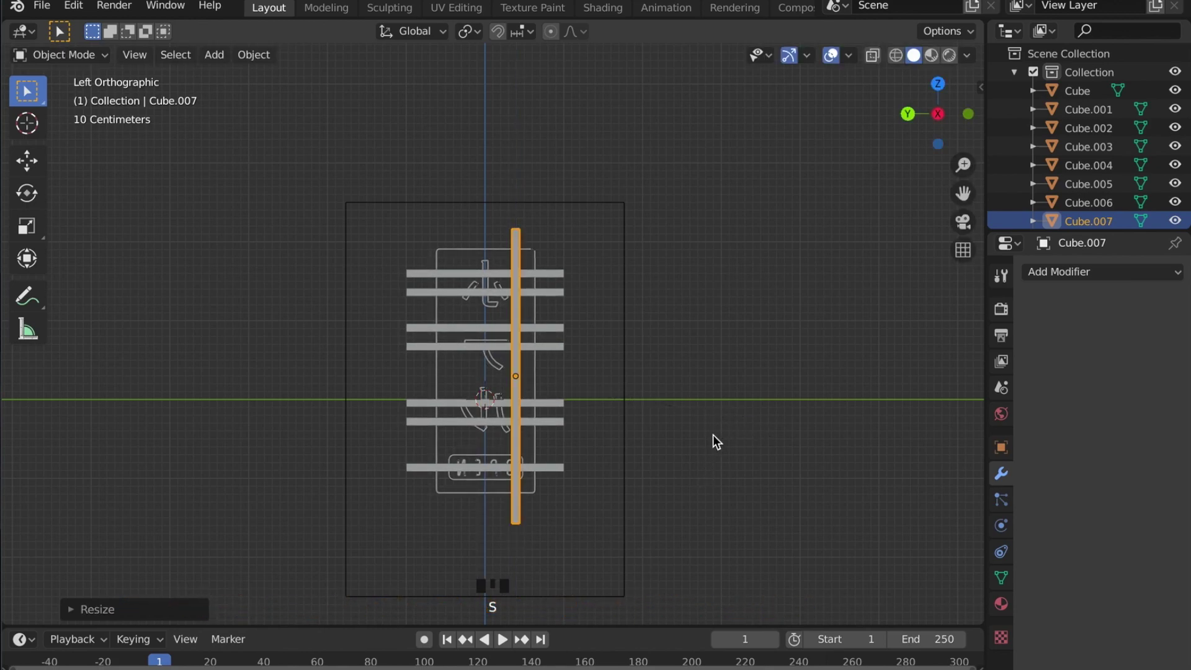
# Step: Nudge the vertical bar about 0.05 m up along Z and slightly along Y towards the sign's centre
pyautogui.press('g')
pyautogui.press('z')
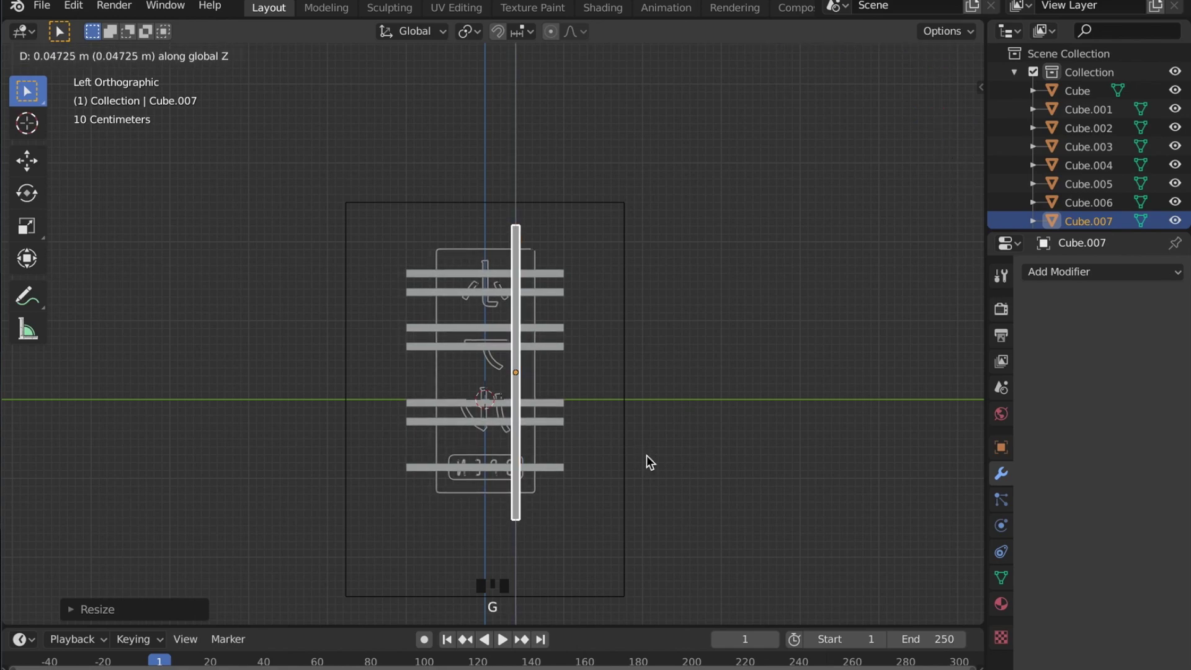
pyautogui.press('Escape')
pyautogui.press('g')
pyautogui.press('y')
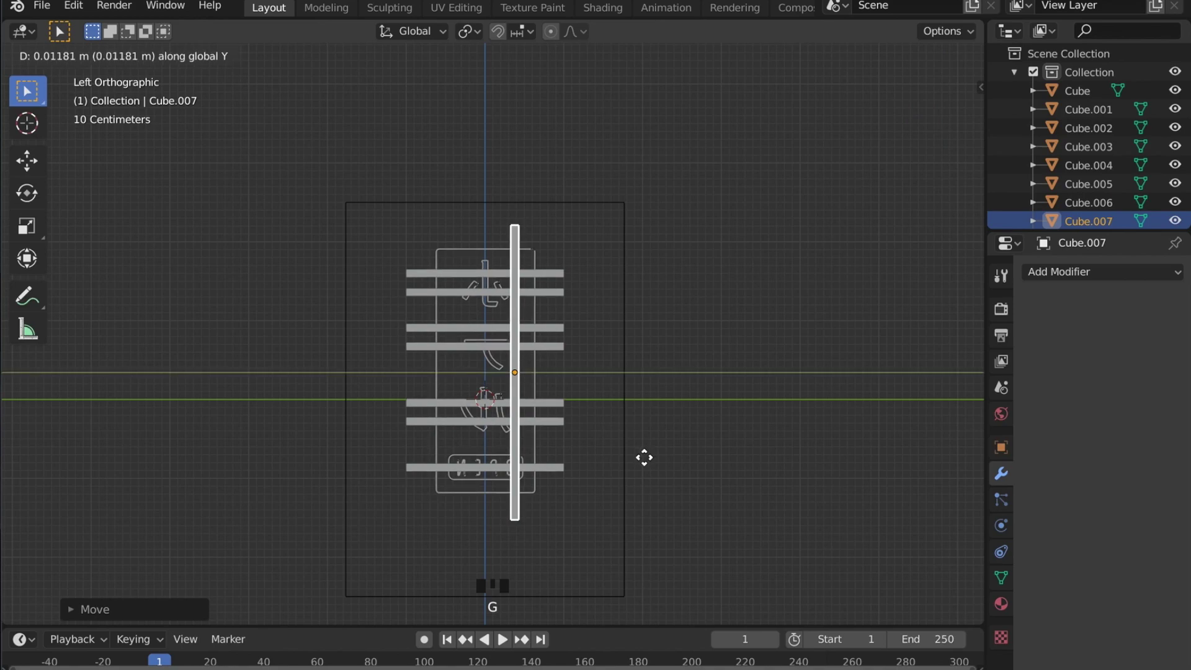
pyautogui.click(646, 466)
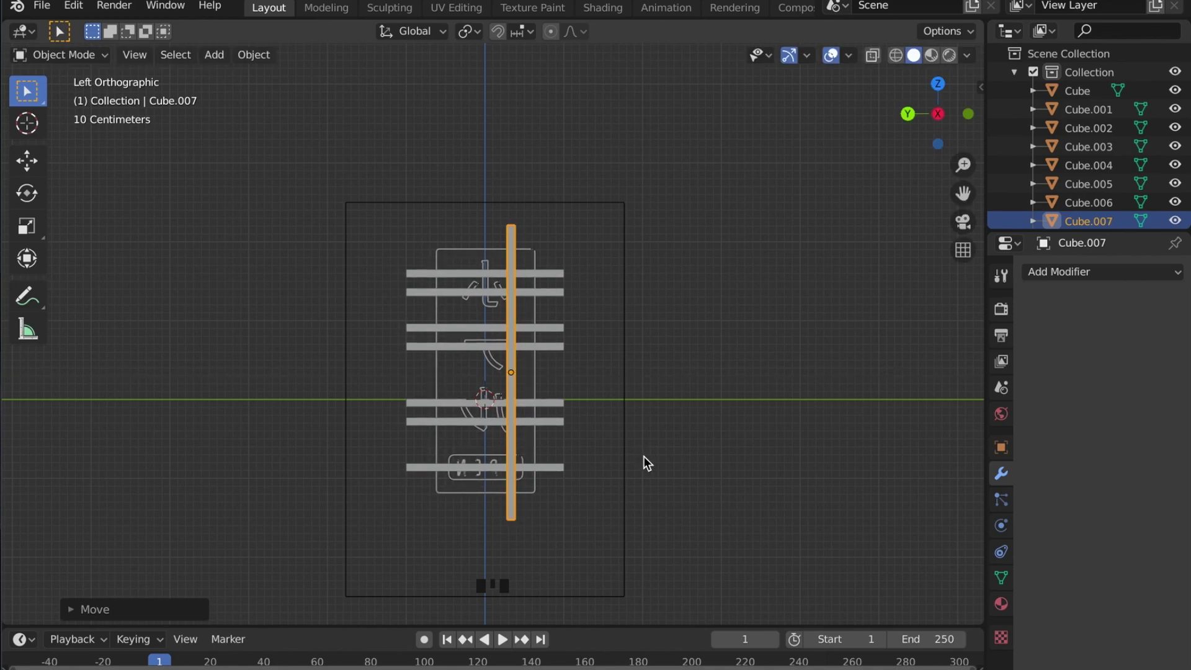
# Step: Duplicate the vertical bar about 0.63 m along Y to the other side of the sign's centre line
pyautogui.hotkey('shift', 'd')
pyautogui.press('y')
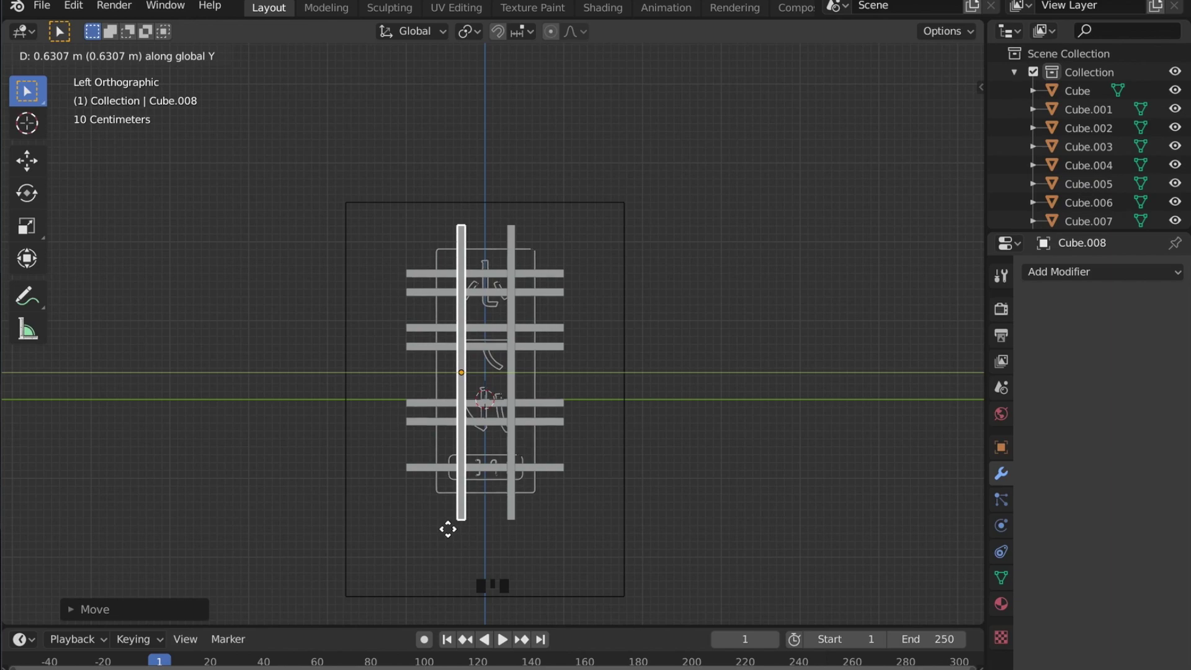
pyautogui.click(448, 530)
# Step: Move both vertical bars together in the negative X direction so they sit behind the horizontal bars
pyautogui.moveTo(418, 447); pyautogui.dragTo(412, 417, button='middle')
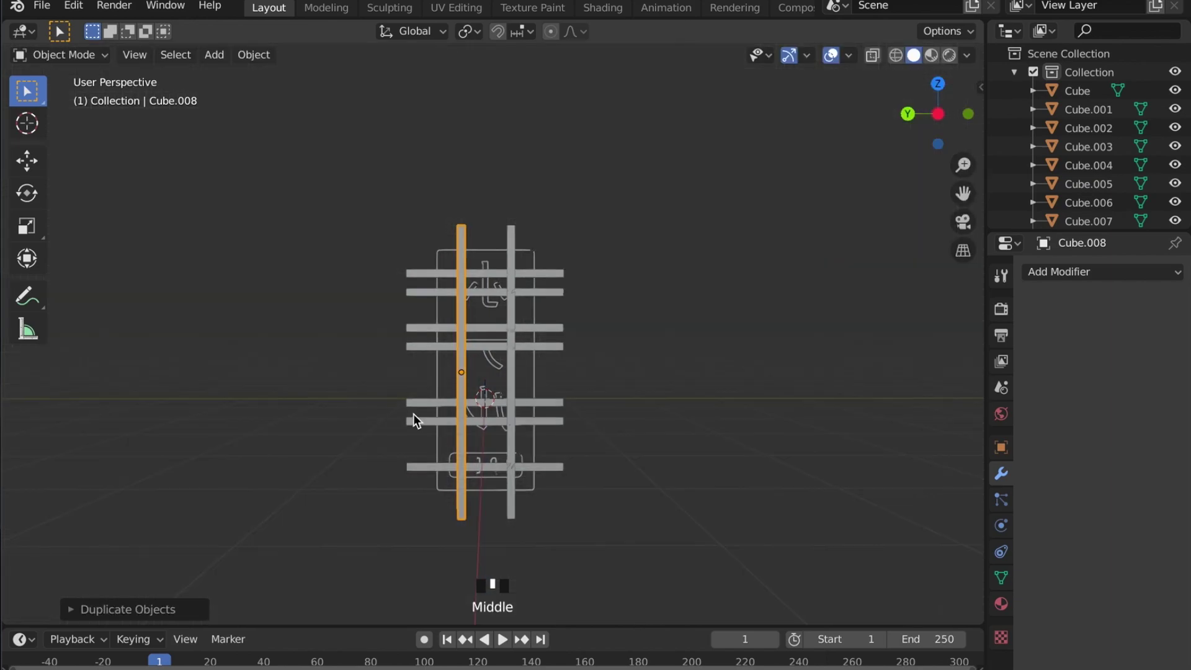
pyautogui.keyDown('shift'); pyautogui.click(509, 235); pyautogui.keyUp('shift')
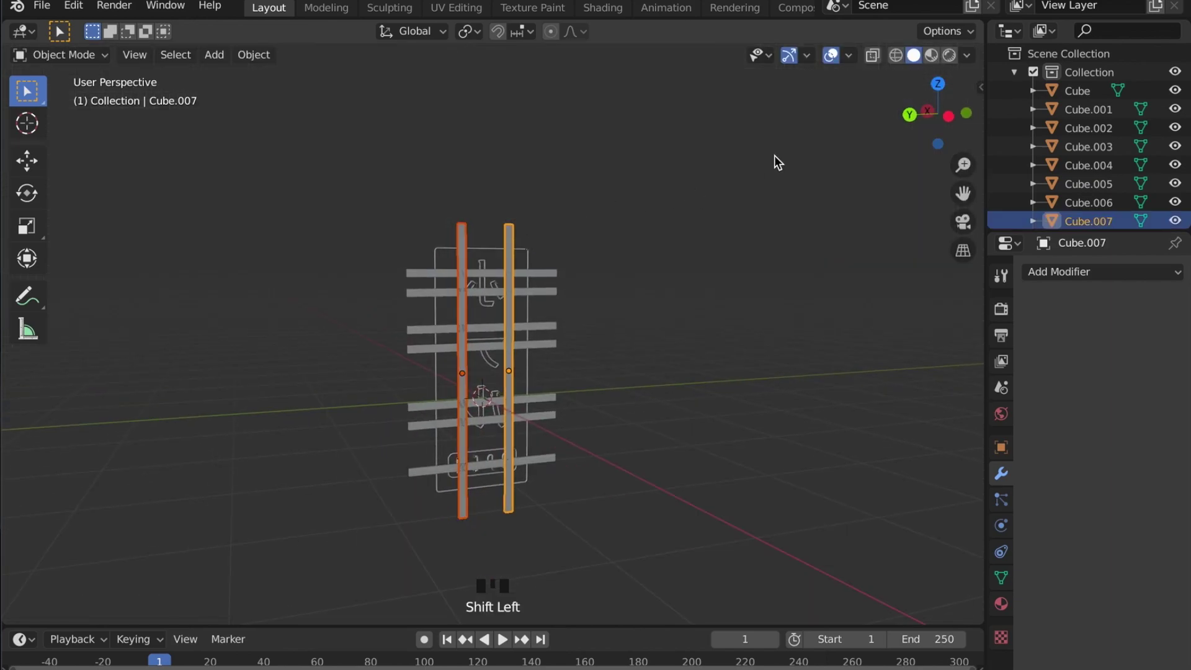
pyautogui.click(910, 115)
pyautogui.scroll(11, 571, 341)
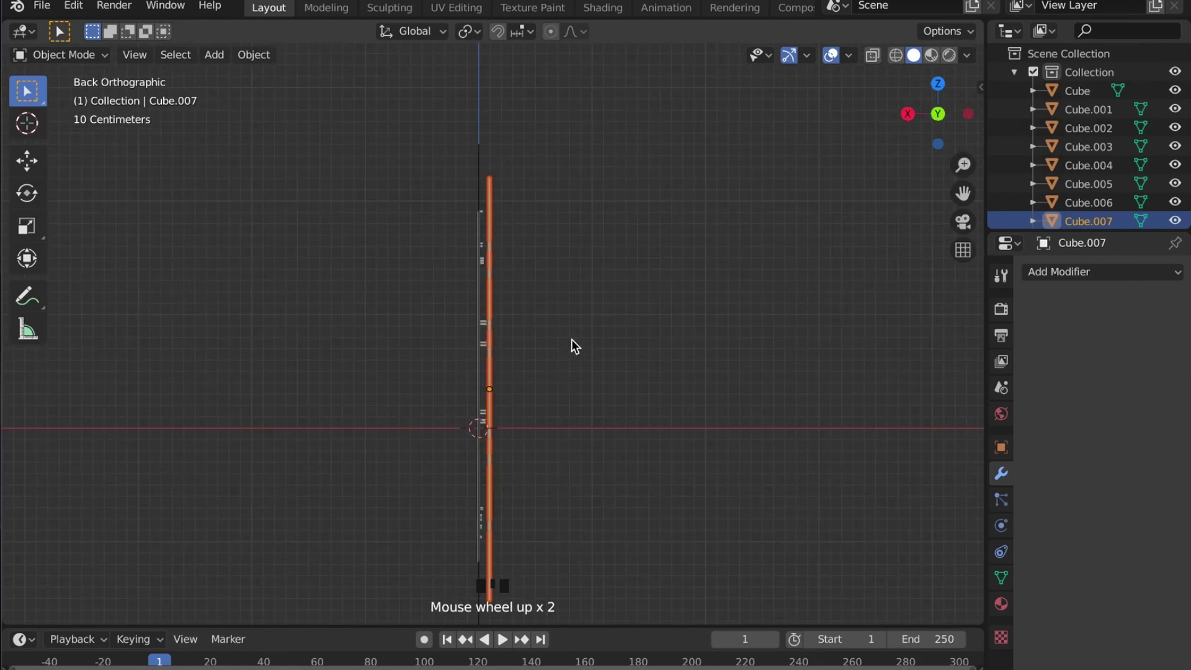
pyautogui.scroll(6, 511, 324)
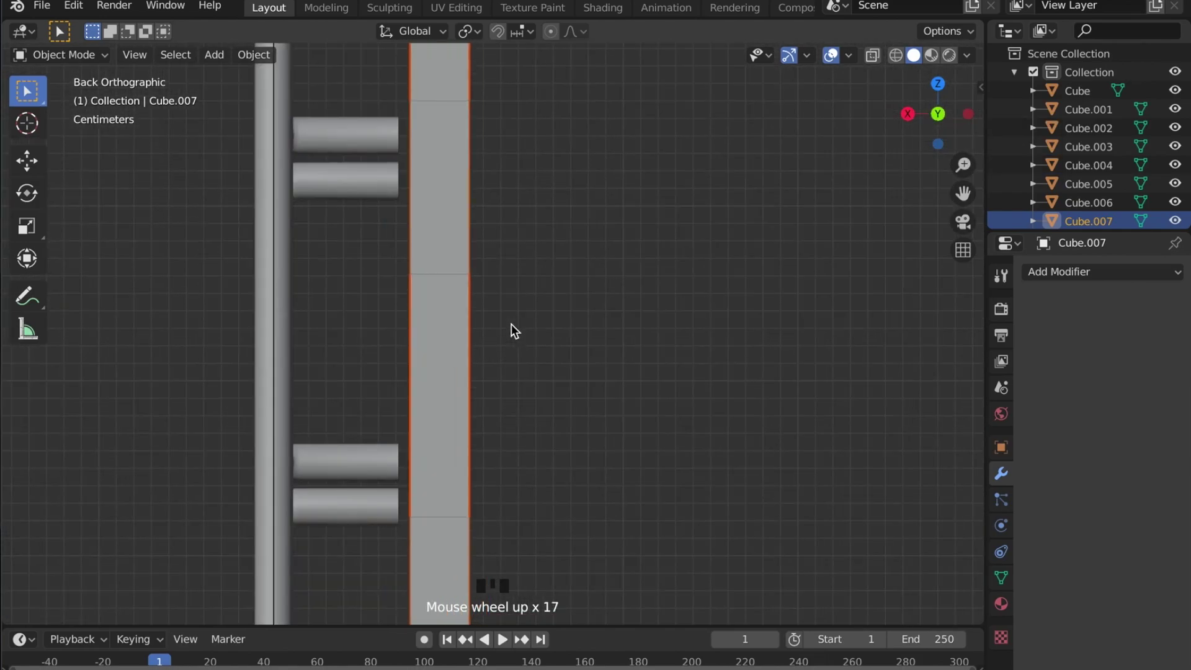
pyautogui.press('g')
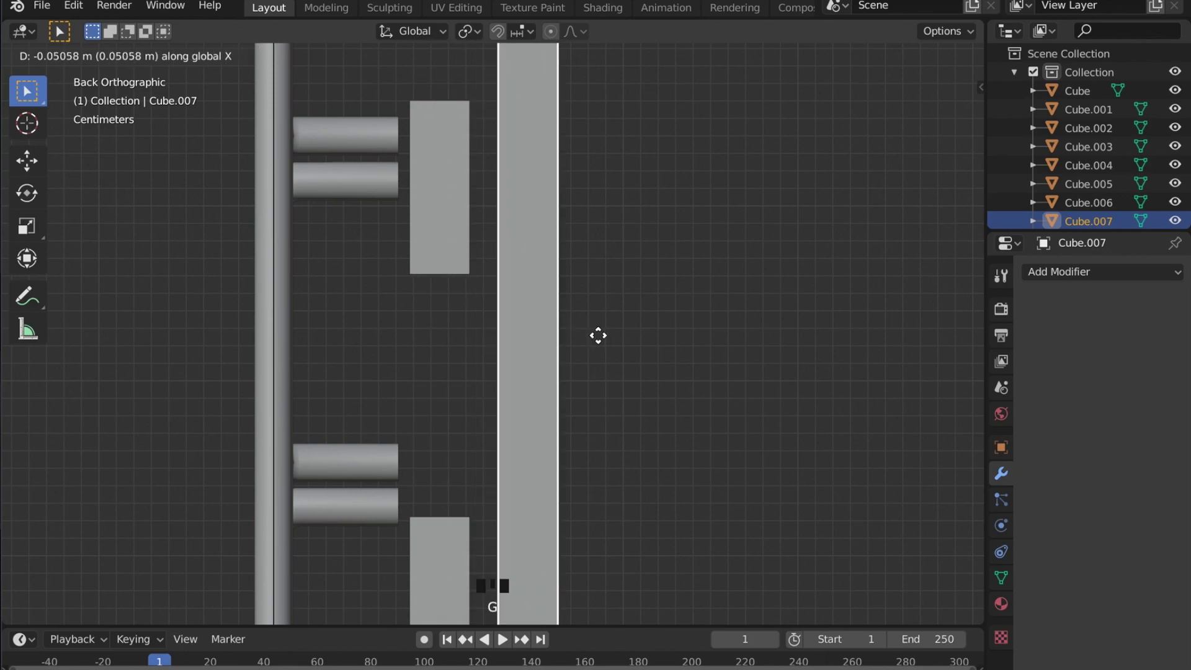
pyautogui.click(433, 394)
# Step: Examine from the front and above how the metal bars sit behind the neon tubes
pyautogui.scroll(-2, 434, 394)
pyautogui.moveTo(434, 394); pyautogui.dragTo(679, 413, button='middle')
pyautogui.scroll(-4, 679, 413)
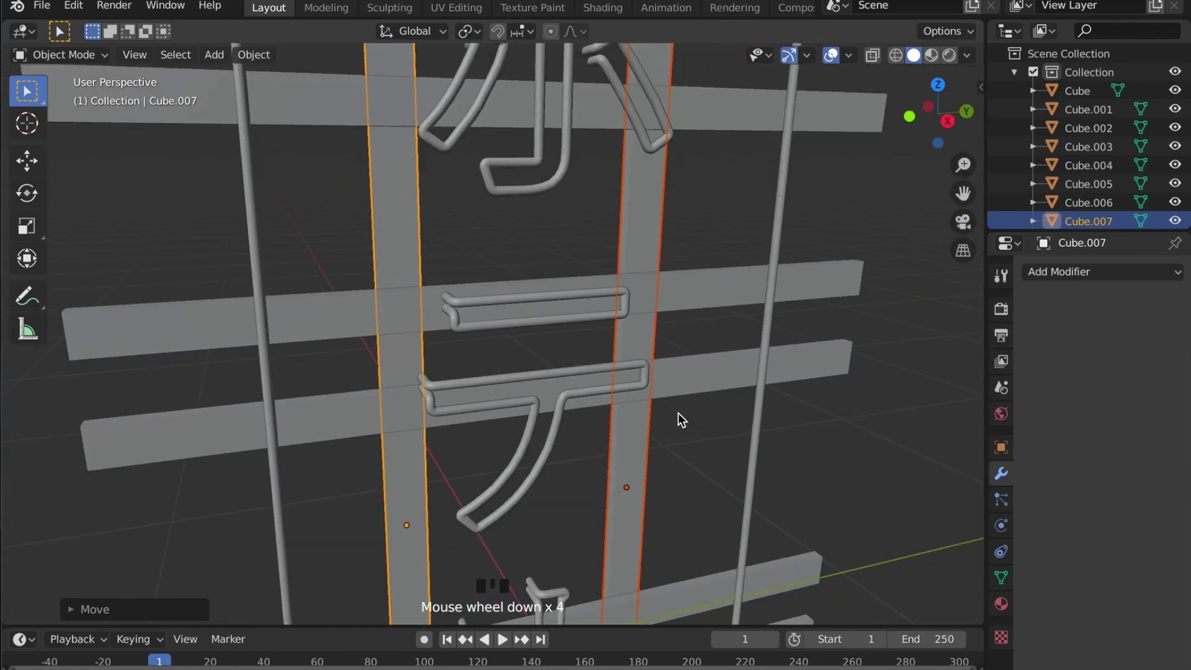
pyautogui.scroll(-4, 695, 411)
pyautogui.click(734, 390)
pyautogui.scroll(-3, 730, 389)
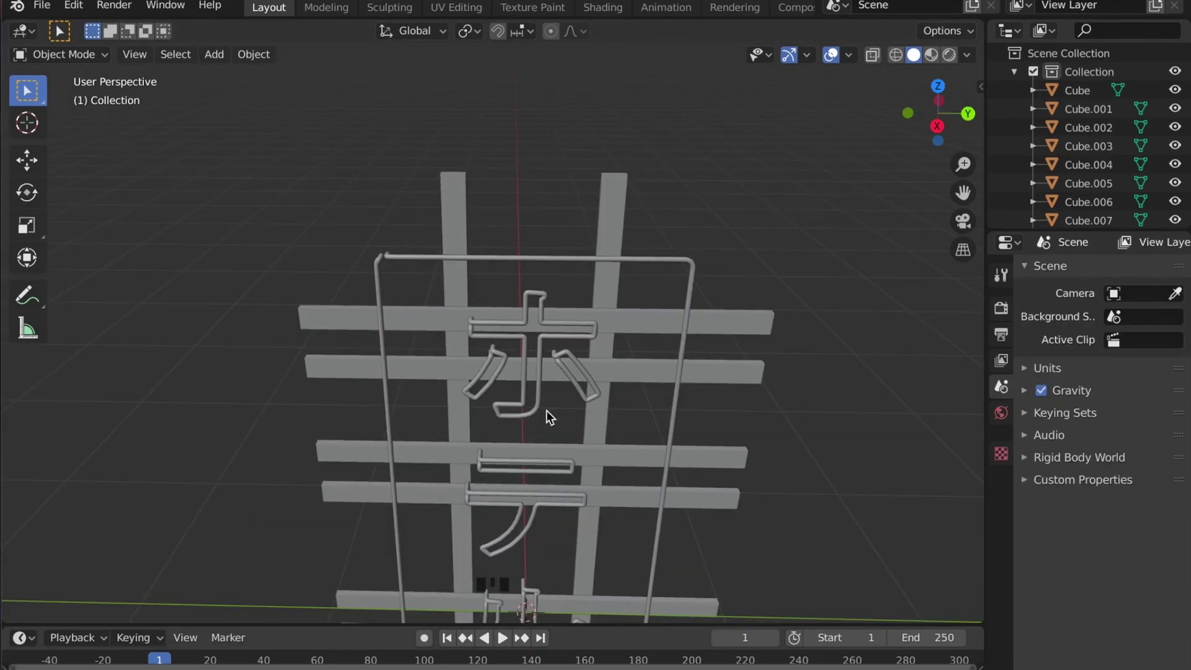
pyautogui.moveTo(548, 411); pyautogui.dragTo(579, 419, button='middle')
pyautogui.scroll(-2, 578, 417)
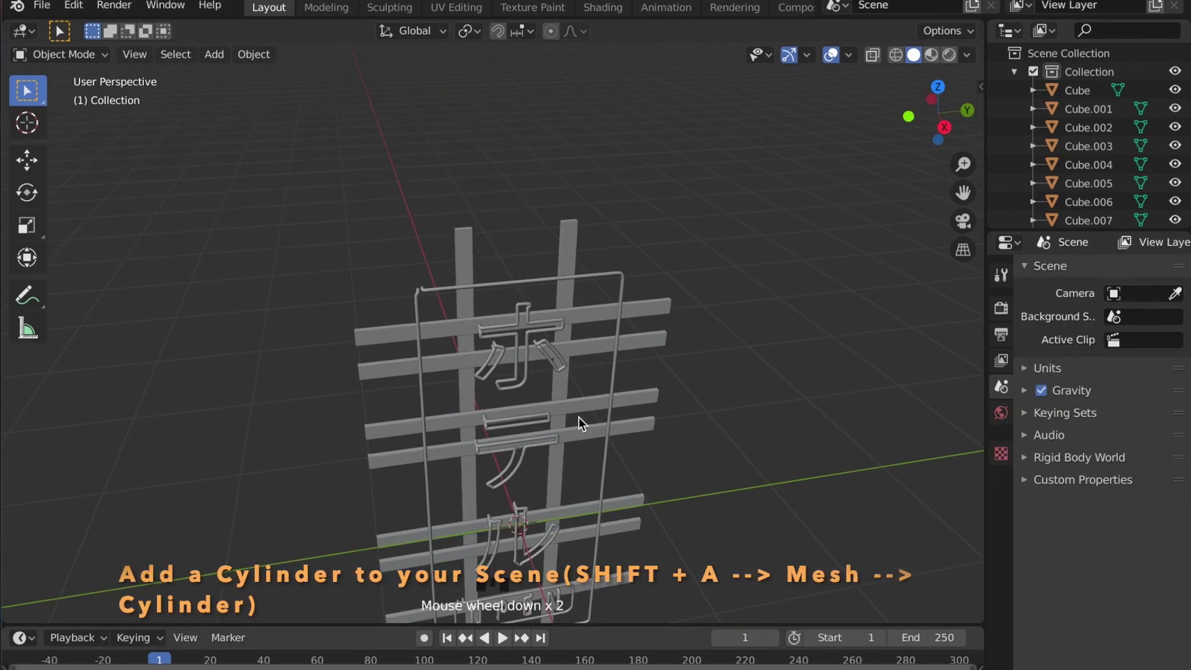
# Step: Add a mesh cylinder to the scene and rotate it 90° around the Y axis
pyautogui.click(578, 417)
pyautogui.hotkey('shift', 'a')
pyautogui.moveTo(570, 340)
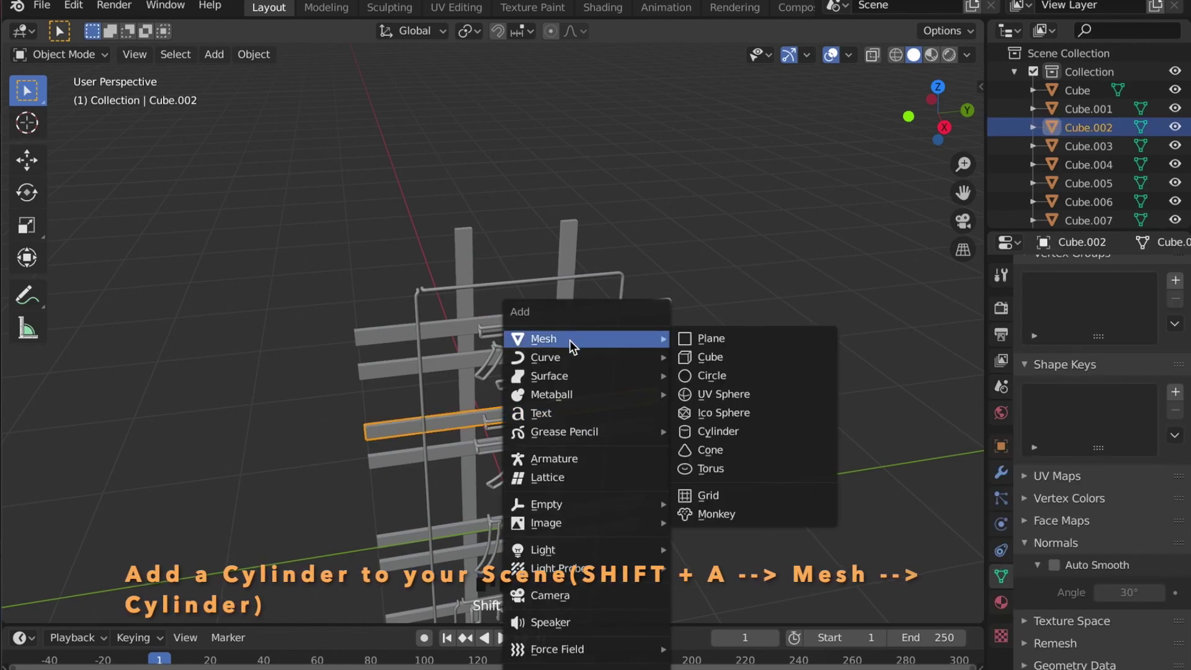
pyautogui.click(734, 434)
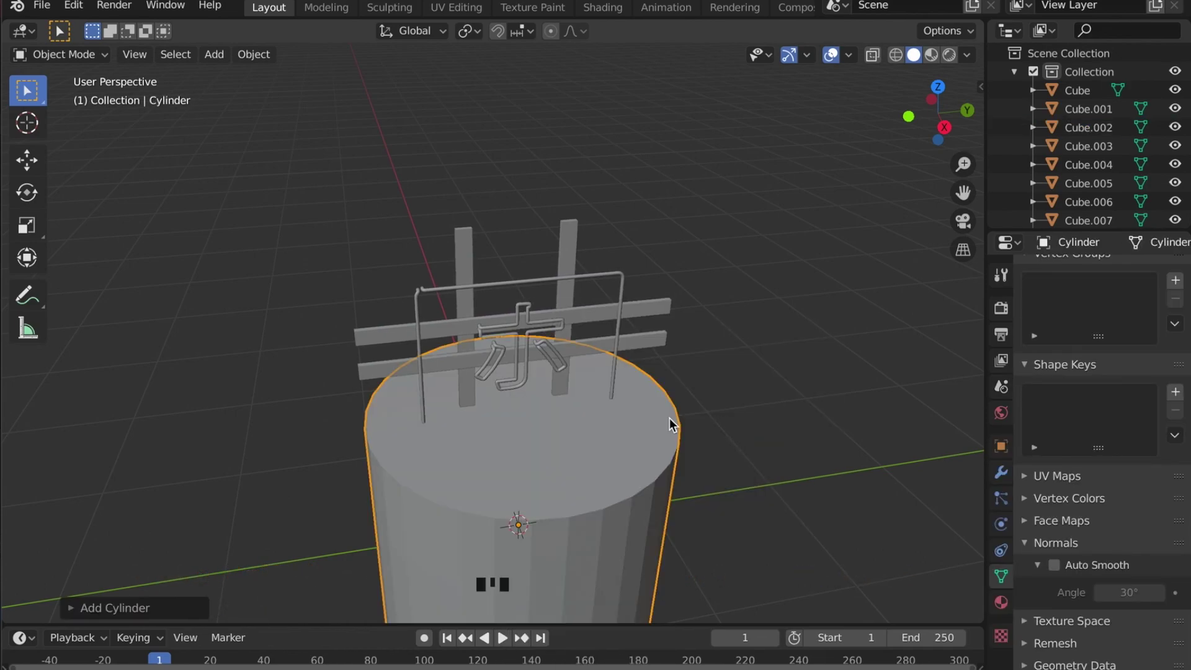
pyautogui.write('r90')
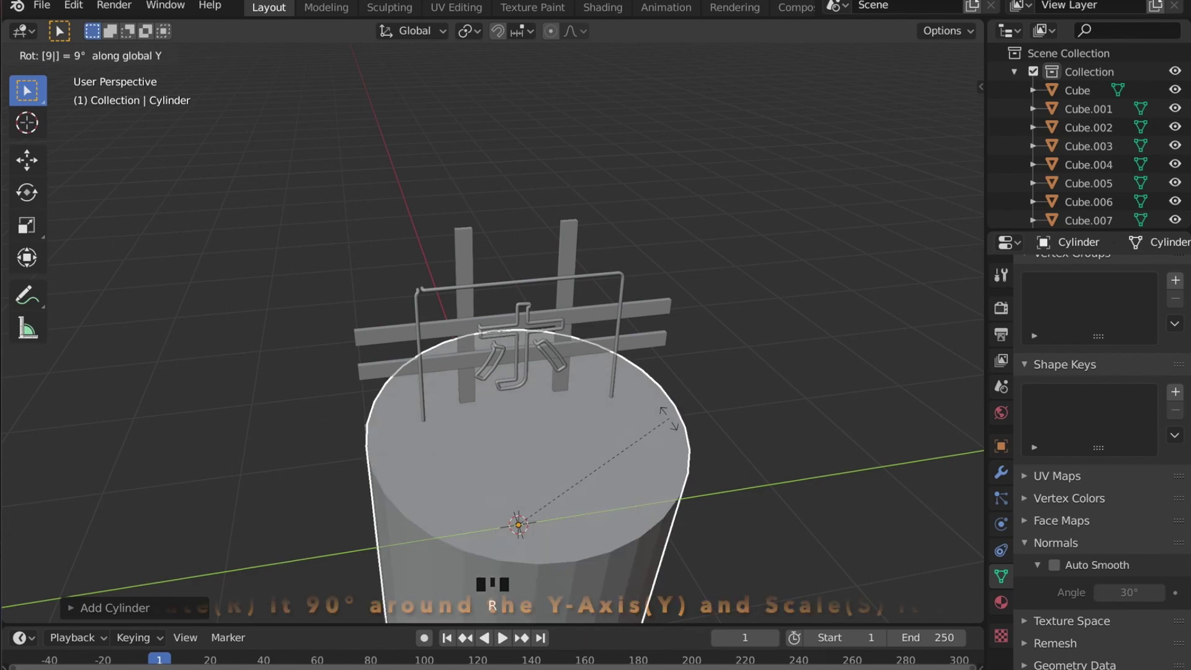
pyautogui.press('Return')
# Step: Scale the cylinder uniformly to about 0.4 and flatten it to about 0.16 along X, forming a thin disc
pyautogui.press('s')
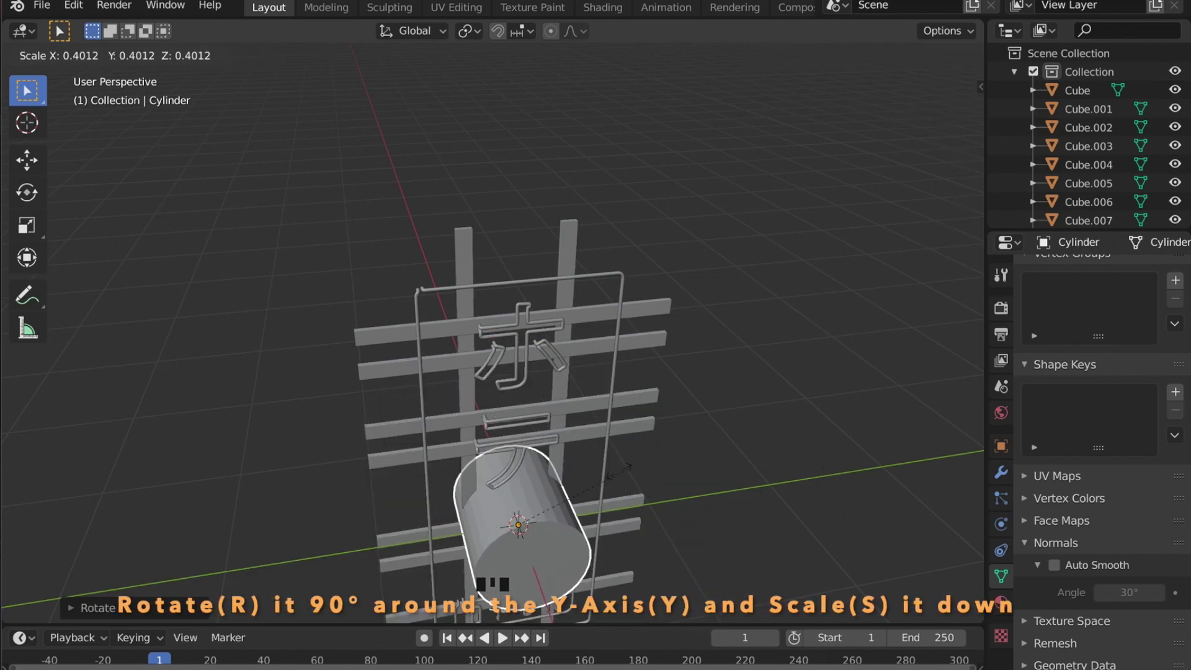
pyautogui.click(695, 457)
pyautogui.press('s')
pyautogui.press('x')
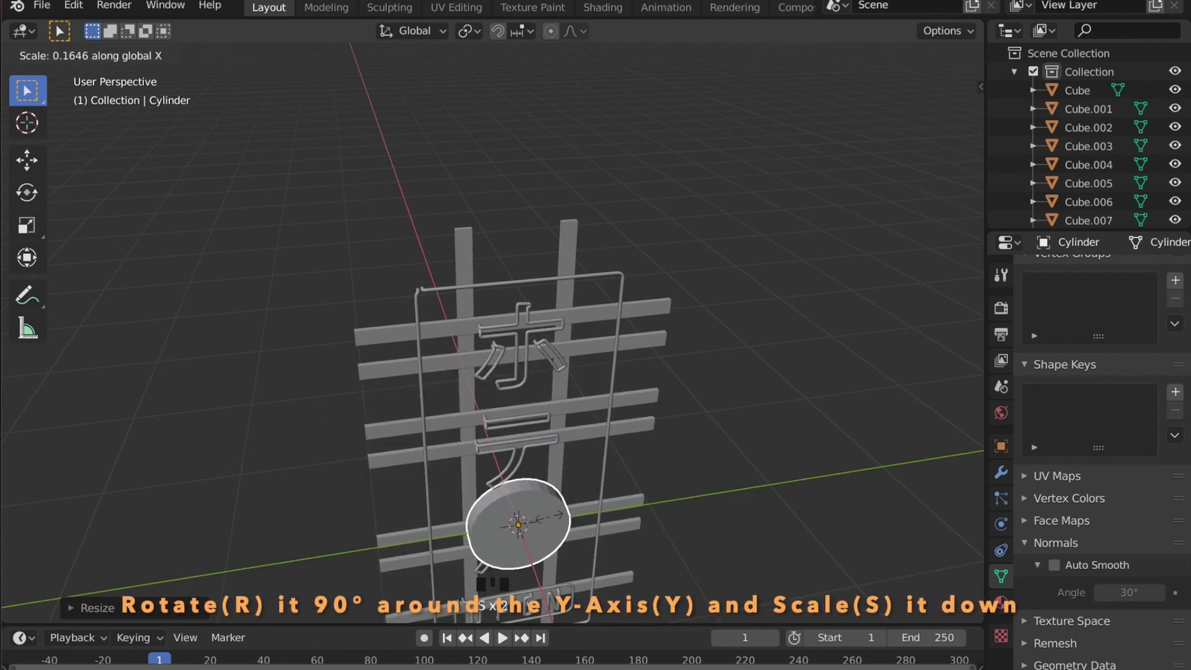
pyautogui.click(554, 523)
pyautogui.moveTo(554, 506); pyautogui.dragTo(874, 172, button='middle')
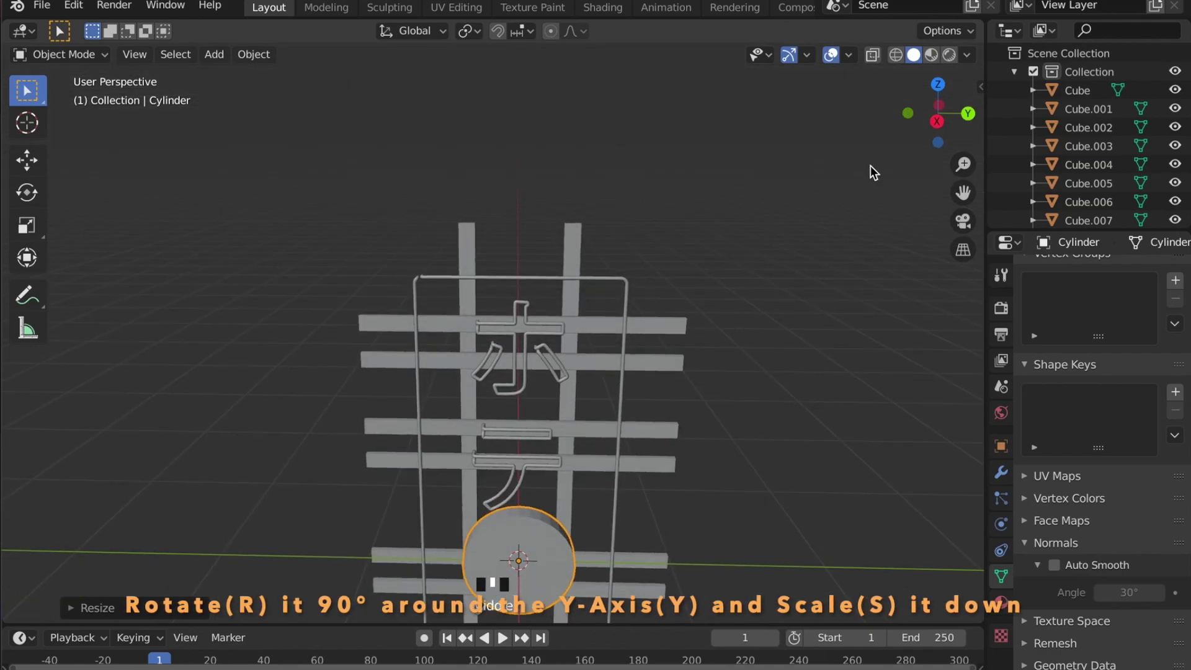
pyautogui.click(938, 106)
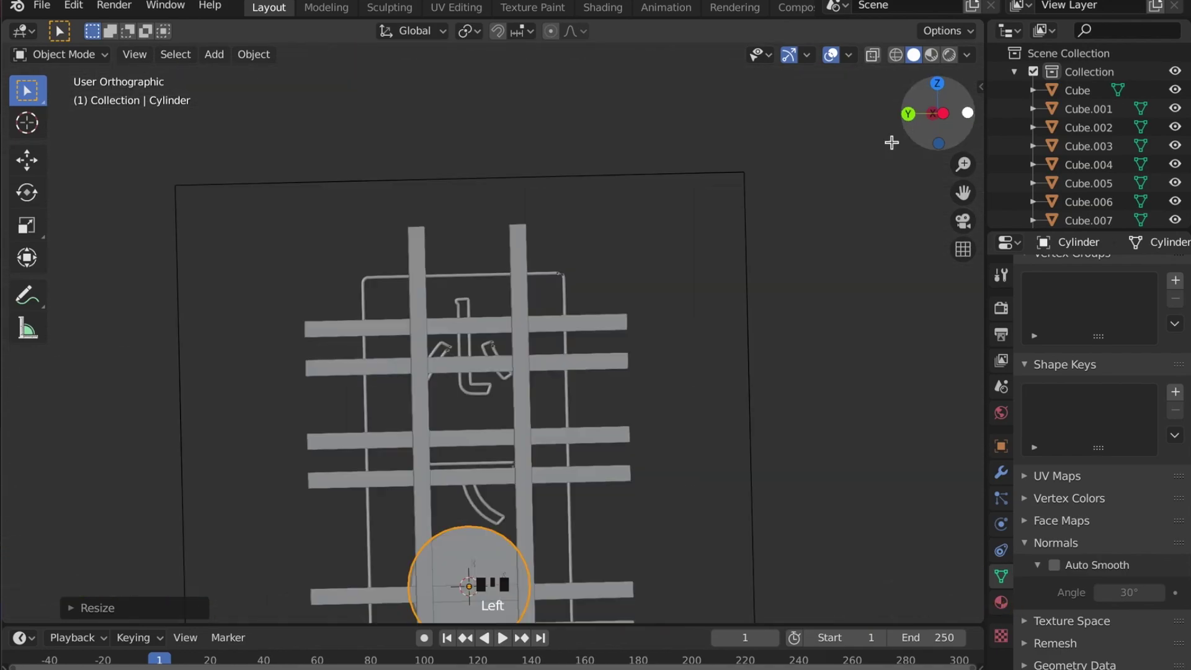
# Step: Place the disc over the loose tube ends at the upper character's crossbar and scale it uniformly to about 0.24
pyautogui.click(938, 113)
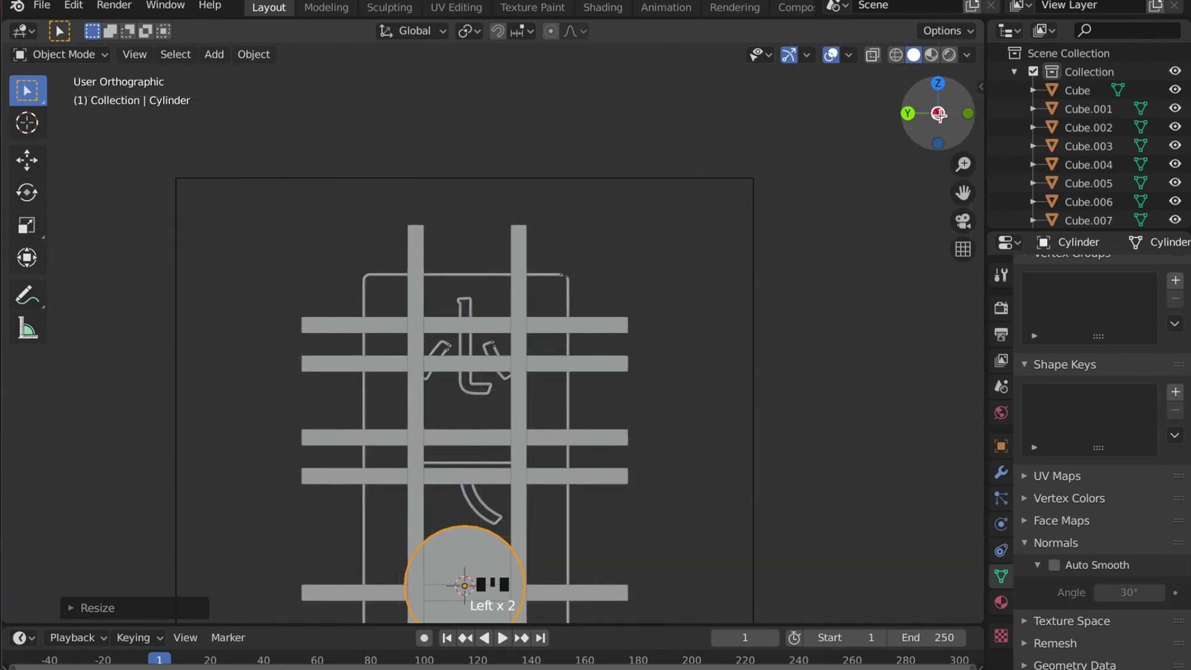
pyautogui.scroll(1, 549, 415)
pyautogui.scroll(2, 548, 414)
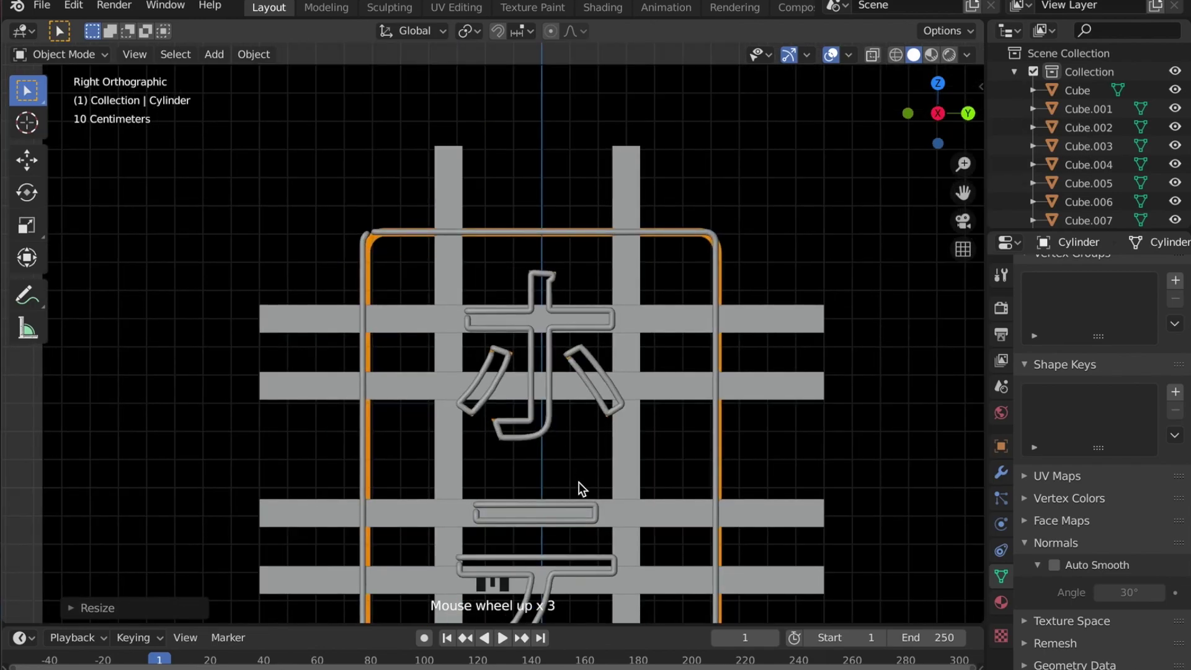
pyautogui.press('g')
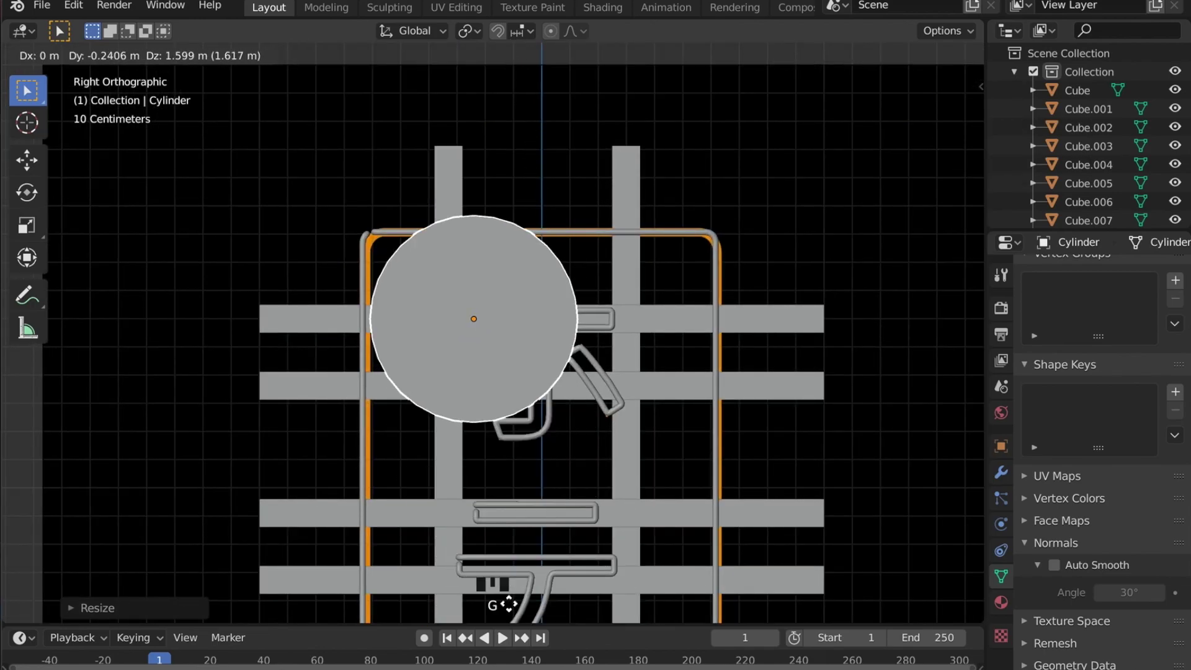
pyautogui.click(508, 604)
pyautogui.press('s')
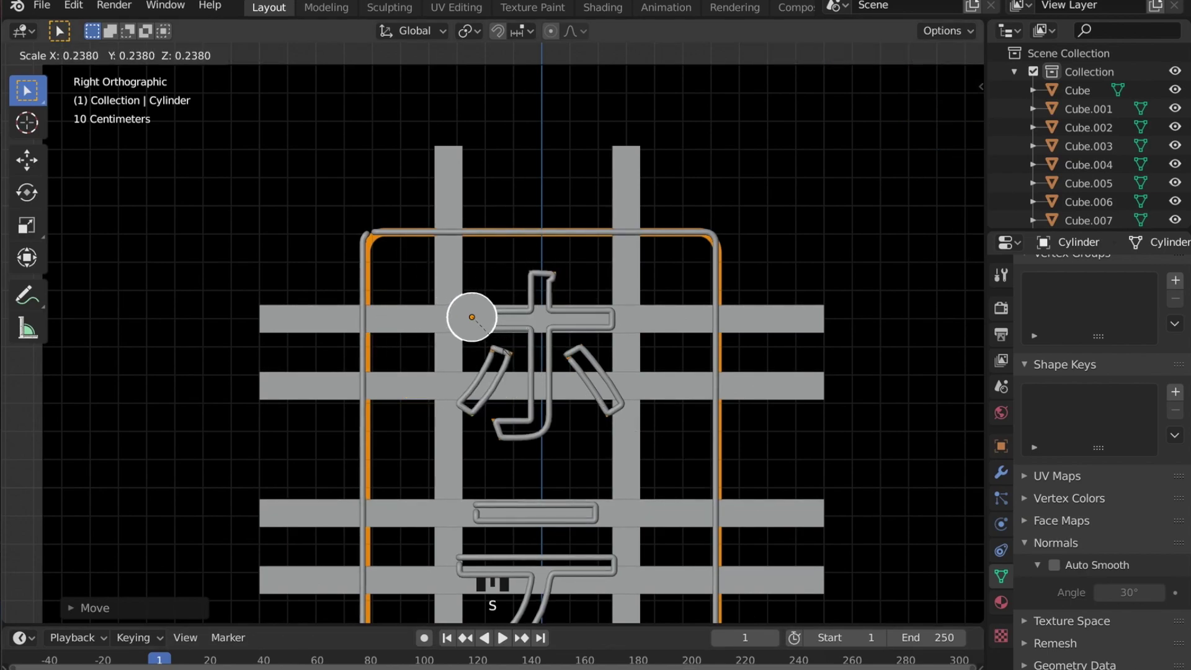
pyautogui.click(485, 334)
# Step: Move the disc about 0.06 m in the negative X direction, between the horizontal bar and the neon tube ends
pyautogui.moveTo(468, 353); pyautogui.dragTo(650, 395, button='middle')
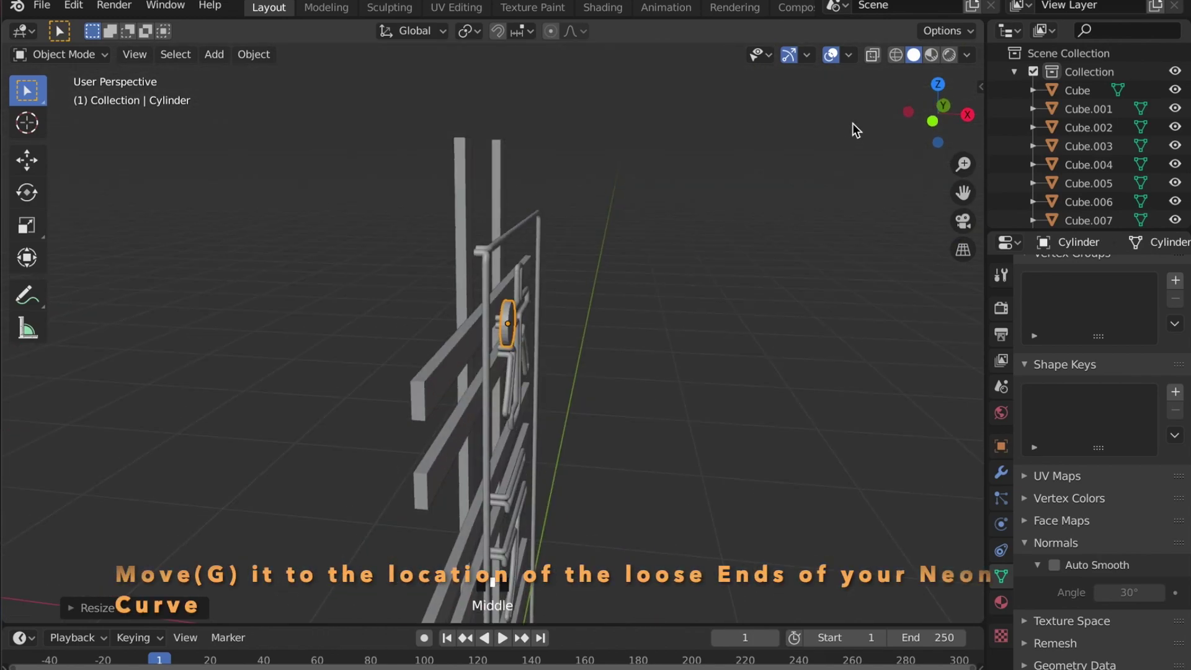
pyautogui.click(934, 119)
pyautogui.scroll(6, 572, 340)
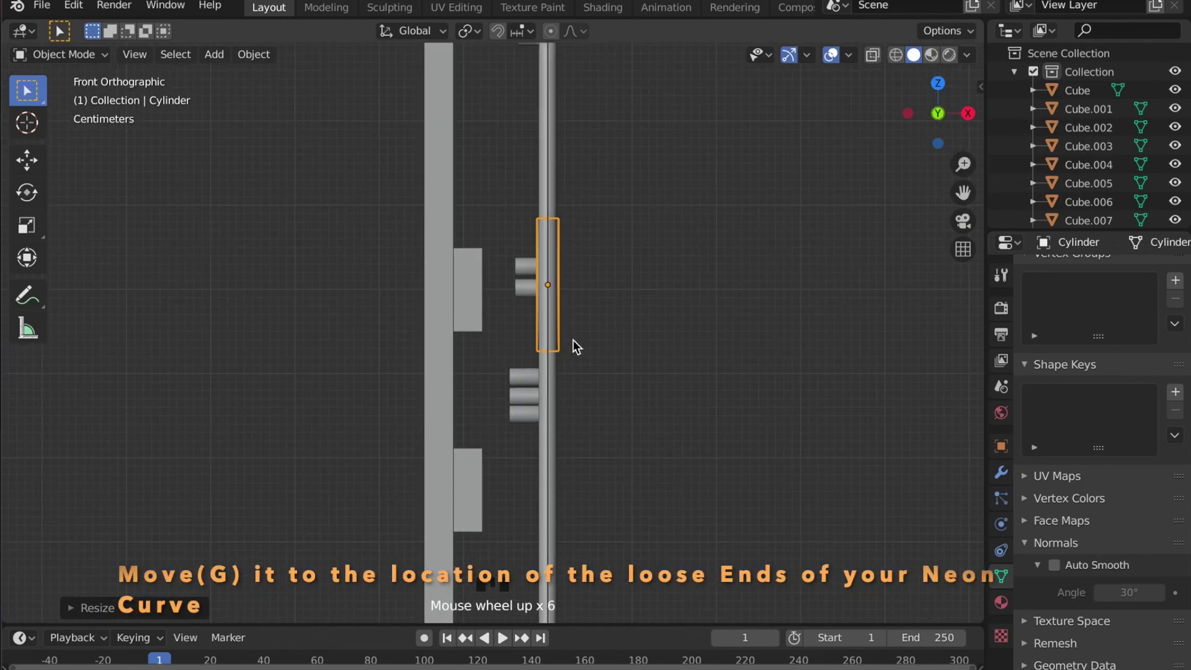
pyautogui.scroll(2, 573, 340)
pyautogui.press('g')
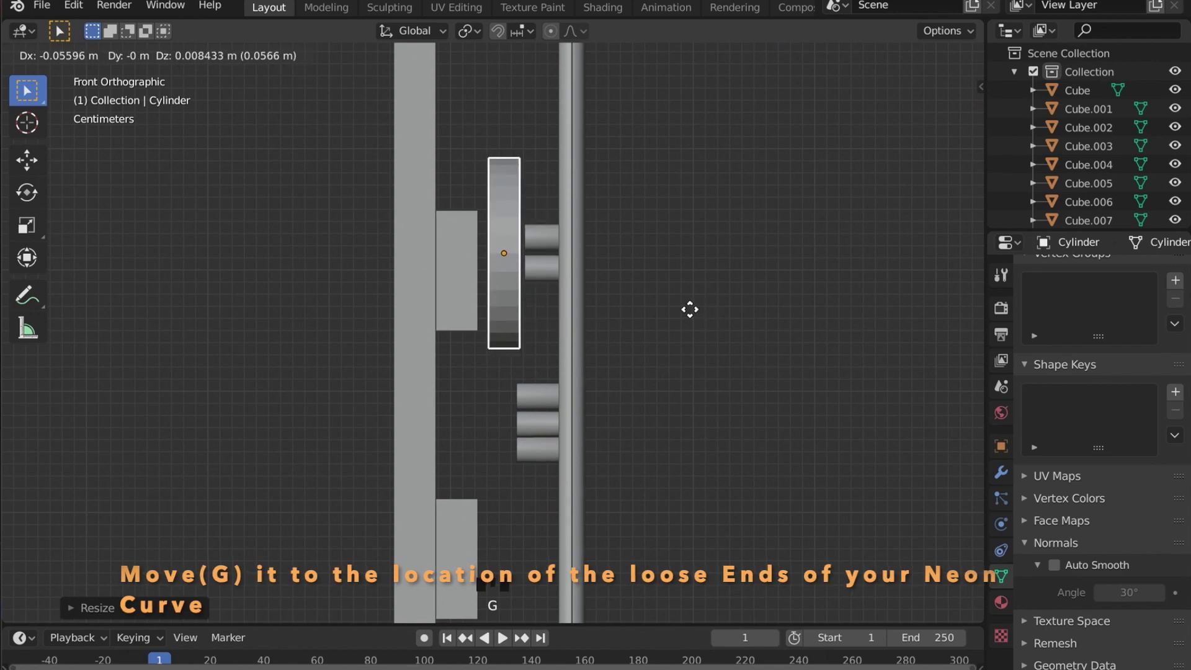
pyautogui.click(685, 309)
# Step: Thicken the disc along X and shift it slightly along X so its back sits flush against the horizontal bar
pyautogui.press('s')
pyautogui.press('x')
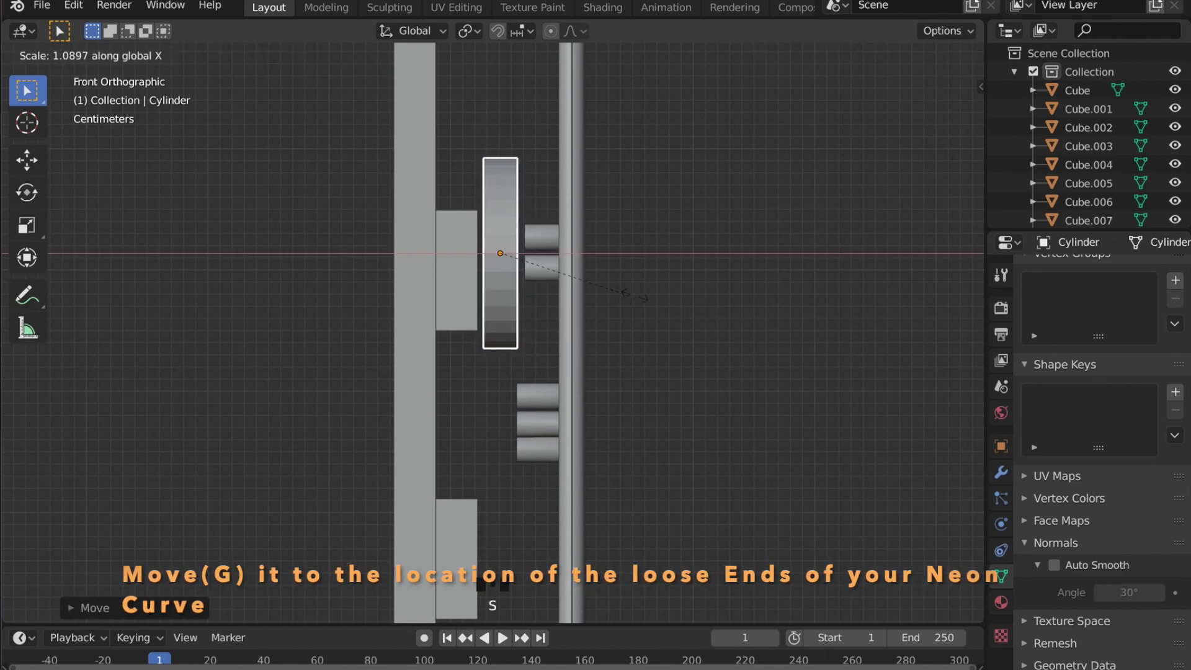
pyautogui.click(662, 298)
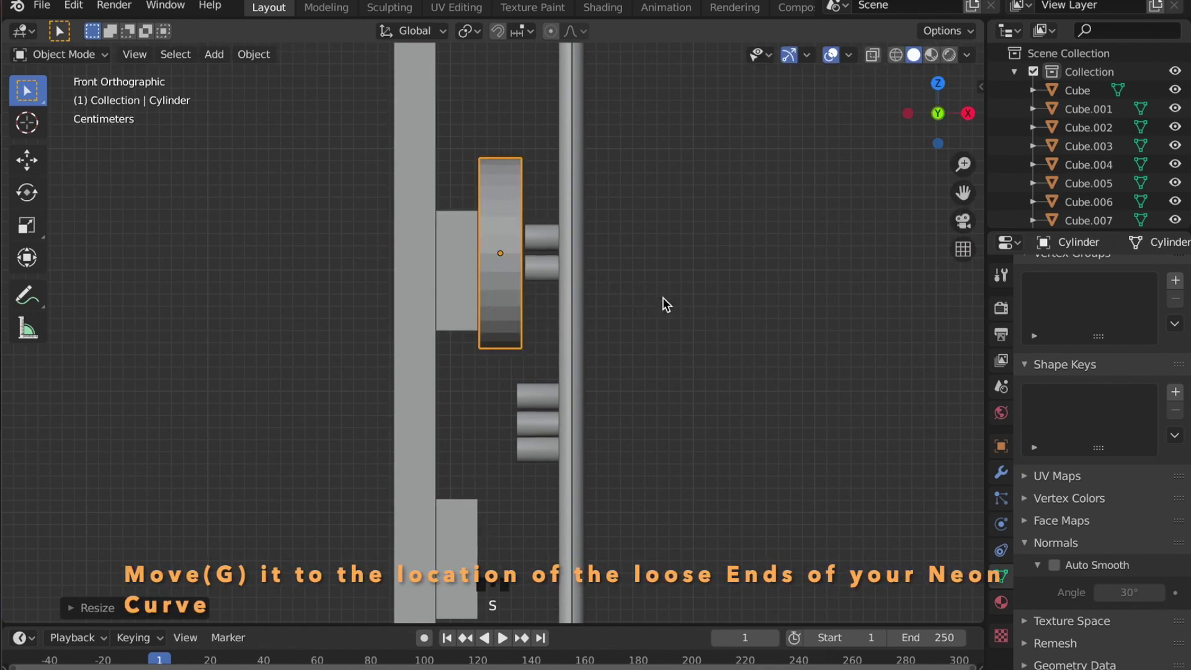
pyautogui.press('g')
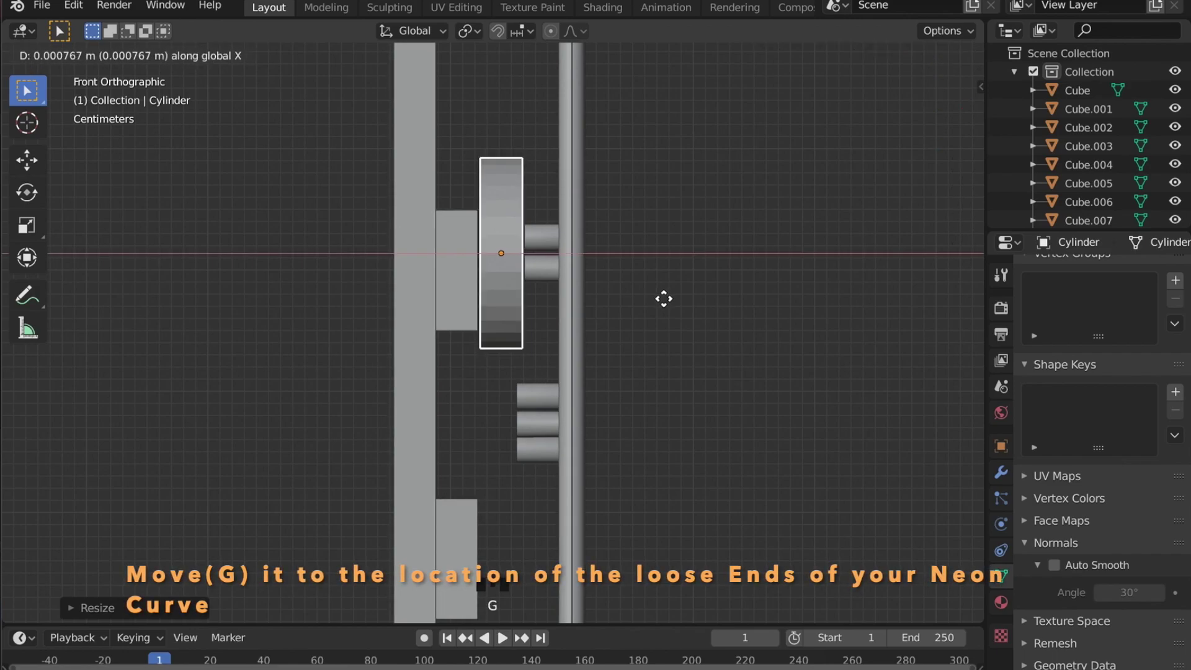
pyautogui.click(664, 299)
pyautogui.press('s')
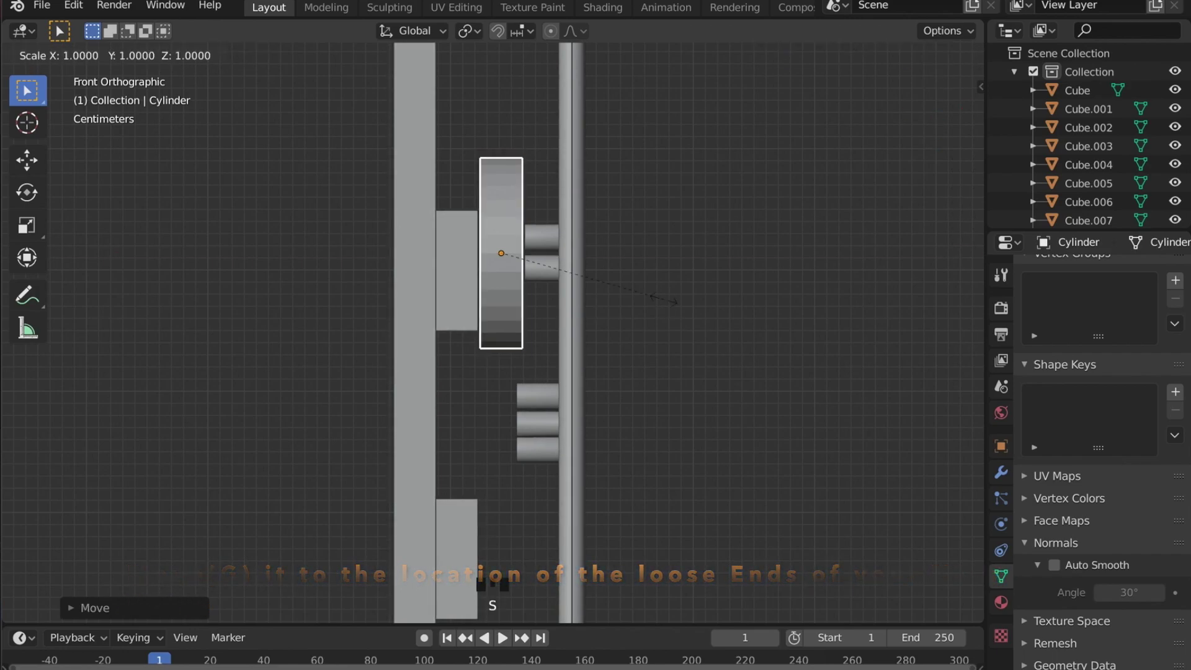
pyautogui.press('x')
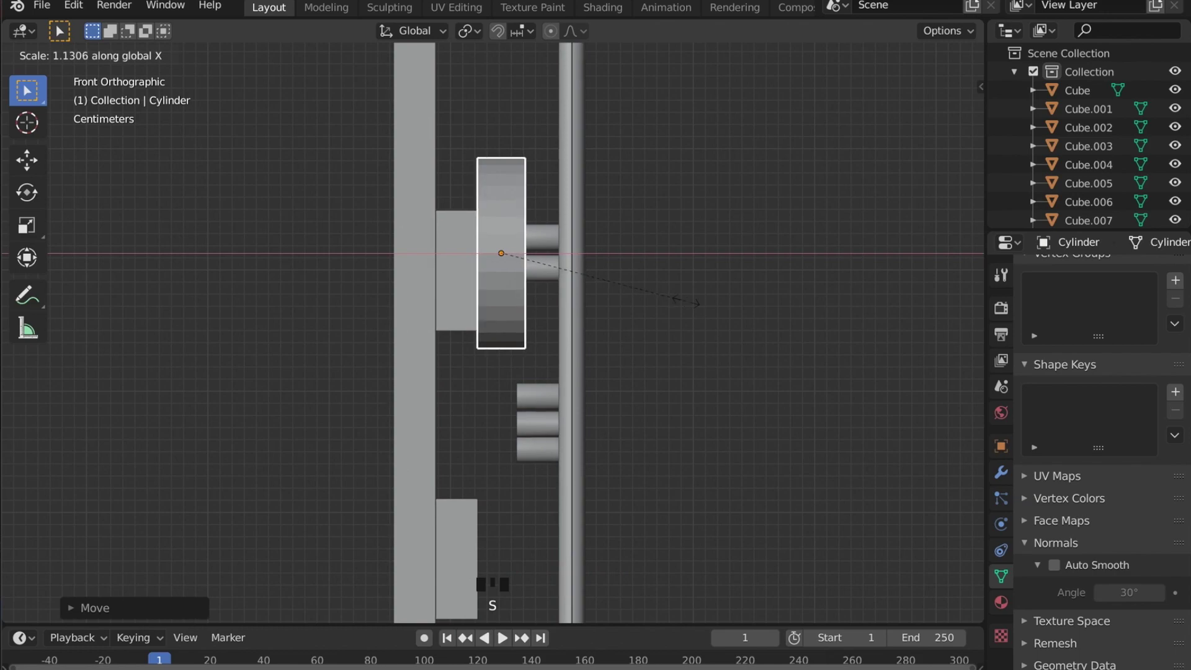
pyautogui.click(692, 303)
pyautogui.press('g')
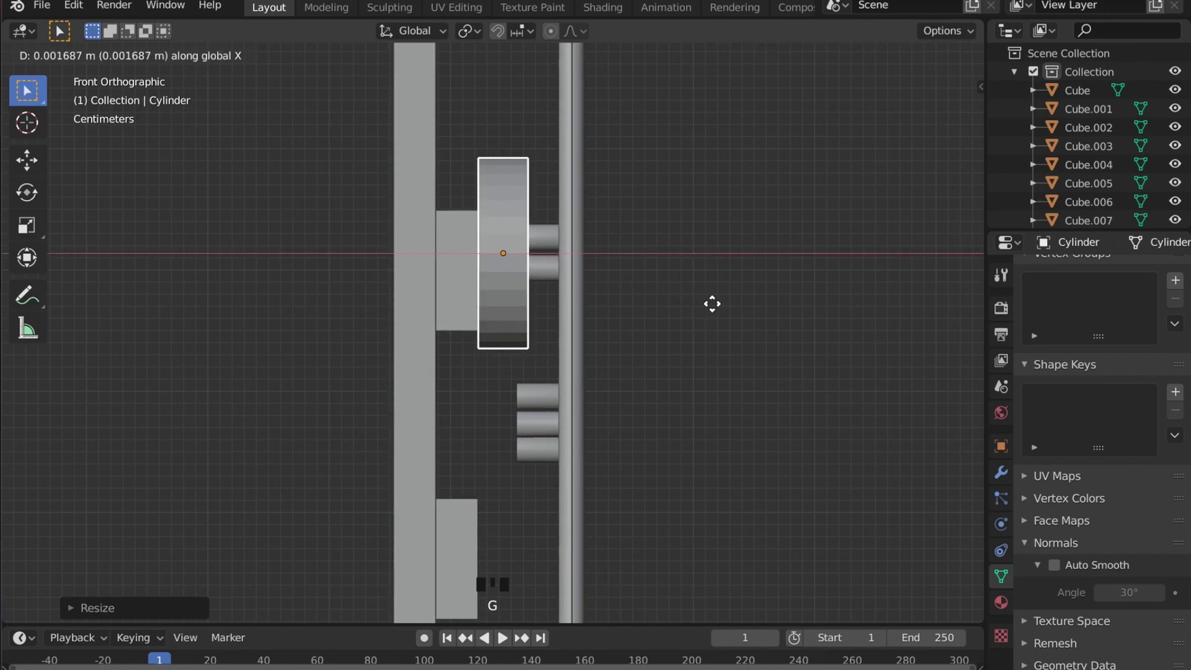
pyautogui.click(715, 304)
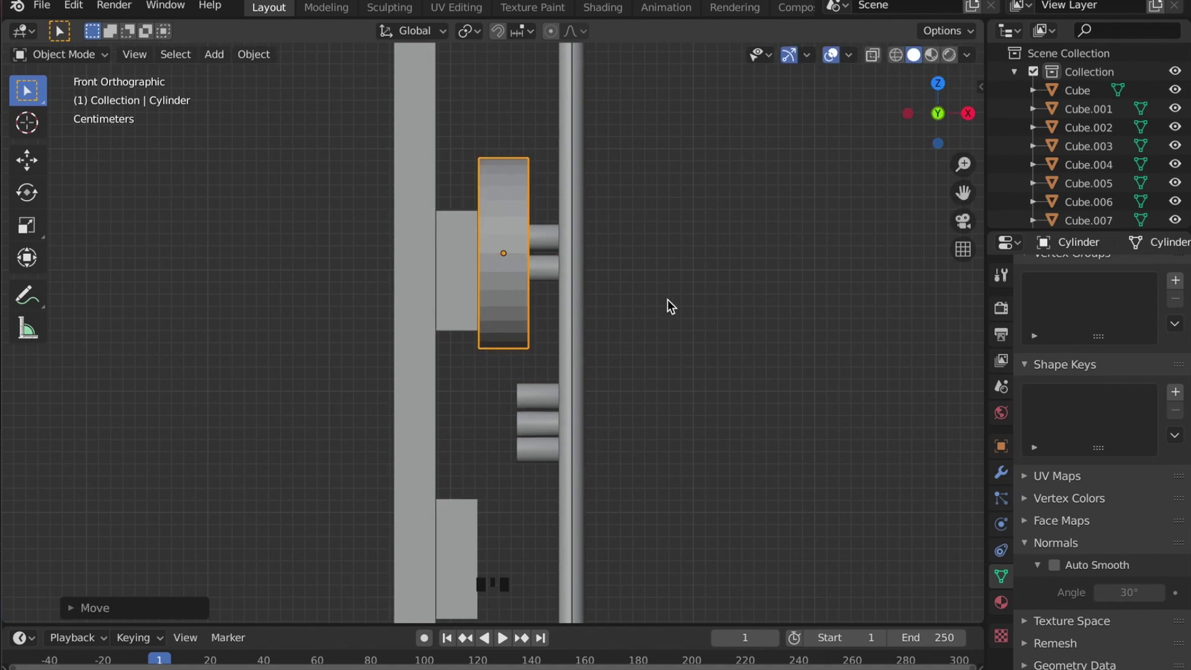
# Step: Shade the disc smooth and enable Auto Smooth for its normals at 30°
pyautogui.moveTo(670, 303); pyautogui.dragTo(420, 271, button='middle')
pyautogui.rightClick(416, 231)
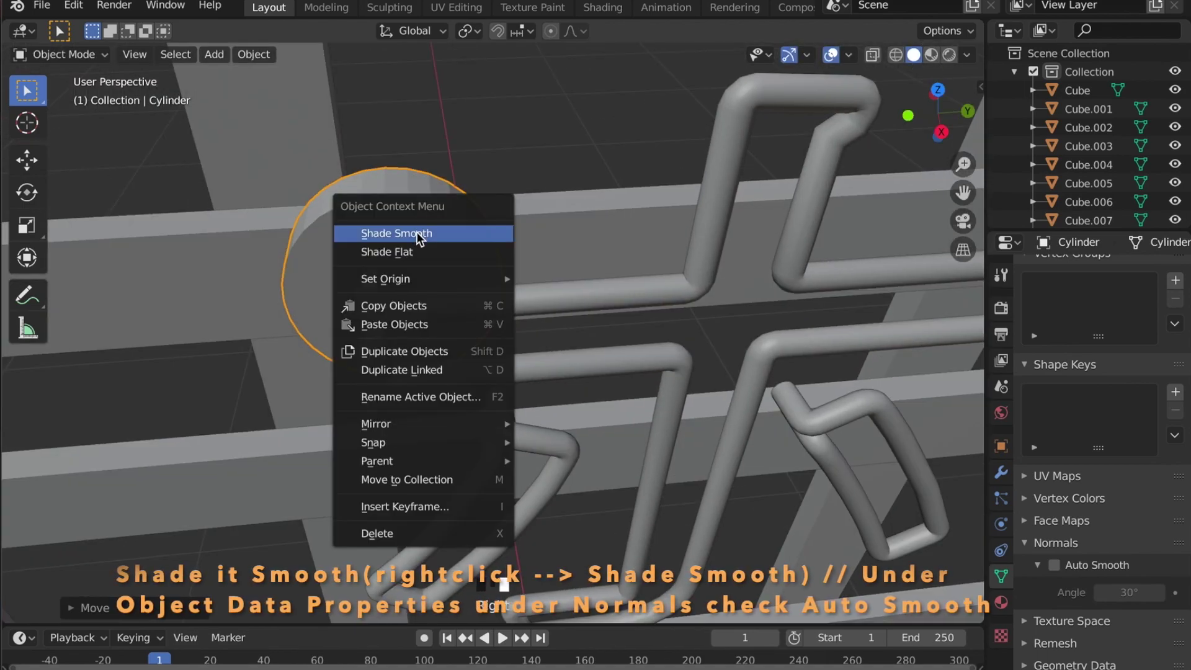
pyautogui.click(415, 232)
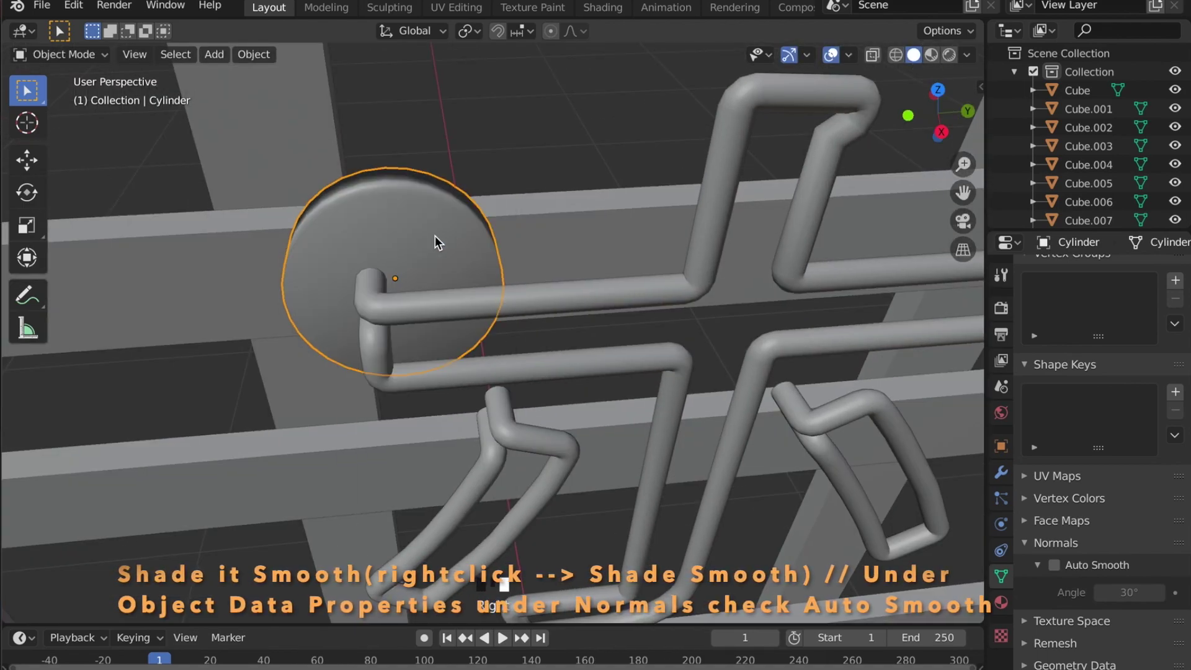
pyautogui.click(1054, 565)
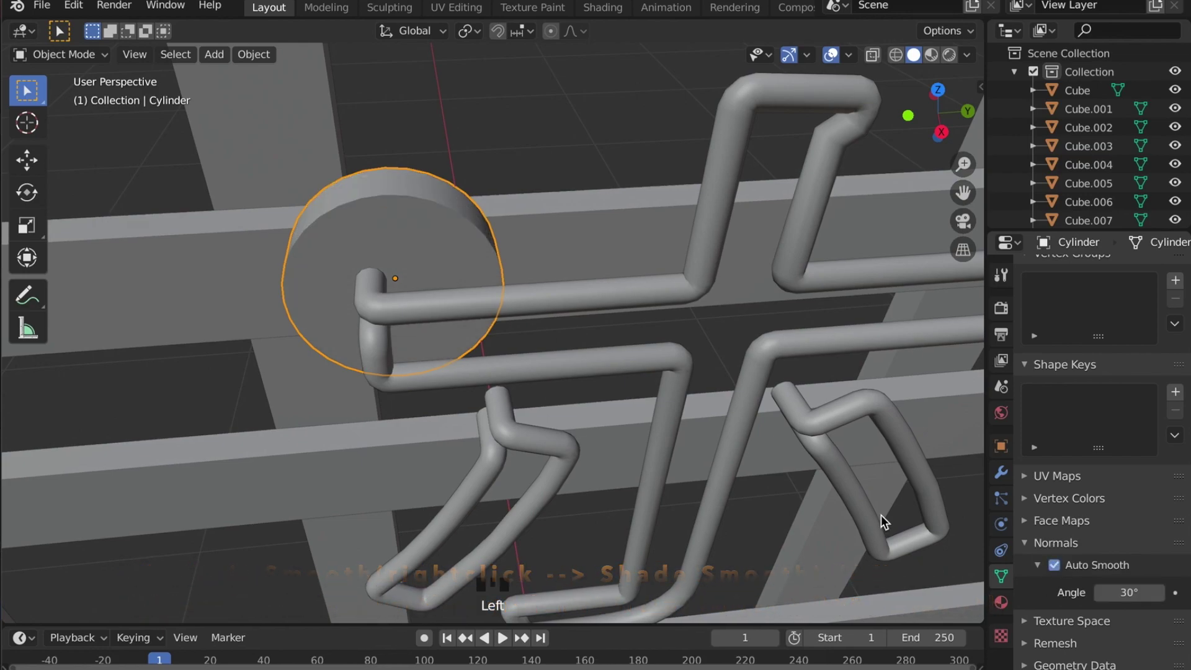
# Step: Duplicate the disc onto the loose ends of the upper character's left side stroke, and duplicate that copy along Y to the right stroke
pyautogui.scroll(-3, 463, 301)
pyautogui.moveTo(462, 301); pyautogui.dragTo(438, 221, button='middle')
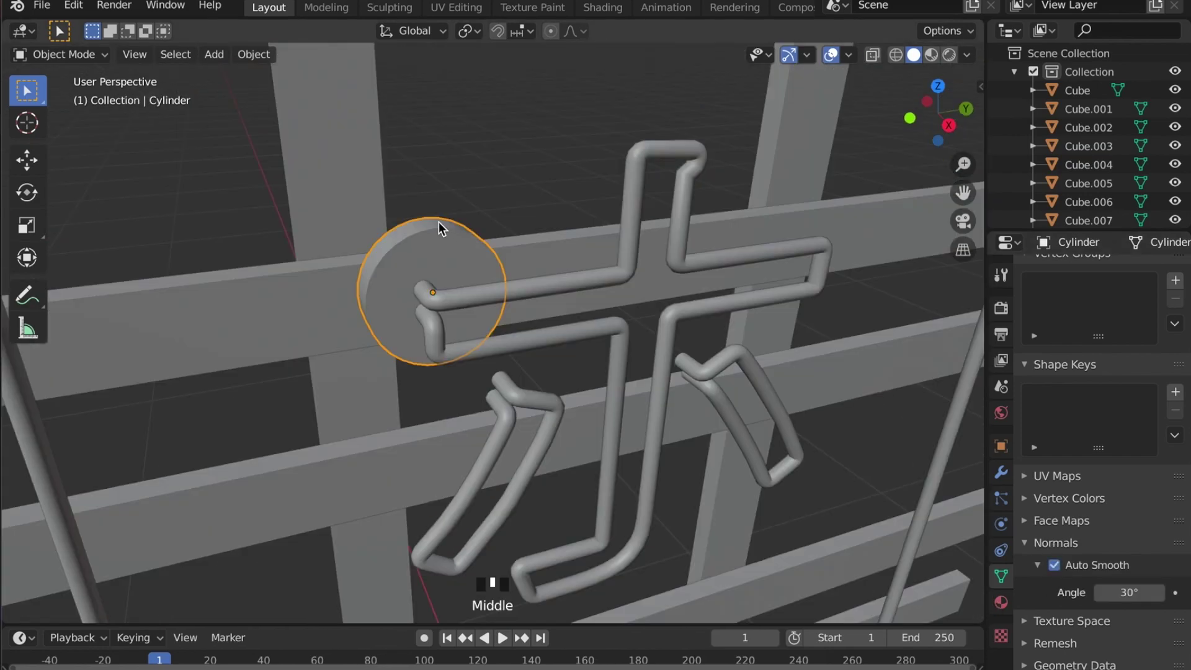
pyautogui.scroll(2, 438, 218)
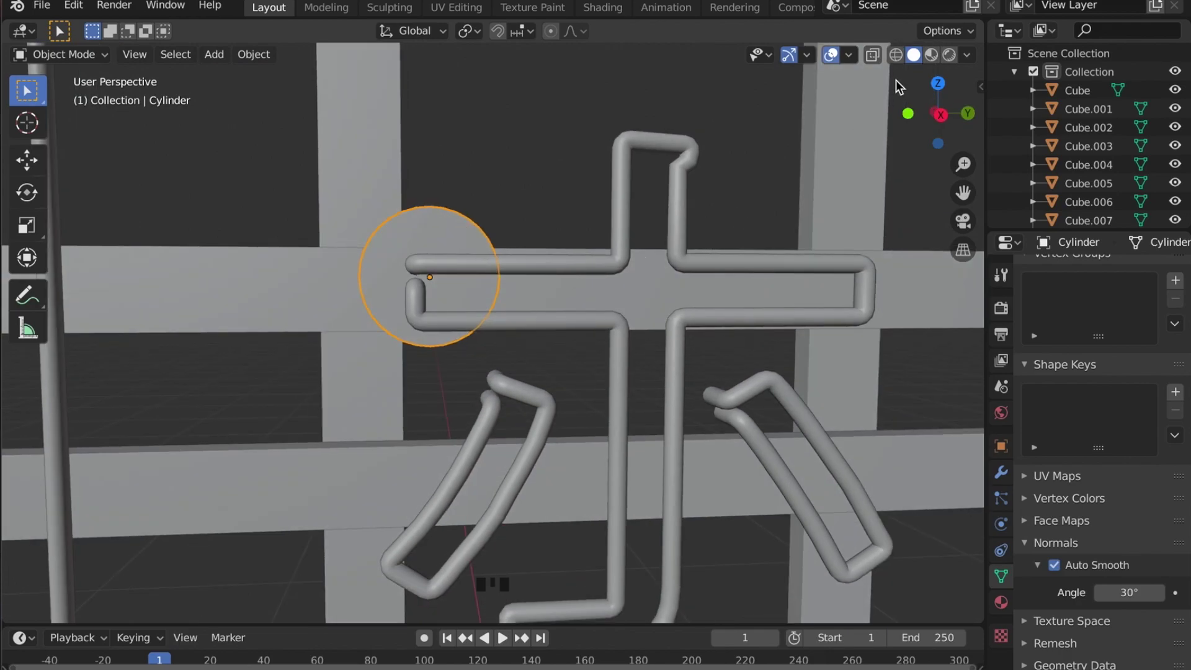
pyautogui.click(937, 113)
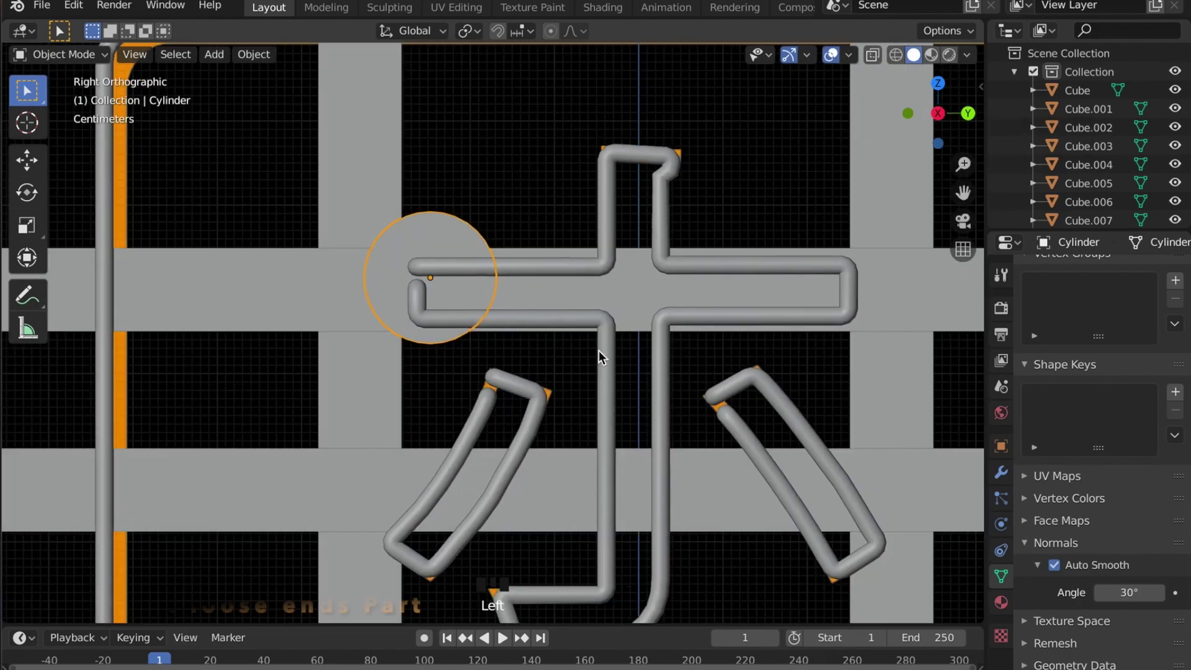
pyautogui.scroll(2, 556, 348)
pyautogui.keyDown('shift'); pyautogui.moveTo(556, 348); pyautogui.dragTo(560, 305, button='middle'); pyautogui.keyUp('shift')
pyautogui.hotkey('shift', 'd')
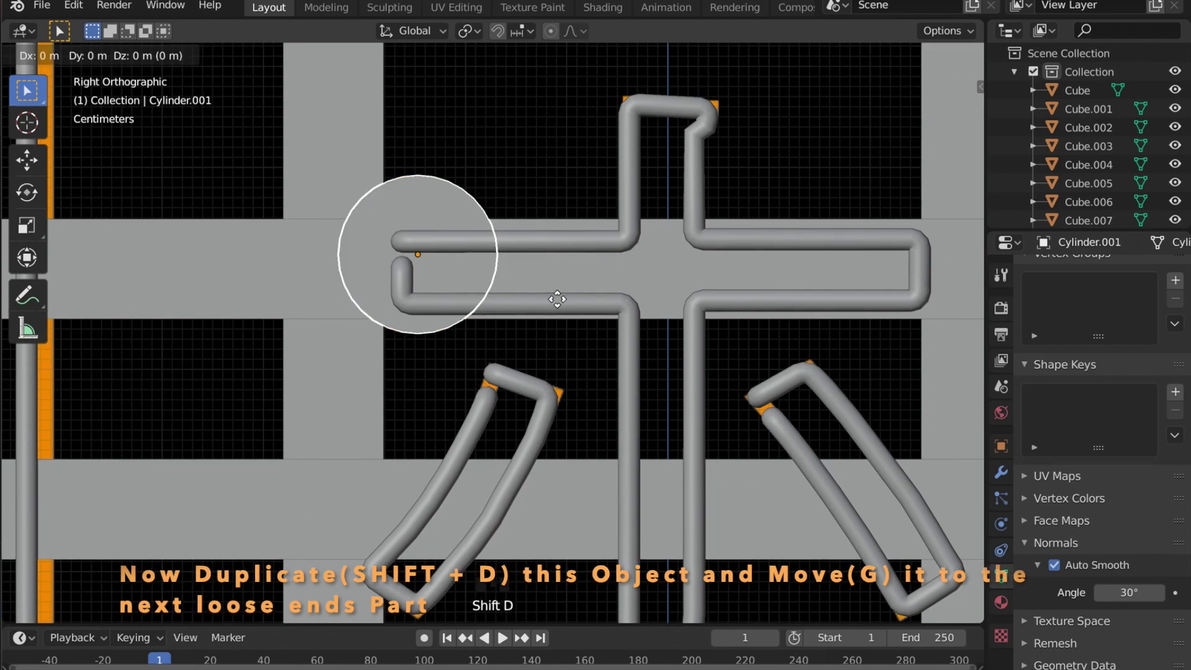
pyautogui.click(632, 467)
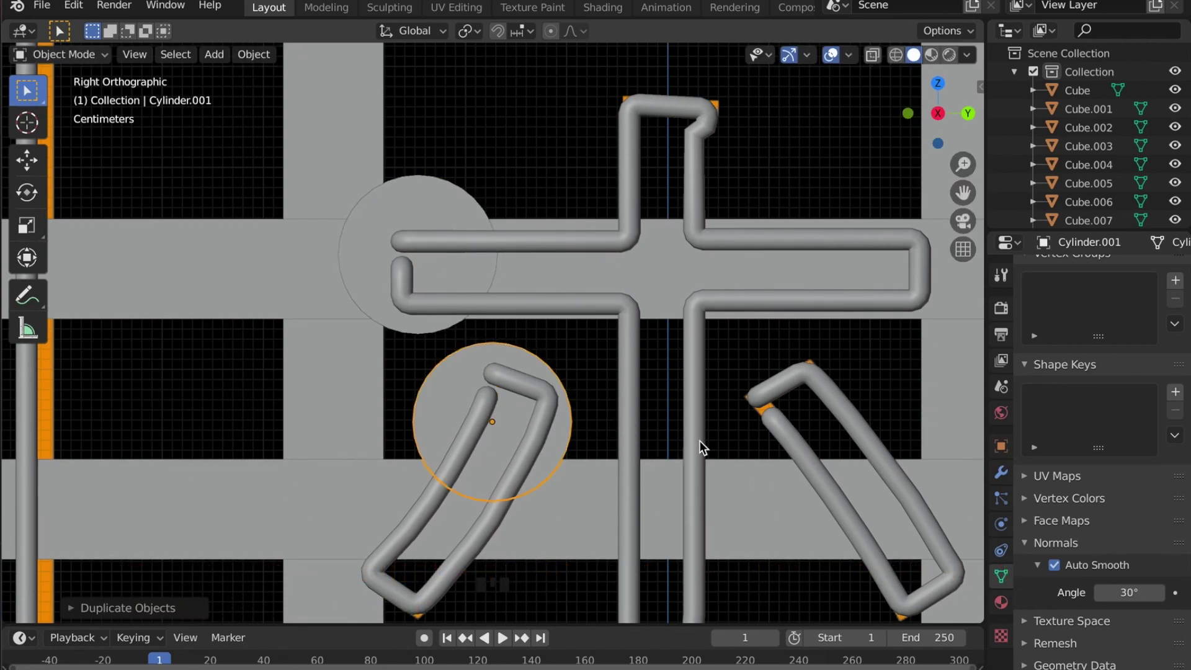
pyautogui.hotkey('shift', 'd')
pyautogui.press('y')
pyautogui.click(981, 447)
# Step: Place another duplicate of the disc on the loose tube ends of the character below
pyautogui.scroll(-5, 713, 447)
pyautogui.keyDown('shift'); pyautogui.moveTo(707, 599); pyautogui.dragTo(577, 292, button='middle'); pyautogui.keyUp('shift')
pyautogui.hotkey('shift', 'd')
pyautogui.click(454, 448)
pyautogui.hotkey('shift', 'd')
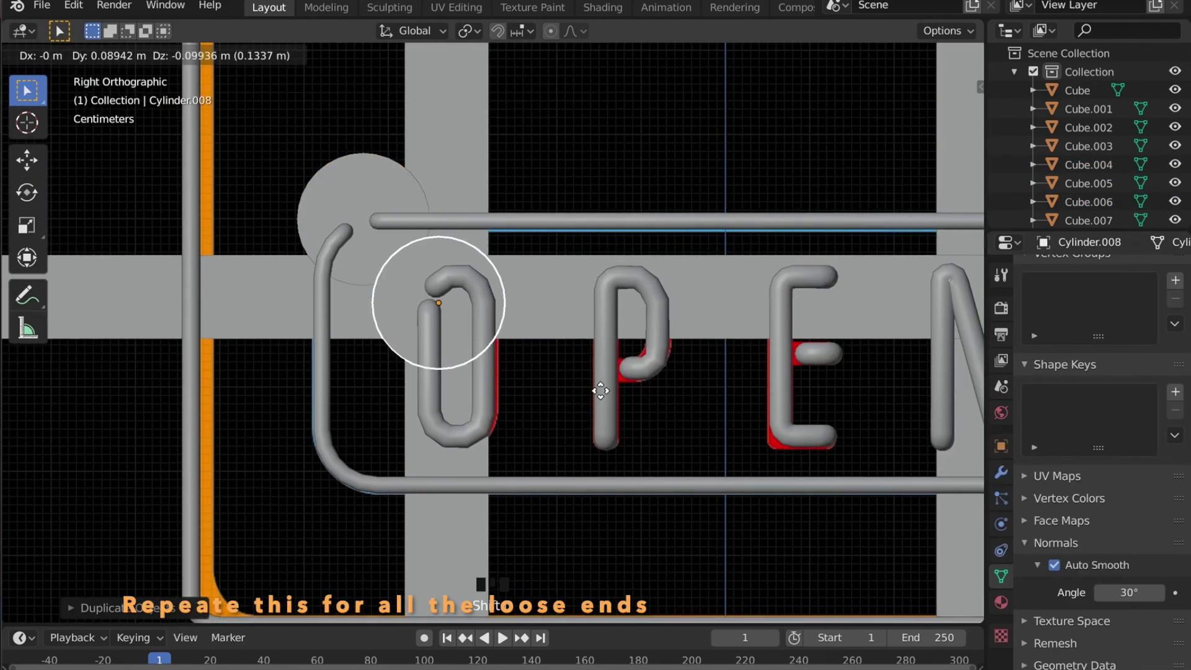
# Step: Place duplicates of the small disc behind the loose tube ends of the letters P, E and N in OPEN
pyautogui.scroll(5, 577, 372)
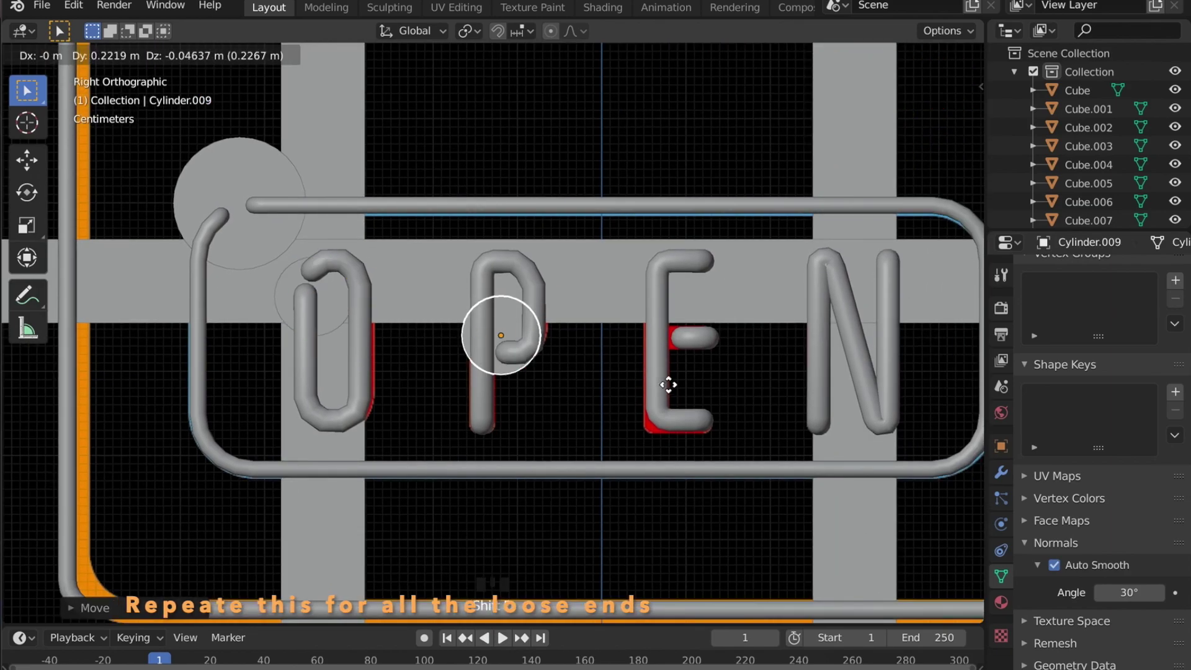
pyautogui.click(503, 338)
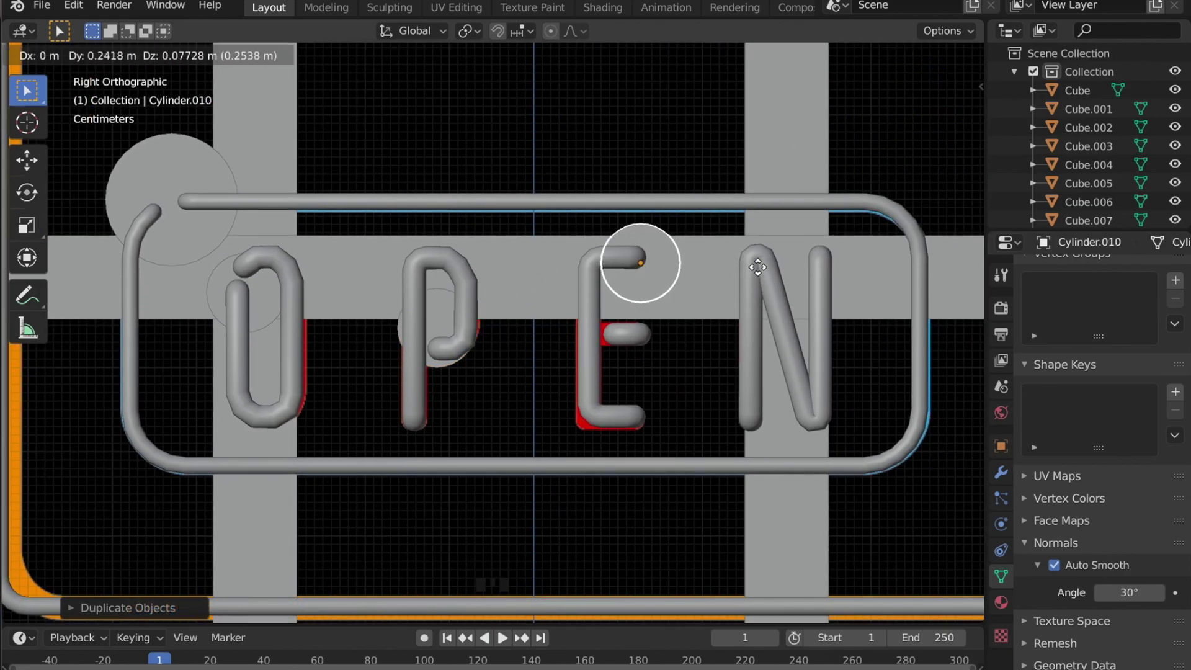
pyautogui.click(757, 266)
pyautogui.hotkey('shift', 'd')
pyautogui.click(676, 280)
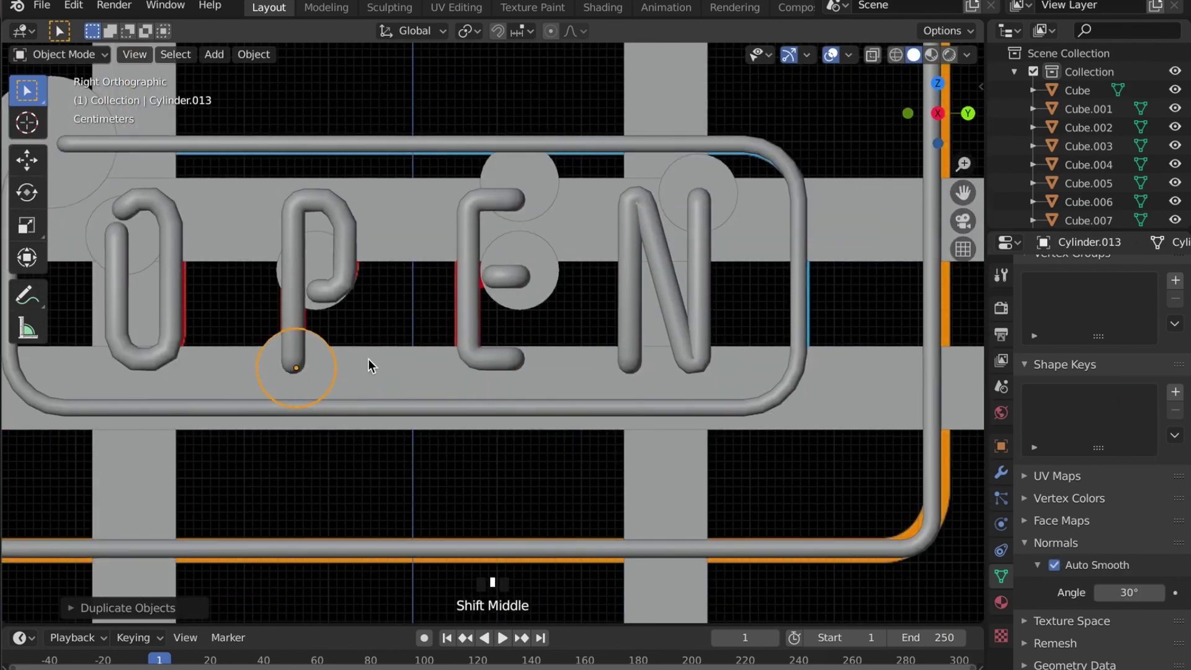
pyautogui.hotkey('shift', 'd')
pyautogui.scroll(-6, 769, 438)
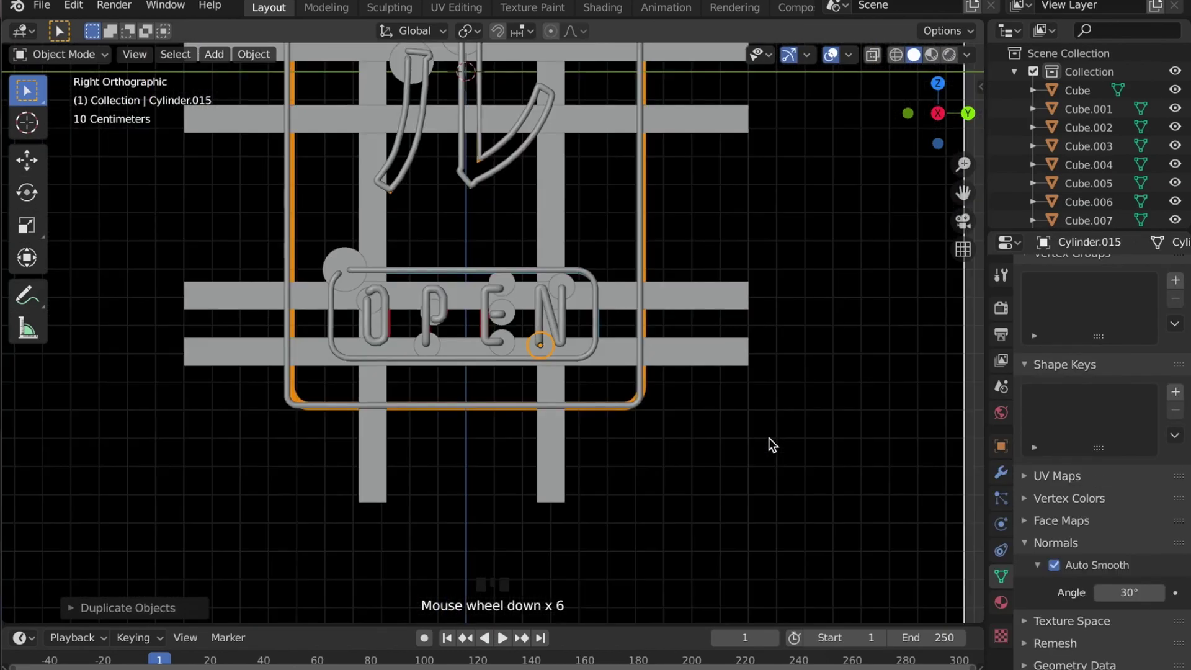
# Step: Enlarge the disc at the outer border tube's upper corner in Y and Z only, keeping its X thickness
pyautogui.scroll(6, 531, 275)
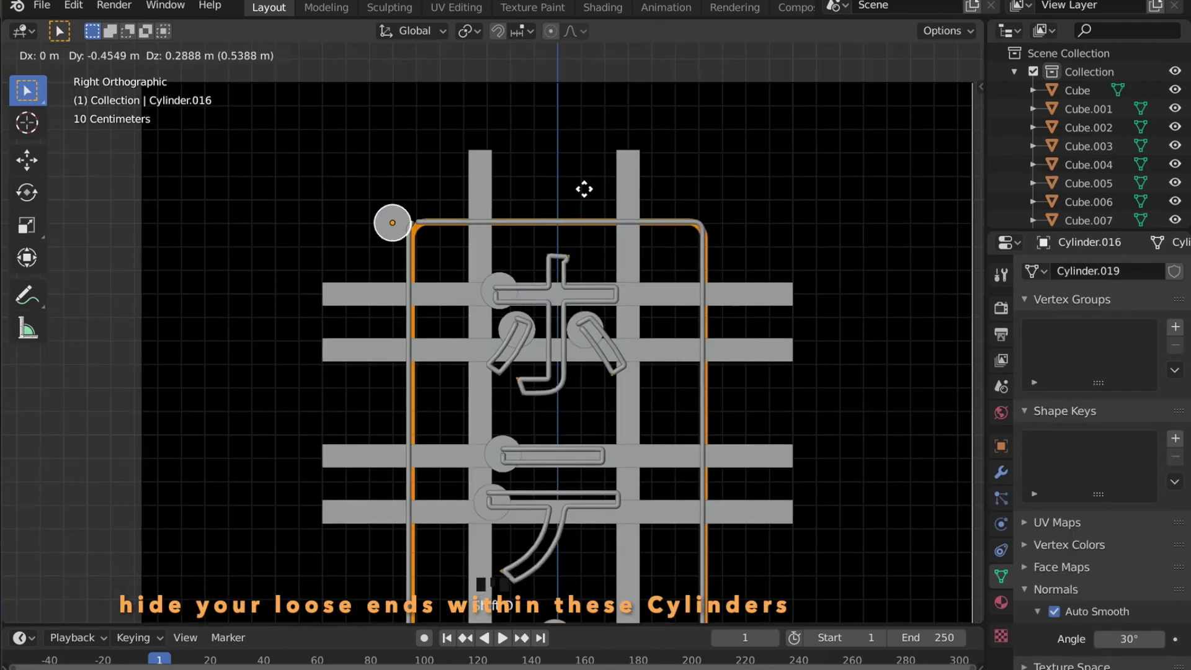
pyautogui.click(583, 189)
pyautogui.press('s')
pyautogui.click(778, 290)
pyautogui.press('s')
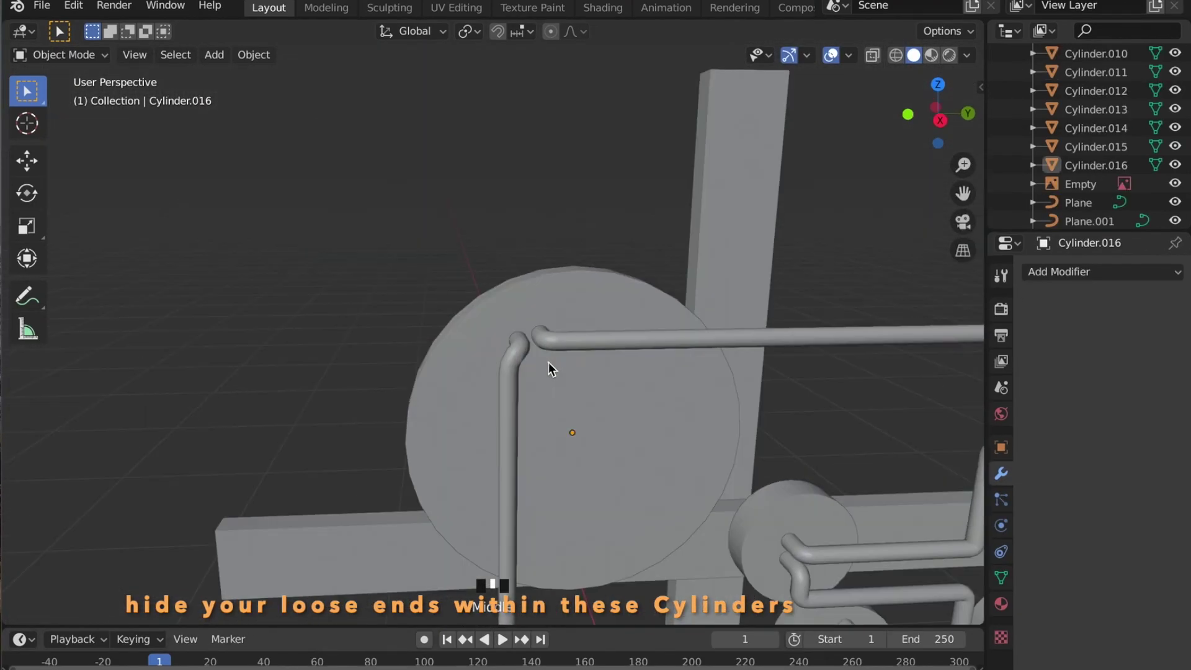
# Step: Duplicate the large corner disc and move the copy forward along X, in front of the border tube
pyautogui.moveTo(549, 363); pyautogui.dragTo(544, 368, button='middle')
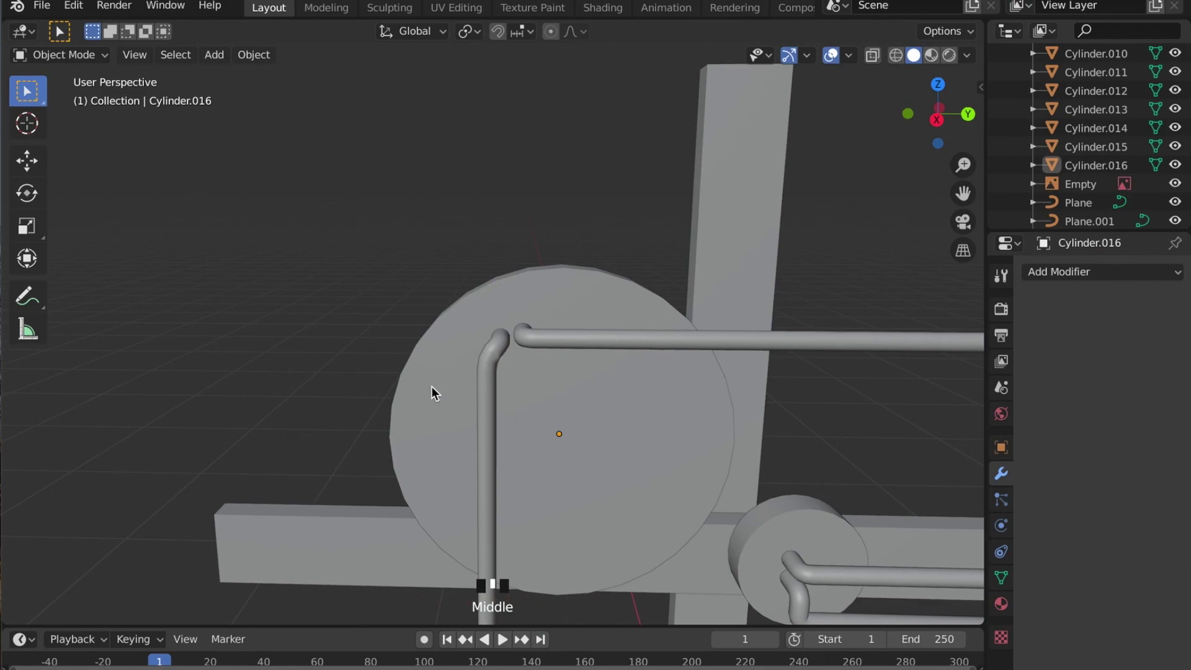
pyautogui.moveTo(432, 386); pyautogui.dragTo(515, 404, button='middle')
pyautogui.click(519, 363)
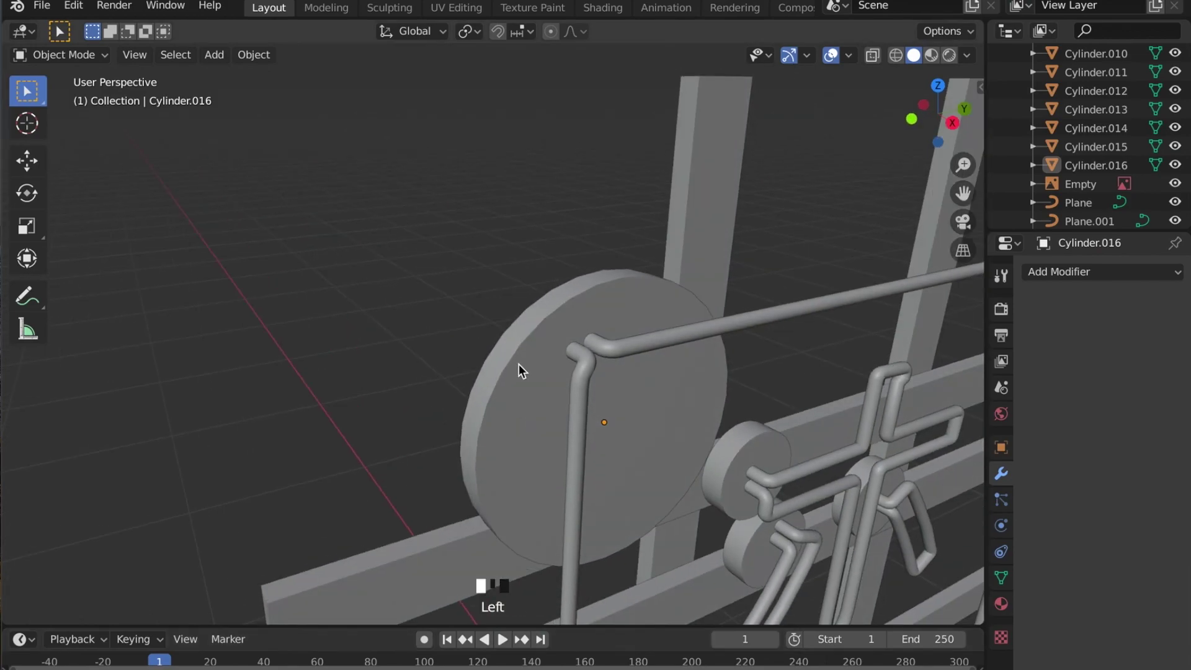
pyautogui.hotkey('shift', 'd')
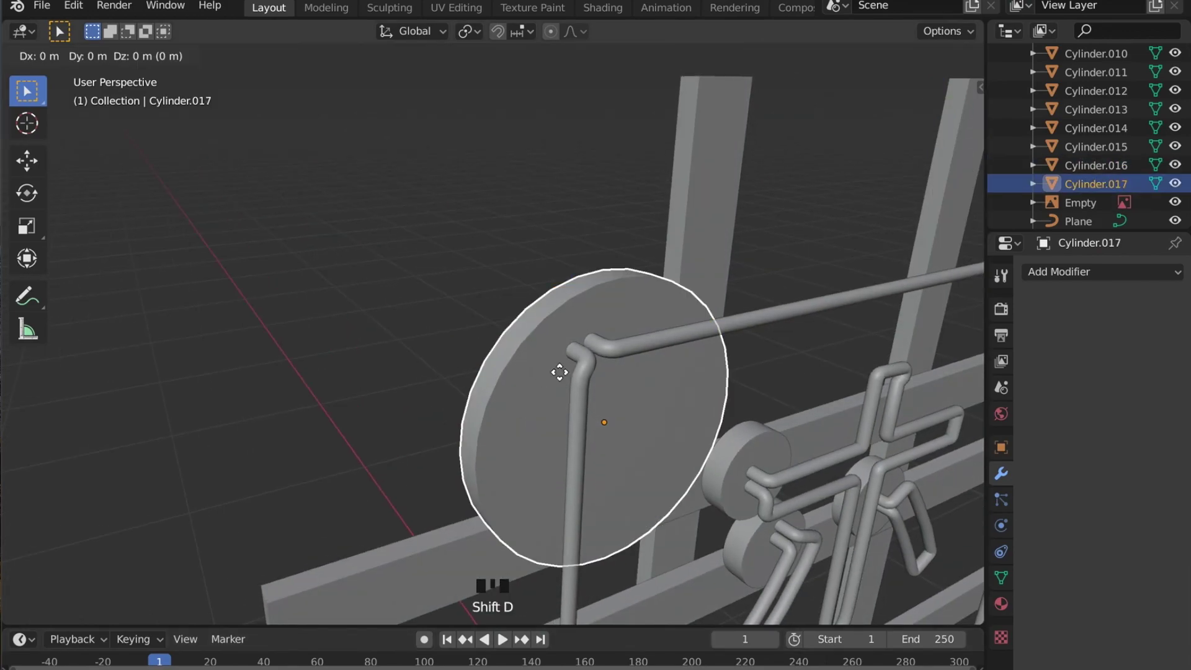
pyautogui.press('x')
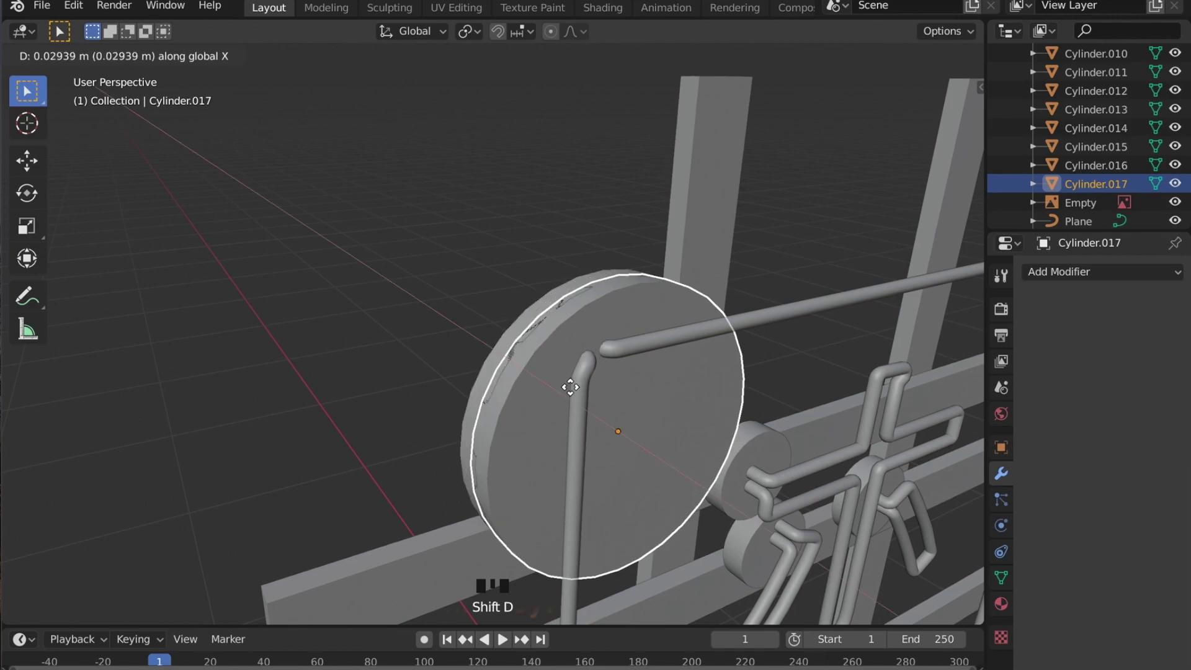
pyautogui.click(675, 416)
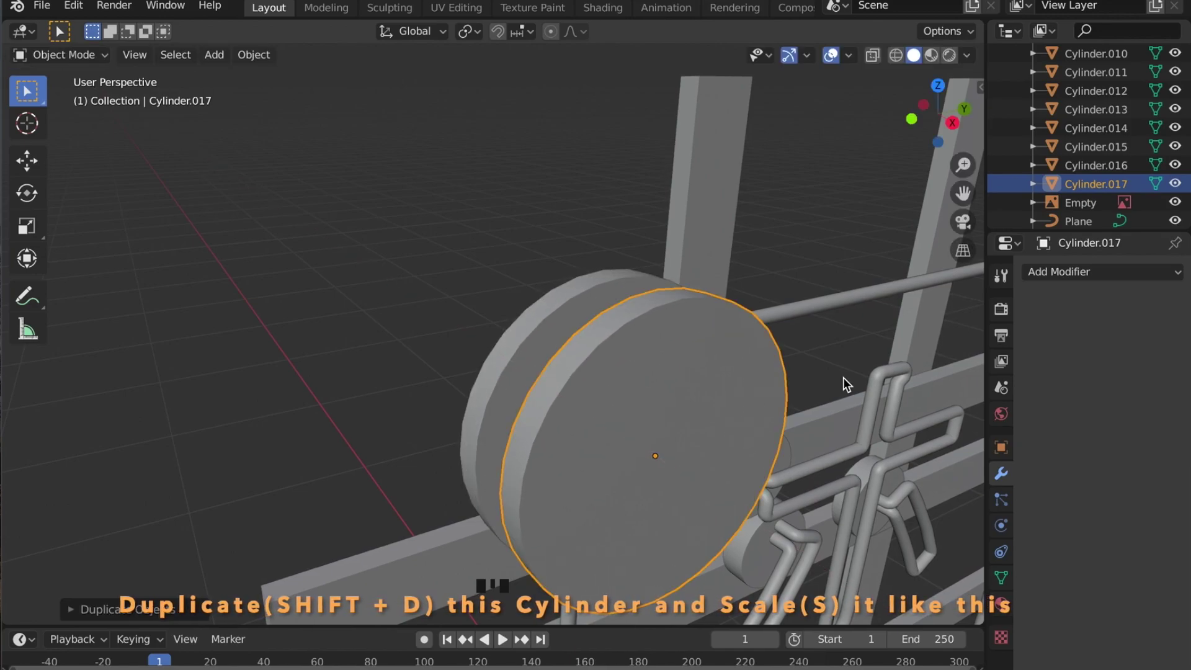
# Step: Scale the front copy down in Y and Z only, forming a narrow peg in front of the large disc
pyautogui.press('s')
pyautogui.hotkey('shift', 'x')
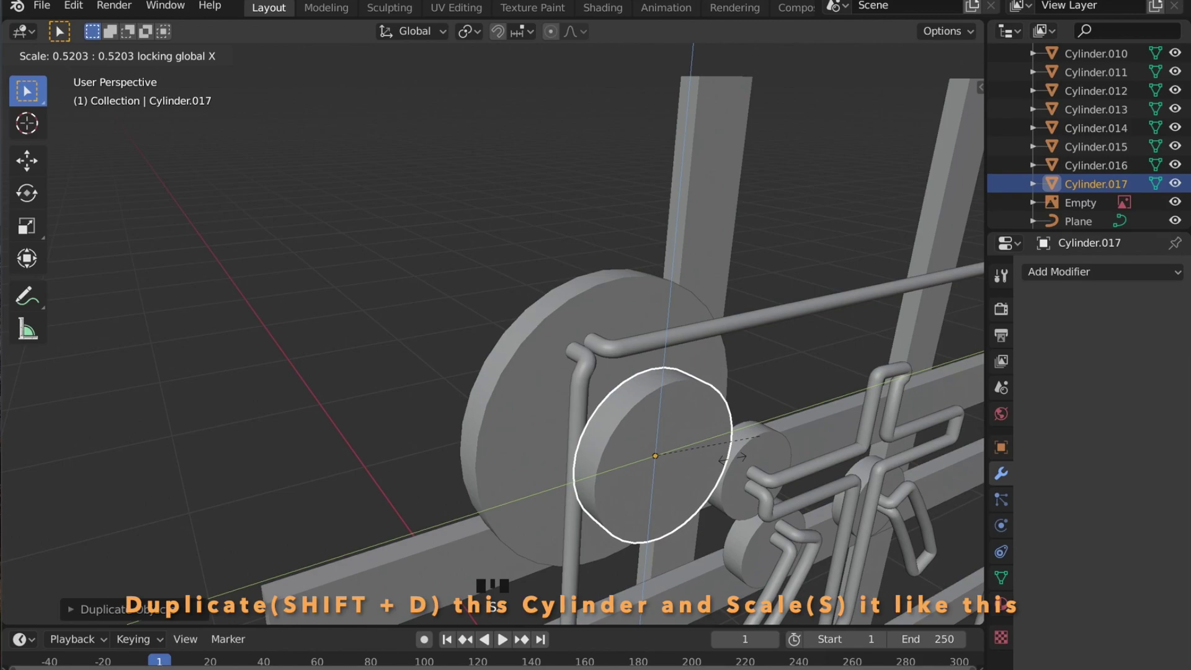
pyautogui.click(670, 472)
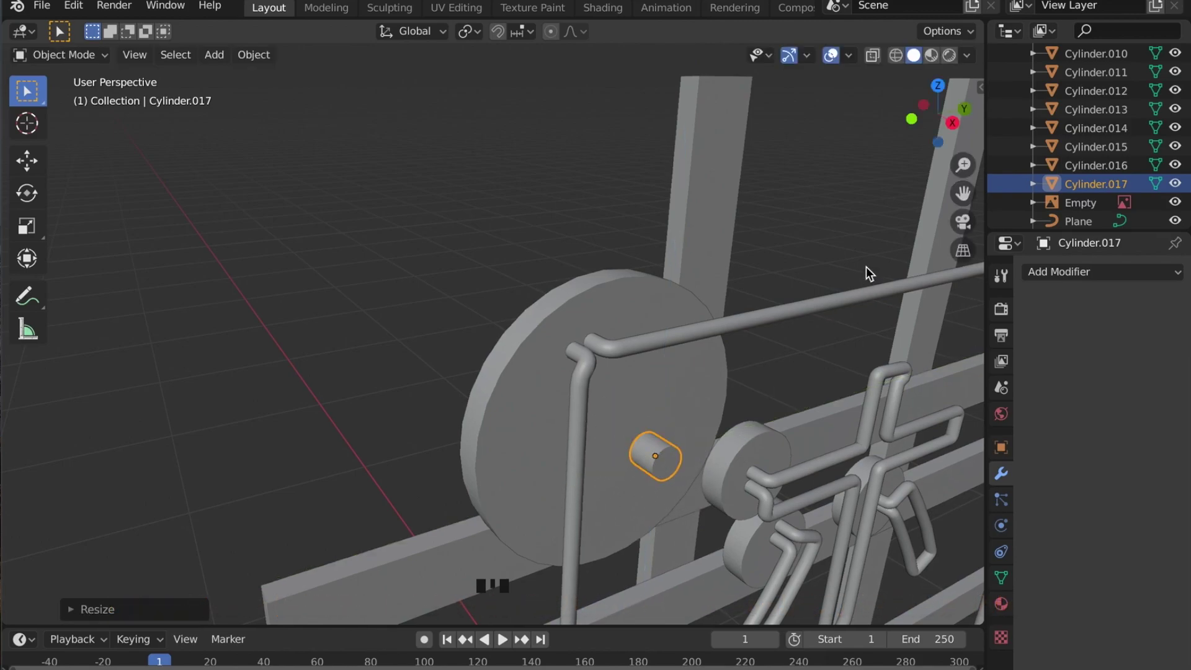
# Step: Move the narrow peg in Y and Z onto the vertical border tube's loose end, aligned in the wireframe rear view
pyautogui.click(927, 106)
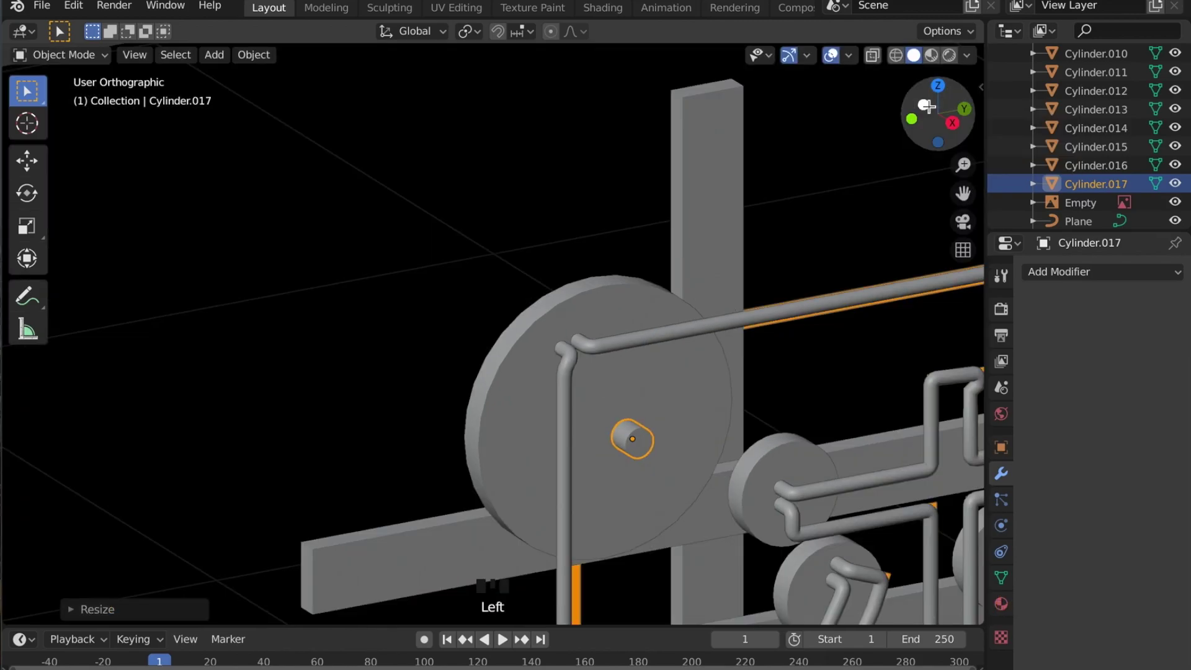
pyautogui.click(896, 55)
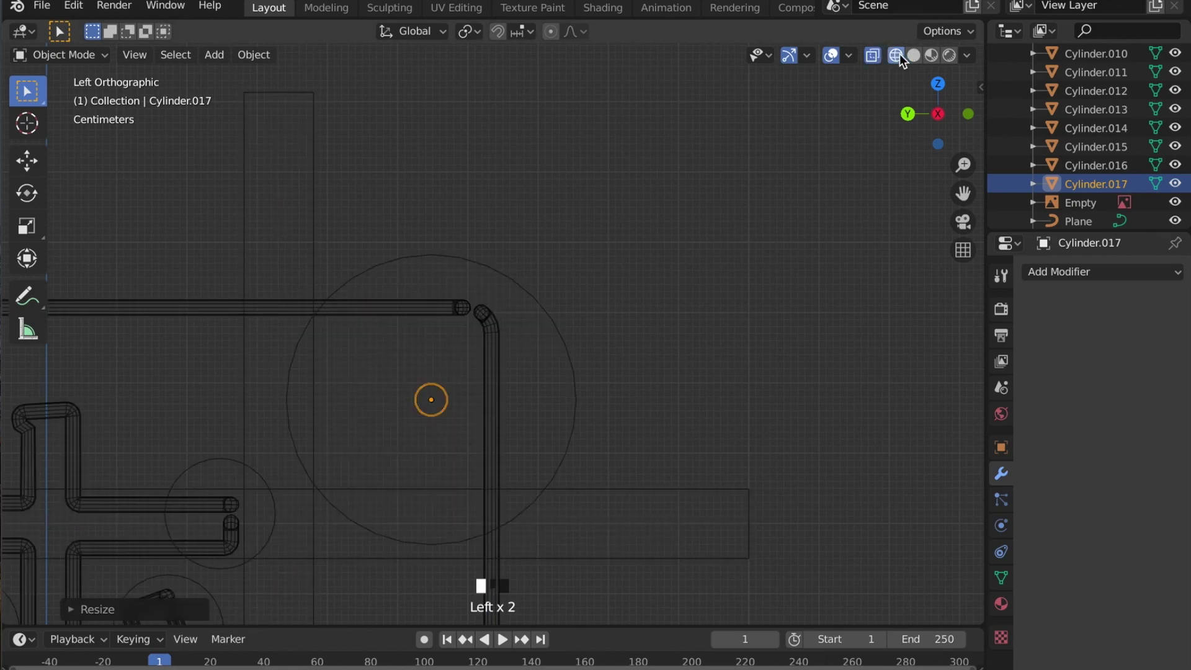
pyautogui.scroll(6, 450, 320)
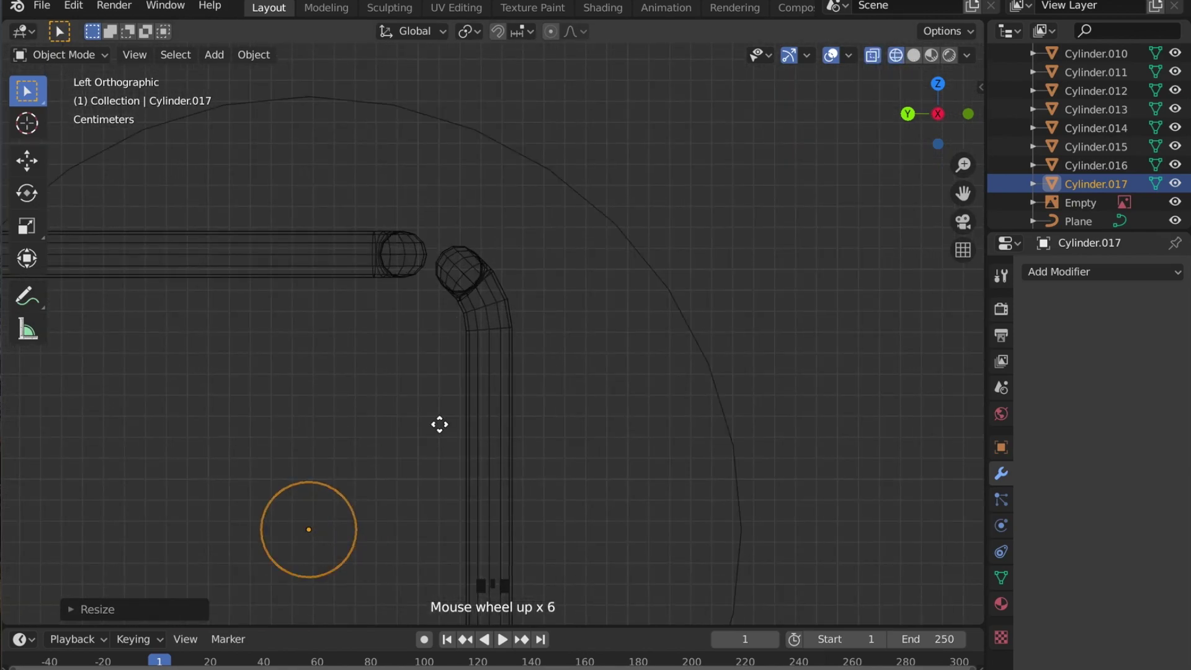
pyautogui.press('g')
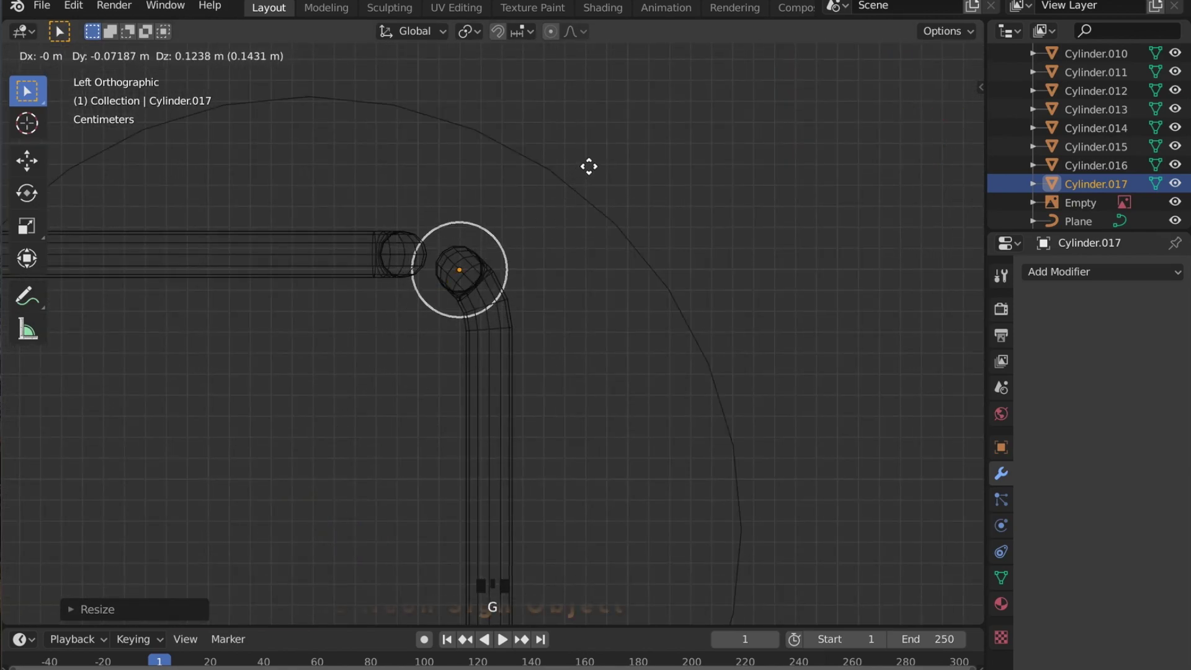
pyautogui.click(589, 166)
# Step: Scale the peg uniformly to about 0.6 so it fits just around the border tube, keeping it centred on the tube end
pyautogui.scroll(6, 557, 297)
pyautogui.keyDown('shift'); pyautogui.moveTo(553, 403); pyautogui.dragTo(615, 422, button='middle'); pyautogui.keyUp('shift')
pyautogui.press('s')
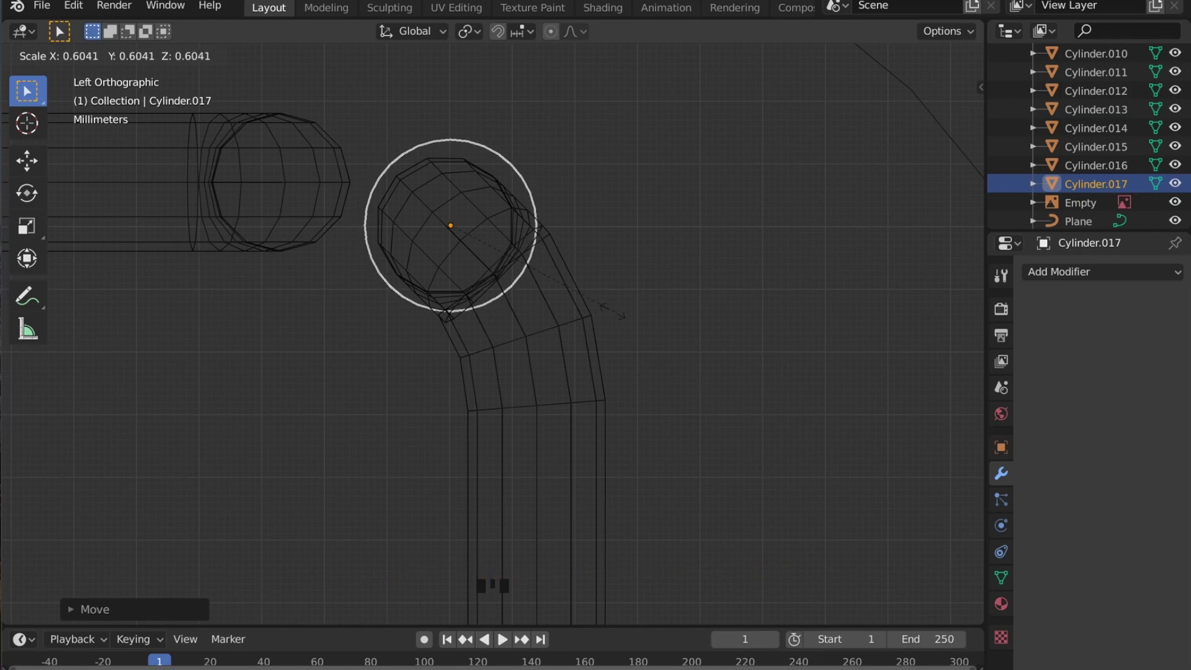
pyautogui.click(613, 319)
pyautogui.press('g')
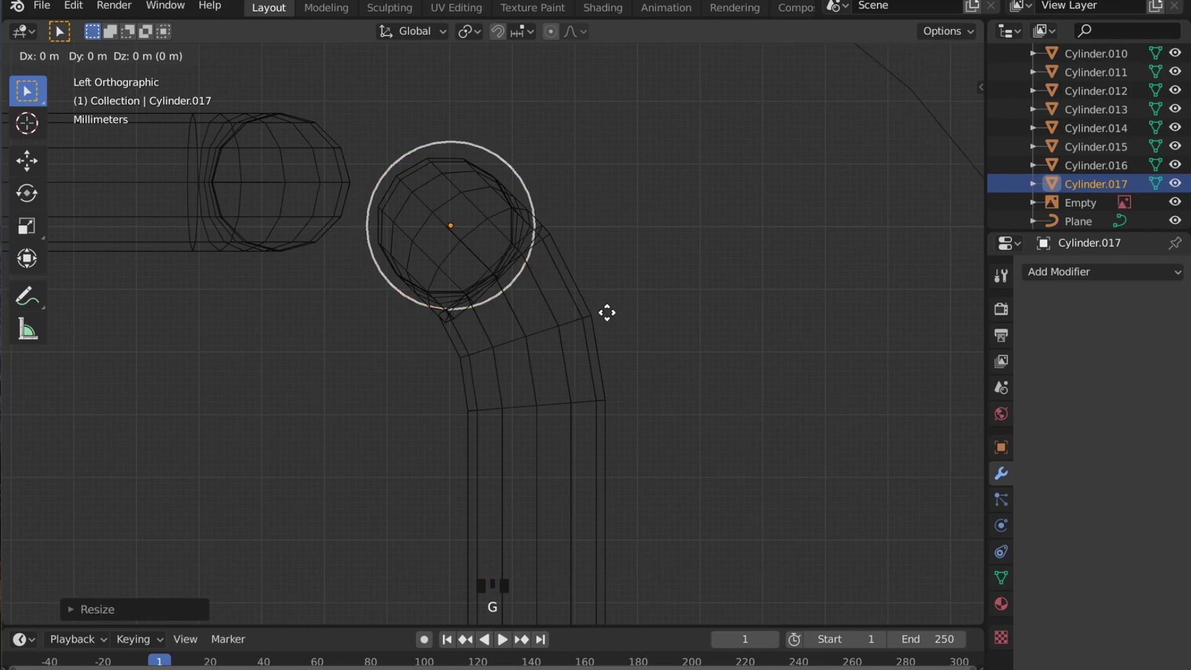
pyautogui.click(606, 313)
pyautogui.scroll(-2, 658, 329)
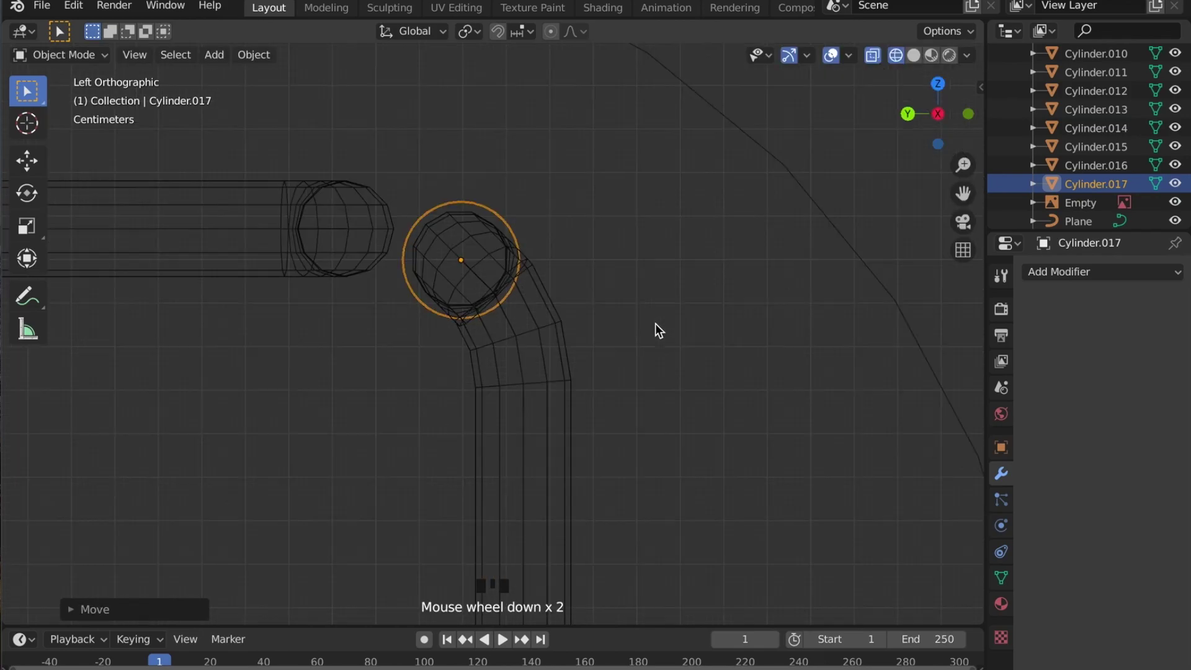
# Step: Stretch the peg along X only to roughly three times its length, forming a sleeve for the tube end
pyautogui.moveTo(651, 345); pyautogui.dragTo(532, 372, button='middle')
pyautogui.scroll(-1, 588, 329)
pyautogui.keyDown('shift'); pyautogui.moveTo(587, 330); pyautogui.dragTo(588, 220, button='middle'); pyautogui.keyUp('shift')
pyautogui.click(914, 54)
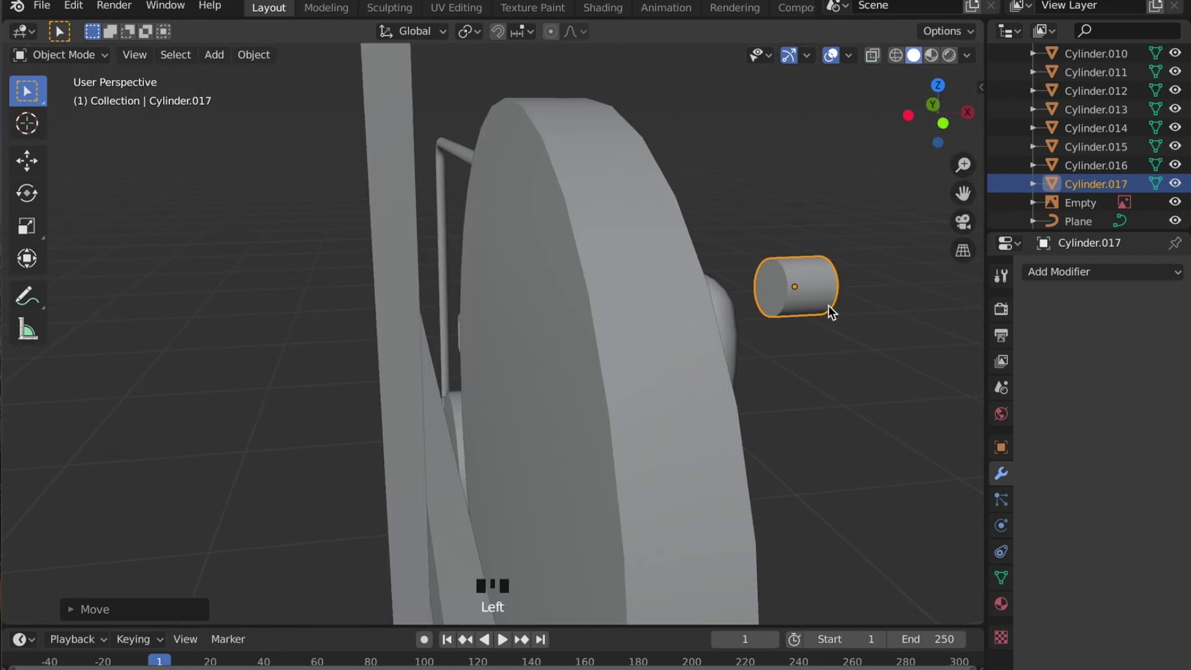
pyautogui.moveTo(829, 305)
pyautogui.keyDown('shift'); pyautogui.mouseDown(button='middle')
pyautogui.moveTo(579, 343)
pyautogui.moveTo(598, 342)
pyautogui.mouseUp(button='middle'); pyautogui.keyUp('shift')
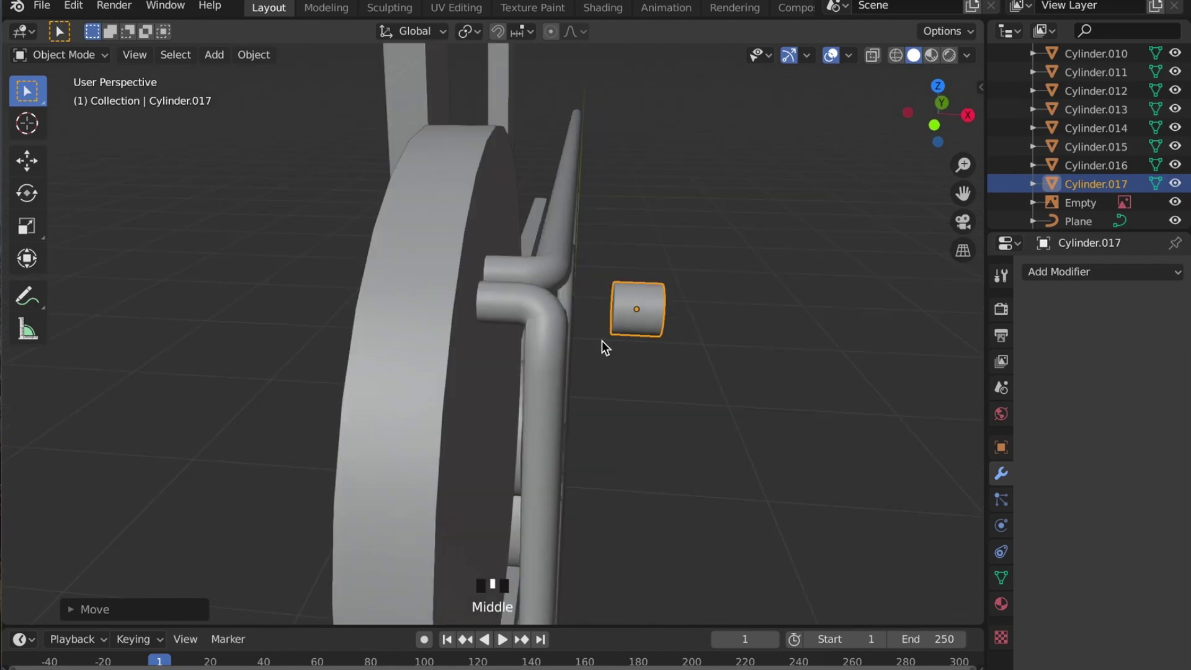
pyautogui.press('s')
pyautogui.press('x')
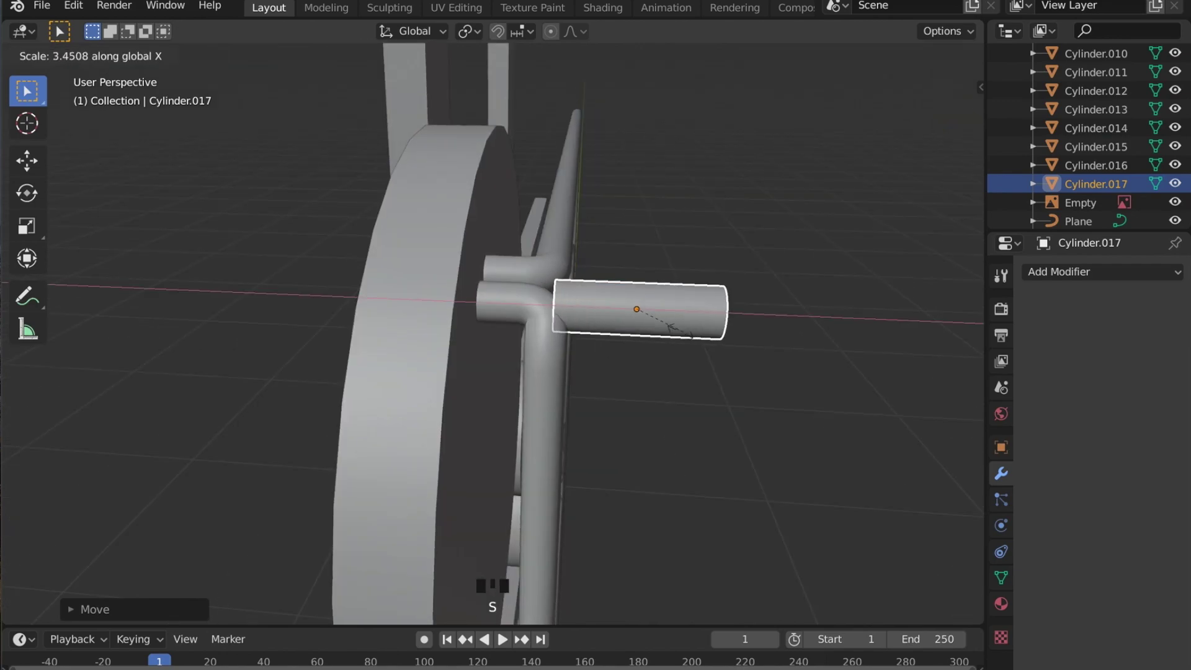
pyautogui.click(710, 336)
# Step: Move the sleeve back along X so it encloses the tube's bent end and sinks into the large corner disc
pyautogui.press('g')
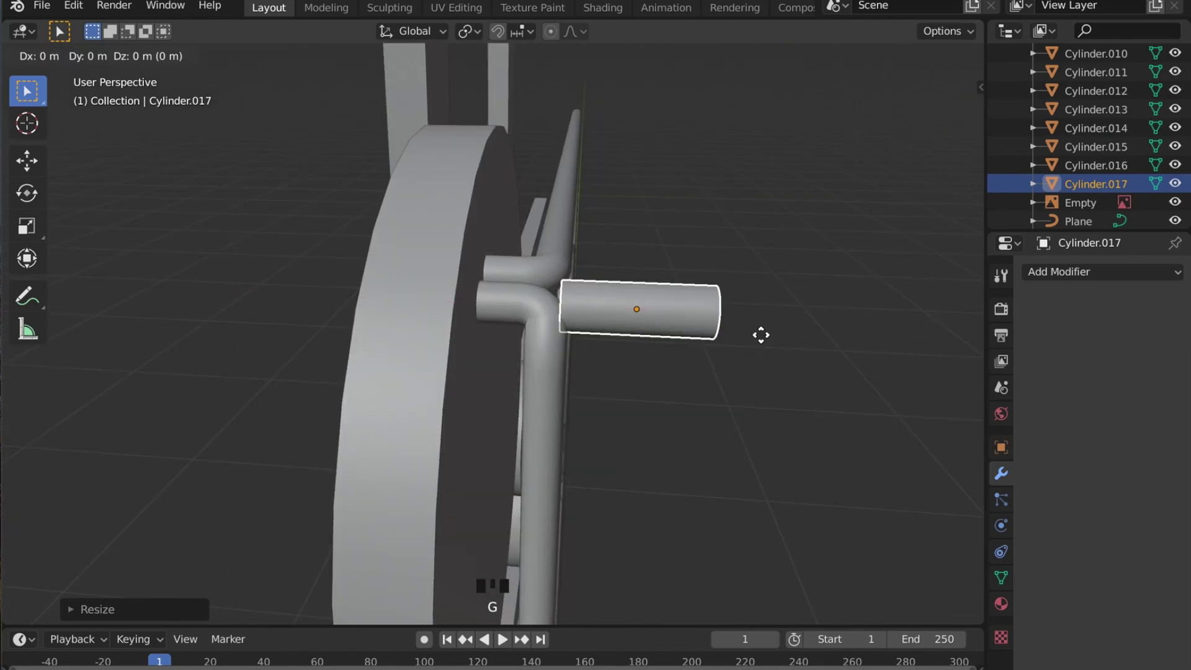
pyautogui.press('x')
pyautogui.click(634, 348)
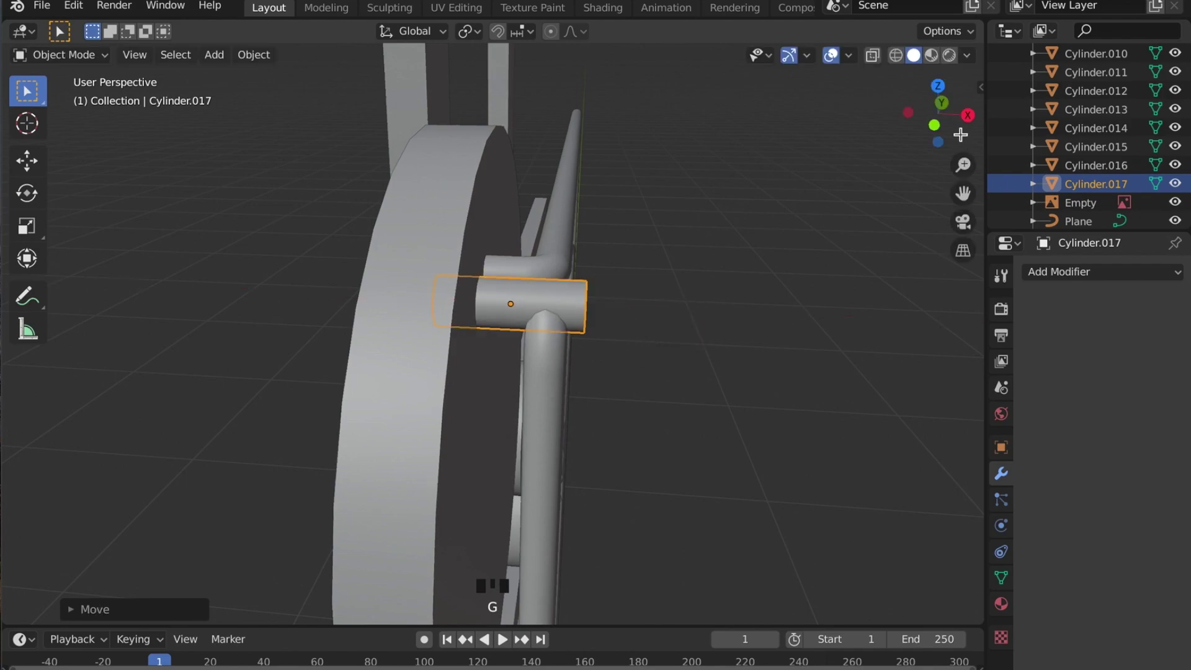
pyautogui.click(936, 127)
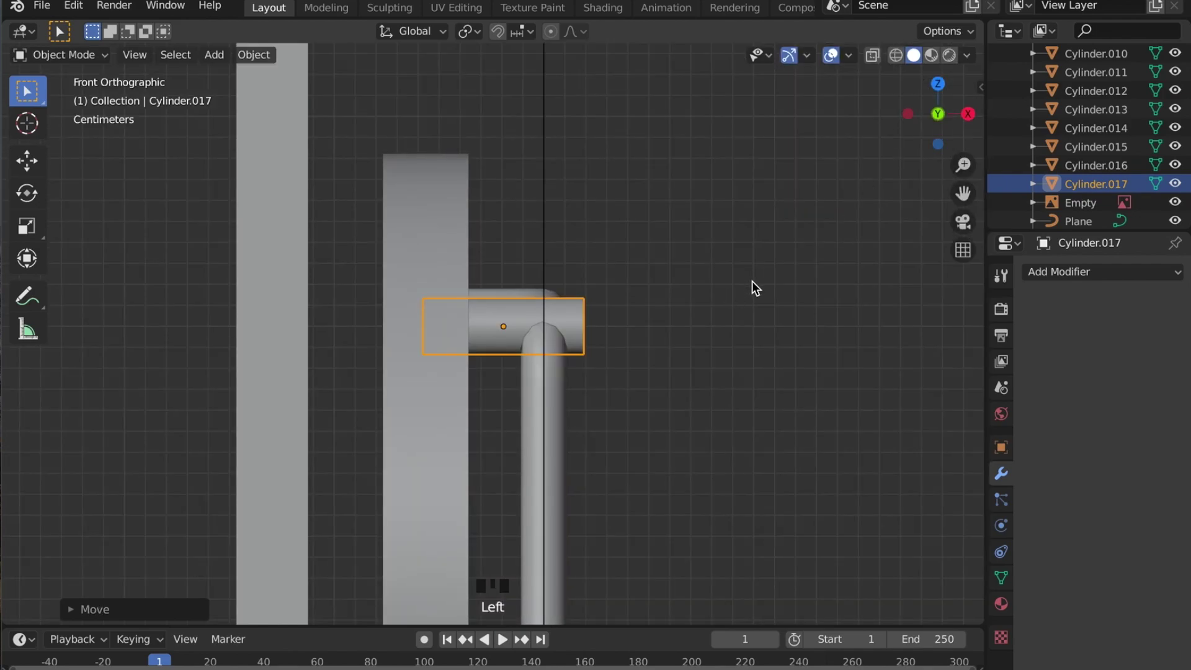
pyautogui.press('g')
pyautogui.press('x')
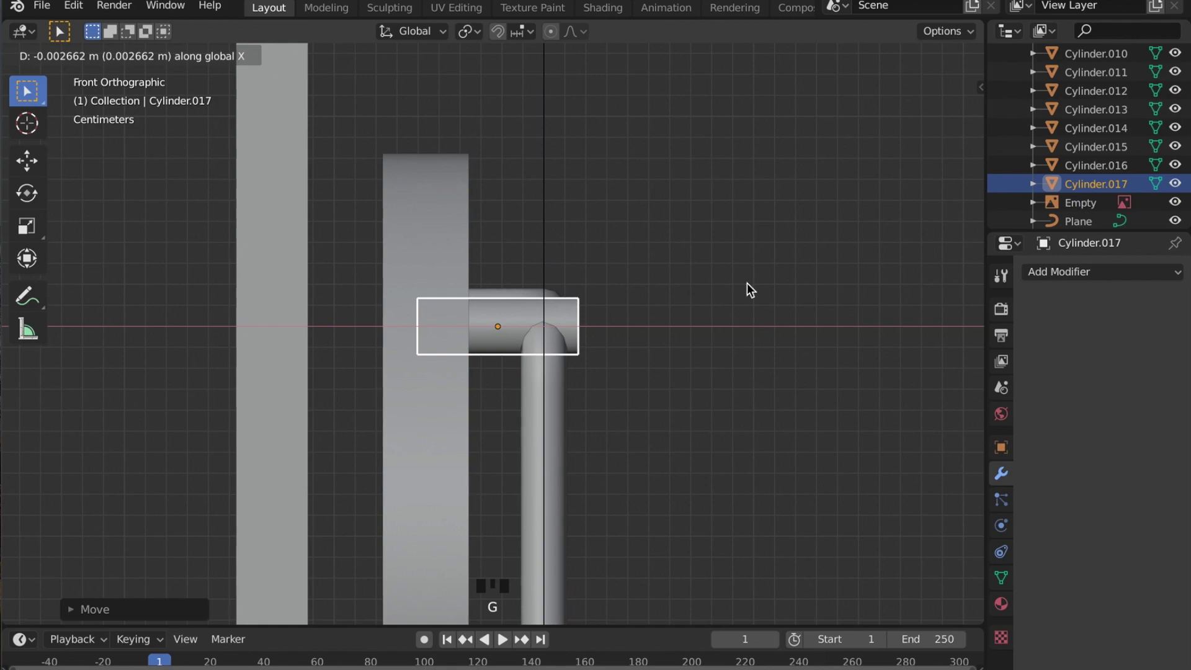
pyautogui.click(758, 288)
pyautogui.moveTo(784, 327); pyautogui.dragTo(553, 382, button='middle')
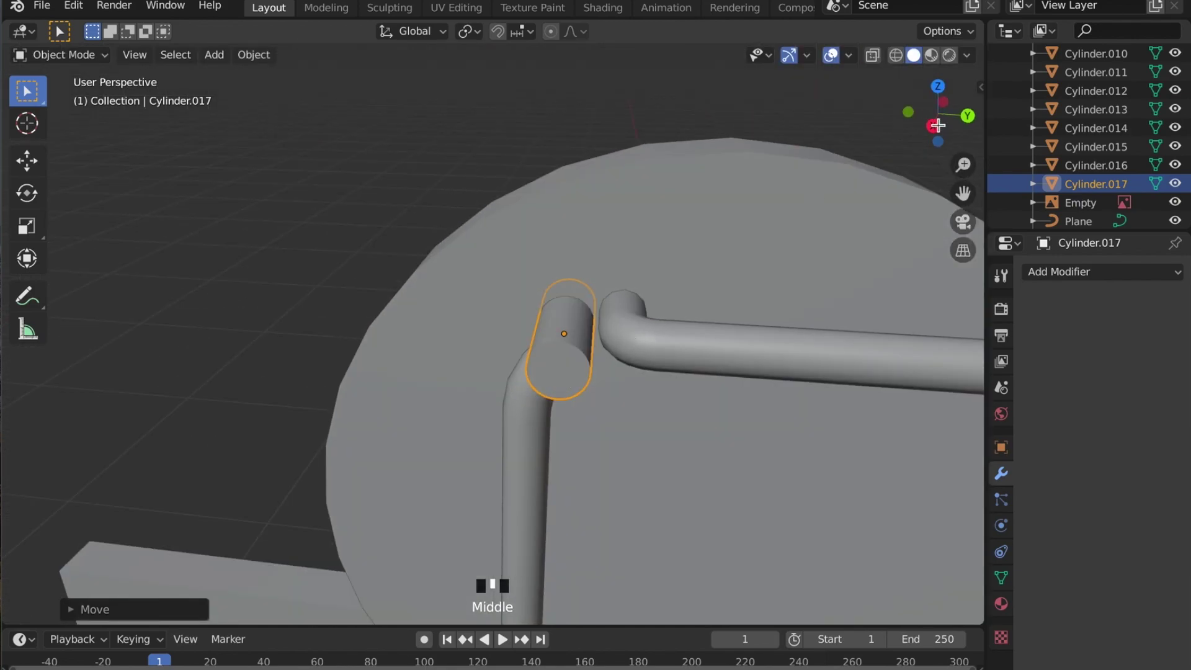
# Step: Duplicate the sleeve in the wireframe rear view and place the copy over the horizontal border tube's loose end
pyautogui.click(937, 126)
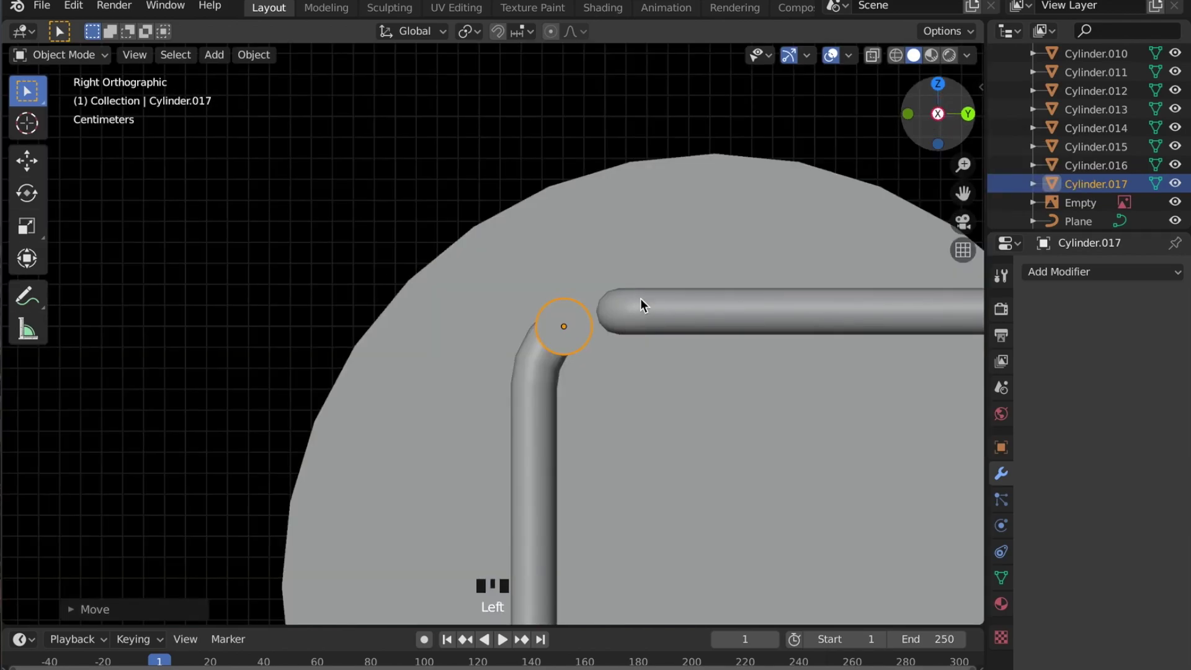
pyautogui.click(897, 54)
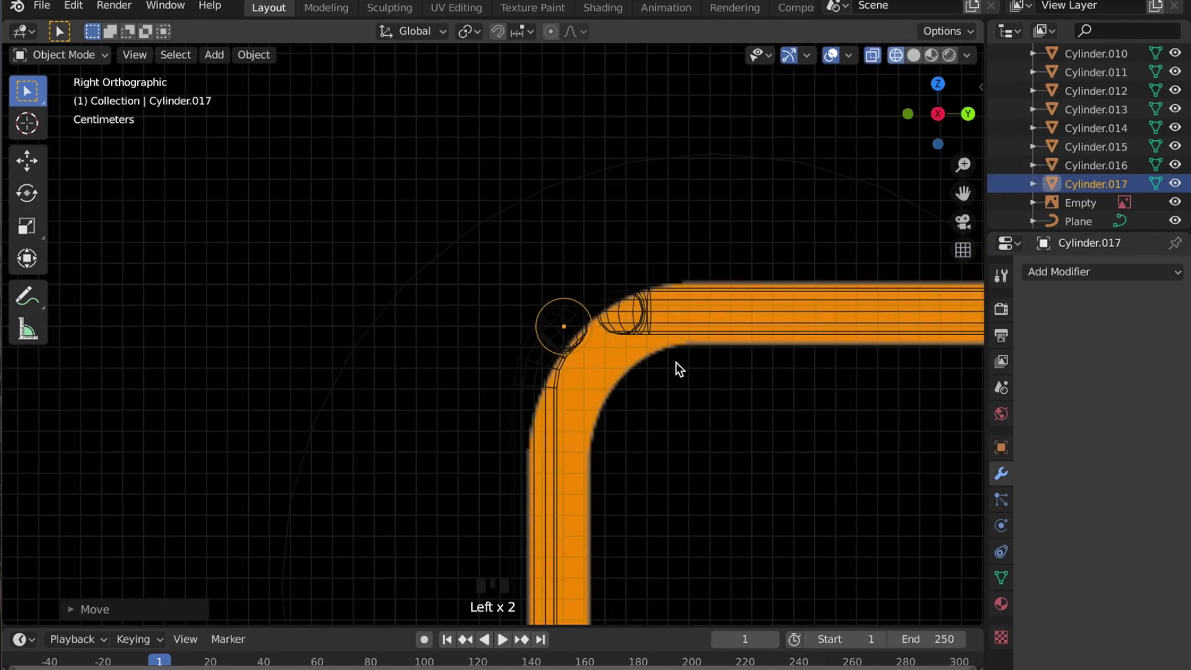
pyautogui.click(935, 114)
pyautogui.scroll(1, 508, 381)
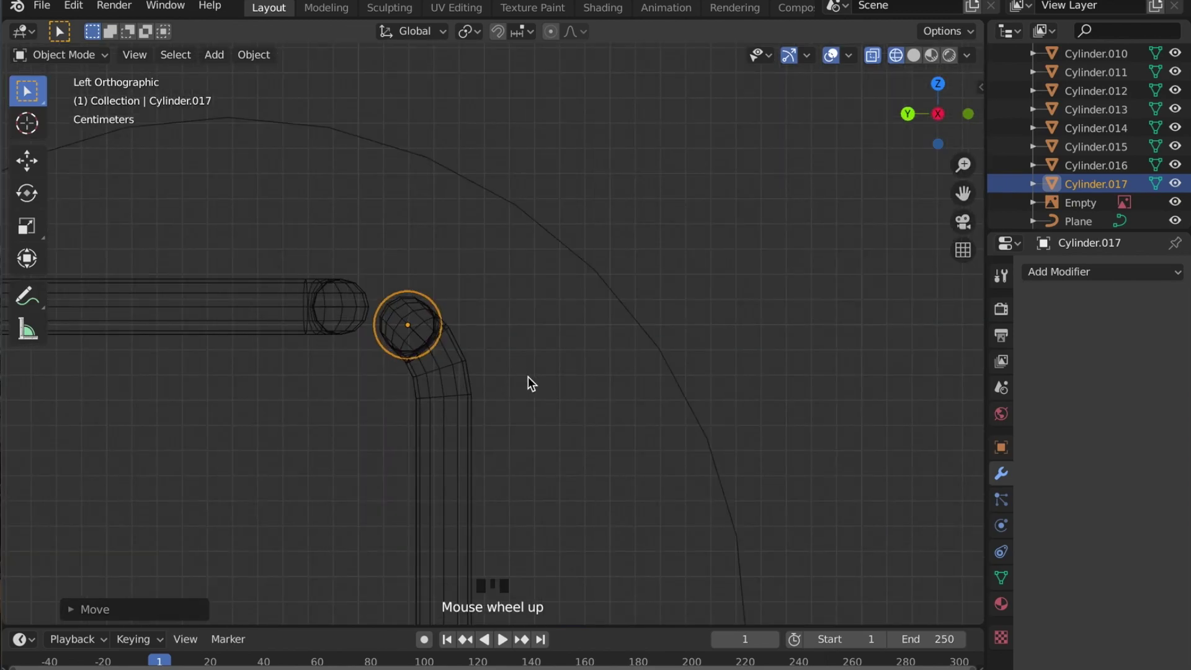
pyautogui.hotkey('shift', 'd')
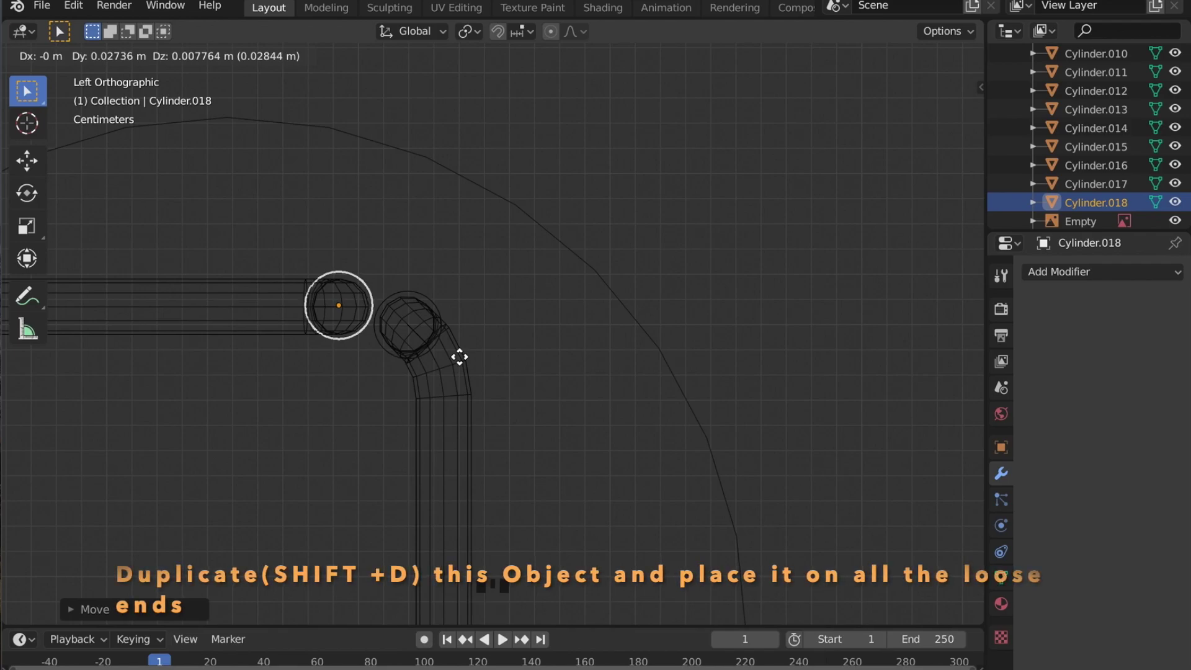
pyautogui.click(460, 357)
# Step: Duplicate the sleeve onto the upper loose end of the ホ character's crossbar and fine-tune its alignment
pyautogui.scroll(3, 400, 358)
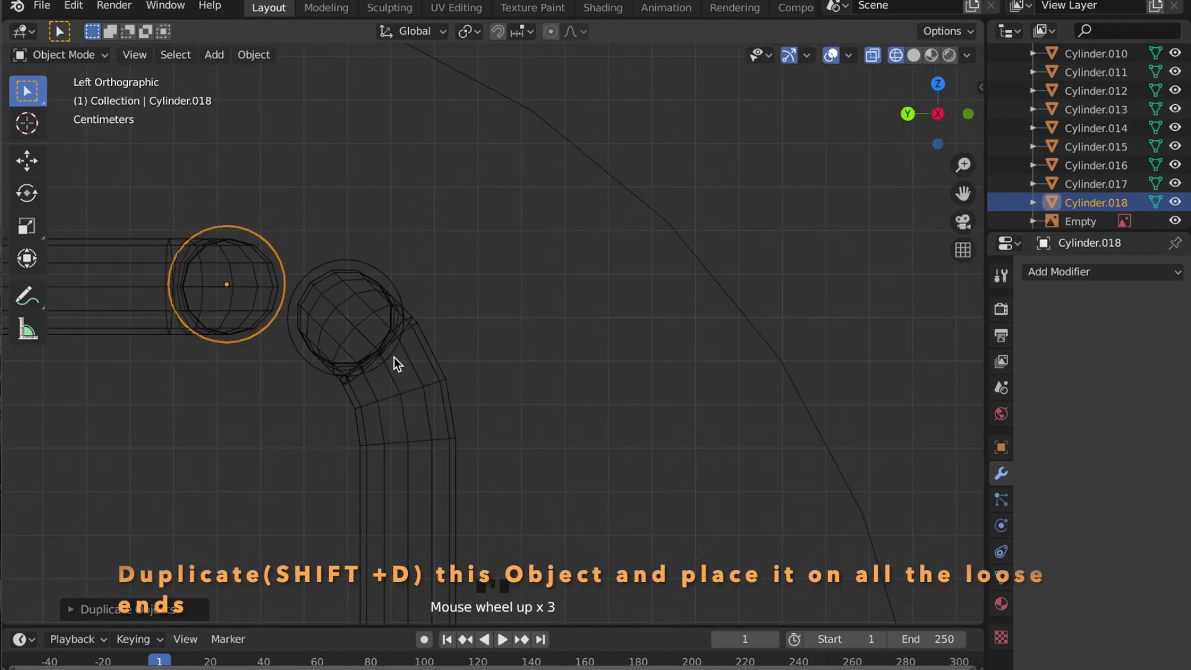
pyautogui.scroll(-10, 393, 358)
pyautogui.keyDown('shift'); pyautogui.moveTo(374, 383); pyautogui.dragTo(633, 239, button='middle'); pyautogui.keyUp('shift')
pyautogui.hotkey('shift', 'd')
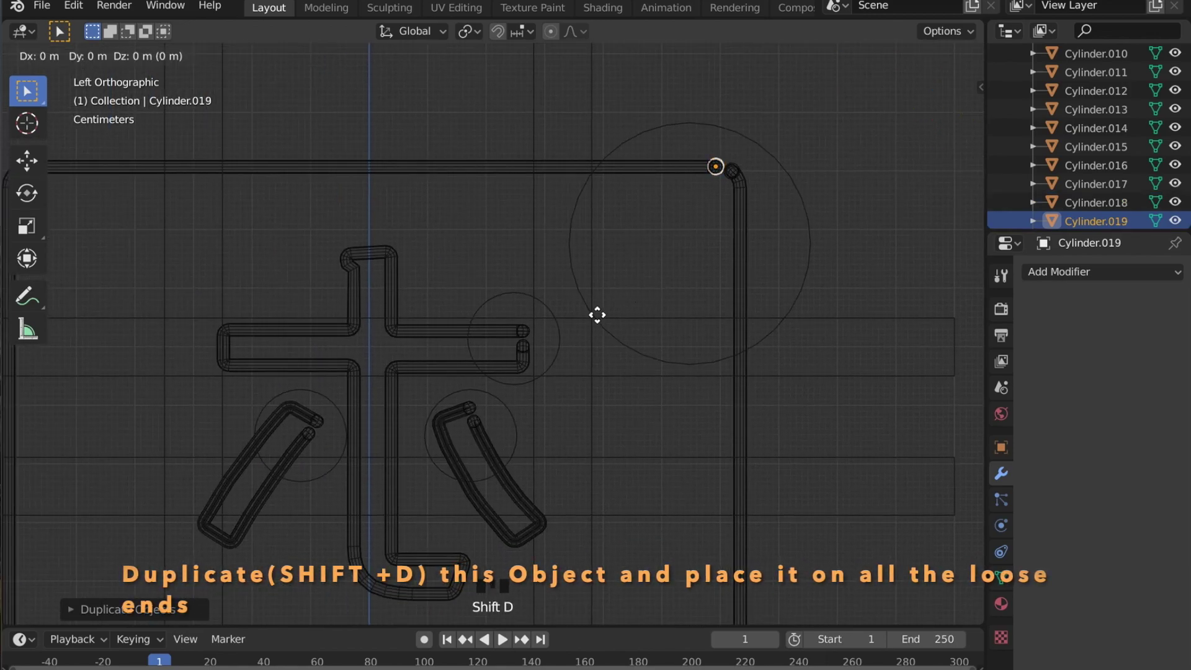
pyautogui.click(473, 438)
pyautogui.scroll(13, 538, 369)
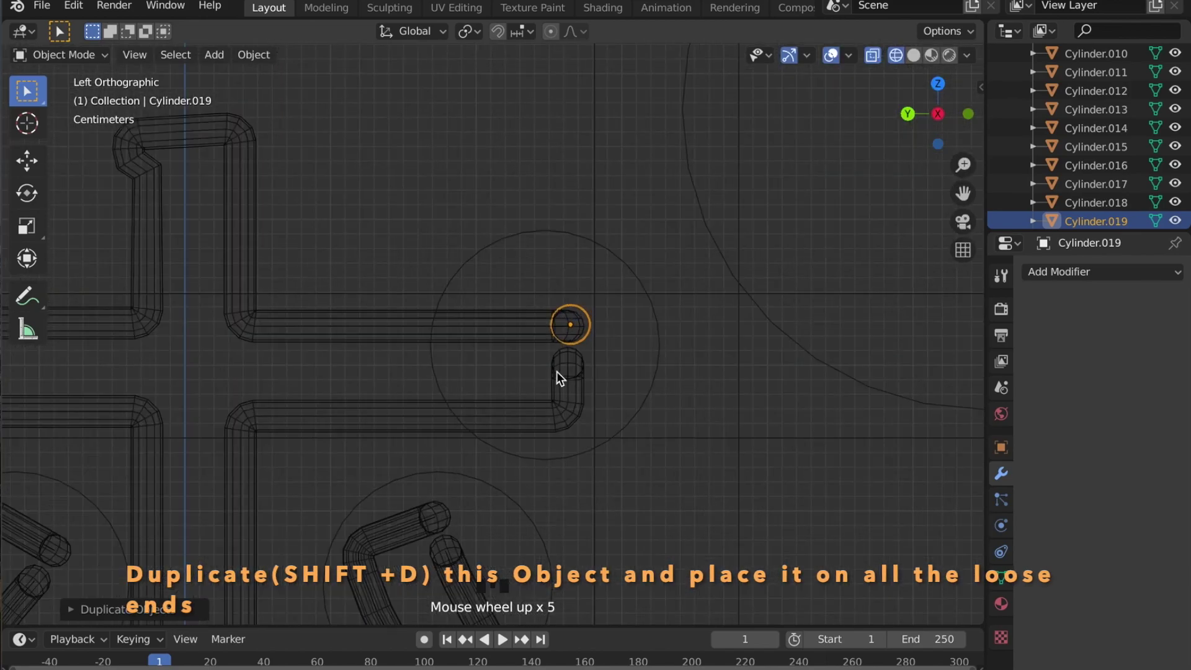
pyautogui.scroll(3, 546, 374)
pyautogui.keyDown('shift'); pyautogui.moveTo(519, 375); pyautogui.dragTo(95, 396, button='middle'); pyautogui.keyUp('shift')
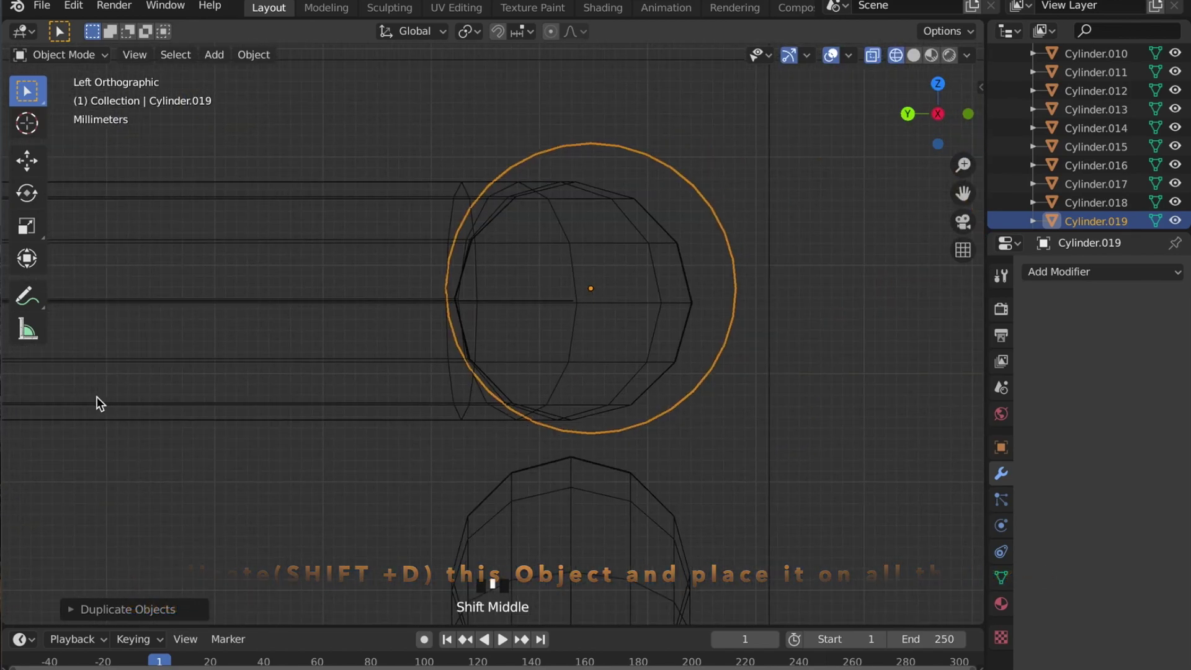
pyautogui.press('g')
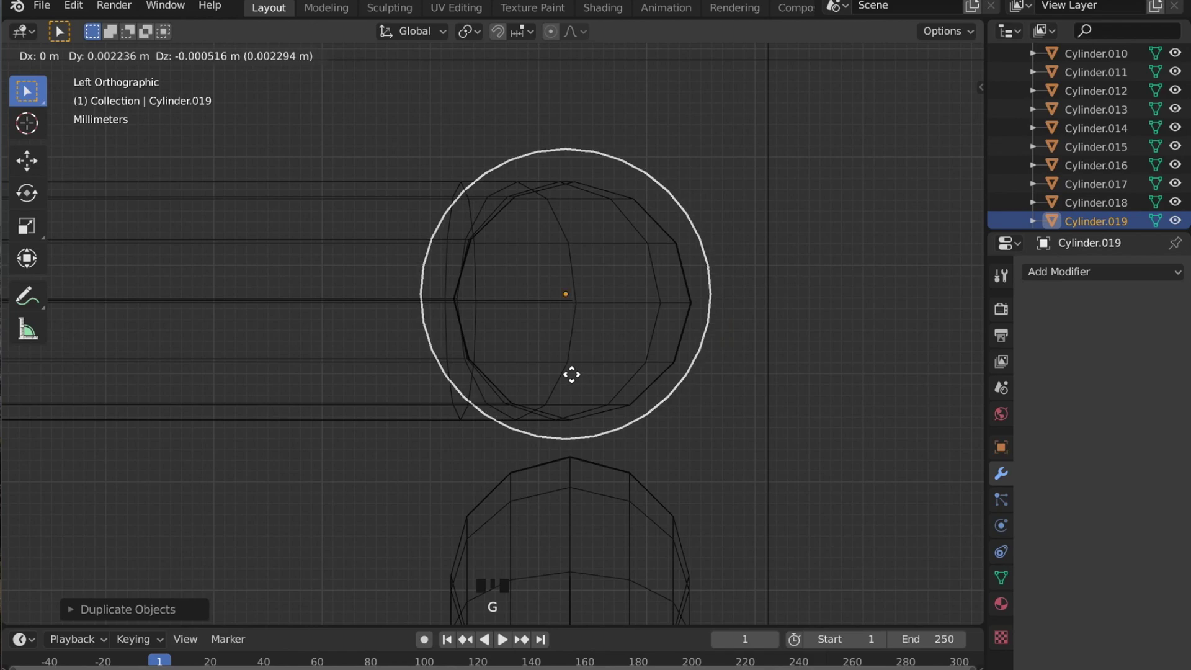
pyautogui.click(585, 371)
pyautogui.scroll(-2, 571, 397)
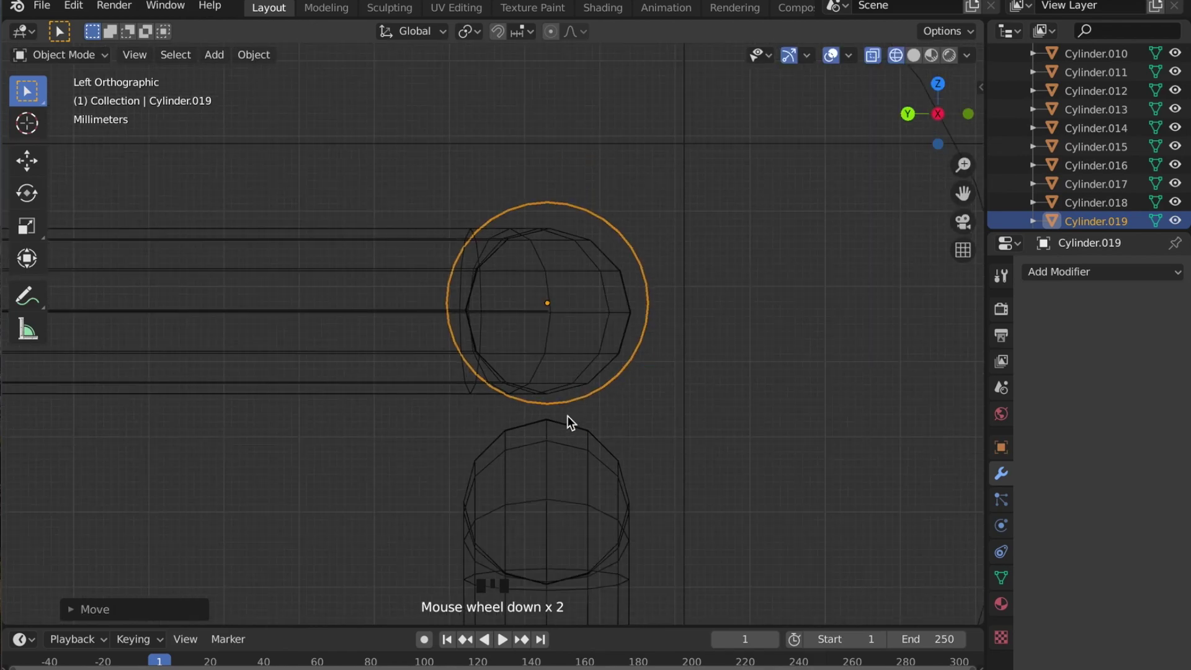
# Step: Duplicate the sleeve straight down onto the lower loose end of the ホ character's crossbar
pyautogui.keyDown('shift'); pyautogui.moveTo(567, 418); pyautogui.dragTo(547, 302, button='middle'); pyautogui.keyUp('shift')
pyautogui.hotkey('shift', 'd')
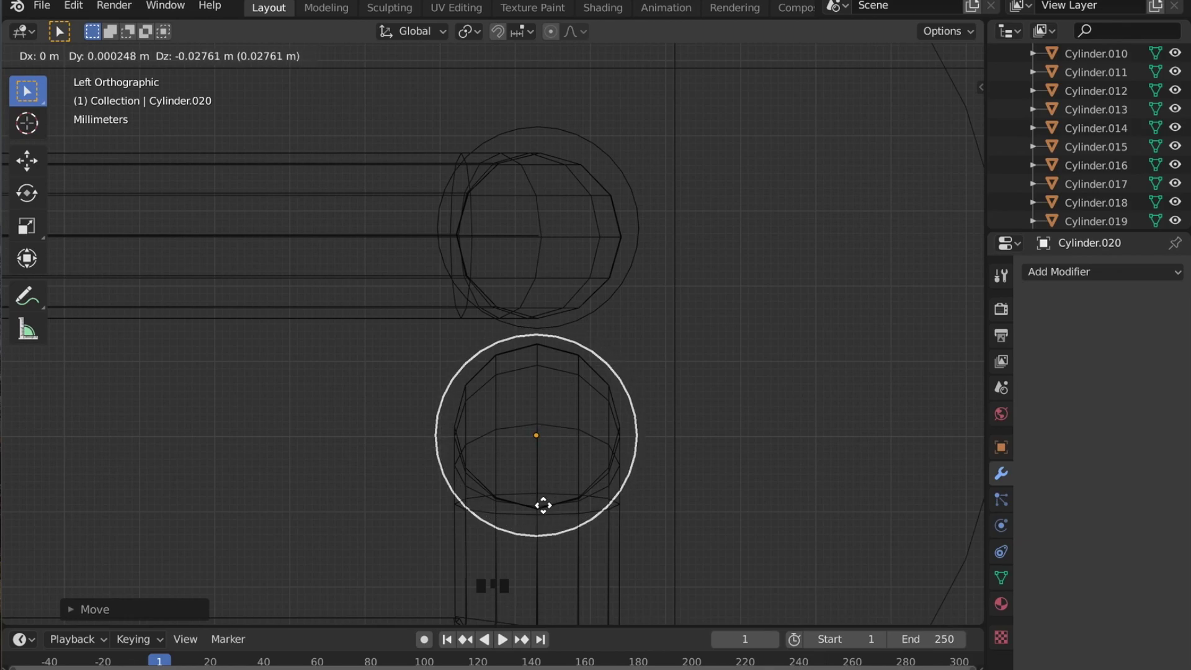
pyautogui.click(544, 504)
# Step: Place two sleeve duplicates over the loose ends of the ホ diagonal stroke nearest the large corner disc
pyautogui.scroll(-3, 544, 503)
pyautogui.scroll(-8, 543, 501)
pyautogui.keyDown('shift'); pyautogui.moveTo(473, 494); pyautogui.dragTo(523, 376, button='middle'); pyautogui.keyUp('shift')
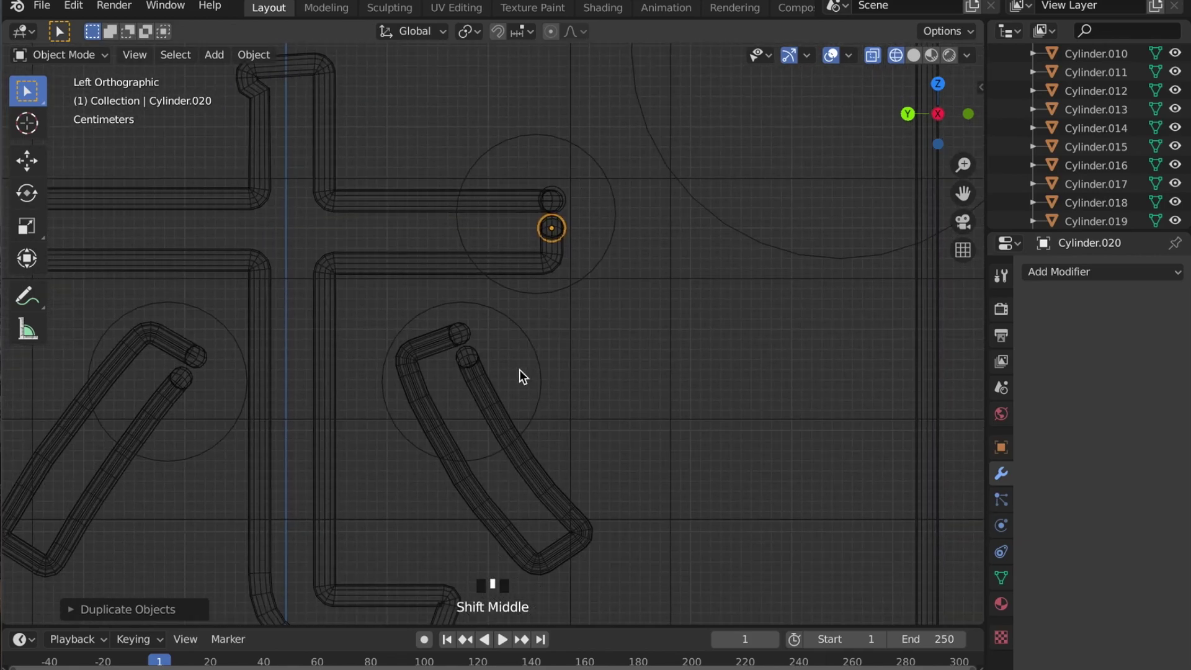
pyautogui.scroll(5, 528, 366)
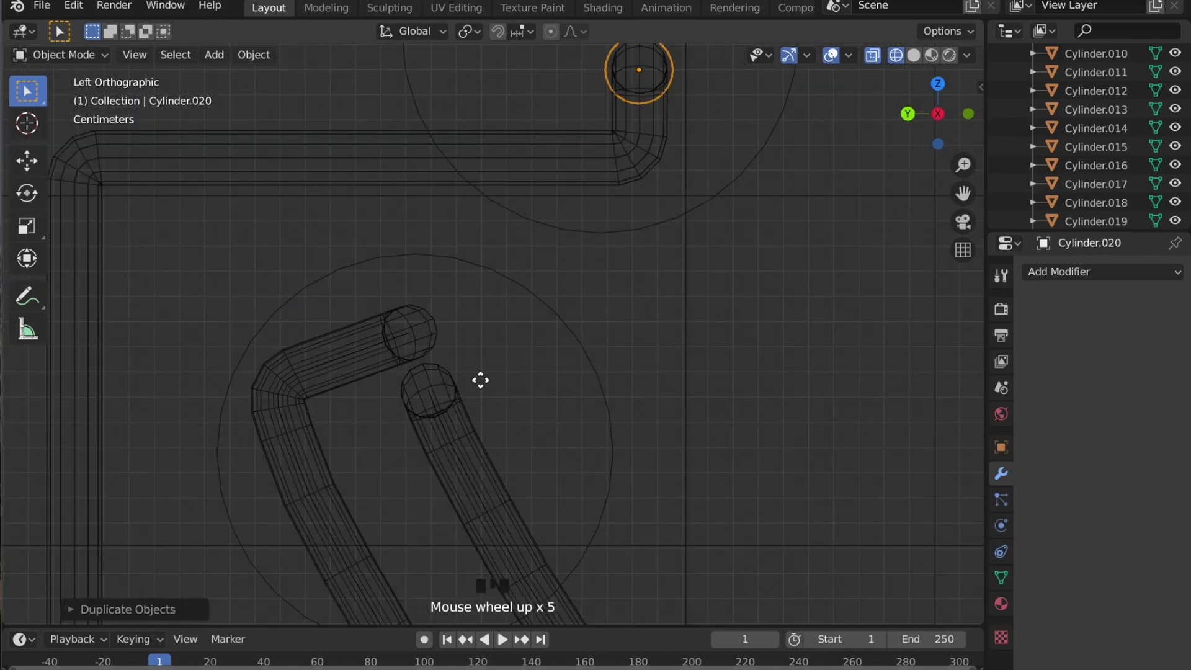
pyautogui.hotkey('shift', 'd')
pyautogui.click(302, 614)
pyautogui.scroll(7, 422, 372)
pyautogui.hotkey('shift', 'd')
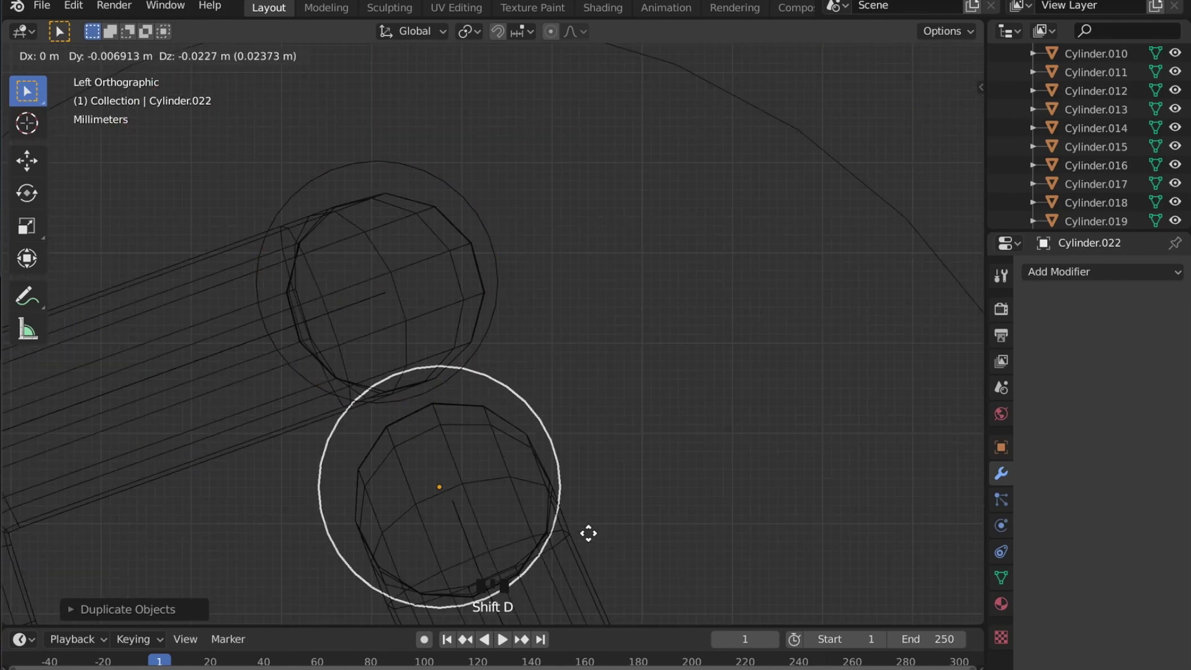
pyautogui.click(602, 535)
# Step: Place two sleeve duplicates over the loose ends of the ホ character's other diagonal stroke
pyautogui.scroll(-9, 602, 527)
pyautogui.keyDown('shift'); pyautogui.moveTo(602, 506); pyautogui.dragTo(914, 527, button='middle'); pyautogui.keyUp('shift')
pyautogui.scroll(2, 558, 459)
pyautogui.hotkey('shift', 'd')
pyautogui.click(825, 439)
pyautogui.hotkey('shift', 'd')
pyautogui.click(397, 612)
# Step: Place two sleeve duplicates over the loose ends of the テ character's short upper bar
pyautogui.scroll(-10, 564, 345)
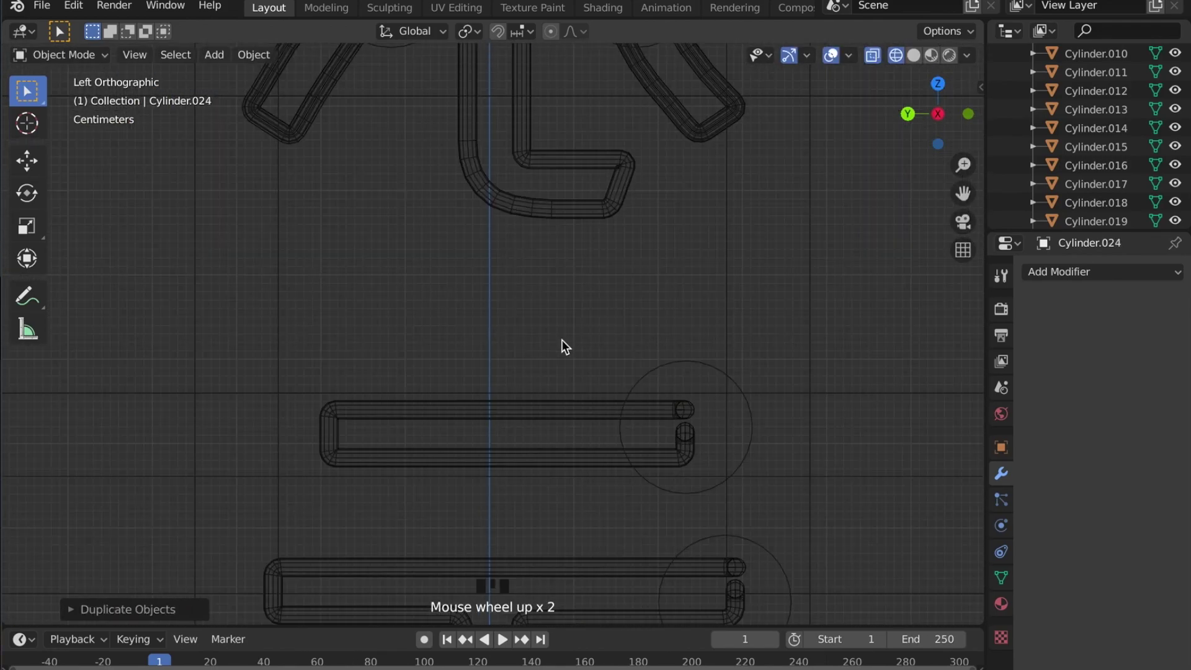
pyautogui.hotkey('shift', 'd')
pyautogui.press('g')
pyautogui.hotkey('shift', 'd')
# Step: Place two sleeve duplicates over the loose ends of the テ character's longer lower bar
pyautogui.scroll(-5, 627, 378)
pyautogui.hotkey('shift', 'd')
pyautogui.scroll(7, 583, 366)
pyautogui.hotkey('shift', 'd')
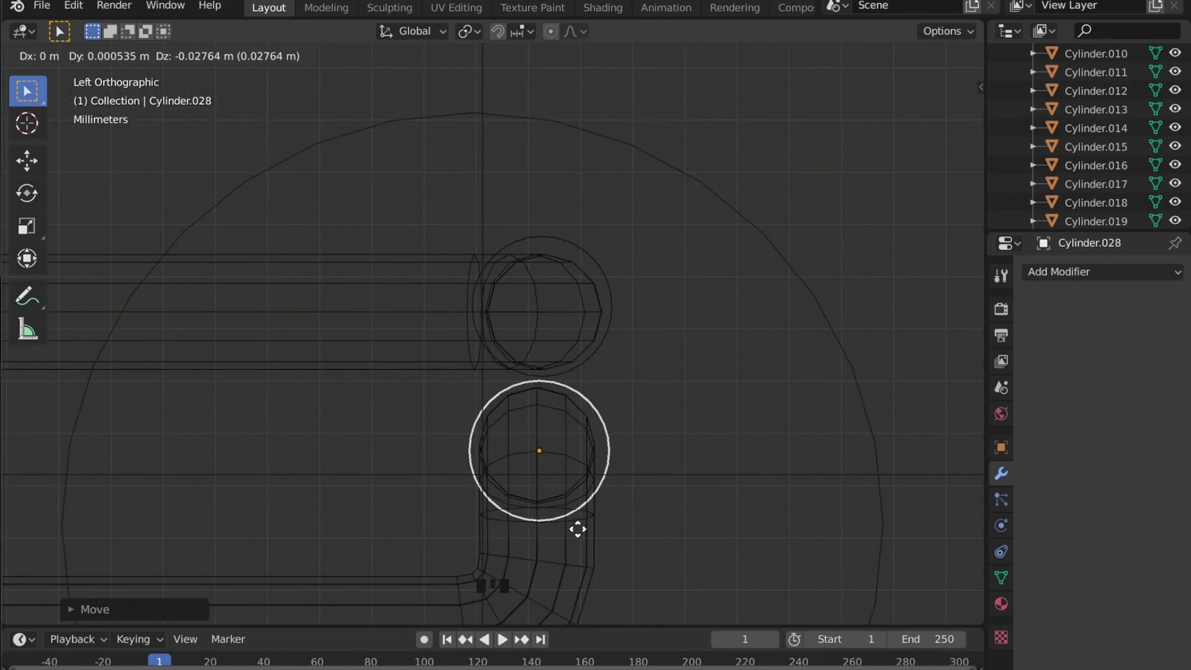
pyautogui.click(577, 529)
# Step: Place two sleeve duplicates over the loose ends of the ル stroke closest to the sign's vertical centre line
pyautogui.scroll(-10, 577, 529)
pyautogui.hotkey('shift', 'd')
pyautogui.scroll(8, 581, 379)
pyautogui.press('g')
pyautogui.click(581, 383)
pyautogui.hotkey('shift', 'd')
pyautogui.click(532, 513)
# Step: Place two sleeve duplicates over the loose ends of the ル character's other stroke
pyautogui.scroll(-6, 531, 506)
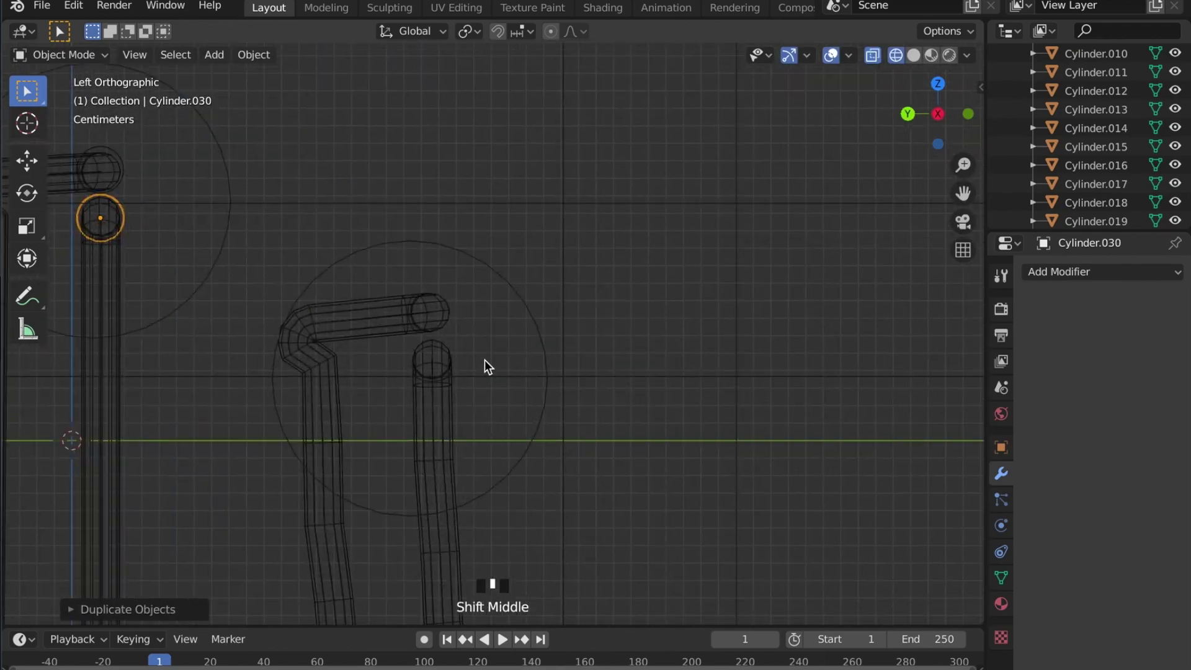
pyautogui.hotkey('shift', 'd')
pyautogui.scroll(7, 529, 459)
pyautogui.click(529, 469)
pyautogui.scroll(-15, 529, 469)
pyautogui.scroll(10, 486, 353)
pyautogui.hotkey('shift', 'd')
pyautogui.click(770, 471)
# Step: Align a sleeve copy on the next horizontal tube's loose end and duplicate it onto the neighbouring angled tube end
pyautogui.press('g')
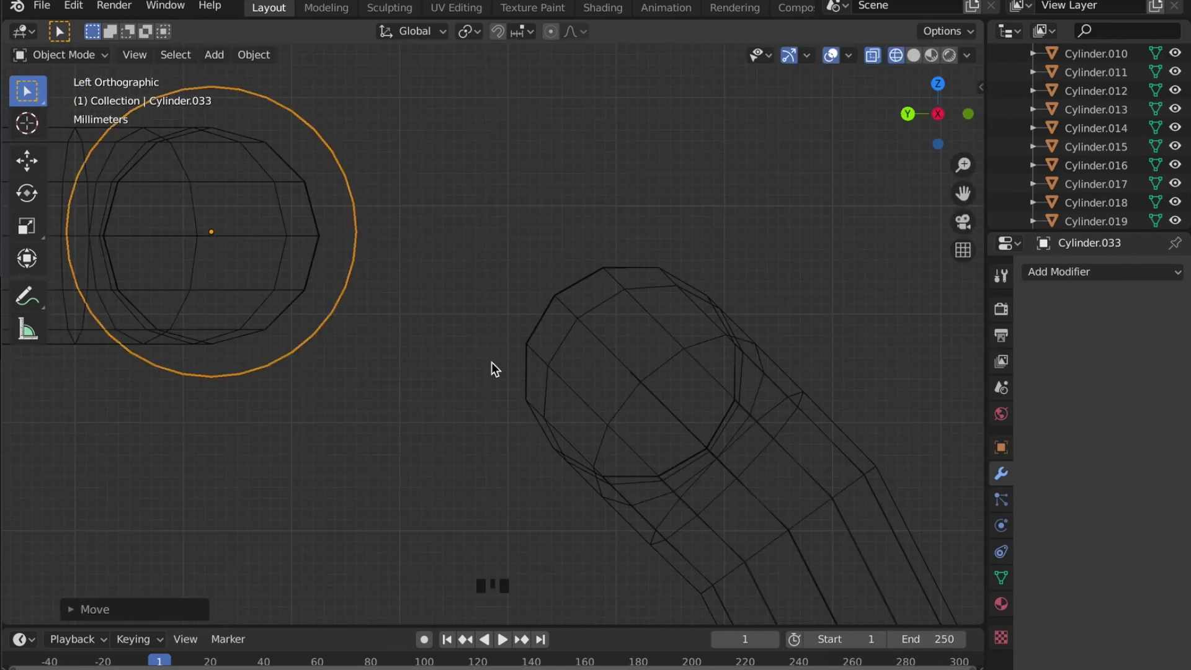
pyautogui.hotkey('shift', 'd')
pyautogui.click(912, 506)
# Step: Duplicate the sleeve onto the next thinner letter's curved tube end, shrink it to fit, and copy it onto the vertical end
pyautogui.hotkey('shift', 'd')
pyautogui.press('s')
pyautogui.press('g')
pyautogui.click(553, 383)
pyautogui.hotkey('shift', 'd')
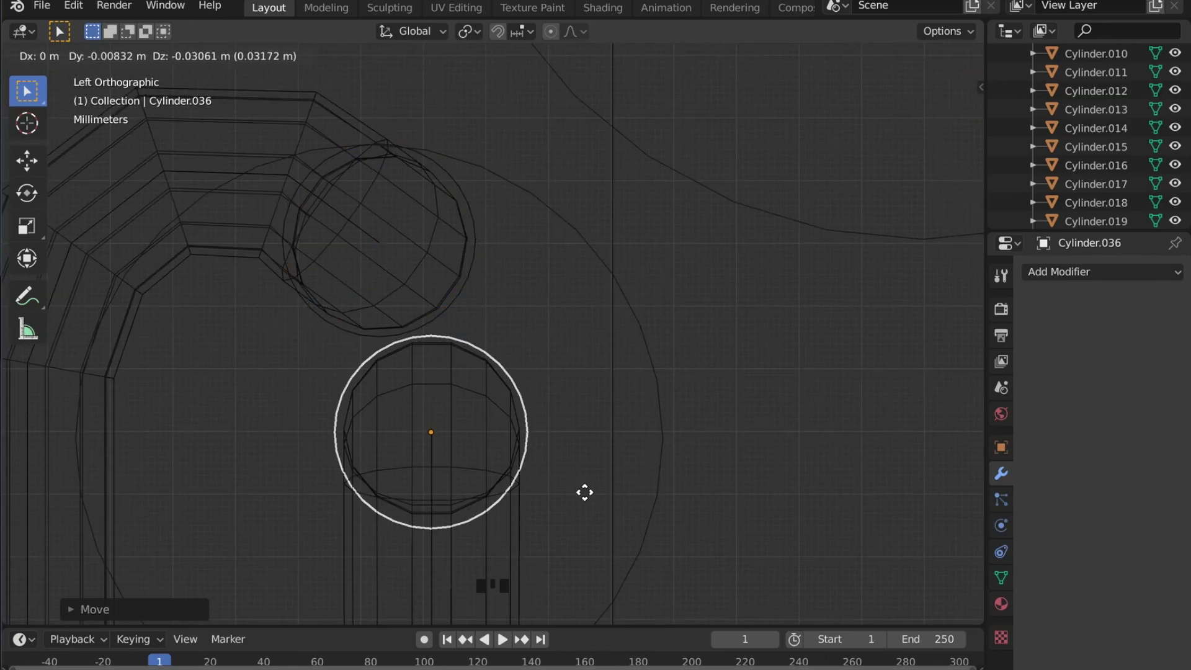
pyautogui.click(585, 492)
# Step: Place two sleeve duplicates over the loose ends of the letter P in the OPEN panel
pyautogui.scroll(-6, 586, 492)
pyautogui.hotkey('shift', 'd')
pyautogui.scroll(2, 439, 428)
pyautogui.press('g')
pyautogui.hotkey('shift', 'd')
pyautogui.click(523, 568)
pyautogui.press('g')
pyautogui.click(540, 301)
# Step: Place four sleeve duplicates on the letter E, covering its lower end, both middle bar ends and its upper end
pyautogui.hotkey('shift', 'd')
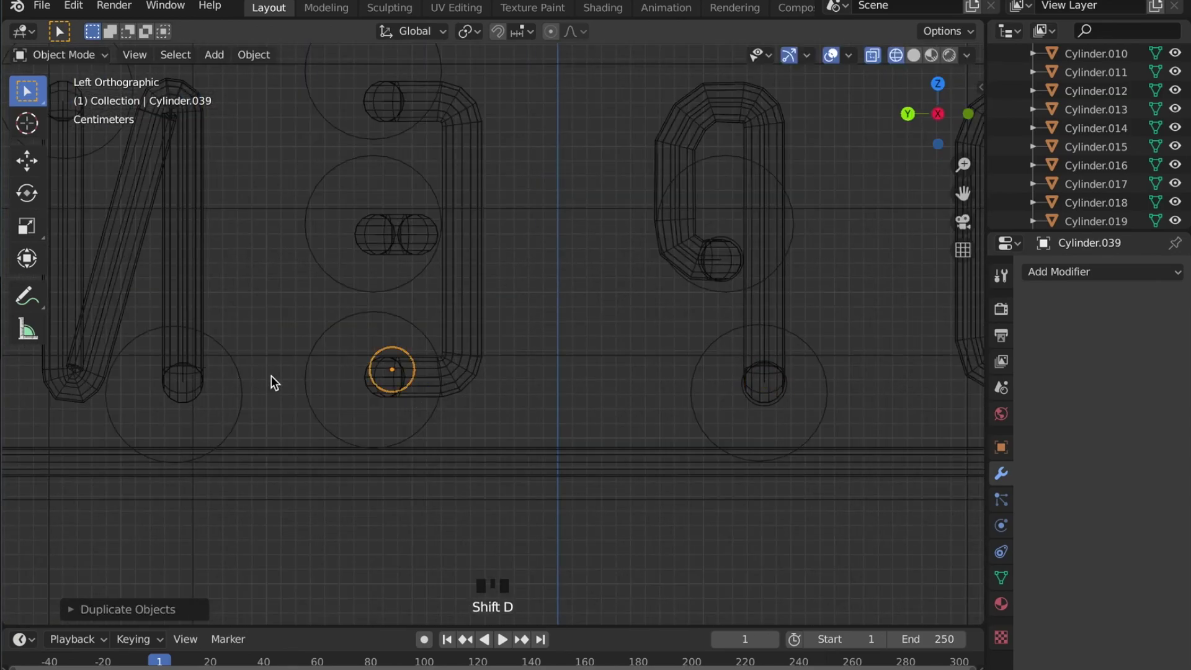
pyautogui.press('g')
pyautogui.click(561, 308)
pyautogui.hotkey('shift', 'd')
pyautogui.press('g')
pyautogui.click(593, 375)
pyautogui.hotkey('shift', 'd')
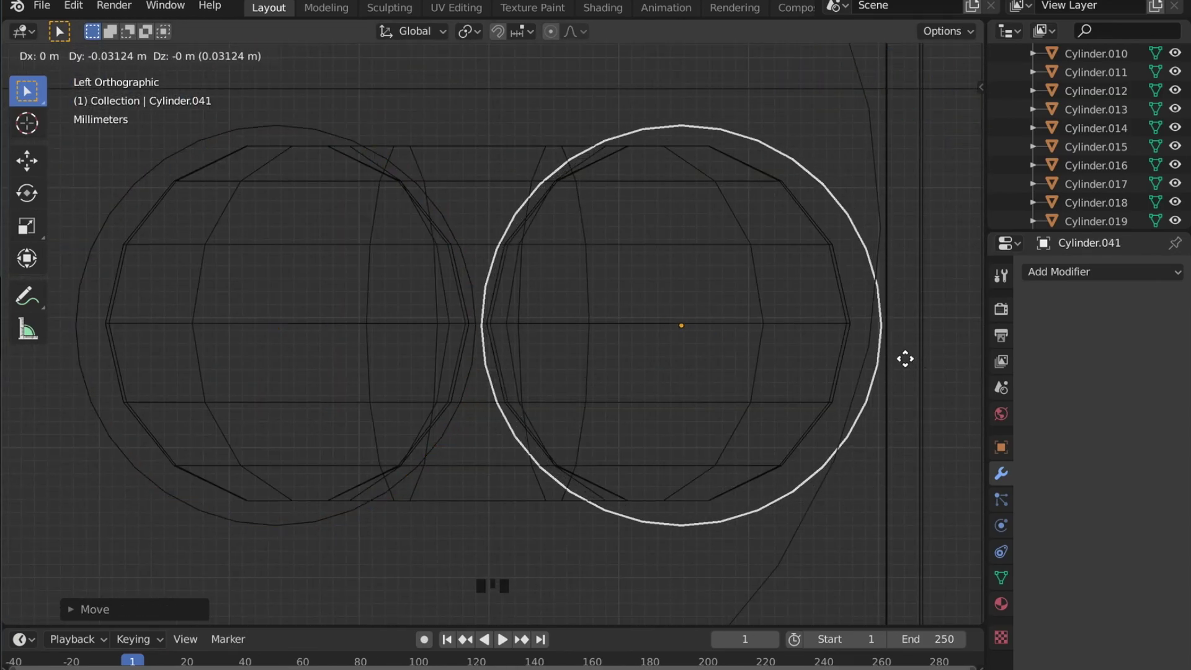
pyautogui.click(904, 360)
pyautogui.hotkey('shift', 'd')
pyautogui.click(497, 213)
# Step: Place two sleeve duplicates over the lower and upper loose ends of the letter N
pyautogui.hotkey('shift', 'd')
pyautogui.click(474, 472)
pyautogui.press('g')
pyautogui.hotkey('shift', 'd')
pyautogui.click(482, 234)
pyautogui.press('g')
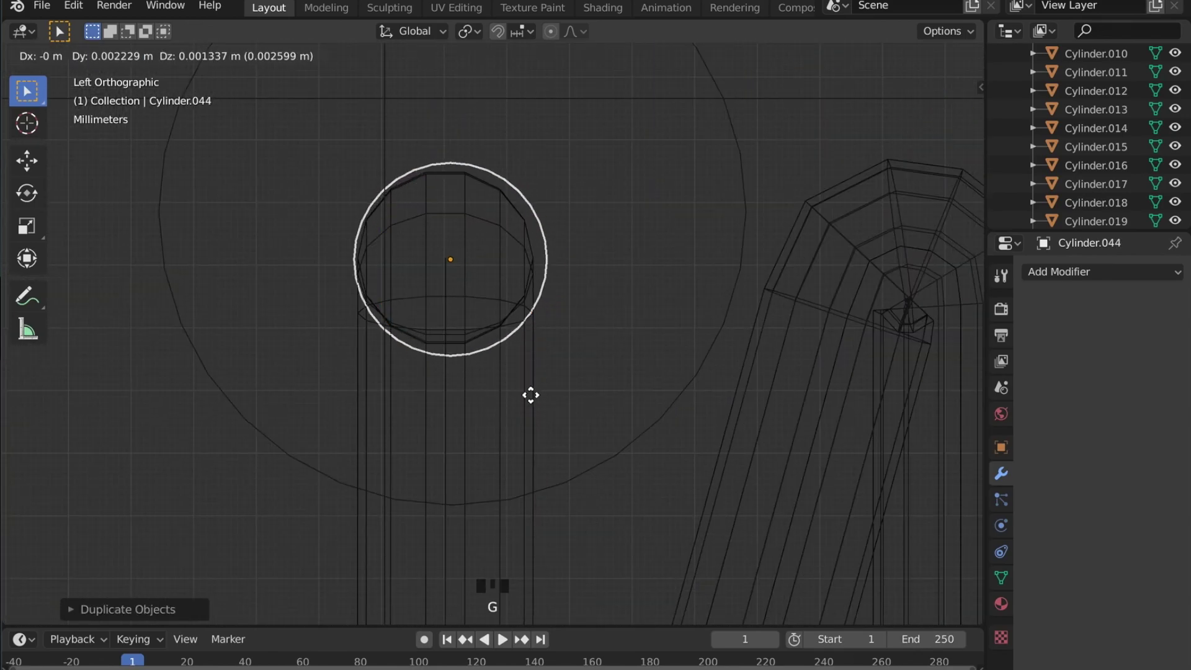
pyautogui.click(529, 394)
# Step: Switch to solid shading and select the sleeves on the OPEN panel together, starting from the N and E
pyautogui.hotkey('shift', 'z')
pyautogui.moveTo(534, 378)
pyautogui.mouseDown(button='middle')
pyautogui.moveTo(724, 337)
pyautogui.moveTo(844, 344)
pyautogui.mouseUp(button='middle')
pyautogui.scroll(-5, 772, 356)
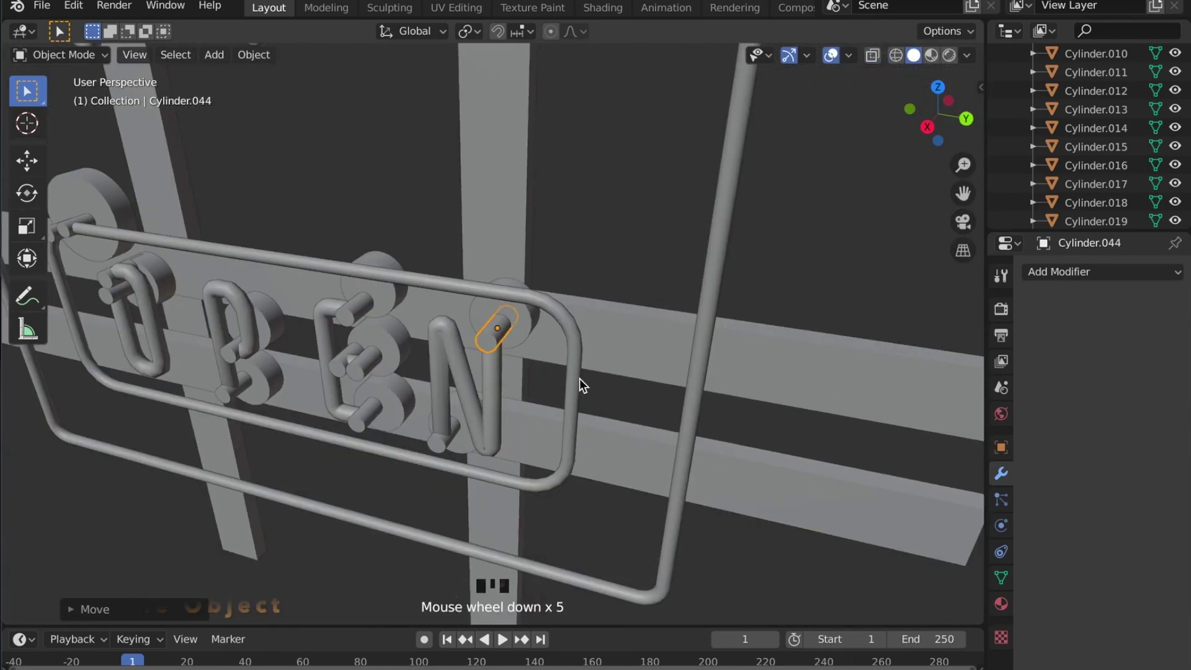
pyautogui.moveTo(580, 383); pyautogui.dragTo(613, 386, button='middle')
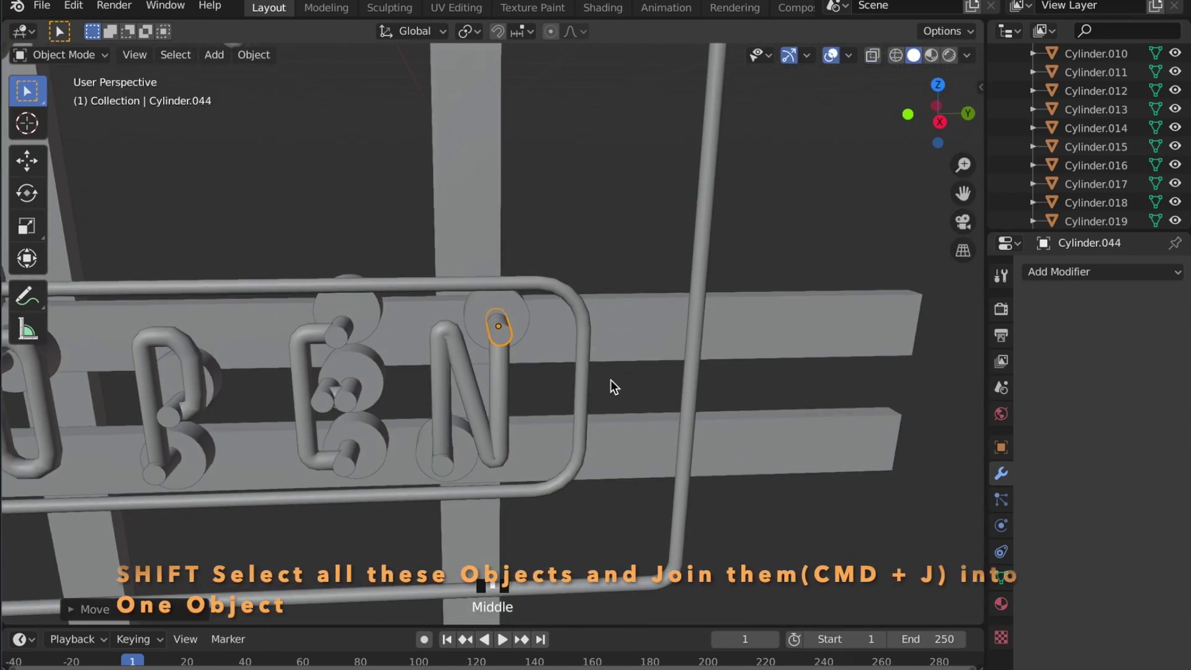
pyautogui.keyDown('shift'); pyautogui.click(441, 467); pyautogui.keyUp('shift')
pyautogui.keyDown('shift'); pyautogui.click(347, 397); pyautogui.keyUp('shift')
pyautogui.keyDown('shift'); pyautogui.click(324, 400); pyautogui.keyUp('shift')
pyautogui.keyDown('shift'); pyautogui.click(345, 463); pyautogui.keyUp('shift')
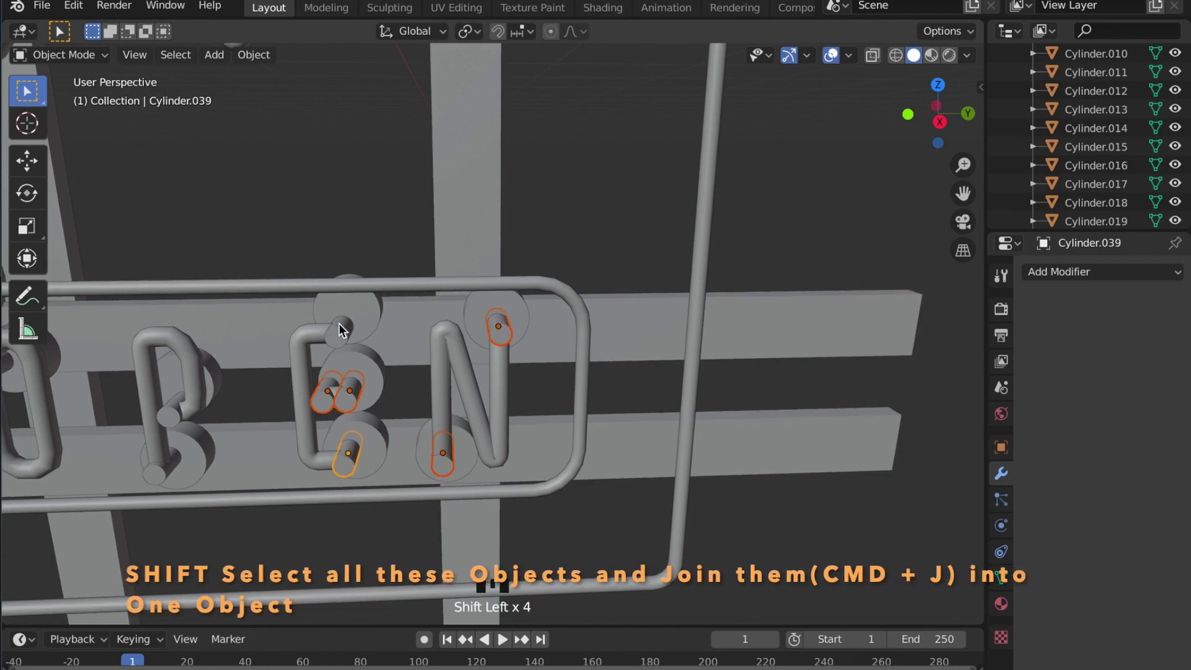
pyautogui.keyDown('shift'); pyautogui.click(339, 326); pyautogui.keyUp('shift')
pyautogui.keyDown('shift'); pyautogui.moveTo(340, 335); pyautogui.dragTo(713, 305, button='middle'); pyautogui.keyUp('shift')
pyautogui.keyDown('shift'); pyautogui.click(565, 377); pyautogui.keyUp('shift')
pyautogui.keyDown('shift'); pyautogui.click(543, 435); pyautogui.keyUp('shift')
pyautogui.keyDown('shift'); pyautogui.click(394, 335); pyautogui.keyUp('shift')
# Step: Add the sleeves on the ル, テ and ホ characters to the selection
pyautogui.keyDown('shift'); pyautogui.moveTo(542, 396); pyautogui.dragTo(527, 595, button='middle'); pyautogui.keyUp('shift')
pyautogui.keyDown('shift'); pyautogui.click(451, 234); pyautogui.keyUp('shift')
pyautogui.keyDown('shift'); pyautogui.click(452, 208); pyautogui.keyUp('shift')
pyautogui.keyDown('shift'); pyautogui.click(601, 170); pyautogui.keyUp('shift')
pyautogui.keyDown('shift'); pyautogui.click(319, 232); pyautogui.keyUp('shift')
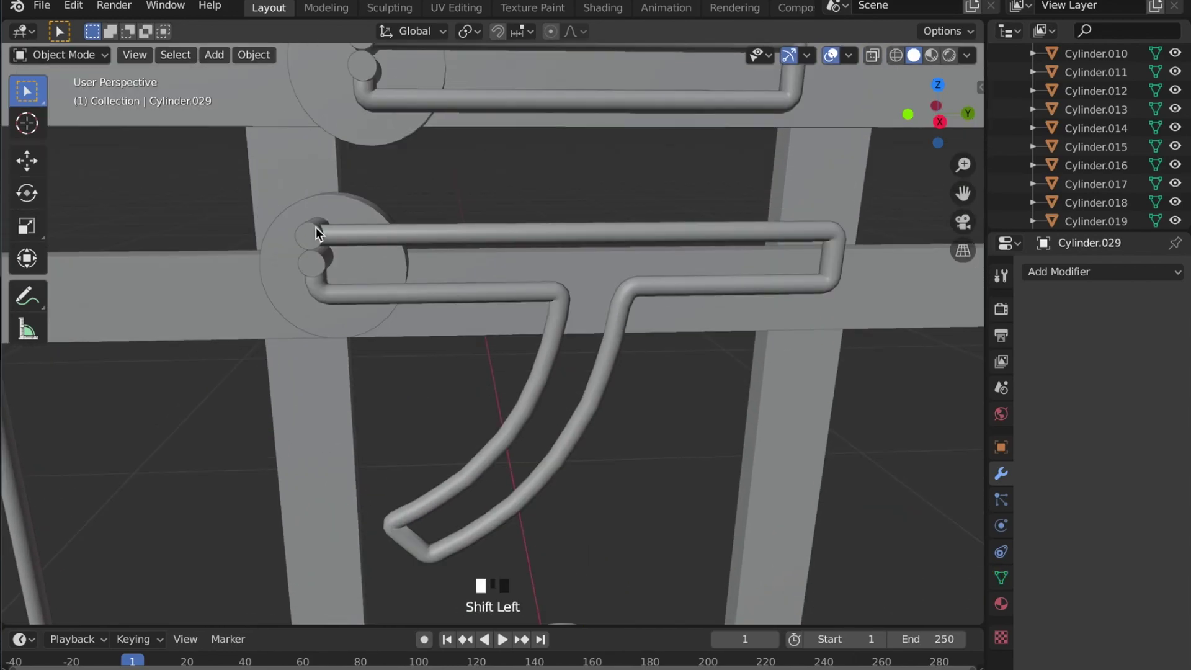
pyautogui.keyDown('shift'); pyautogui.click(365, 66); pyautogui.keyUp('shift')
pyautogui.scroll(-2, 534, 220)
pyautogui.keyDown('shift'); pyautogui.click(467, 332); pyautogui.keyUp('shift')
pyautogui.keyDown('shift'); pyautogui.click(710, 357); pyautogui.keyUp('shift')
pyautogui.keyDown('shift'); pyautogui.click(720, 376); pyautogui.keyUp('shift')
pyautogui.keyDown('shift'); pyautogui.click(373, 214); pyautogui.keyUp('shift')
pyautogui.keyDown('shift'); pyautogui.click(373, 242); pyautogui.keyUp('shift')
# Step: Add the large outer frame's two sleeves, join all selected sleeves into one object, and apply All Transforms
pyautogui.keyDown('shift'); pyautogui.moveTo(374, 245); pyautogui.dragTo(831, 527, button='middle'); pyautogui.keyUp('shift')
pyautogui.keyDown('shift'); pyautogui.click(484, 242); pyautogui.keyUp('shift')
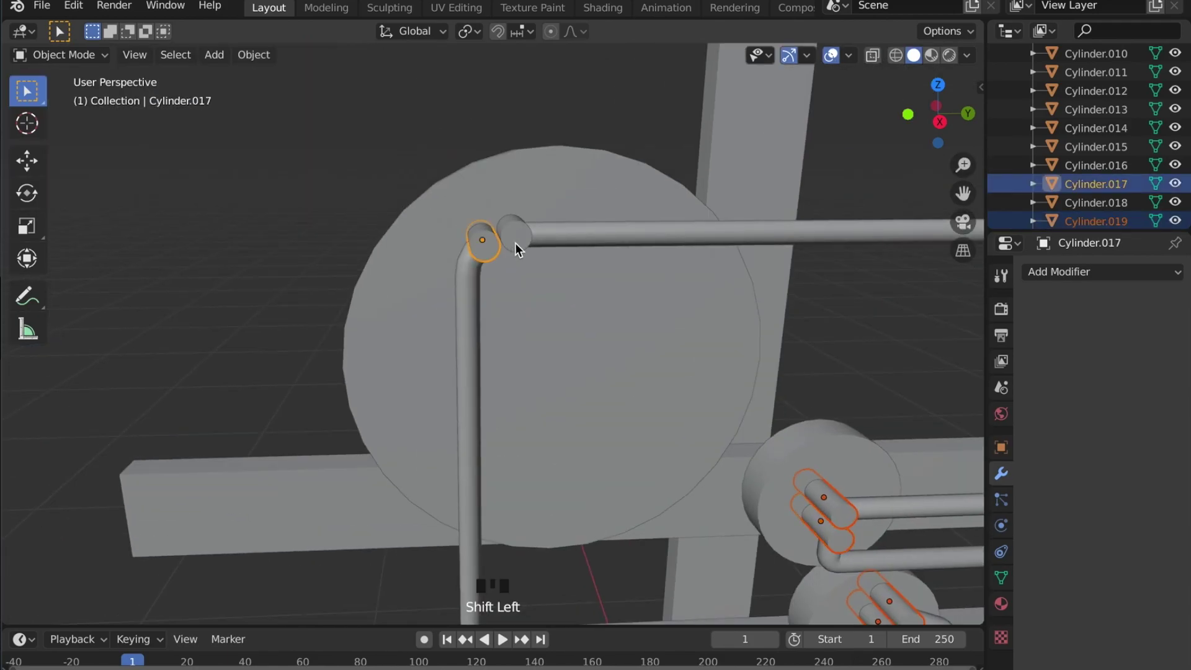
pyautogui.keyDown('shift'); pyautogui.click(515, 244); pyautogui.keyUp('shift')
pyautogui.hotkey('ctrl', 'j')
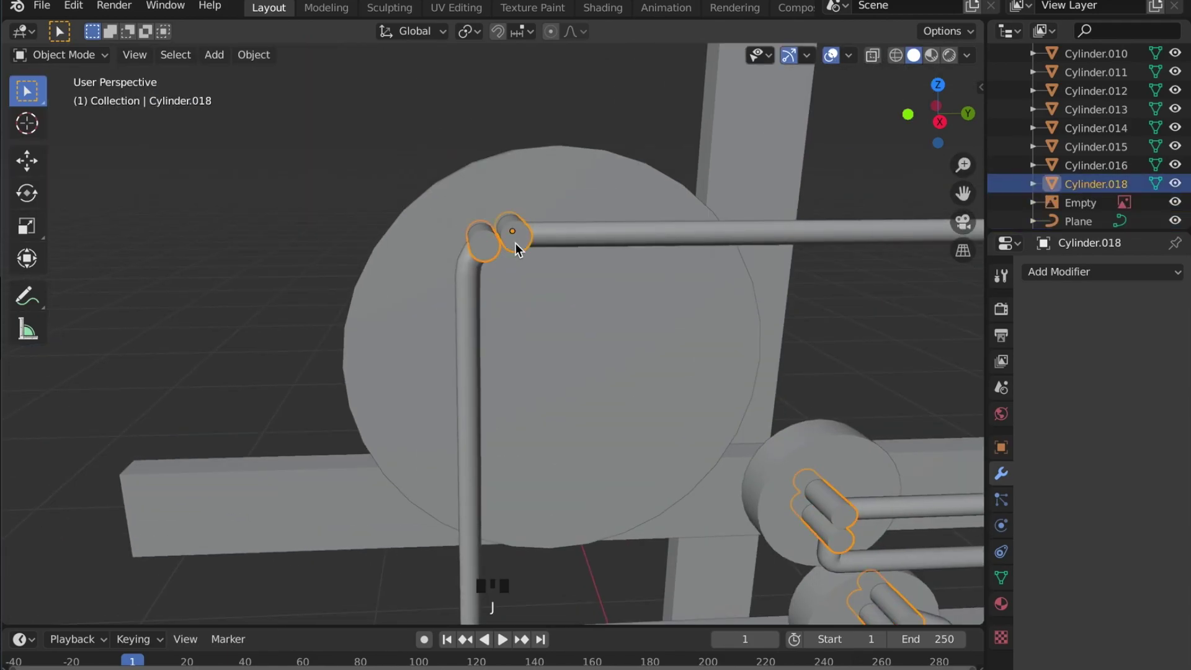
pyautogui.hotkey('ctrl', 'a')
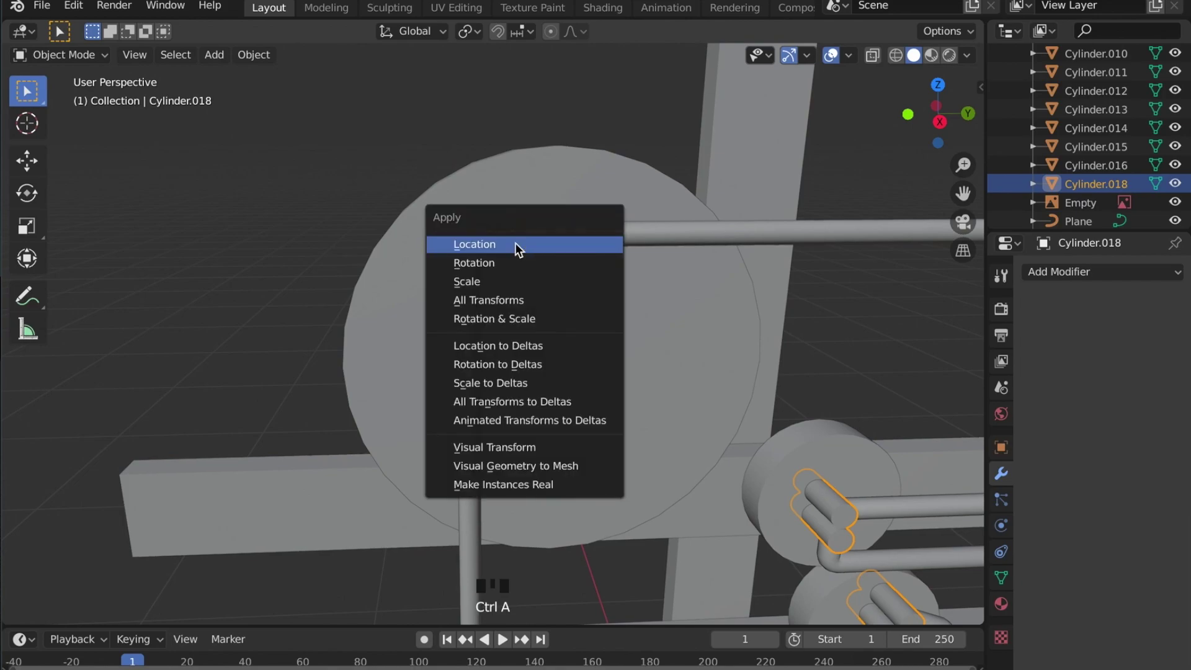
pyautogui.click(512, 302)
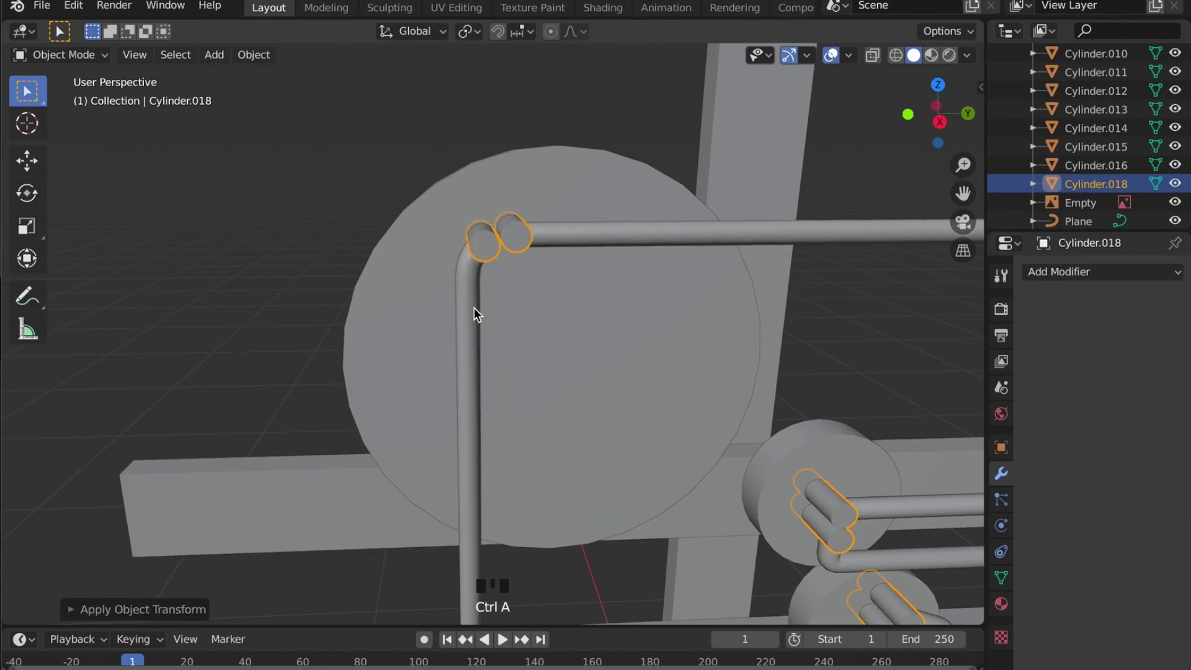
# Step: Select the large outer frame's mount disc together with the three mount discs behind ホ
pyautogui.scroll(-3, 459, 312)
pyautogui.click(604, 383)
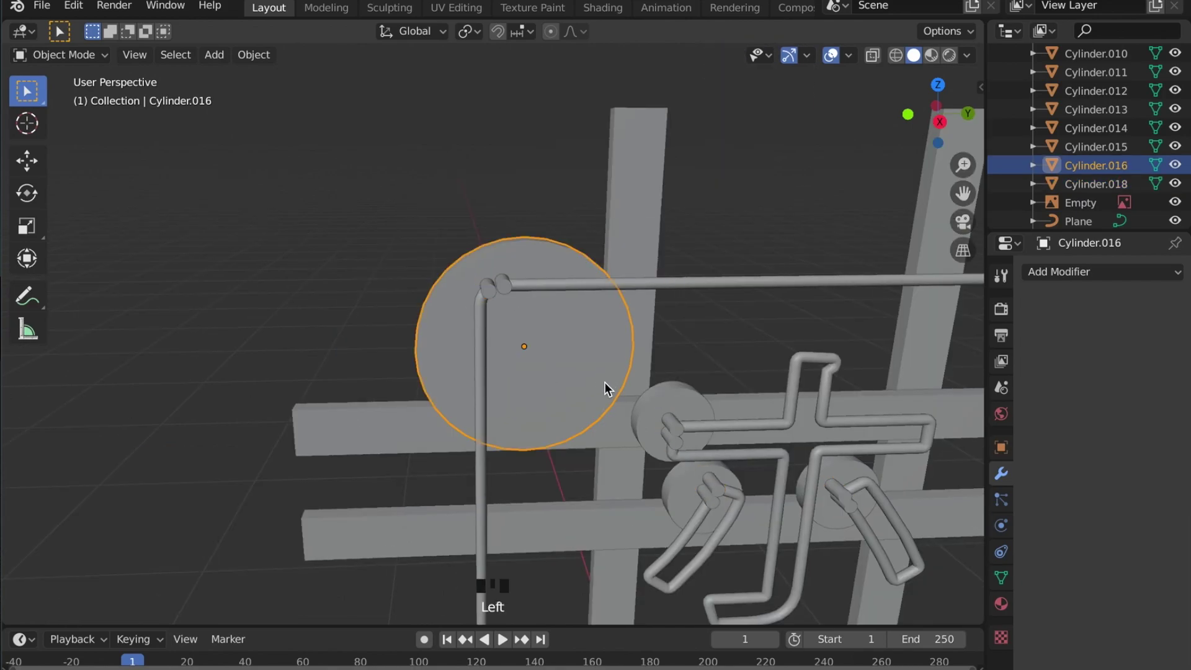
pyautogui.keyDown('shift'); pyautogui.click(691, 414); pyautogui.keyUp('shift')
pyautogui.keyDown('shift'); pyautogui.click(681, 490); pyautogui.keyUp('shift')
pyautogui.keyDown('shift'); pyautogui.click(825, 513); pyautogui.keyUp('shift')
pyautogui.scroll(-3, 825, 515)
pyautogui.keyDown('shift'); pyautogui.moveTo(825, 515); pyautogui.dragTo(444, 412, button='middle'); pyautogui.keyUp('shift')
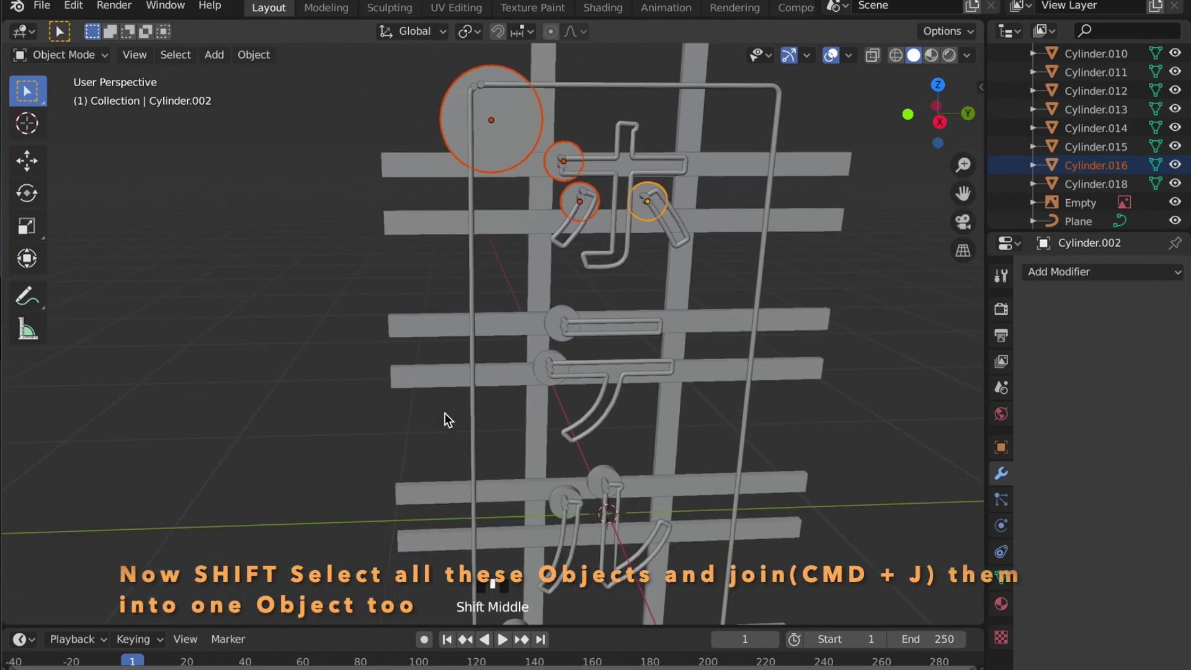
# Step: Add the mount discs behind the テ and ル characters to the selection
pyautogui.scroll(6, 716, 320)
pyautogui.keyDown('shift'); pyautogui.click(723, 314); pyautogui.keyUp('shift')
pyautogui.keyDown('shift'); pyautogui.click(677, 484); pyautogui.keyUp('shift')
pyautogui.scroll(-2, 690, 511)
pyautogui.keyDown('shift'); pyautogui.moveTo(691, 511); pyautogui.dragTo(590, 181, button='middle'); pyautogui.keyUp('shift')
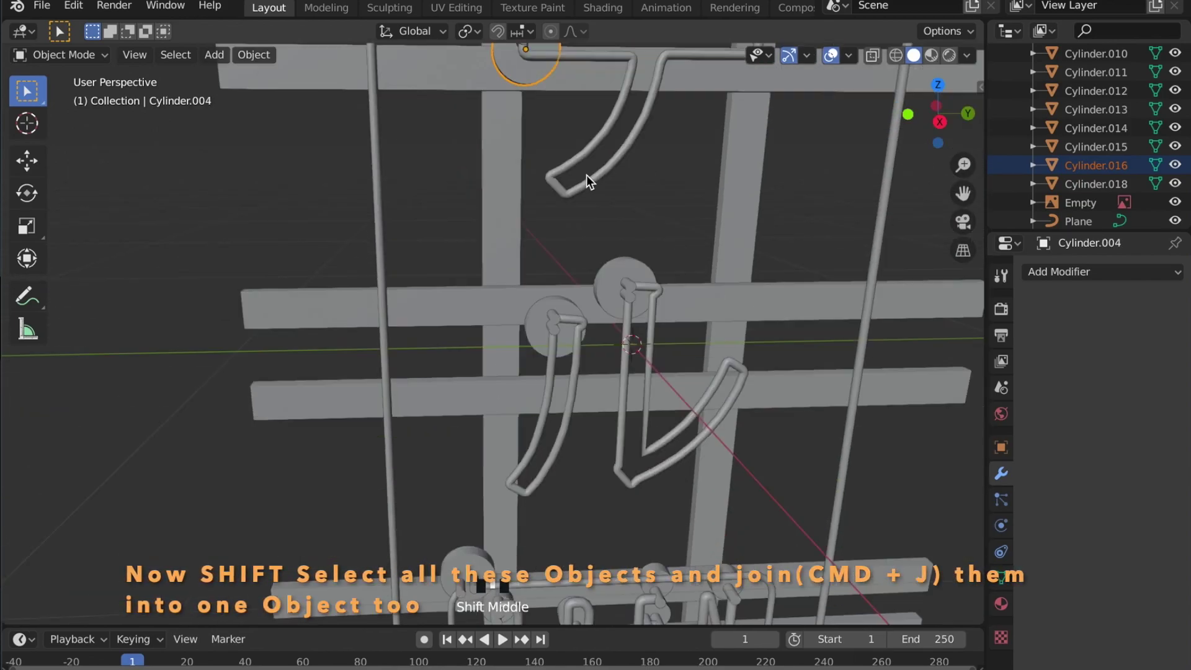
pyautogui.keyDown('shift'); pyautogui.click(552, 321); pyautogui.keyUp('shift')
pyautogui.keyDown('shift'); pyautogui.moveTo(493, 502); pyautogui.dragTo(584, 288, button='middle'); pyautogui.keyUp('shift')
# Step: Extend the selection with the mount discs of the OPEN panel's frame and of the letters O and P
pyautogui.scroll(4, 584, 288)
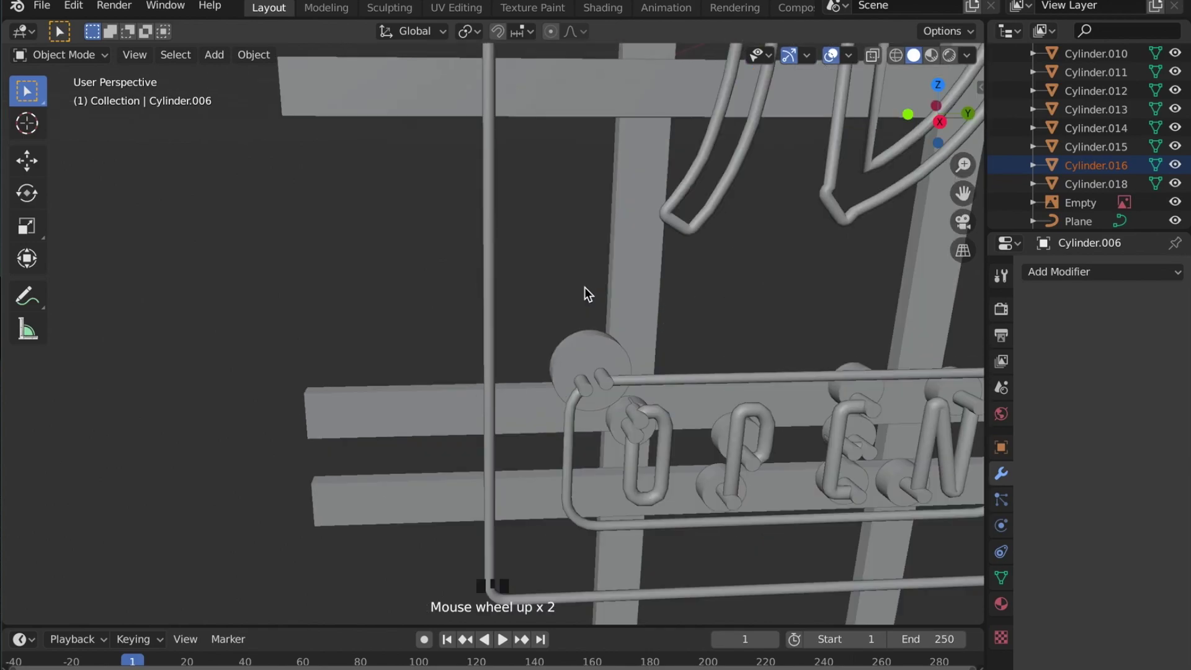
pyautogui.keyDown('shift'); pyautogui.click(651, 424); pyautogui.keyUp('shift')
pyautogui.keyDown('shift'); pyautogui.click(671, 467); pyautogui.keyUp('shift')
pyautogui.keyDown('shift'); pyautogui.moveTo(636, 415); pyautogui.dragTo(520, 378, button='middle'); pyautogui.keyUp('shift')
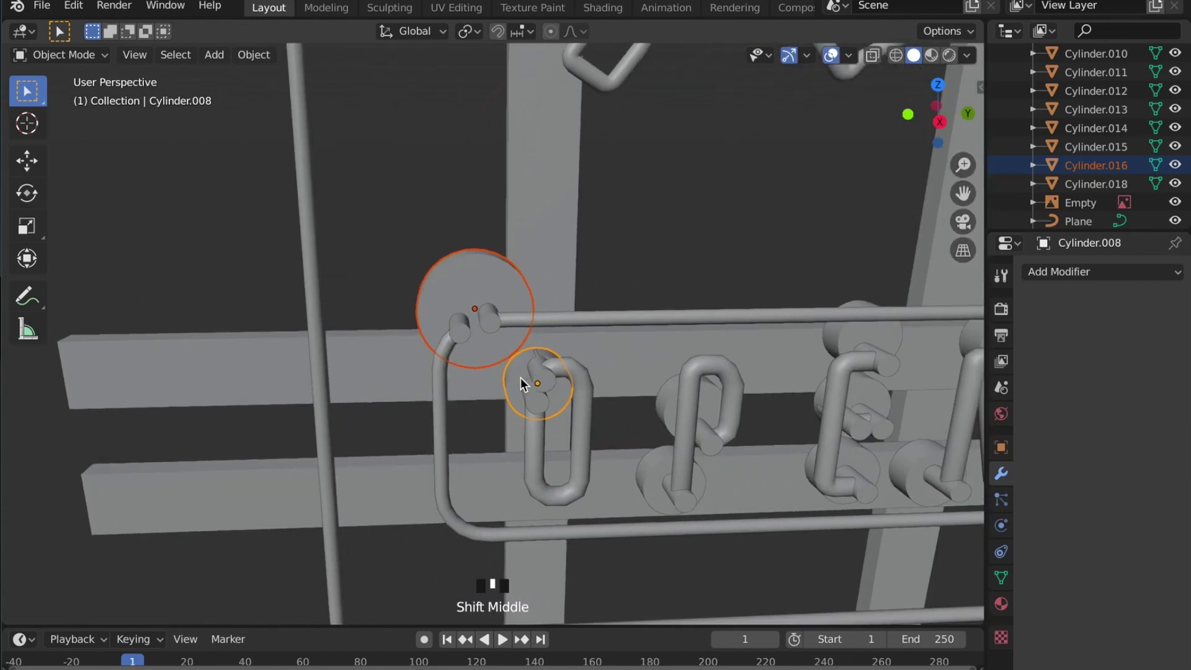
pyautogui.keyDown('shift'); pyautogui.click(513, 380); pyautogui.keyUp('shift')
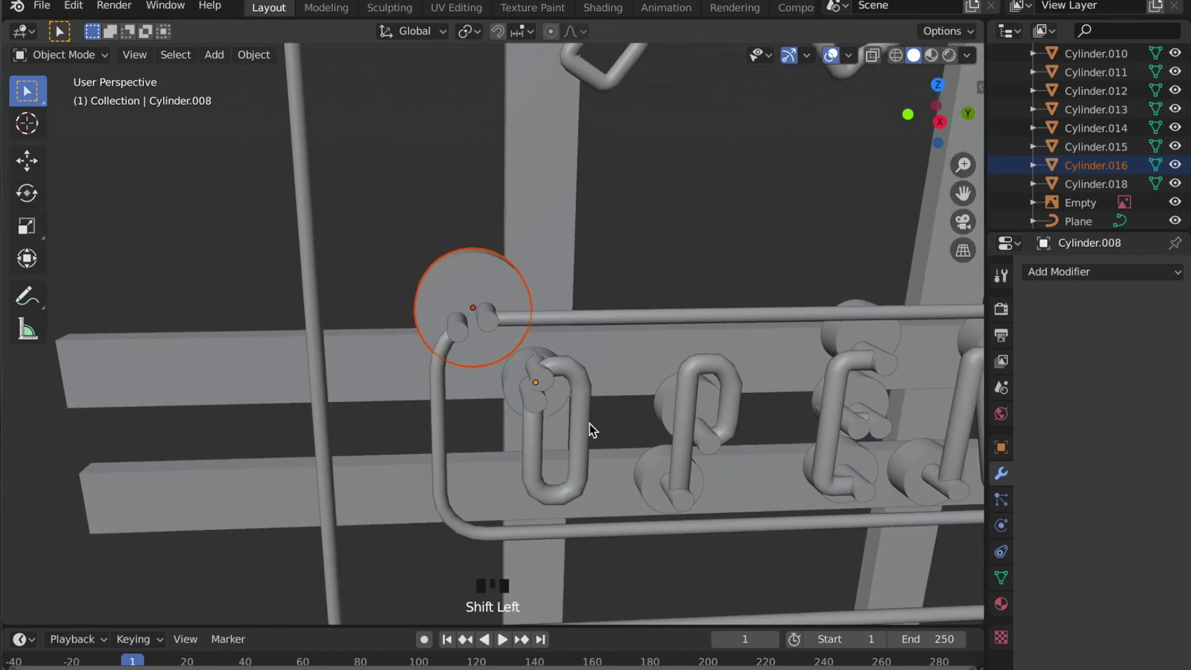
pyautogui.keyDown('shift'); pyautogui.click(657, 467); pyautogui.keyUp('shift')
pyautogui.keyDown('shift'); pyautogui.click(664, 410); pyautogui.keyUp('shift')
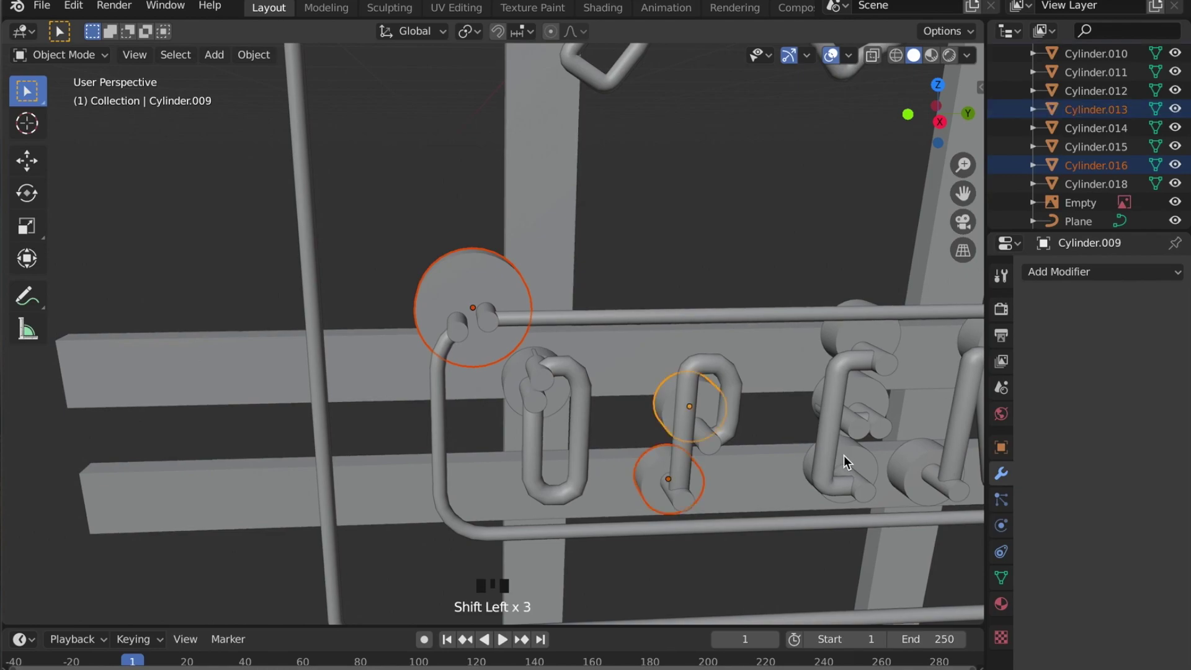
# Step: Add the mount discs behind the letters E and N, and join all selected discs into one object
pyautogui.keyDown('shift'); pyautogui.click(844, 459); pyautogui.keyUp('shift')
pyautogui.keyDown('shift'); pyautogui.moveTo(869, 395); pyautogui.dragTo(736, 397, button='middle'); pyautogui.keyUp('shift')
pyautogui.keyDown('shift'); pyautogui.click(706, 456); pyautogui.keyUp('shift')
pyautogui.keyDown('shift'); pyautogui.click(712, 389); pyautogui.keyUp('shift')
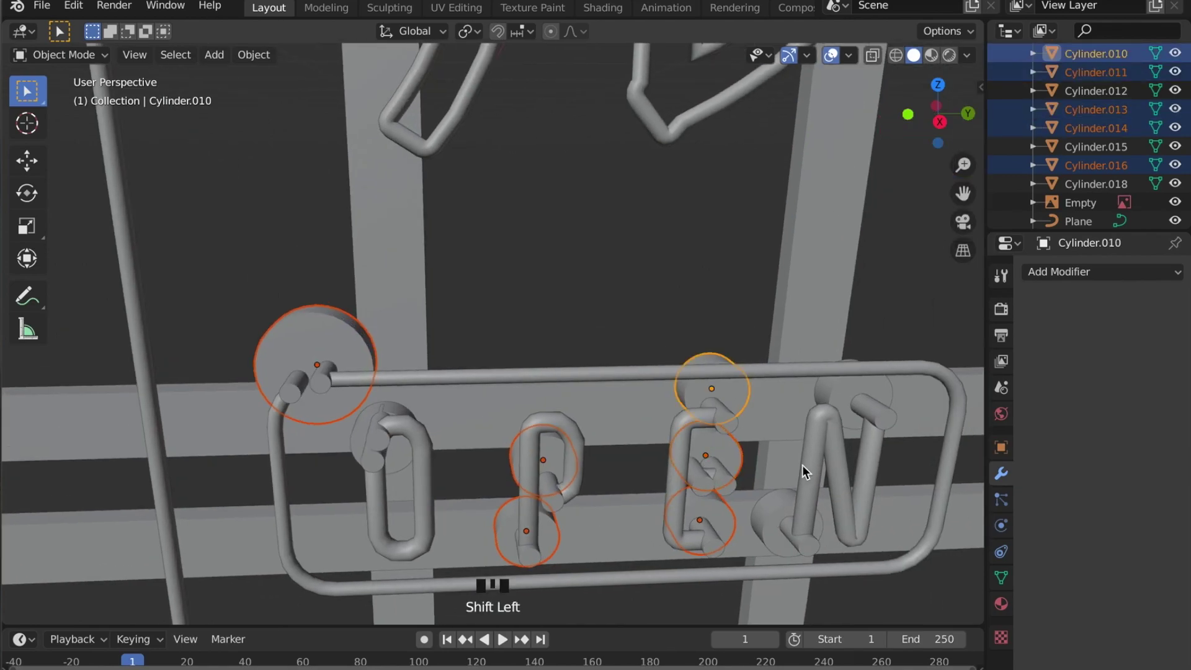
pyautogui.keyDown('shift'); pyautogui.click(787, 523); pyautogui.keyUp('shift')
pyautogui.keyDown('shift'); pyautogui.click(840, 391); pyautogui.keyUp('shift')
pyautogui.scroll(-2, 828, 399)
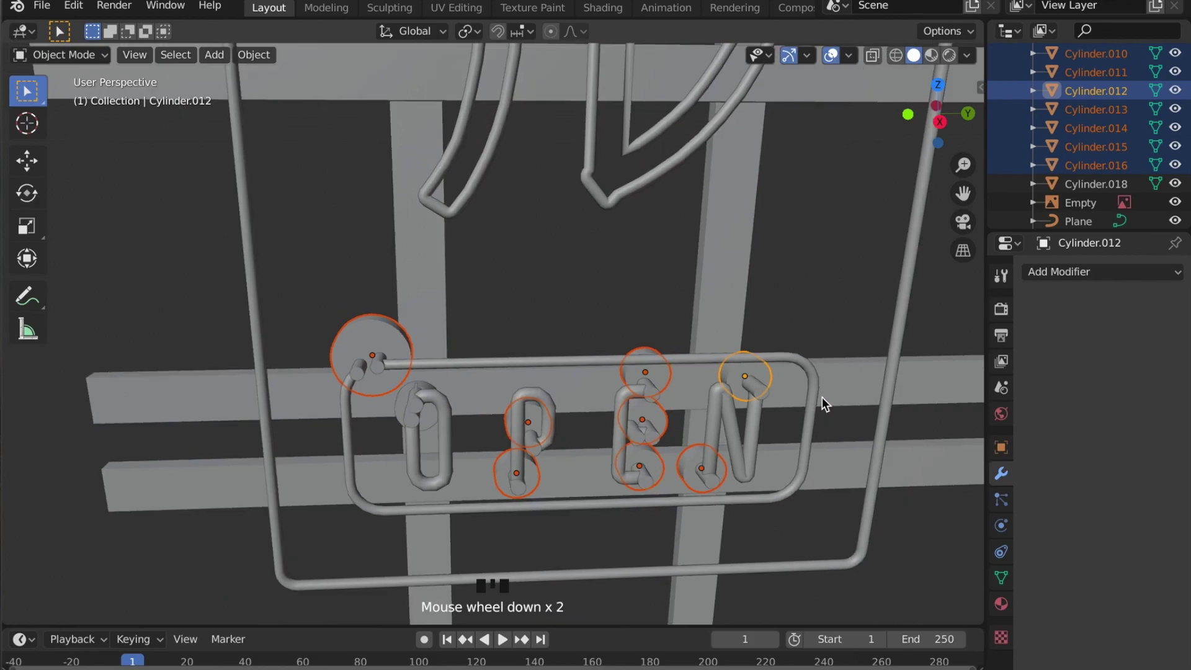
pyautogui.press('super+j')
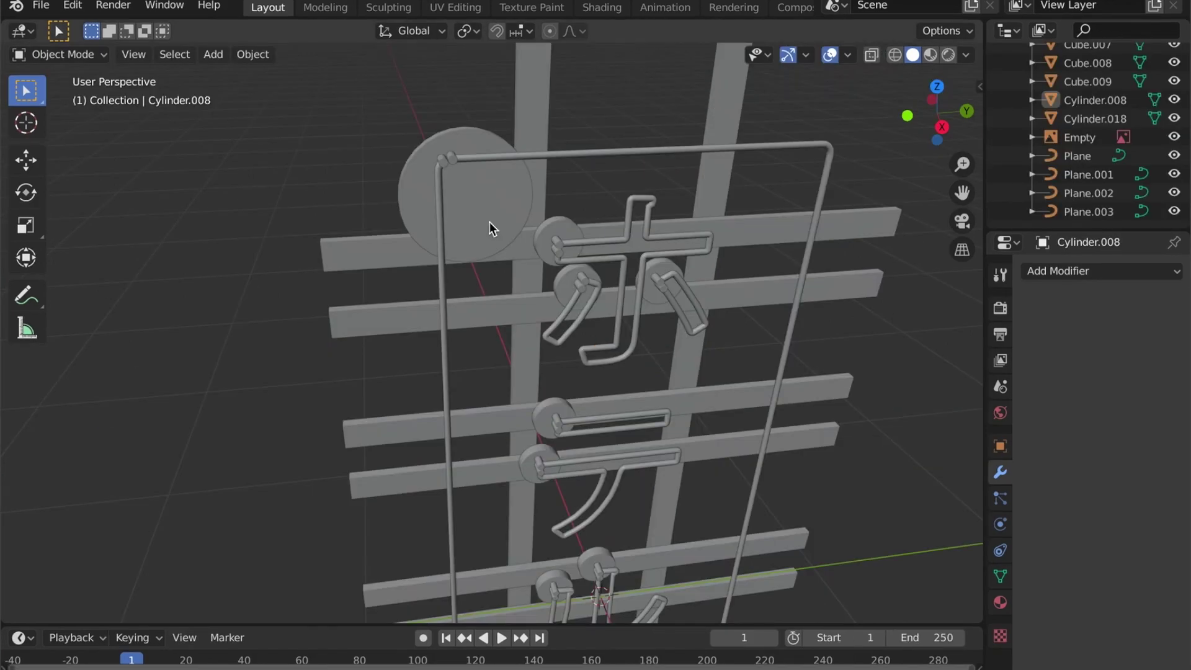
# Step: Add a Boolean modifier to the joined mount disc object
pyautogui.click(489, 222)
pyautogui.scroll(-2, 590, 351)
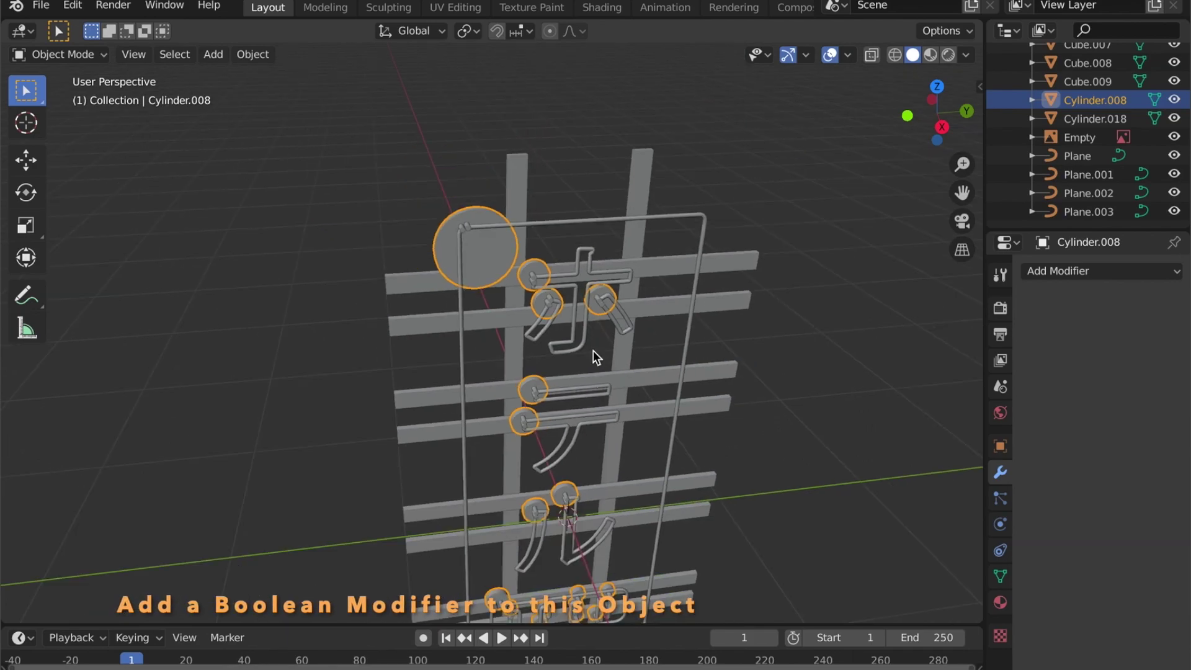
pyautogui.keyDown('shift'); pyautogui.moveTo(594, 391); pyautogui.dragTo(587, 301, button='middle'); pyautogui.keyUp('shift')
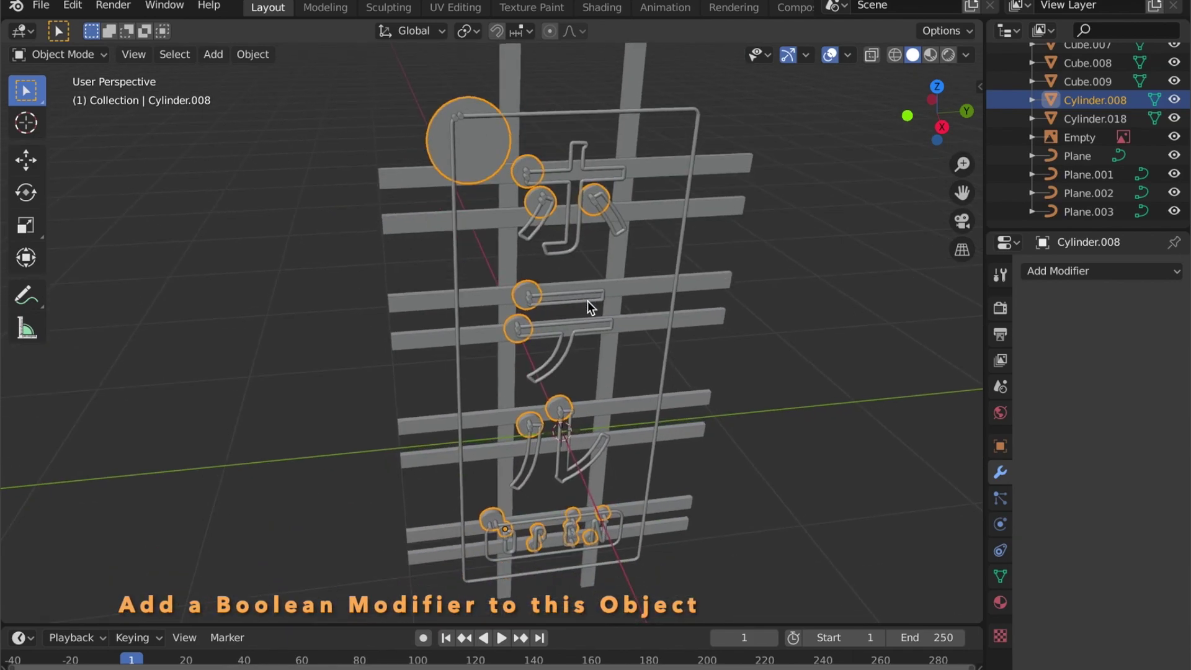
pyautogui.click(1079, 270)
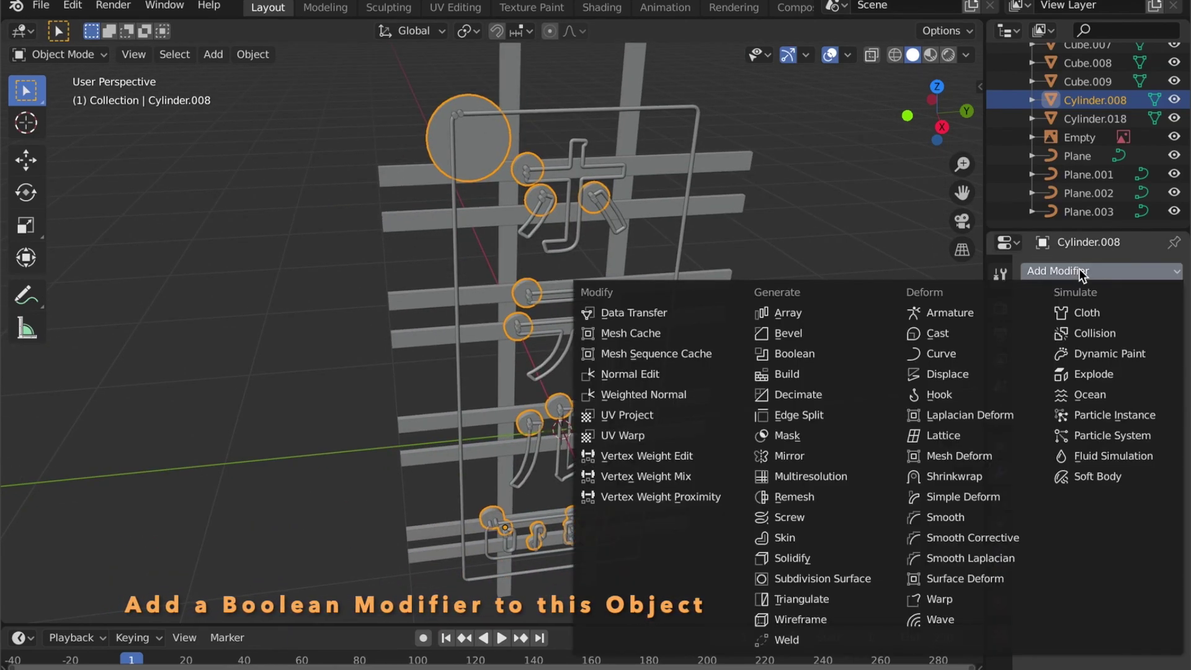
pyautogui.click(809, 356)
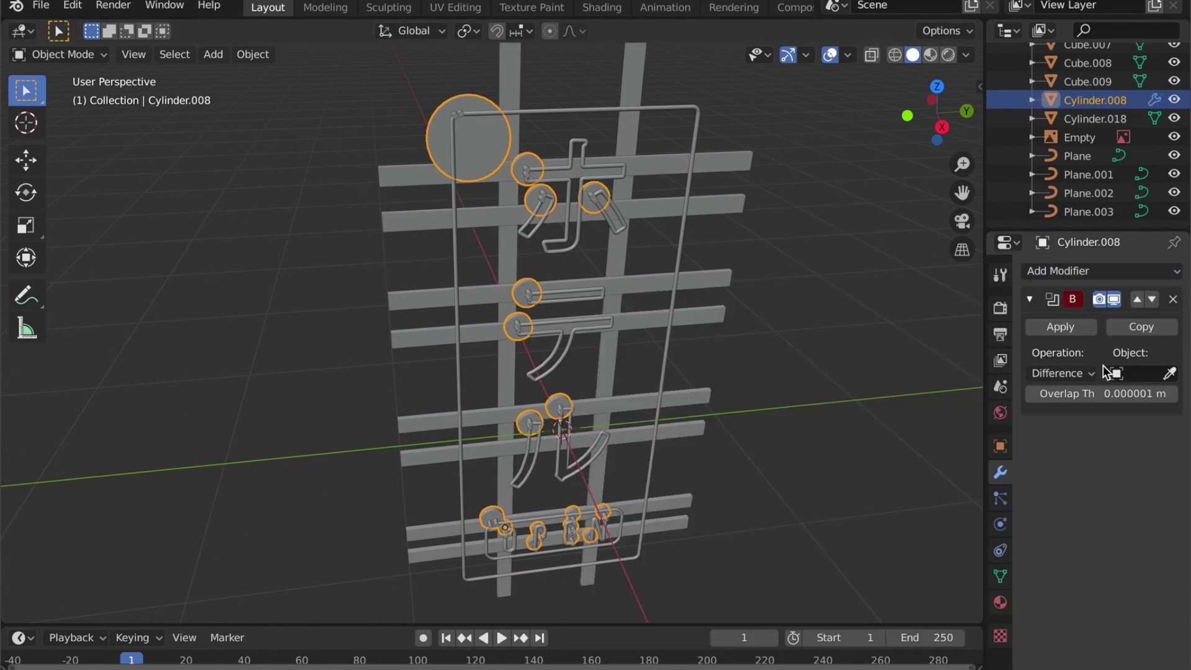
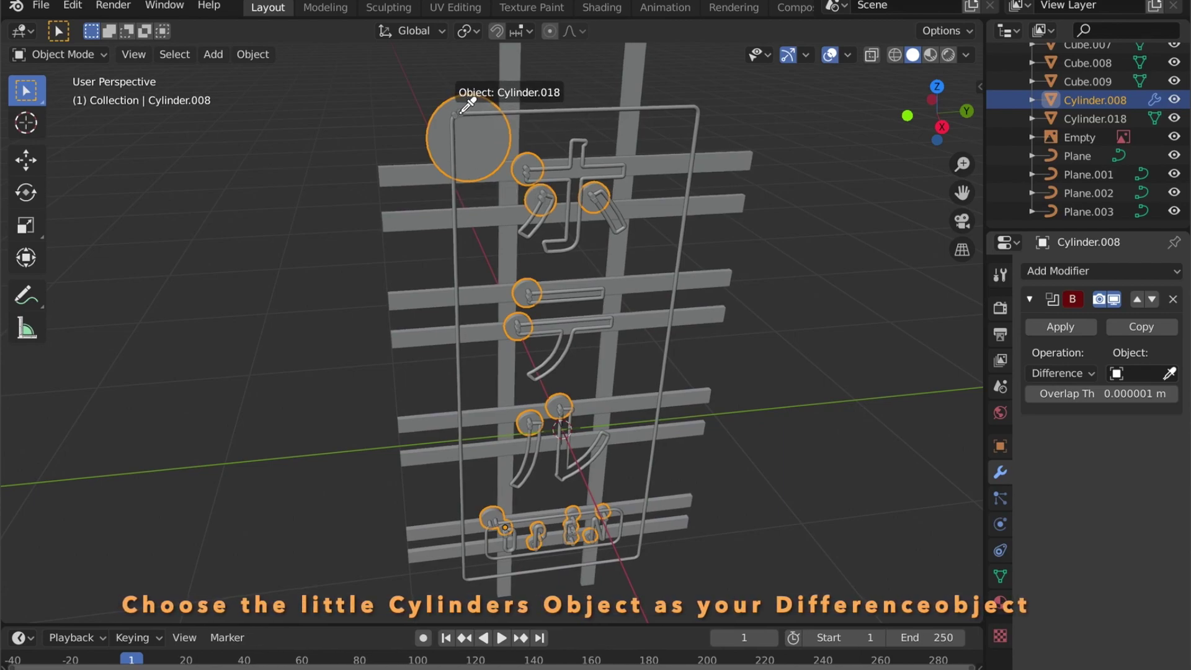
# Step: Set the joined end sleeves as the Boolean's Difference object and apply the modifier to the mount discs
pyautogui.click(460, 113)
pyautogui.keyDown('shift'); pyautogui.moveTo(473, 168); pyautogui.dragTo(555, 363, button='middle'); pyautogui.keyUp('shift')
pyautogui.scroll(4, 577, 322)
pyautogui.scroll(6, 464, 266)
pyautogui.click(1051, 326)
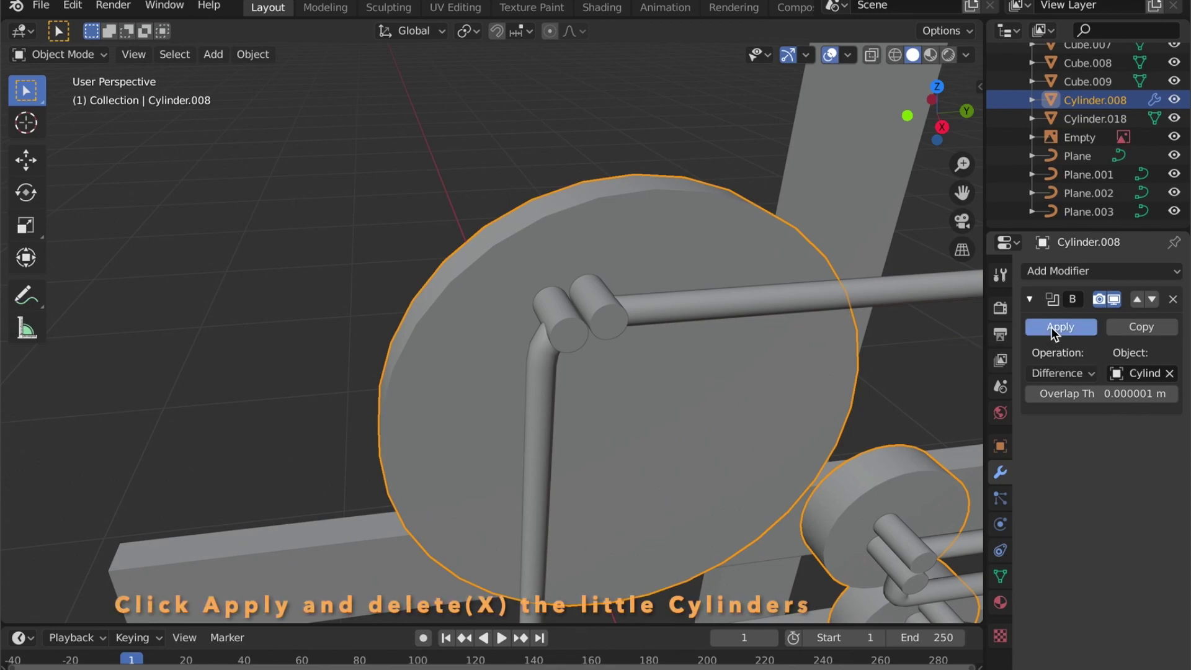
# Step: Delete the joined end sleeve object that cut the holes in the mount discs
pyautogui.click(594, 315)
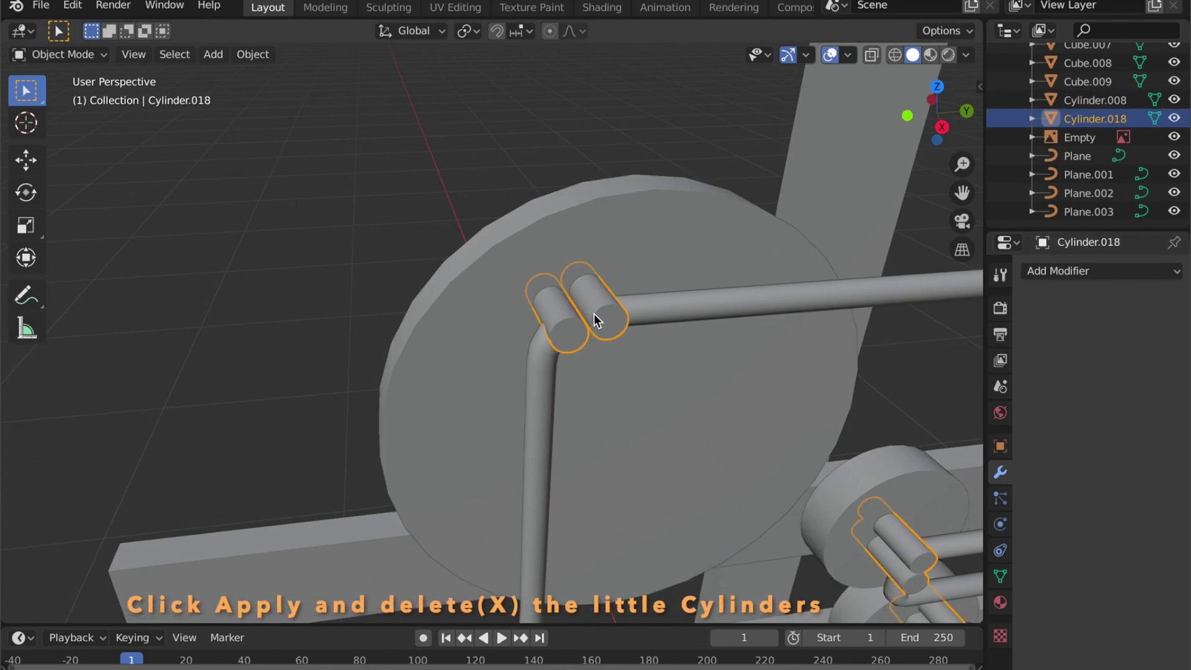
pyautogui.press('x')
pyautogui.click(594, 314)
pyautogui.moveTo(594, 314)
pyautogui.mouseDown(button='middle')
pyautogui.moveTo(583, 297)
pyautogui.moveTo(595, 306)
pyautogui.mouseUp(button='middle')
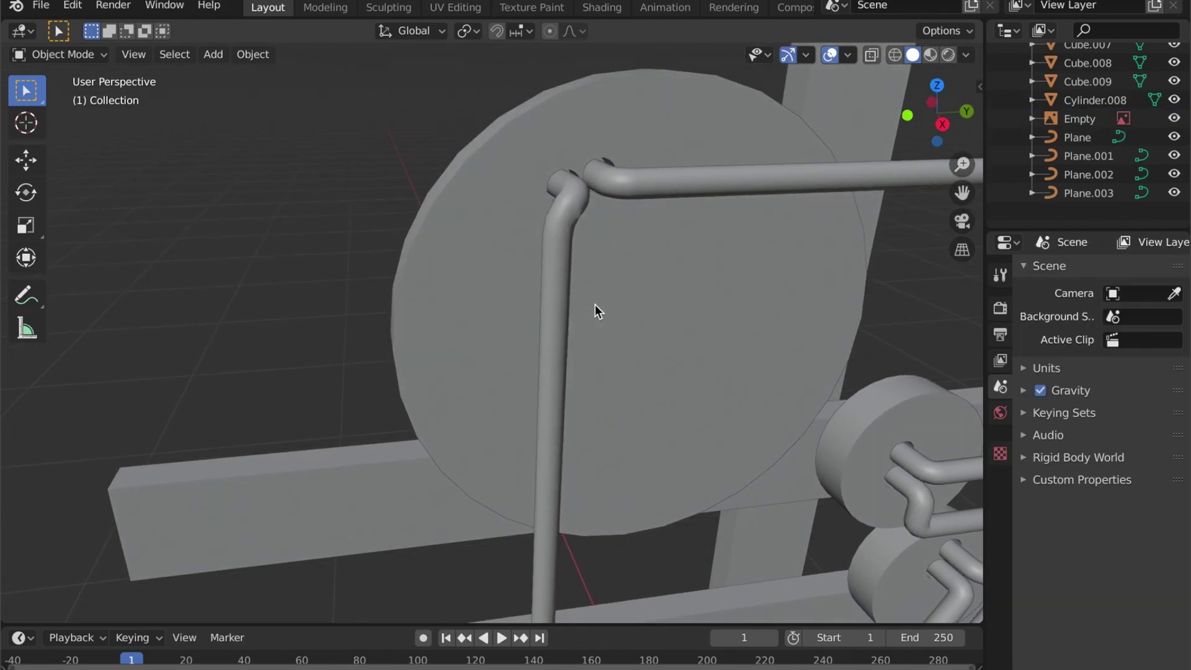
# Step: In front orthographic view, open the tube curve of the Japanese characters for editing with X-ray enabled
pyautogui.scroll(-2, 621, 357)
pyautogui.keyDown('shift'); pyautogui.moveTo(719, 400); pyautogui.dragTo(756, 341, button='middle'); pyautogui.keyUp('shift')
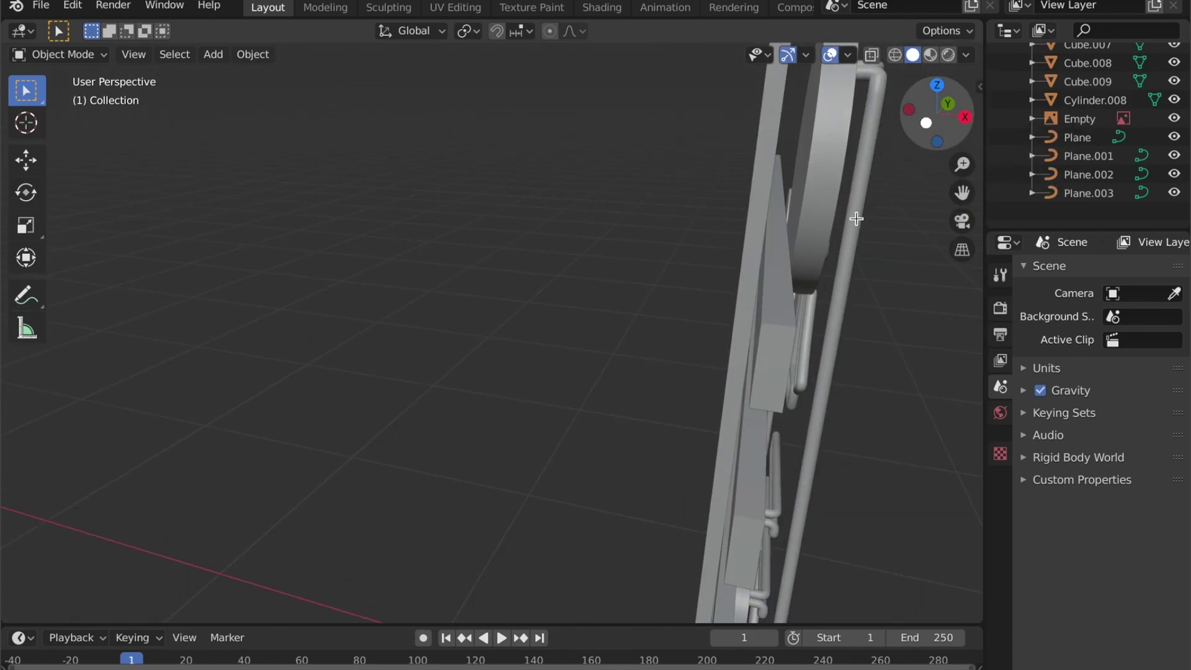
pyautogui.keyDown('shift'); pyautogui.moveTo(769, 260); pyautogui.dragTo(702, 279, button='middle'); pyautogui.keyUp('shift')
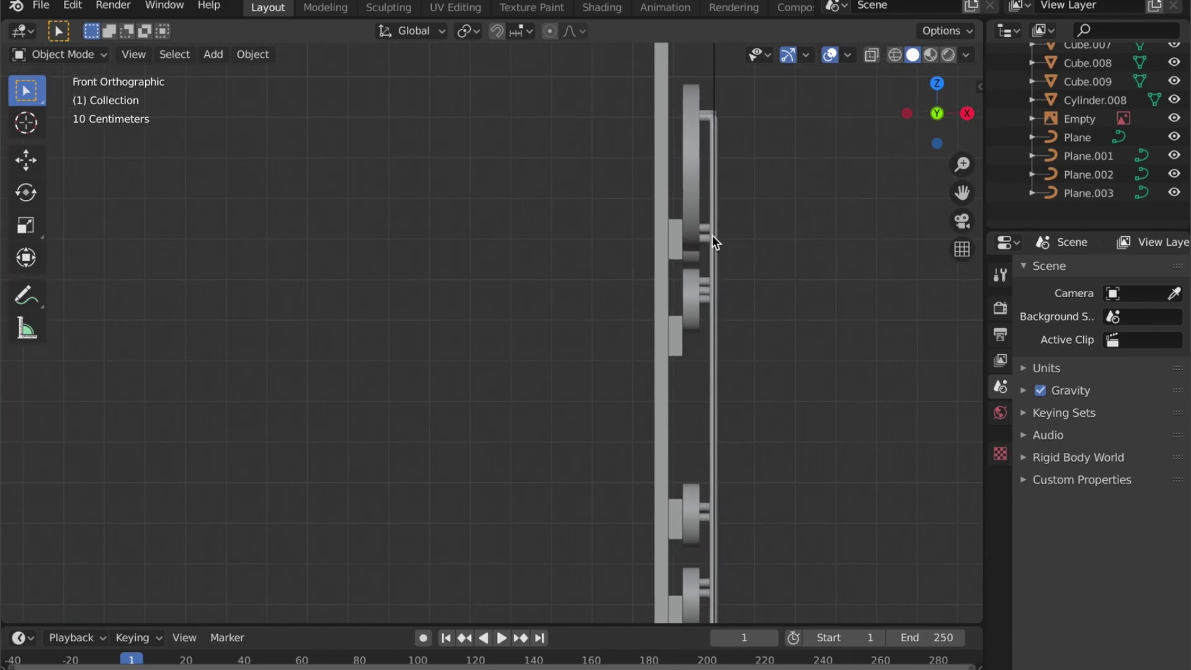
pyautogui.click(709, 237)
pyautogui.click(705, 240)
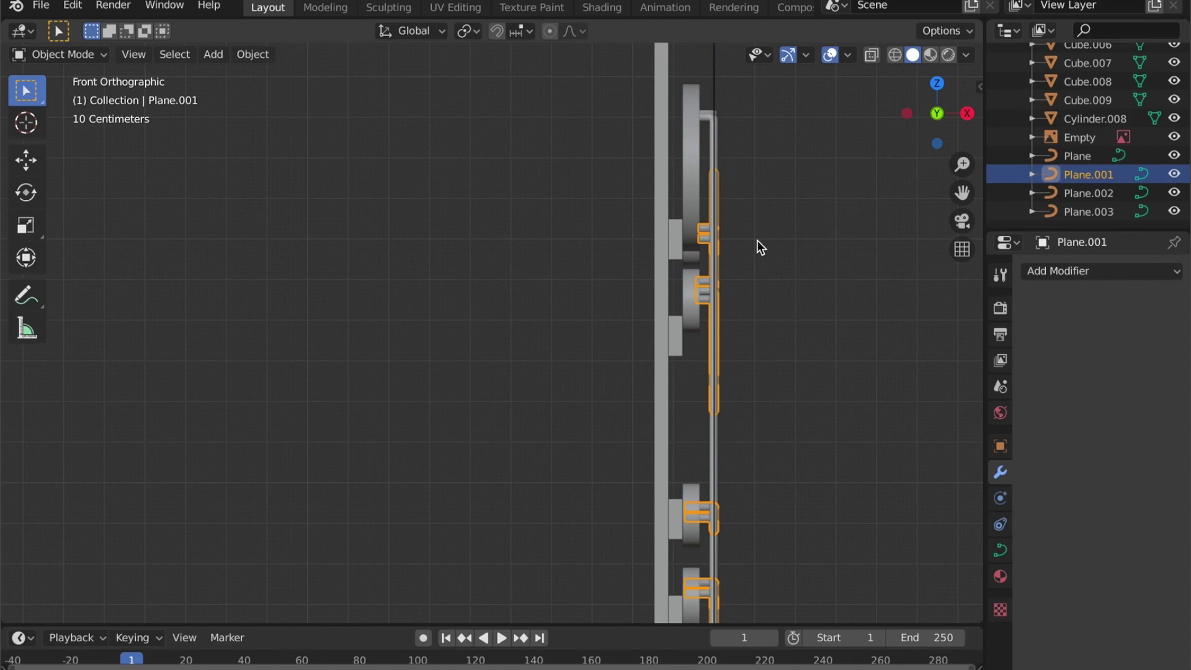
pyautogui.press('Tab')
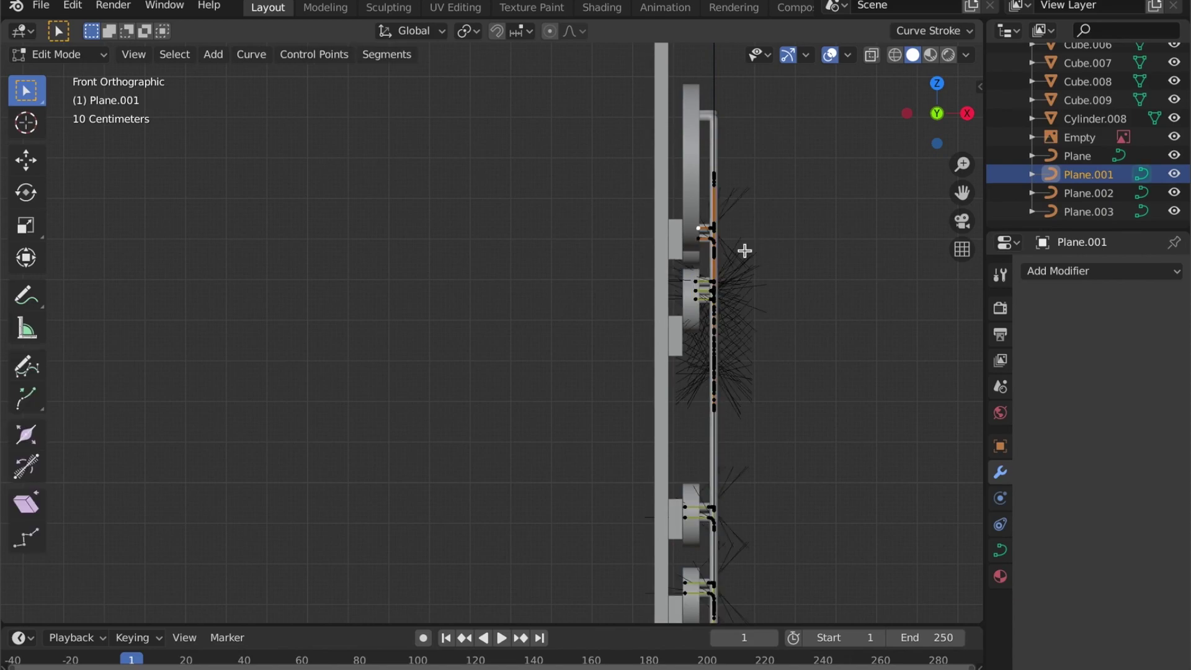
pyautogui.hotkey('alt', 'z')
pyautogui.scroll(-2, 706, 220)
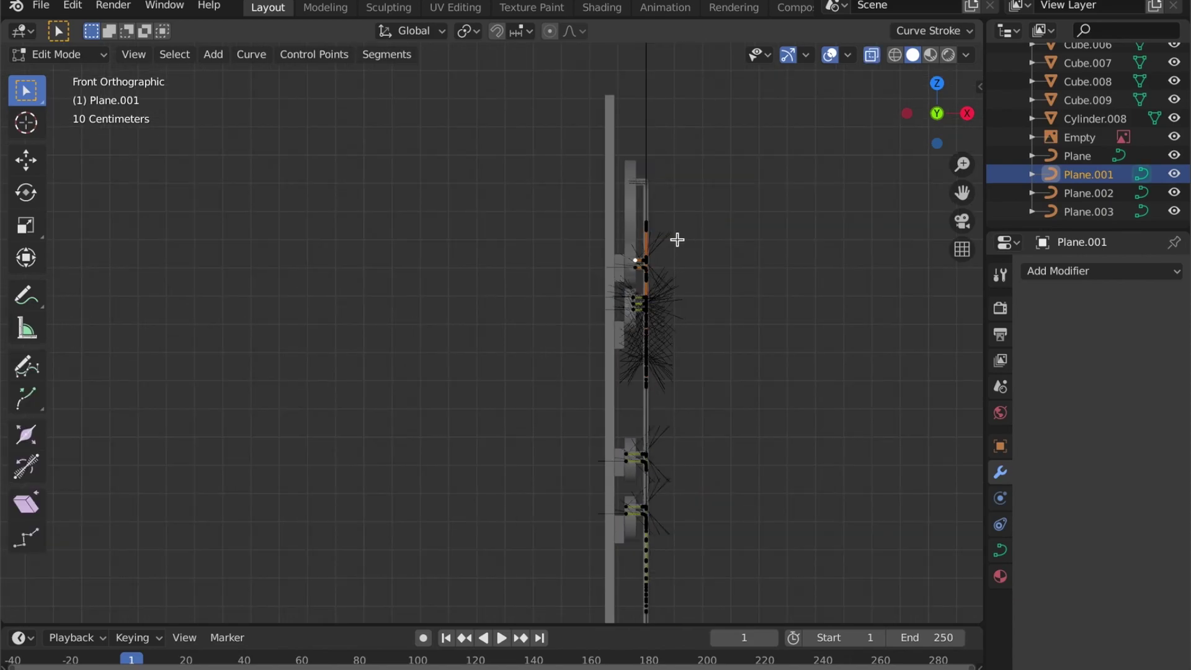
# Step: Select the rear end points of all the Japanese character tubes where they meet the mount discs
pyautogui.moveTo(641, 257); pyautogui.dragTo(609, 582)
pyautogui.keyDown('shift'); pyautogui.moveTo(628, 510); pyautogui.dragTo(616, 302, button='middle'); pyautogui.keyUp('shift')
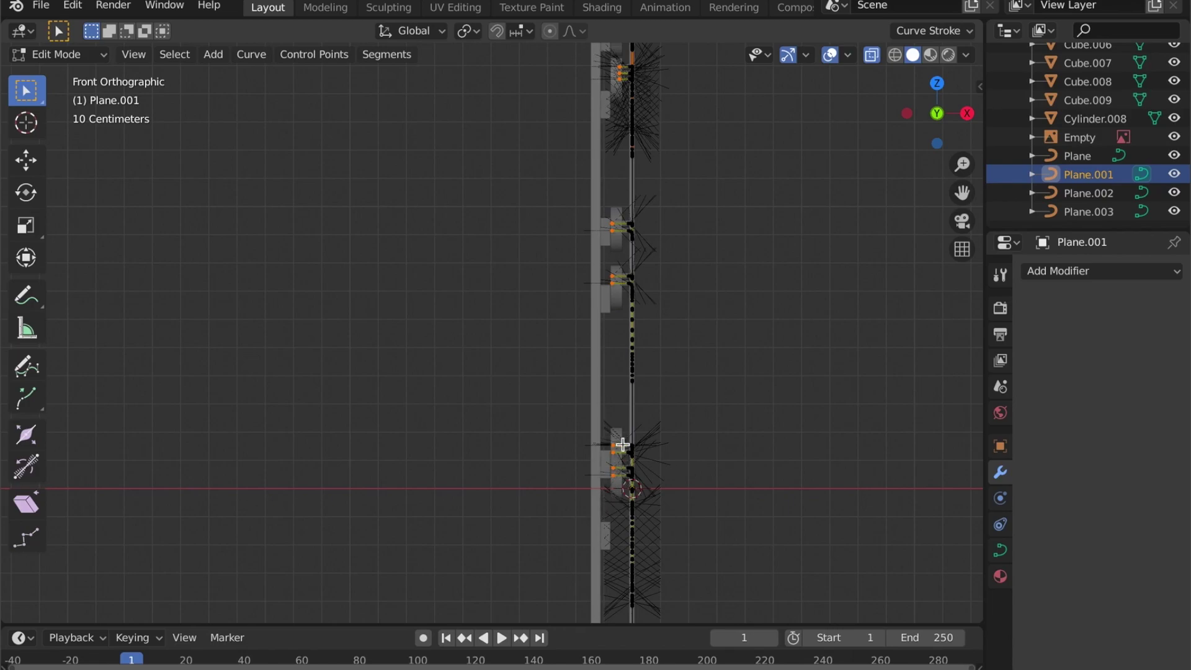
pyautogui.keyDown('shift'); pyautogui.moveTo(622, 445); pyautogui.dragTo(627, 335, button='middle'); pyautogui.keyUp('shift')
pyautogui.scroll(3, 627, 336)
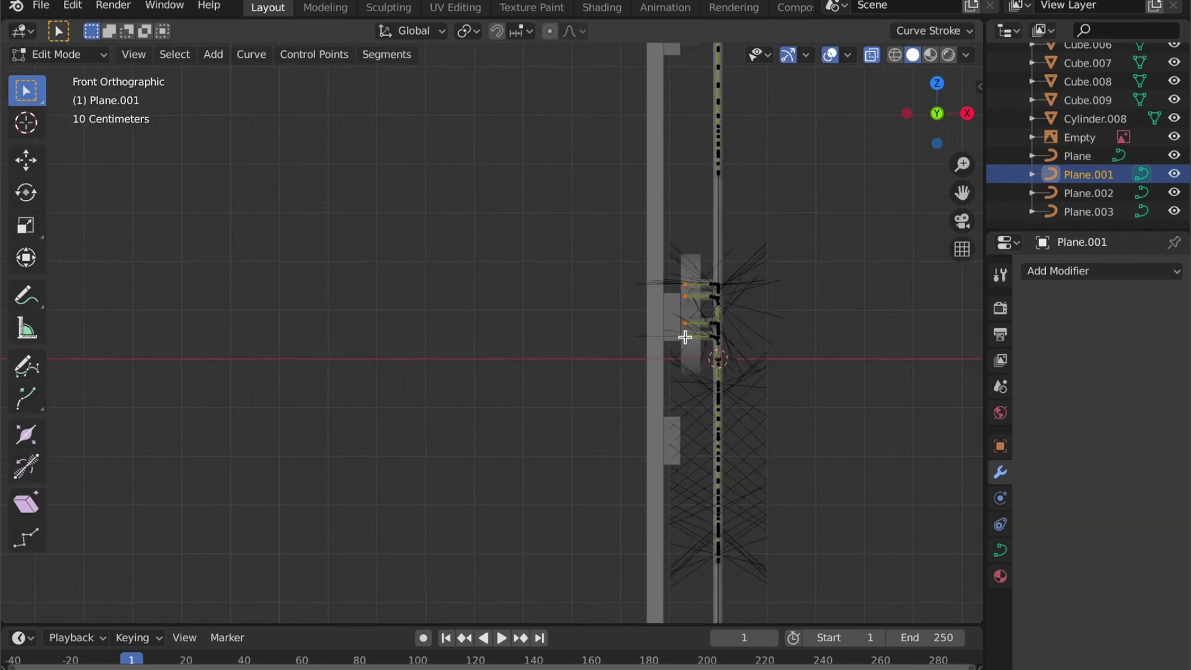
pyautogui.keyDown('shift'); pyautogui.moveTo(716, 361); pyautogui.dragTo(696, 240, button='middle'); pyautogui.keyUp('shift')
pyautogui.scroll(-3, 704, 278)
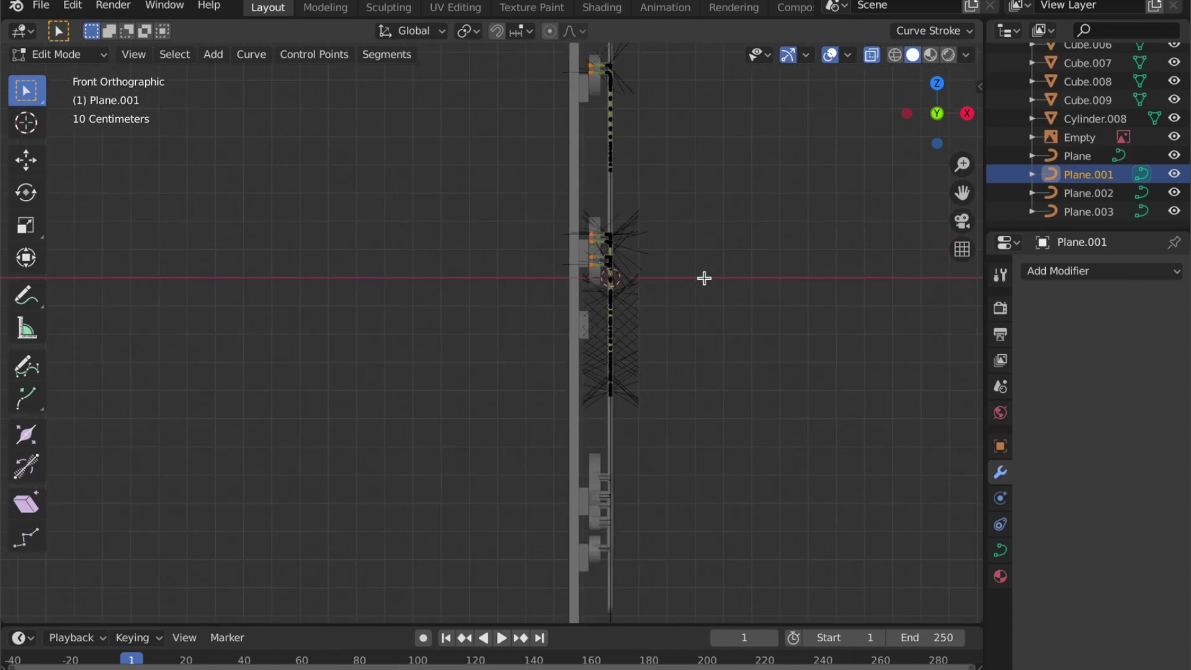
pyautogui.keyDown('shift'); pyautogui.moveTo(662, 124); pyautogui.dragTo(648, 446, button='middle'); pyautogui.keyUp('shift')
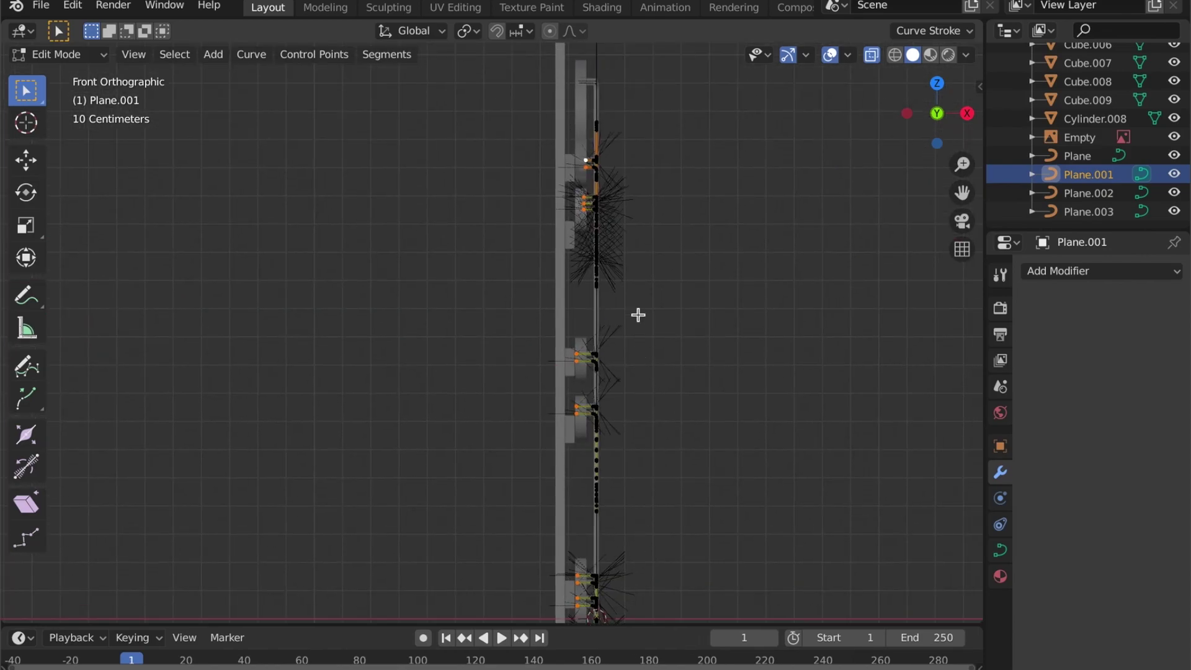
pyautogui.scroll(3, 638, 313)
pyautogui.keyDown('shift'); pyautogui.moveTo(636, 357); pyautogui.dragTo(601, 304, button='middle'); pyautogui.keyUp('shift')
pyautogui.scroll(-4, 618, 432)
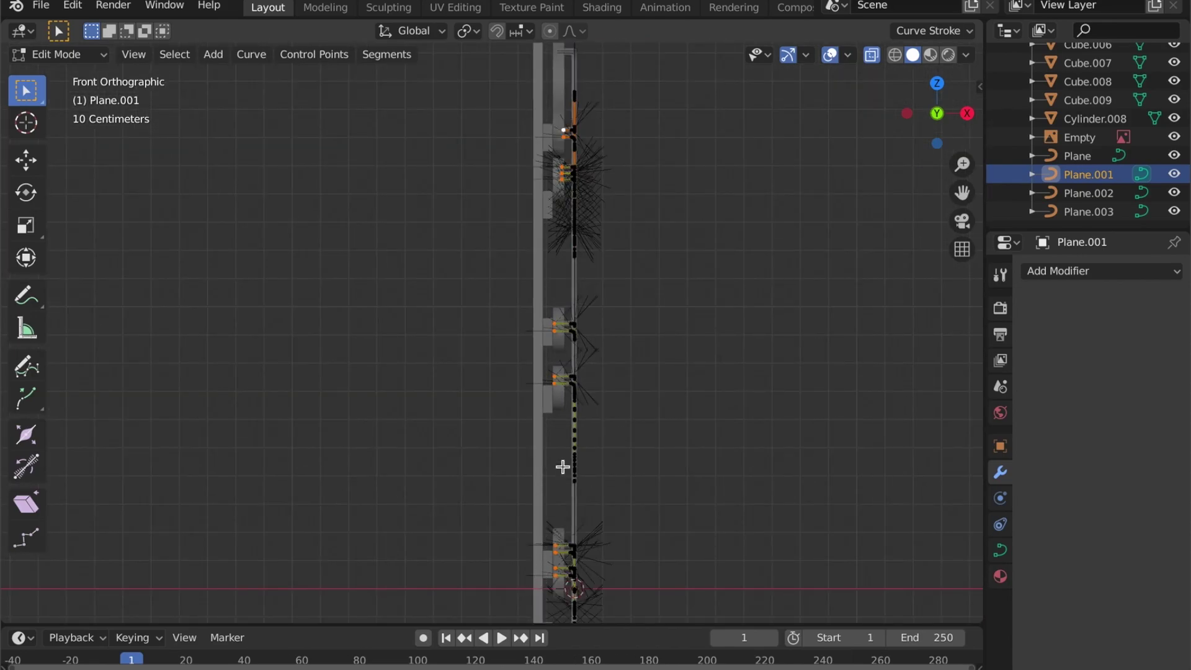
# Step: Move the selected tube end points about 0.01 m along the global X axis, away from the bars
pyautogui.press('g')
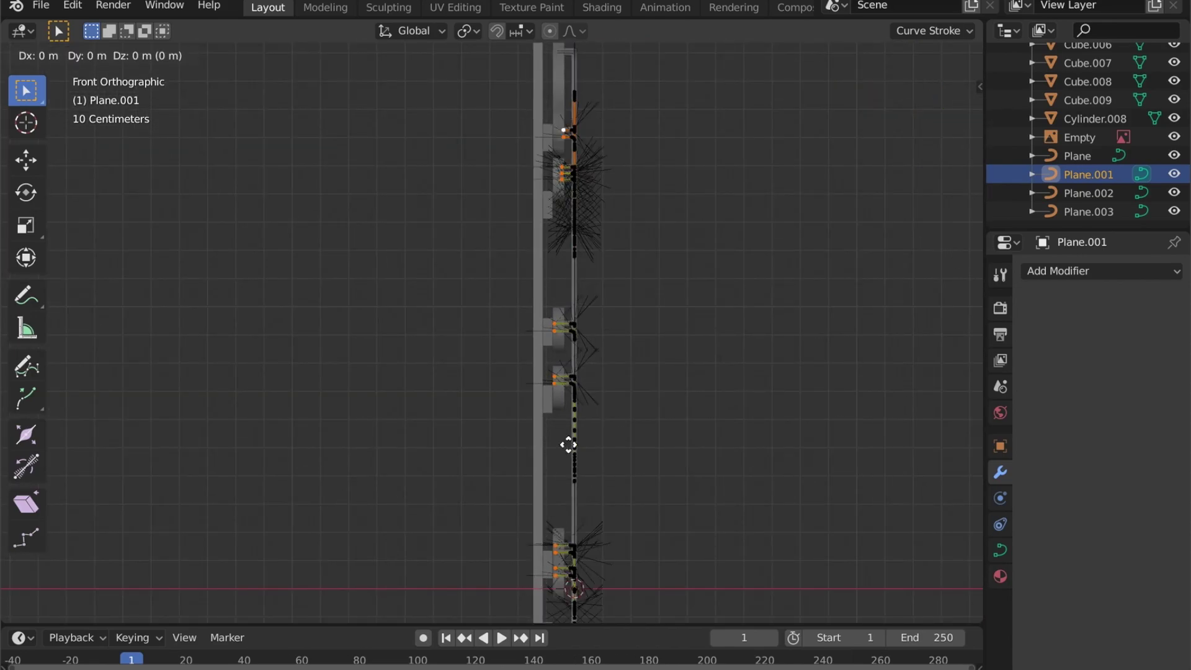
pyautogui.press('x')
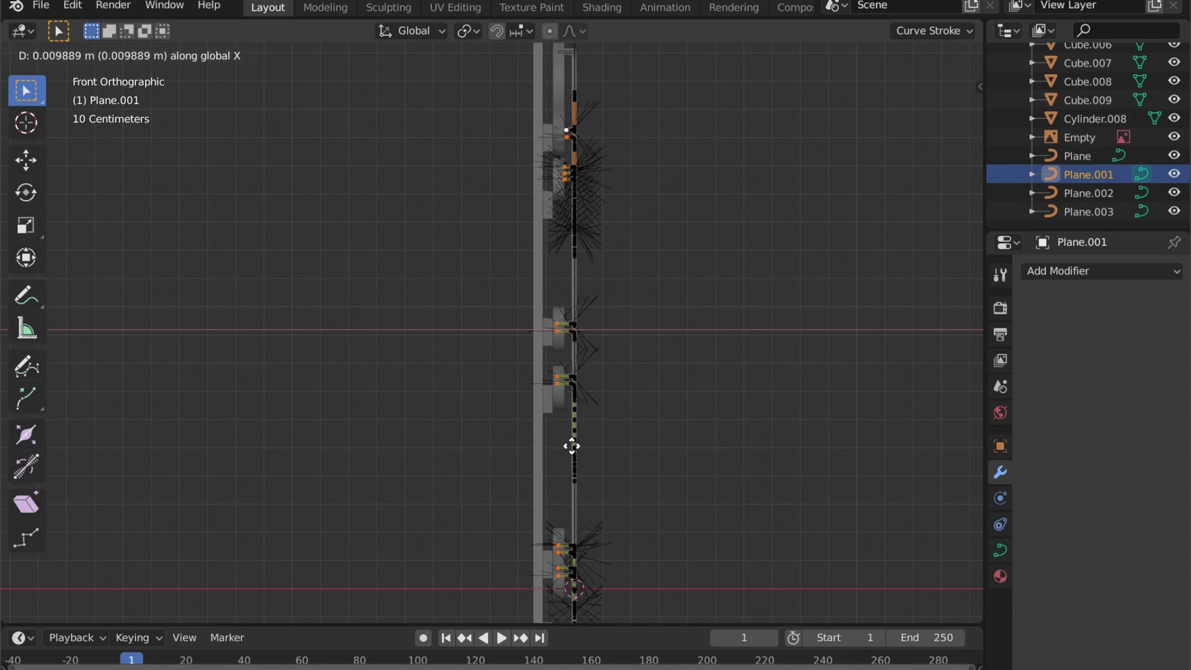
pyautogui.click(572, 446)
pyautogui.scroll(5, 568, 348)
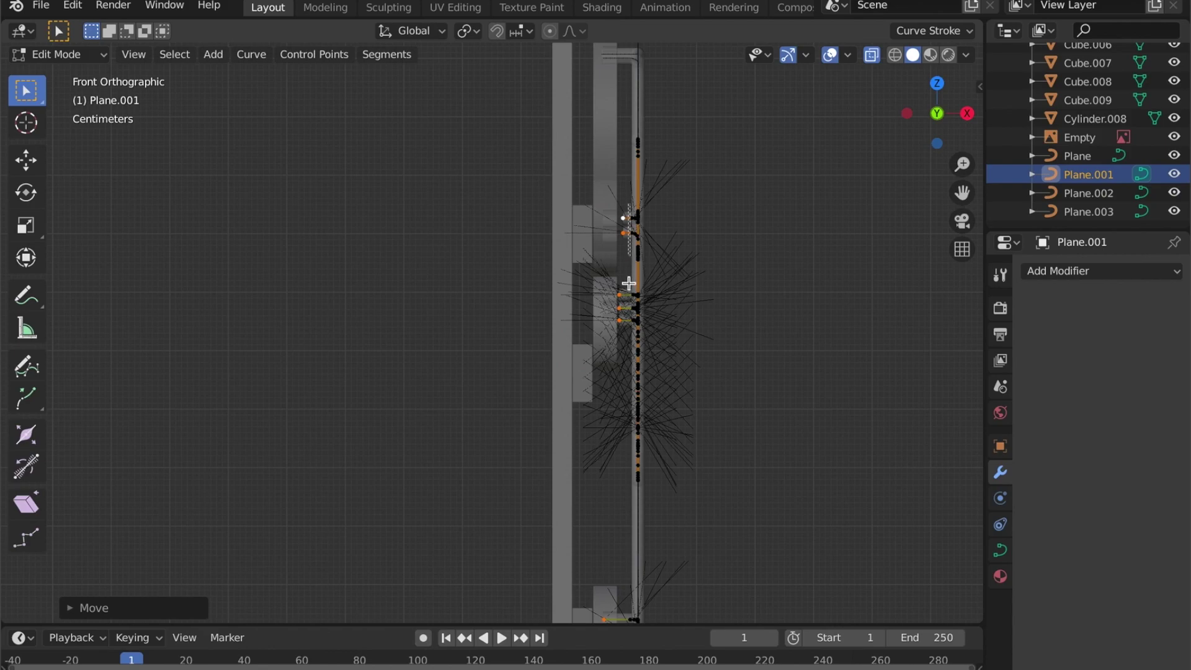
# Step: Move the rear end points of the topmost character's tubes about -0.024 m along X into the discs, and finish editing the curve
pyautogui.moveTo(629, 283); pyautogui.dragTo(594, 354)
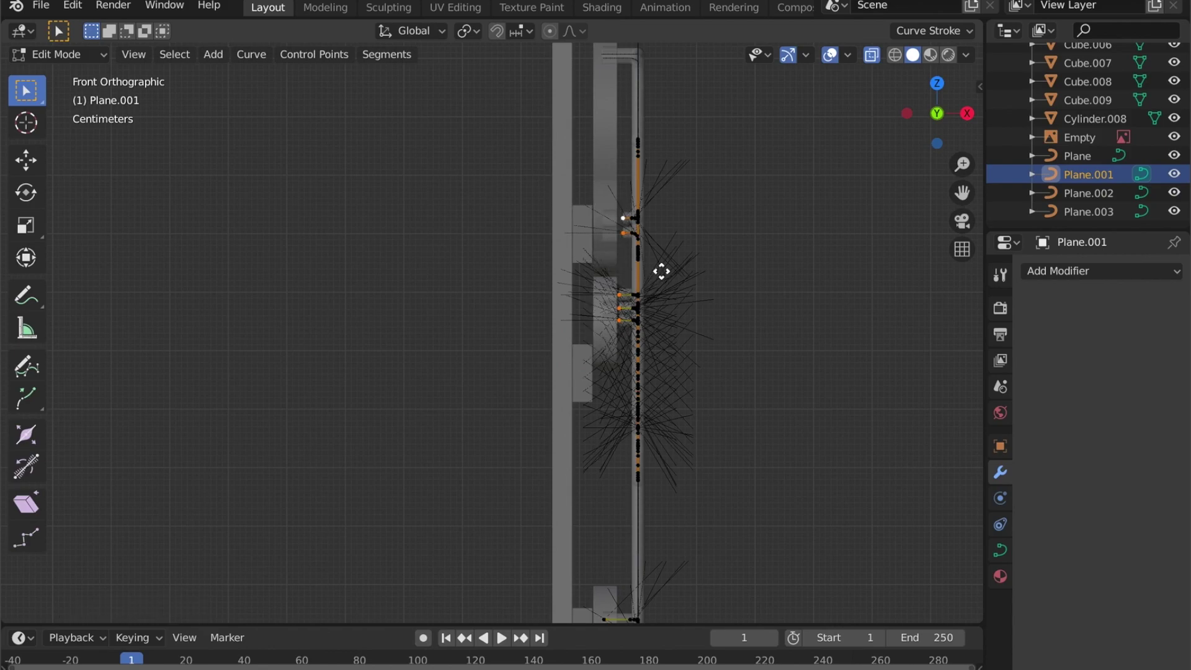
pyautogui.press('g')
pyautogui.press('x')
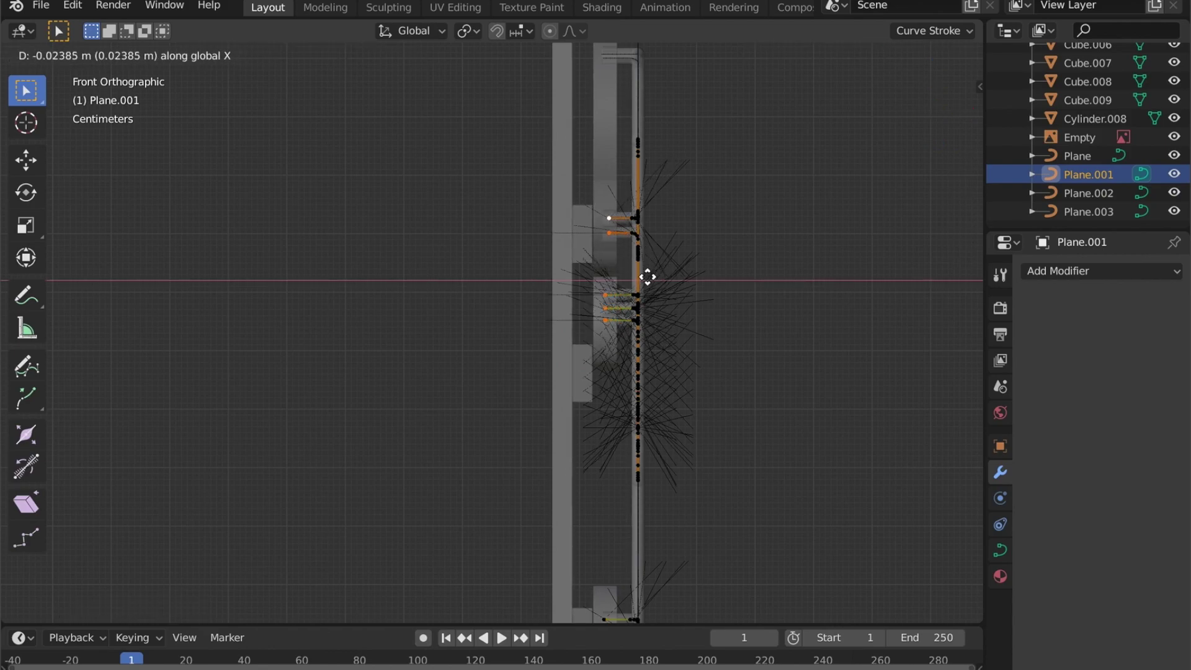
pyautogui.click(646, 277)
pyautogui.scroll(-3, 700, 273)
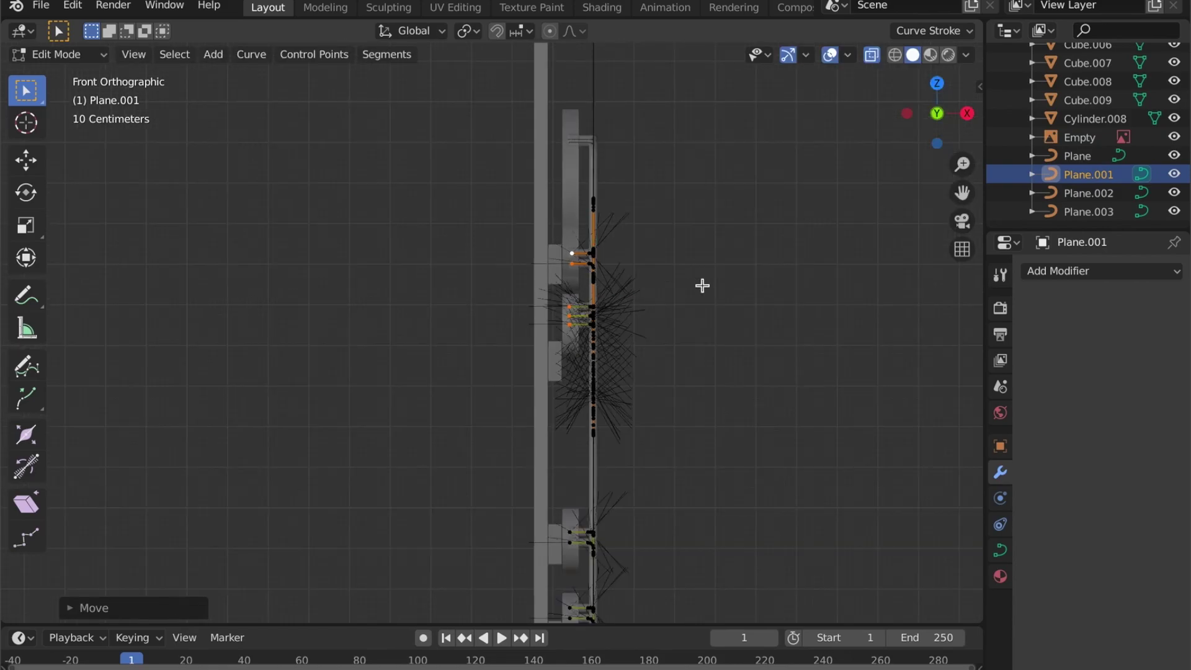
pyautogui.keyDown('shift'); pyautogui.moveTo(617, 334); pyautogui.dragTo(619, 138, button='middle'); pyautogui.keyUp('shift')
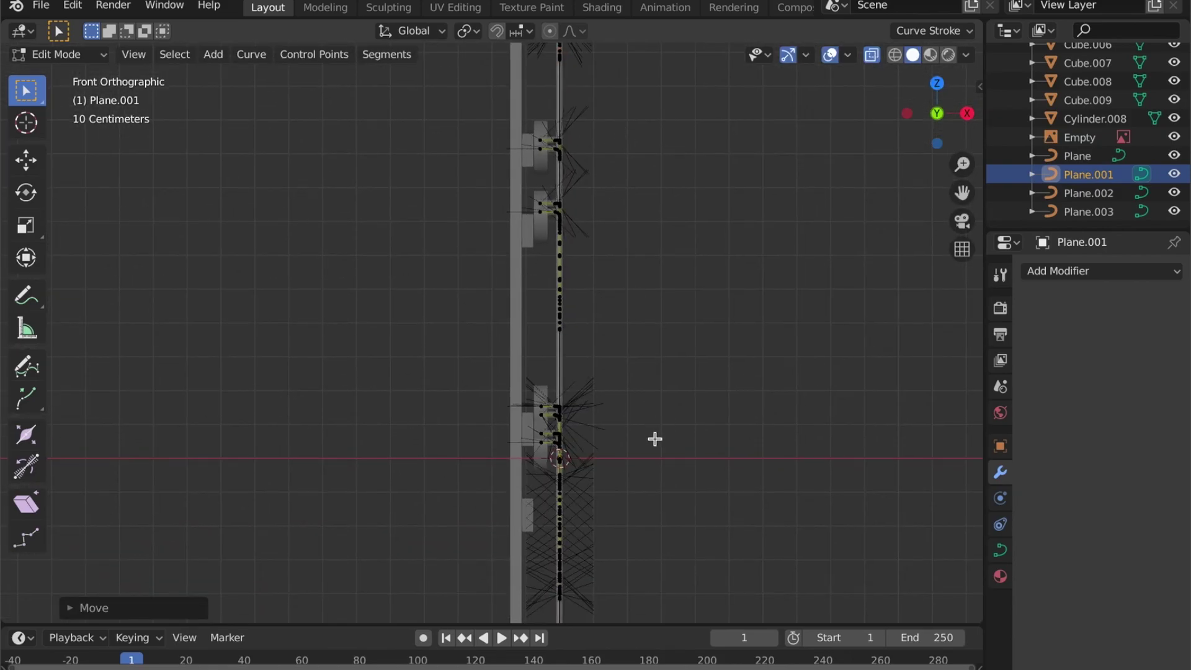
pyautogui.keyDown('shift'); pyautogui.moveTo(654, 439); pyautogui.dragTo(641, 151, button='middle'); pyautogui.keyUp('shift')
pyautogui.press('Tab')
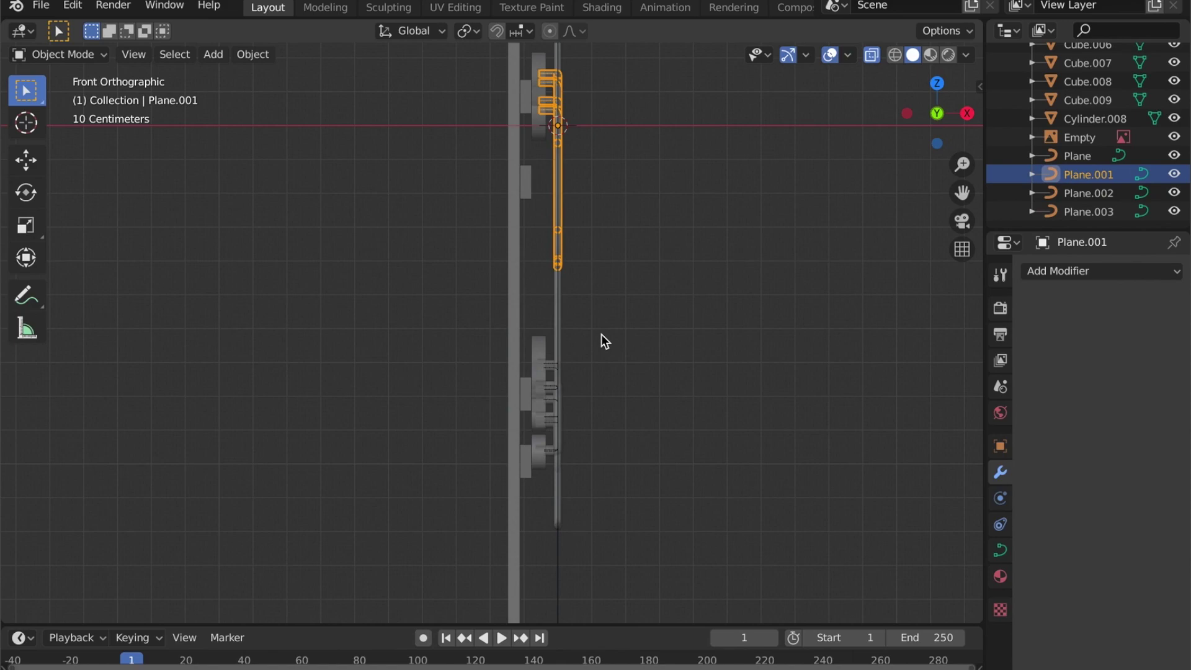
# Step: Move the rear end points of the OPEN panel's frame tube about -0.005 m along X into its mount disc
pyautogui.click(550, 364)
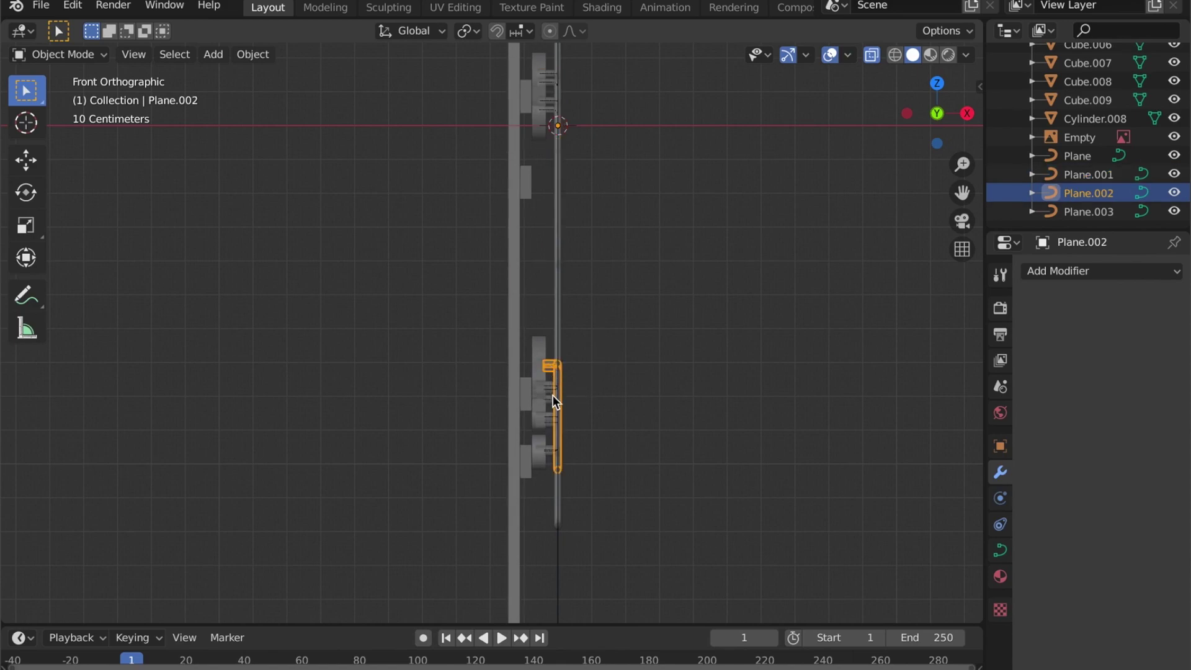
pyautogui.scroll(3, 554, 397)
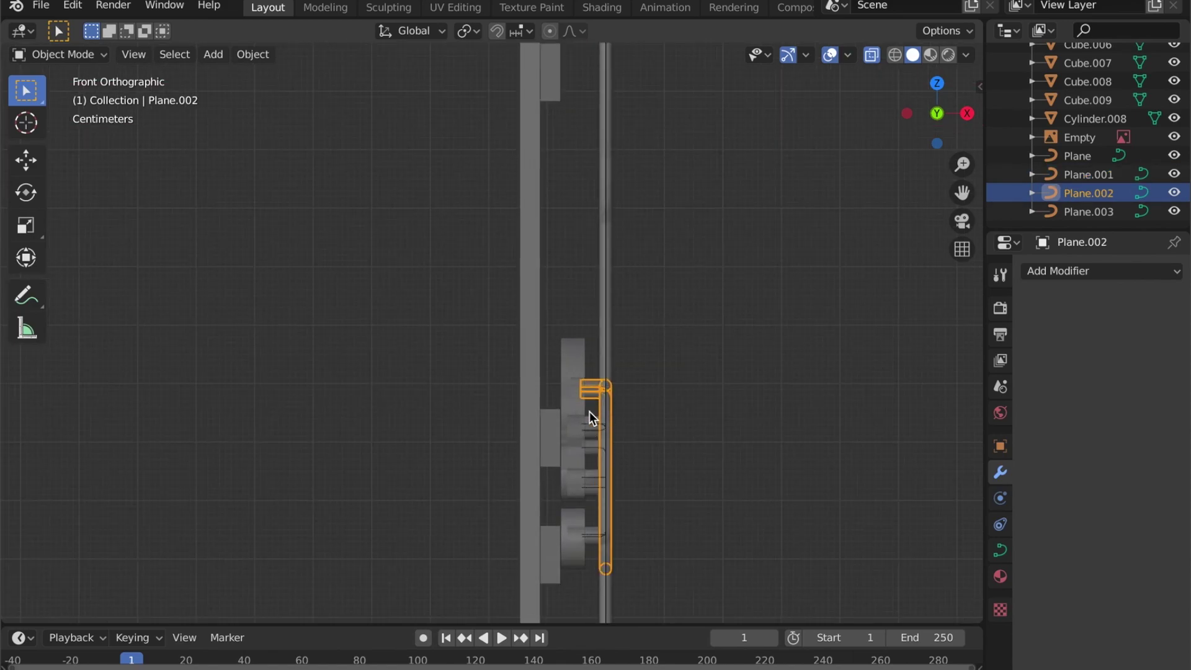
pyautogui.press('Tab')
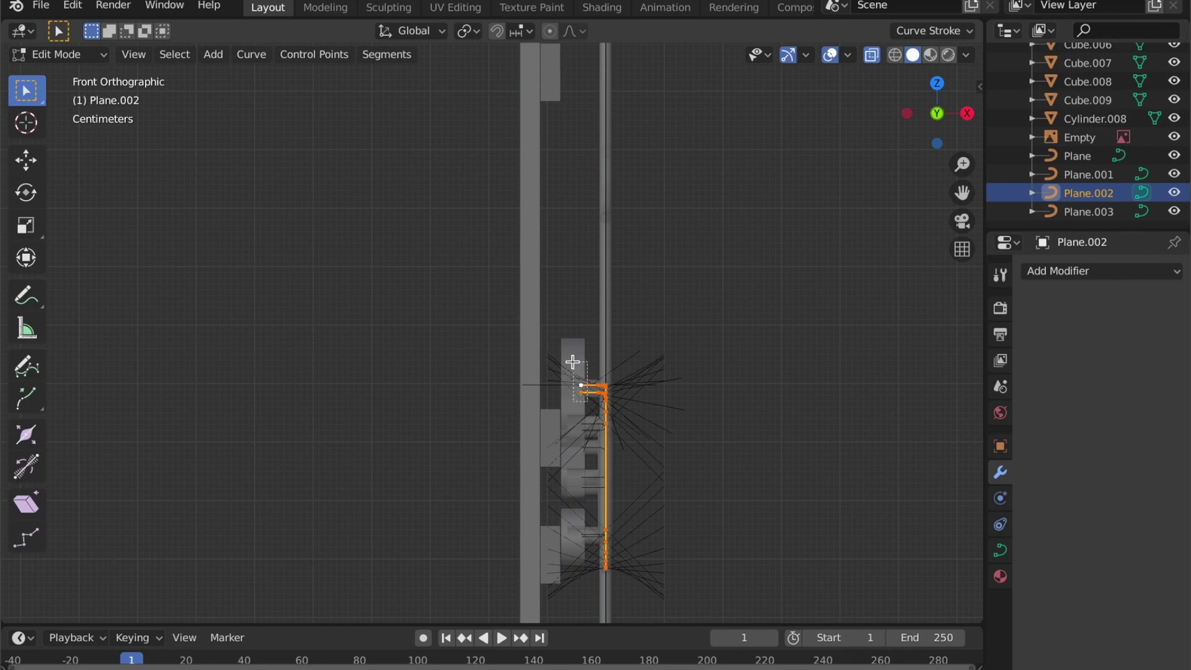
pyautogui.press('g')
pyautogui.press('x')
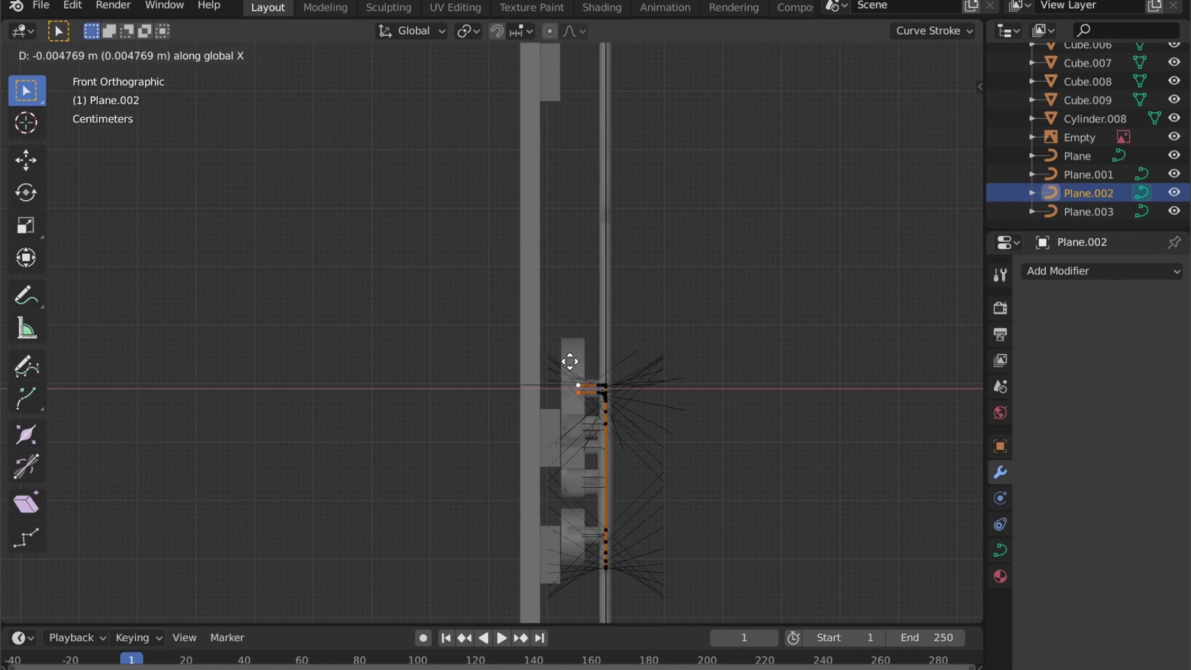
pyautogui.click(569, 362)
pyautogui.press('Tab')
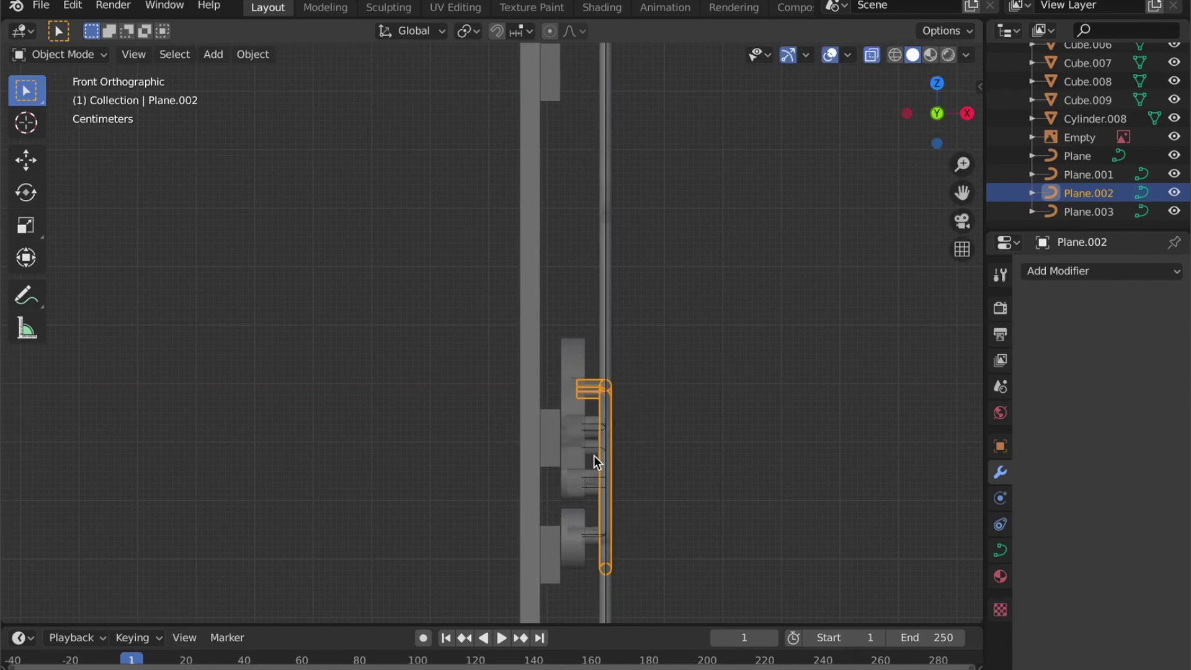
# Step: Move the rear end points of the OPEN letter tubes about -0.0095 m along X into their mount discs
pyautogui.click(593, 427)
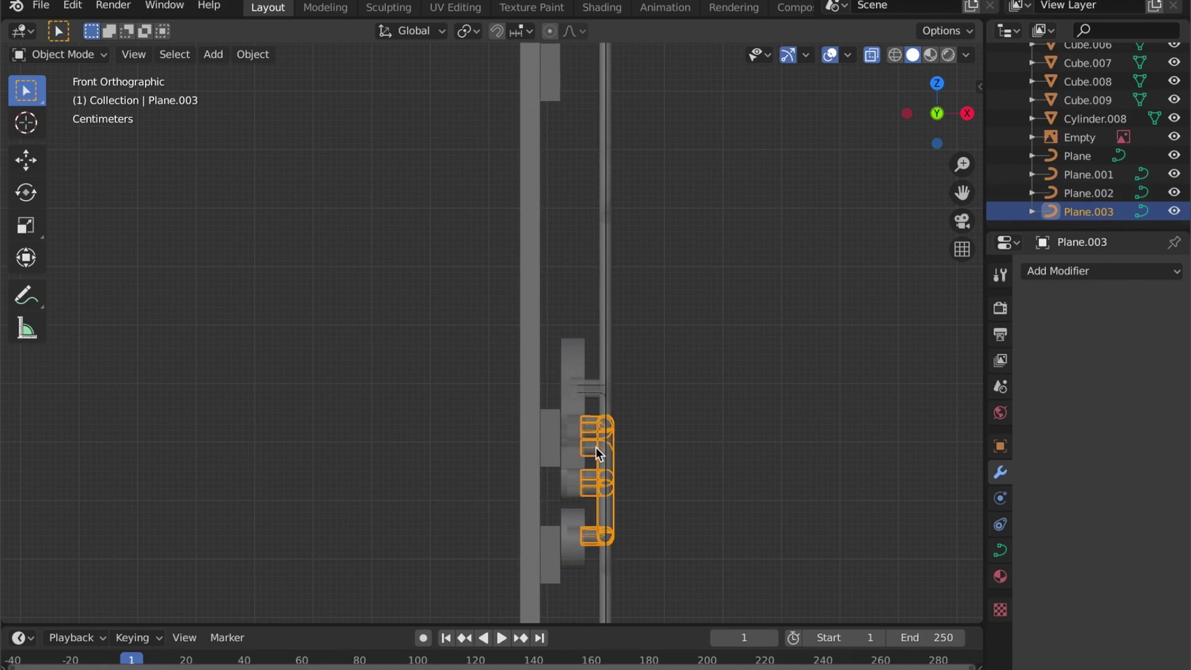
pyautogui.press('Tab')
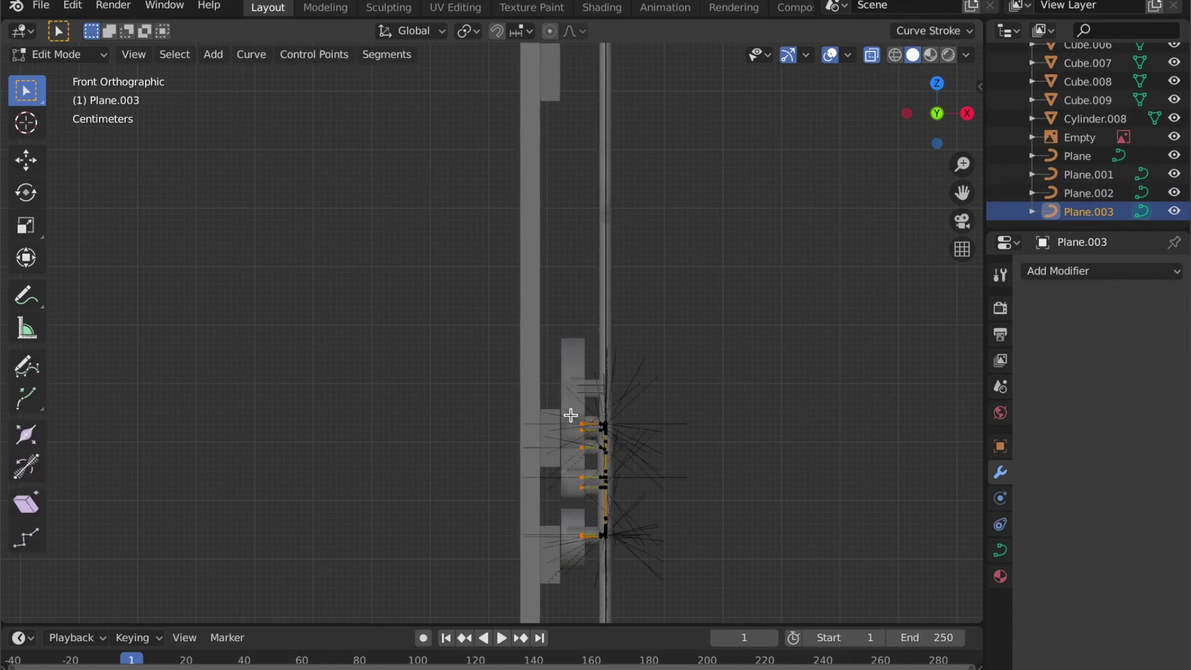
pyautogui.press('g')
pyautogui.press('x')
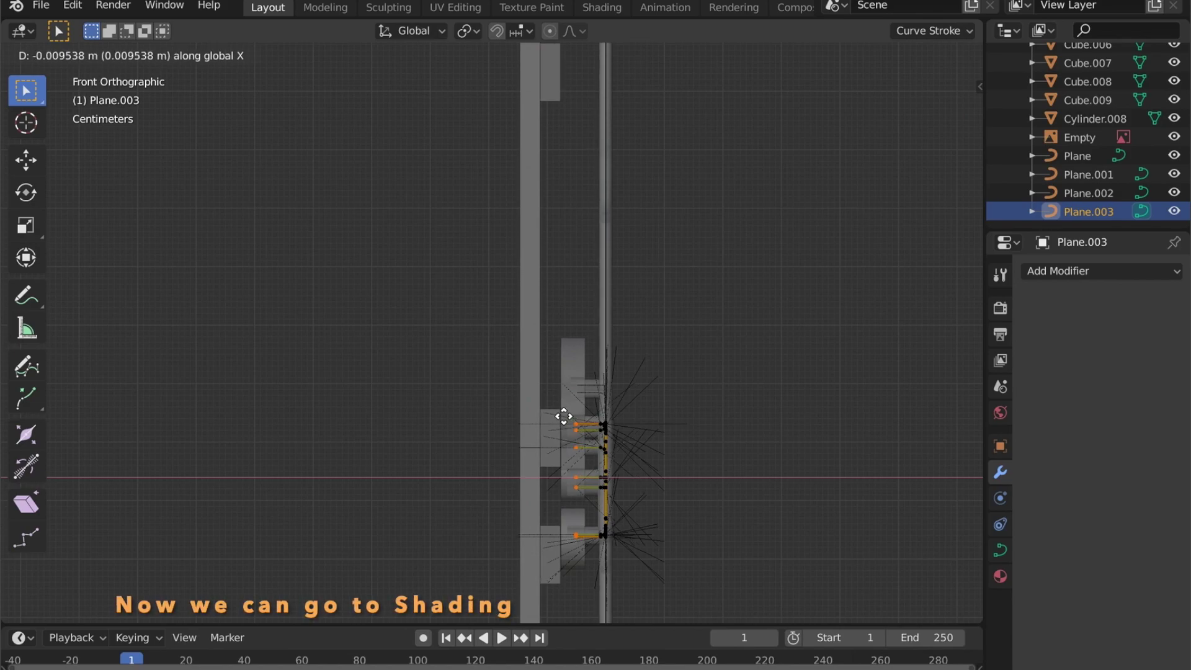
pyautogui.click(563, 417)
pyautogui.press('Tab')
pyautogui.scroll(-3, 737, 399)
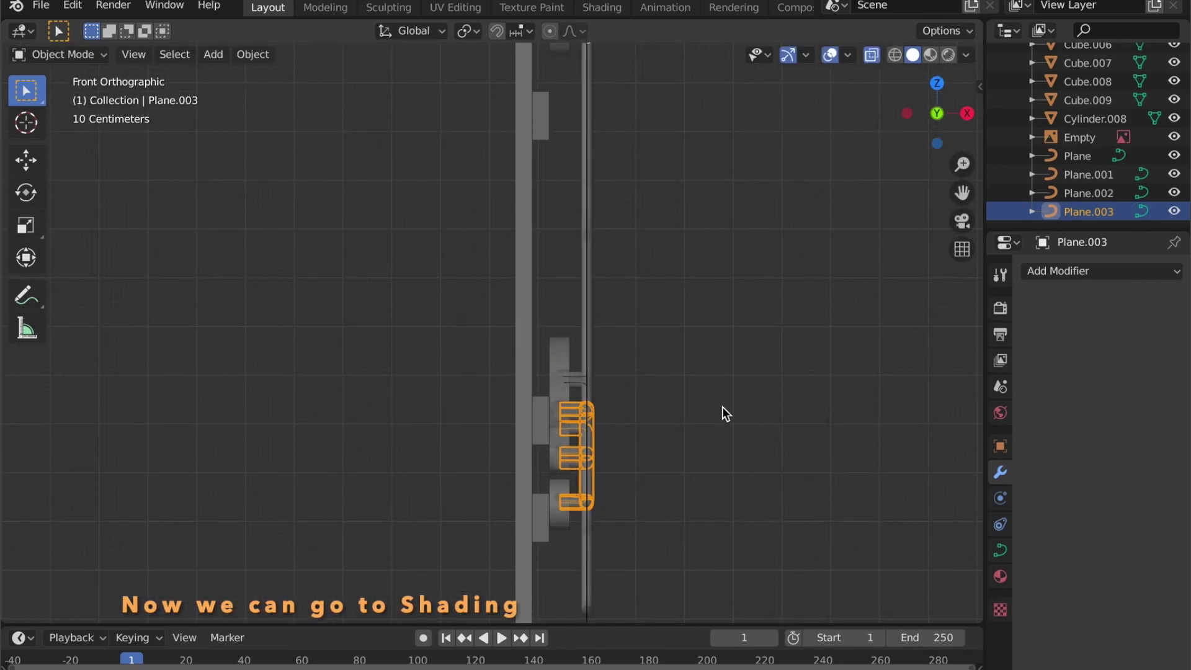
# Step: Deselect the letter tubes and turn off X-ray in a perspective view of the whole sign
pyautogui.moveTo(722, 407); pyautogui.dragTo(664, 510, button='middle')
pyautogui.scroll(-3, 644, 434)
pyautogui.click(744, 448)
pyautogui.scroll(-3, 687, 412)
pyautogui.scroll(-1, 650, 374)
pyautogui.moveTo(651, 374); pyautogui.dragTo(577, 373, button='middle')
pyautogui.hotkey('alt', 'z')
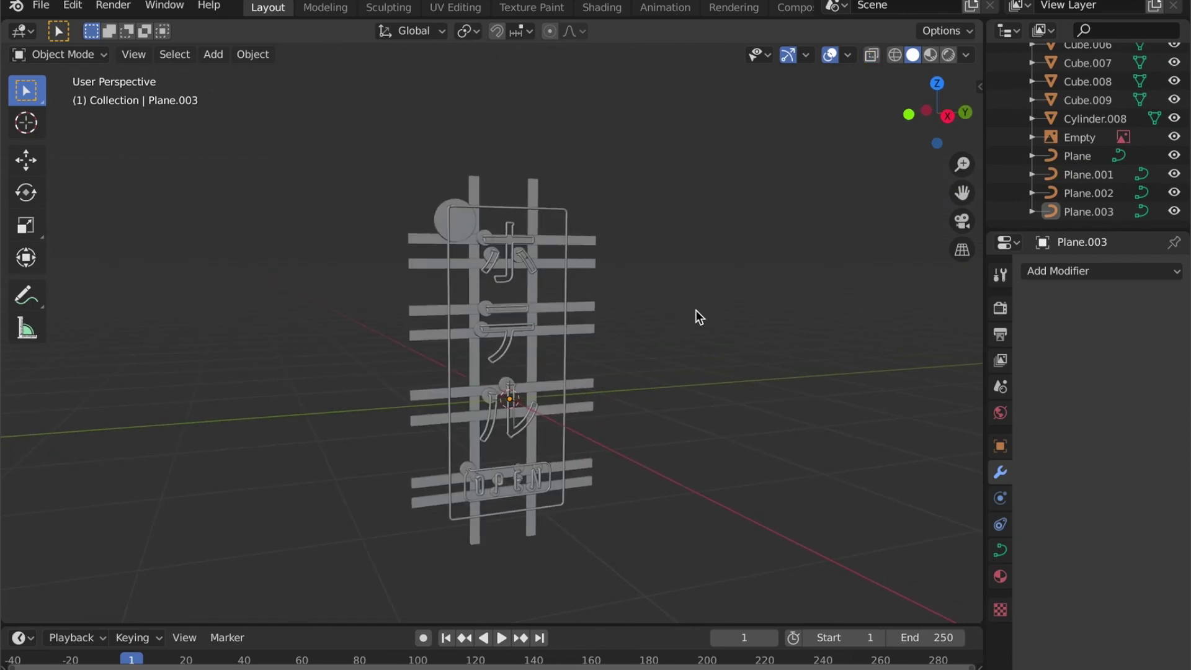
# Step: Enable Bloom in the Eevee render settings and switch to the Shading workspace with the sign in view
pyautogui.click(1000, 309)
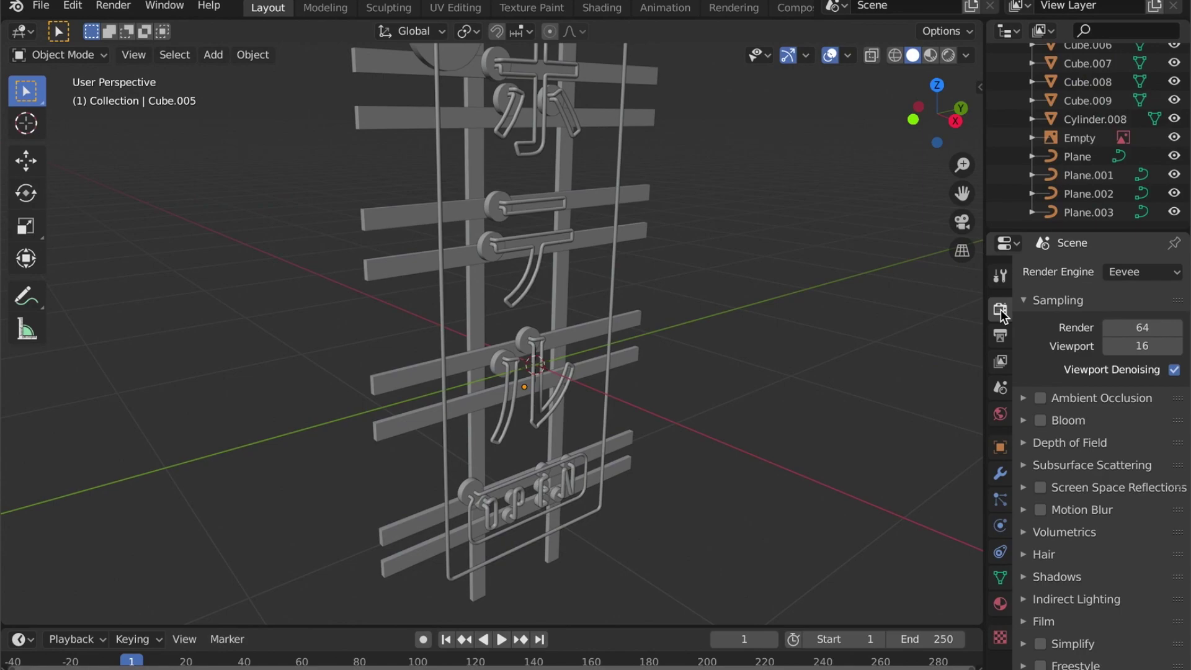
pyautogui.click(1042, 421)
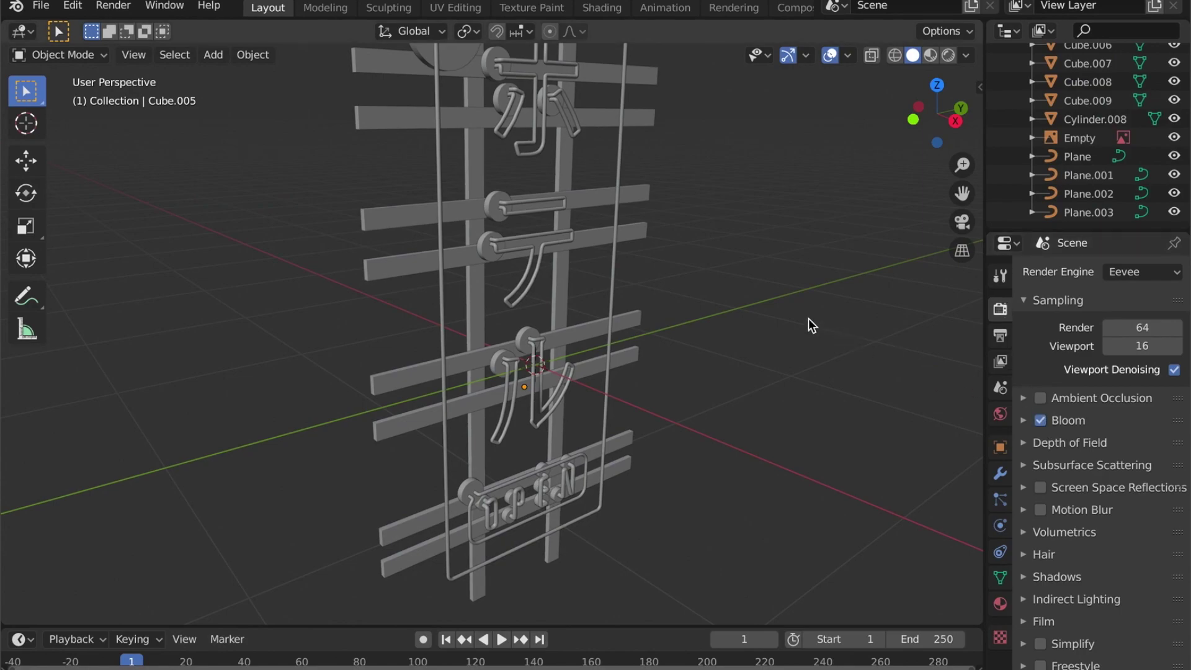
pyautogui.moveTo(809, 318)
pyautogui.mouseDown(button='middle')
pyautogui.moveTo(694, 333)
pyautogui.moveTo(670, 310)
pyautogui.mouseUp(button='middle')
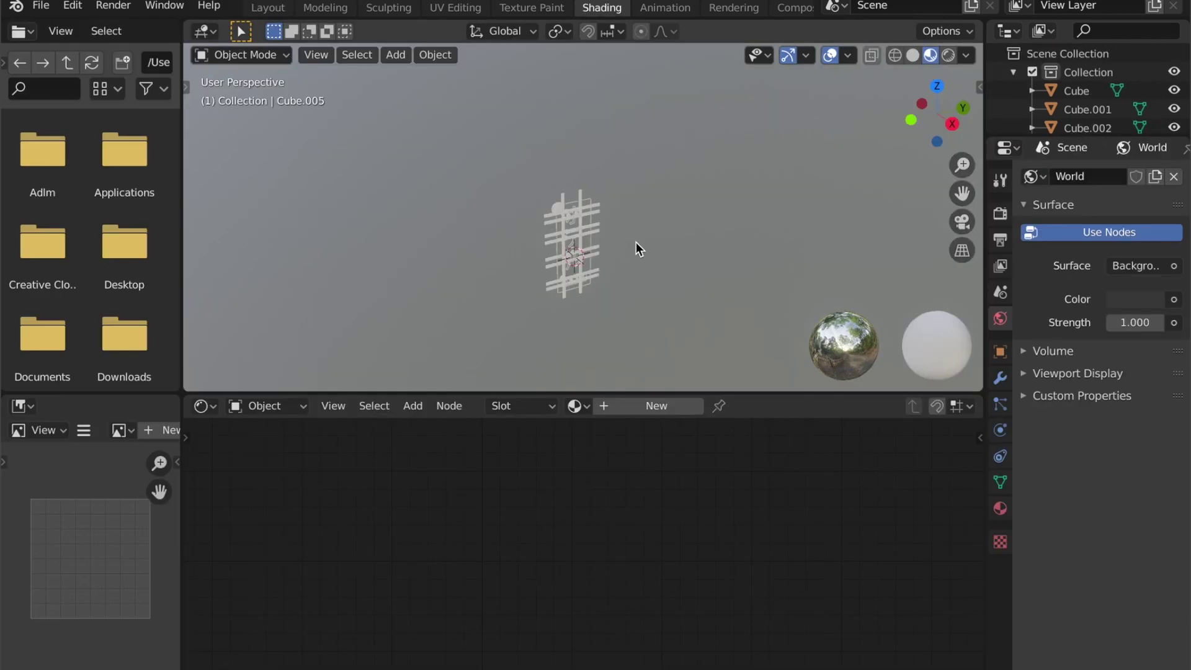
pyautogui.scroll(8, 635, 242)
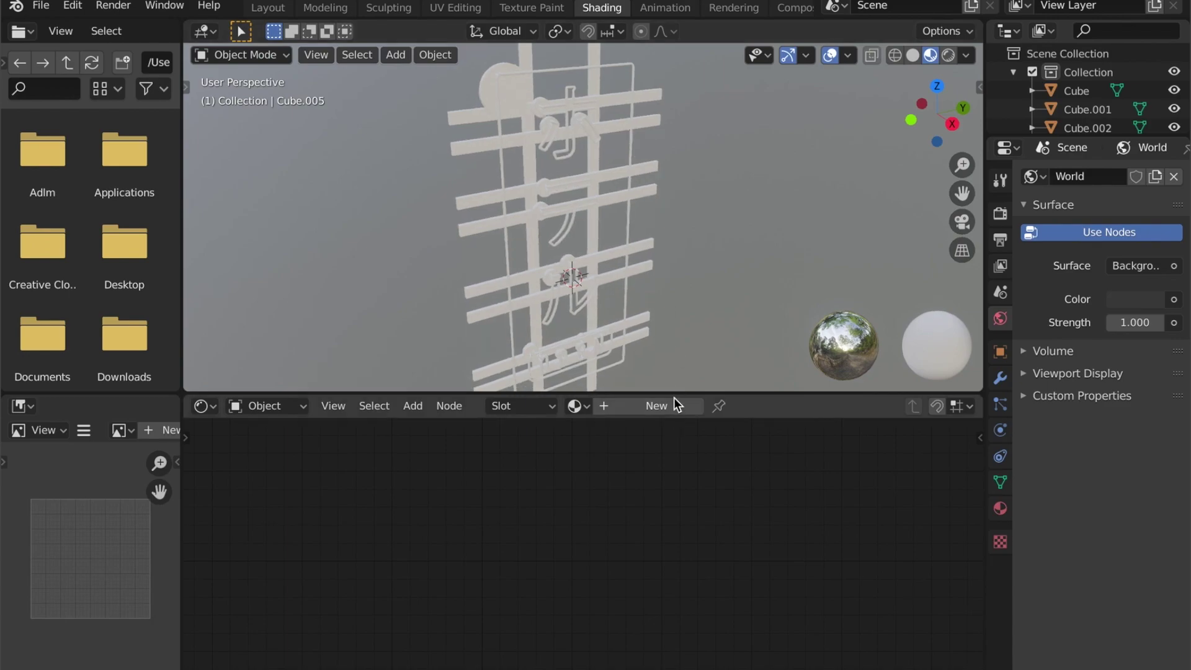
# Step: Join the eight horizontal bars and the two vertical posts of the sign's support frame into one object
pyautogui.click(467, 118)
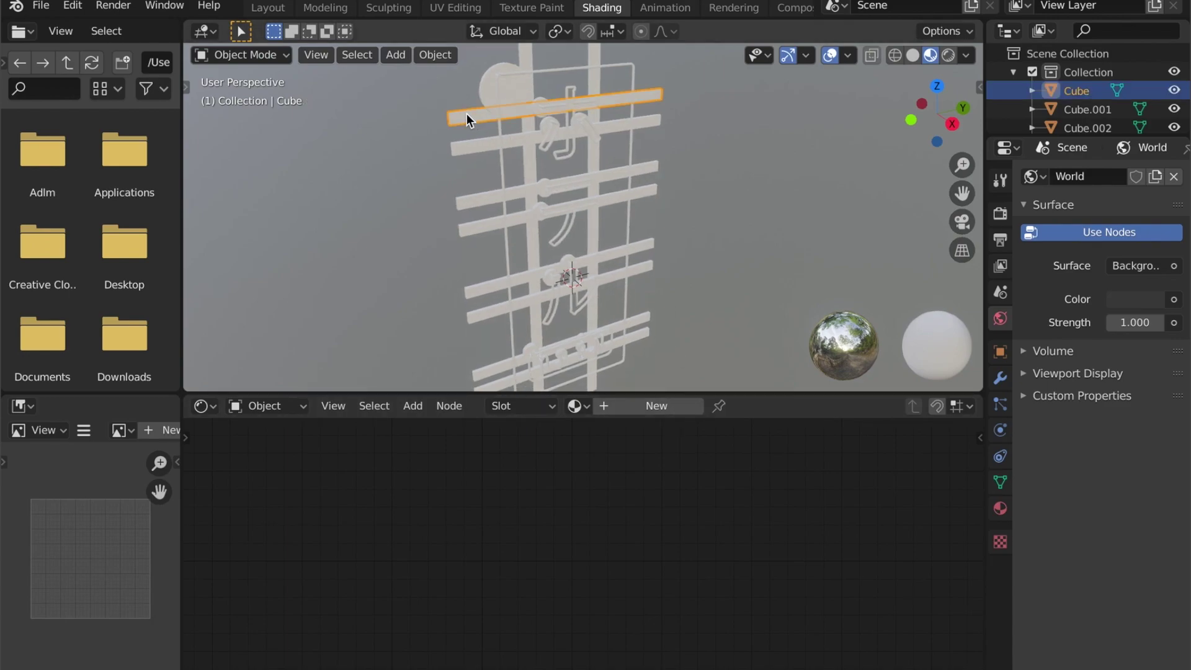
pyautogui.keyDown('shift'); pyautogui.click(468, 147); pyautogui.keyUp('shift')
pyautogui.keyDown('shift'); pyautogui.click(474, 200); pyautogui.keyUp('shift')
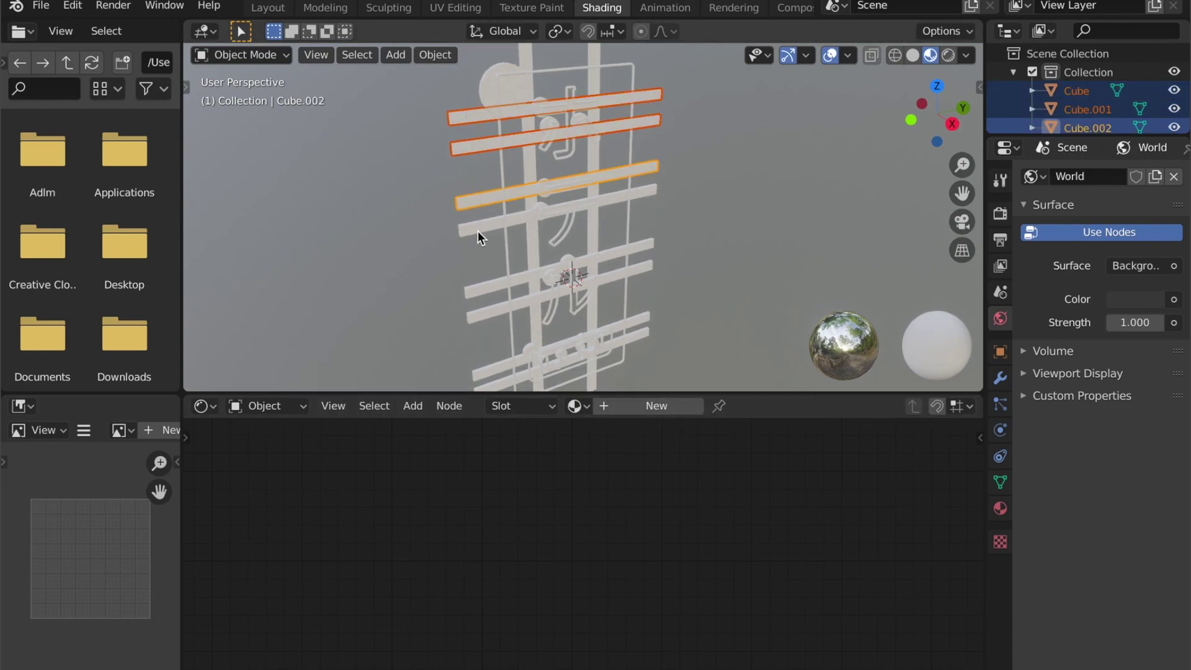
pyautogui.keyDown('shift'); pyautogui.click(478, 231); pyautogui.keyUp('shift')
pyautogui.keyDown('shift'); pyautogui.click(484, 288); pyautogui.keyUp('shift')
pyautogui.keyDown('shift'); pyautogui.click(486, 312); pyautogui.keyUp('shift')
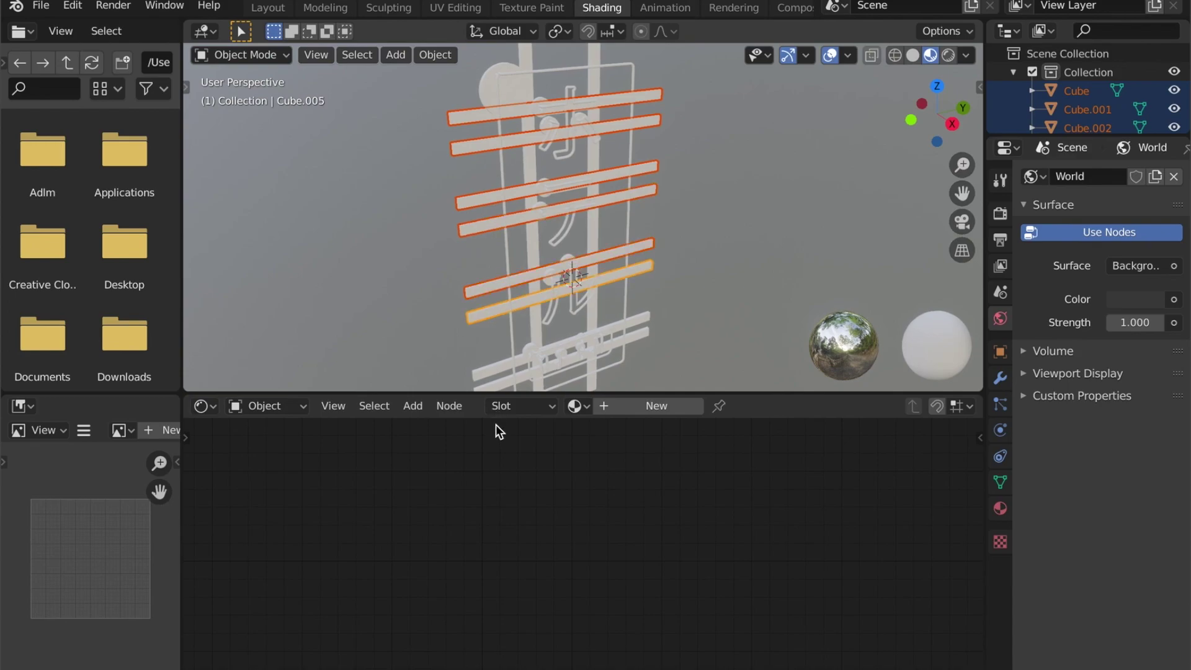
pyautogui.keyDown('shift'); pyautogui.click(497, 382); pyautogui.keyUp('shift')
pyautogui.keyDown('shift'); pyautogui.click(498, 385); pyautogui.keyUp('shift')
pyautogui.scroll(-1, 526, 109)
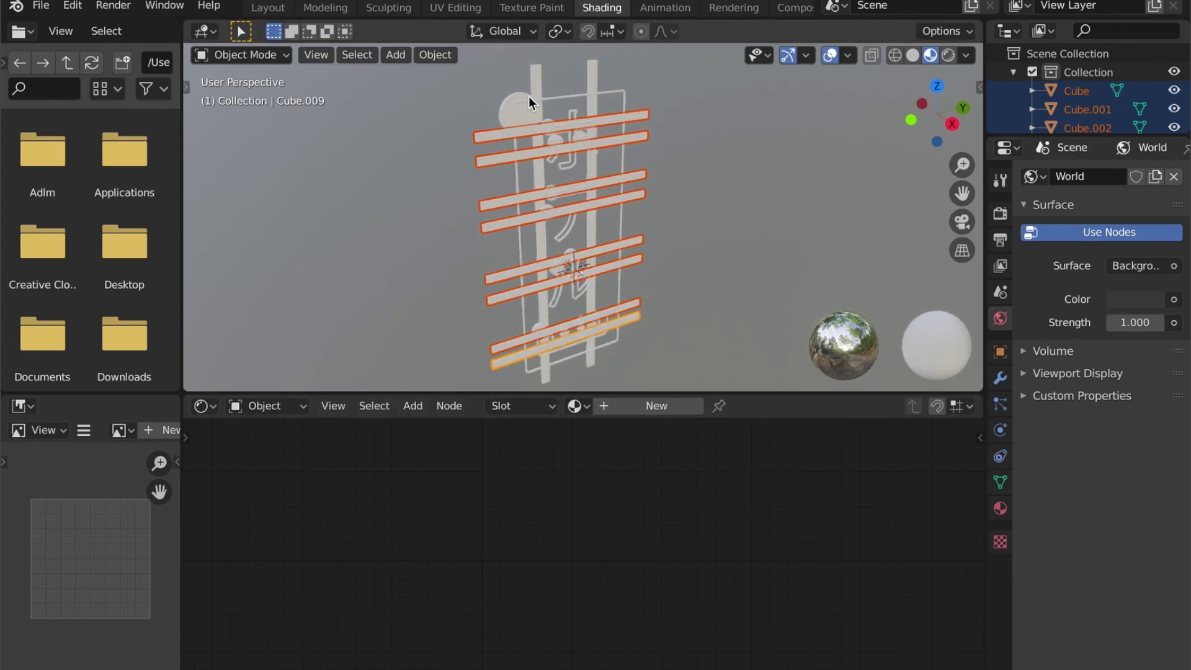
pyautogui.keyDown('shift'); pyautogui.click(535, 79); pyautogui.keyUp('shift')
pyautogui.keyDown('shift'); pyautogui.click(595, 76); pyautogui.keyUp('shift')
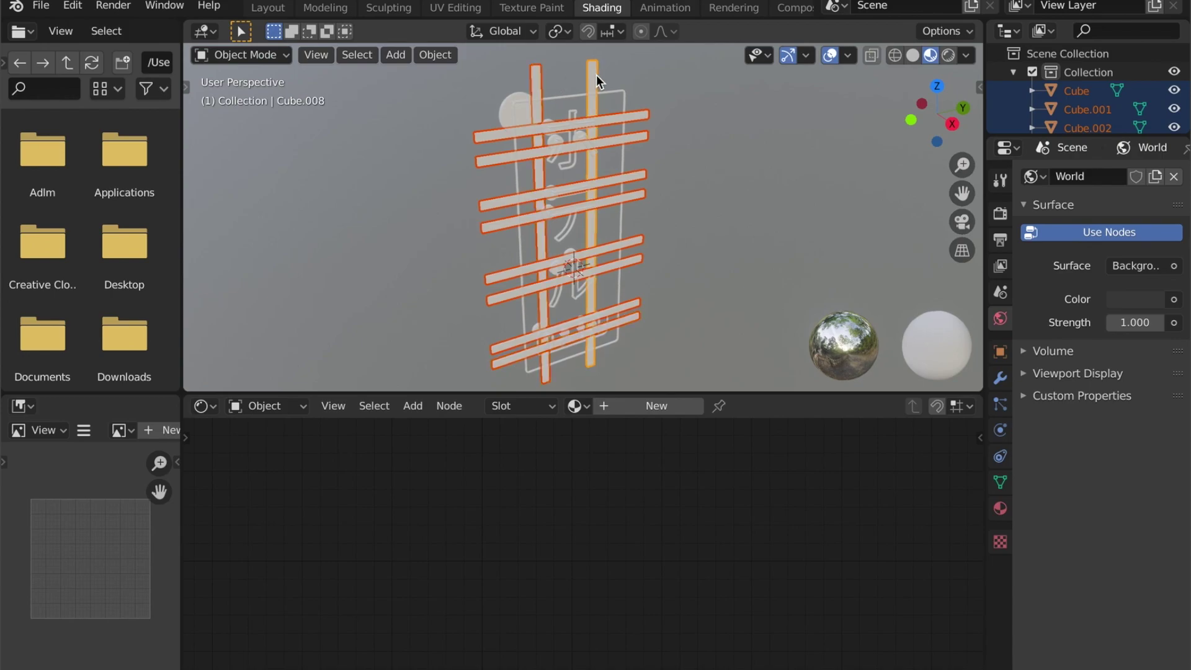
pyautogui.hotkey('ctrl', 'j')
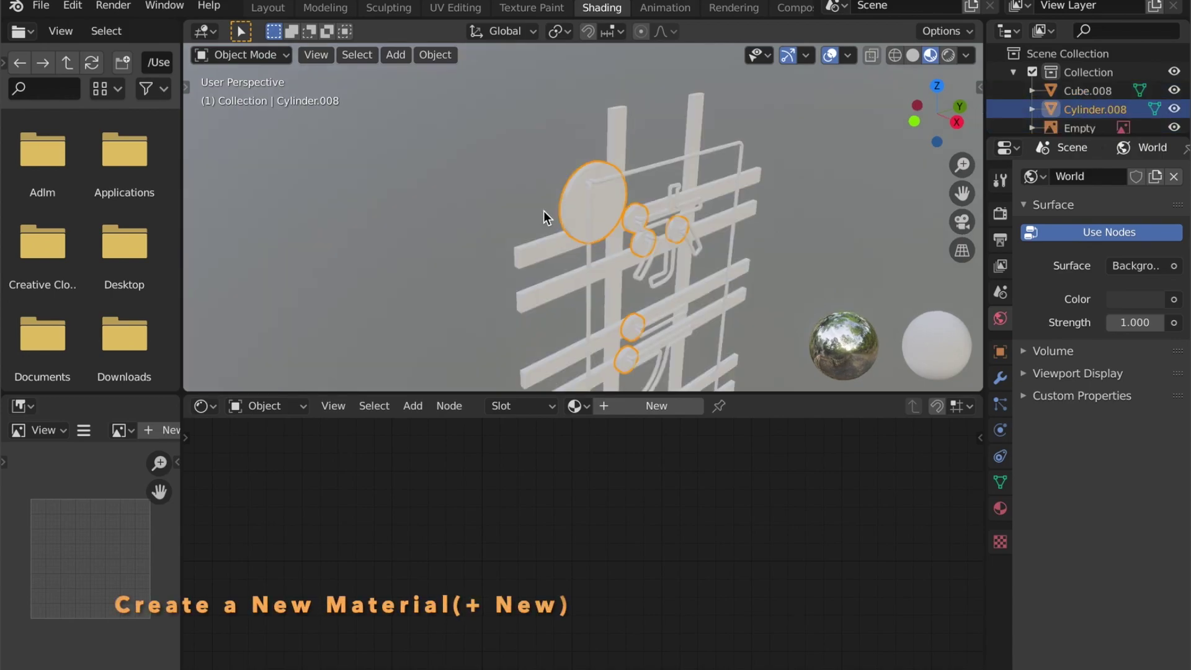
# Step: Give the joined bar frame a new material with Metallic 1.000 and a black base color
pyautogui.moveTo(544, 211); pyautogui.dragTo(503, 247, button='middle')
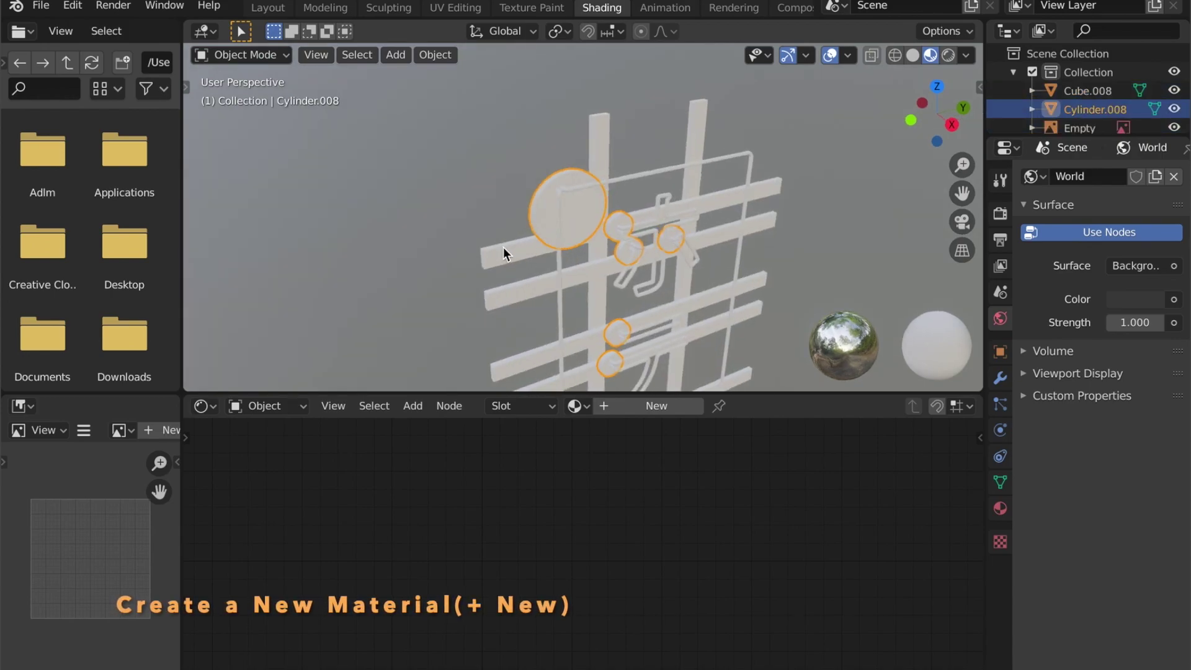
pyautogui.click(556, 359)
pyautogui.click(603, 404)
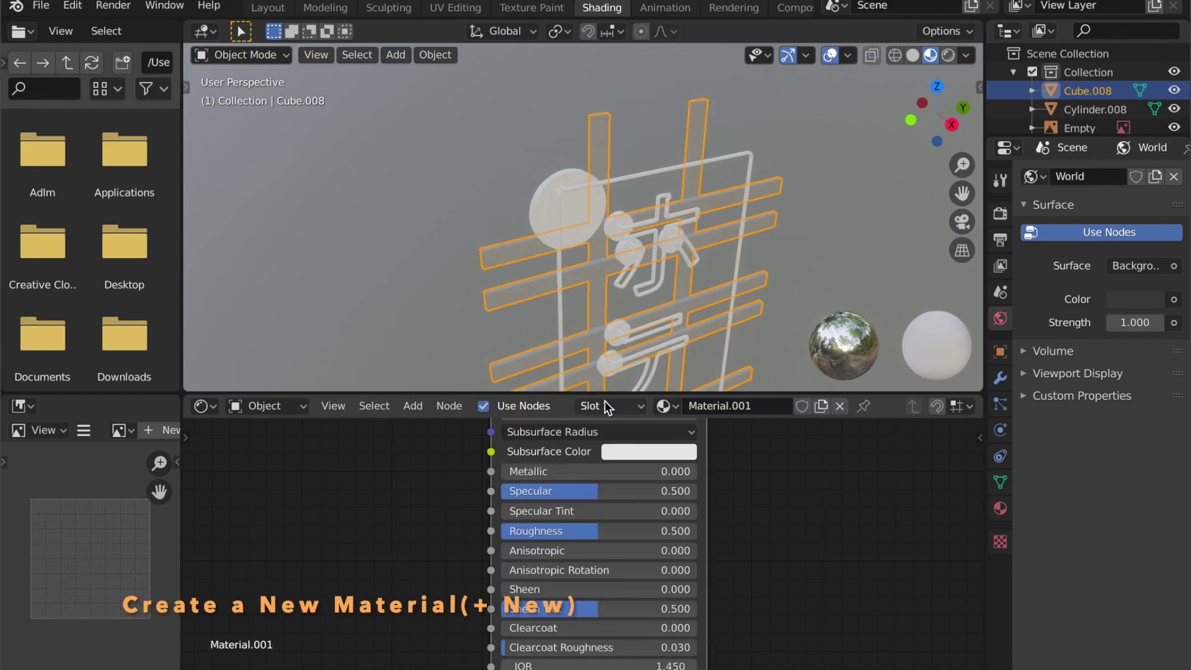
pyautogui.scroll(-4, 714, 505)
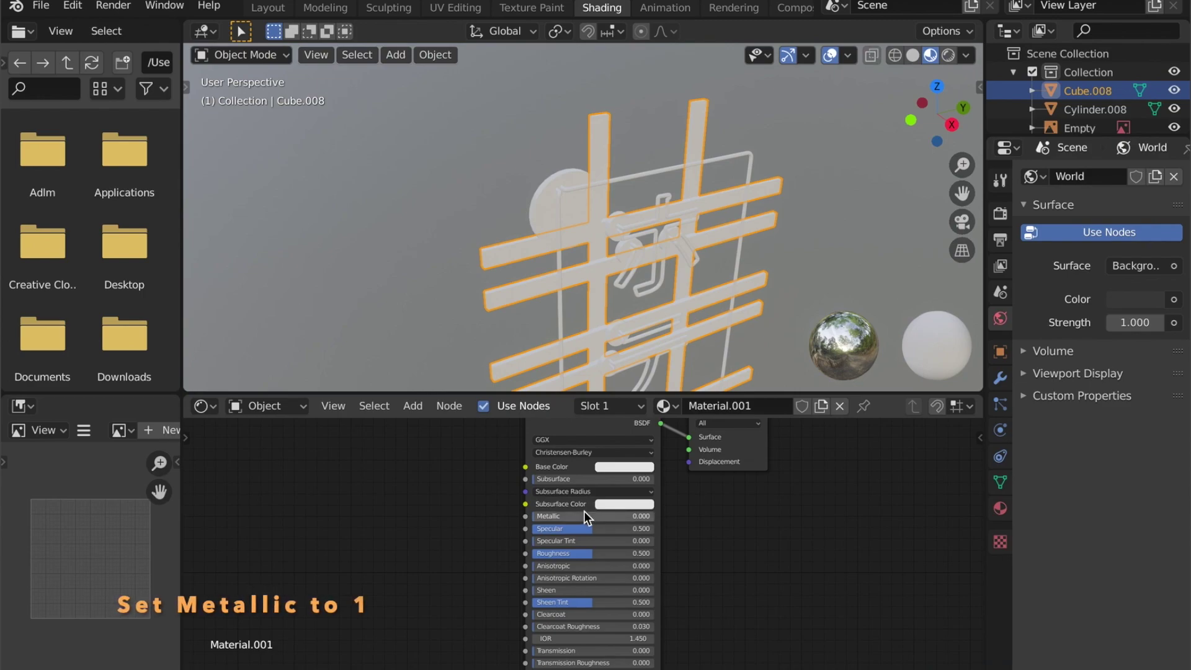
pyautogui.moveTo(587, 518); pyautogui.dragTo(654, 519)
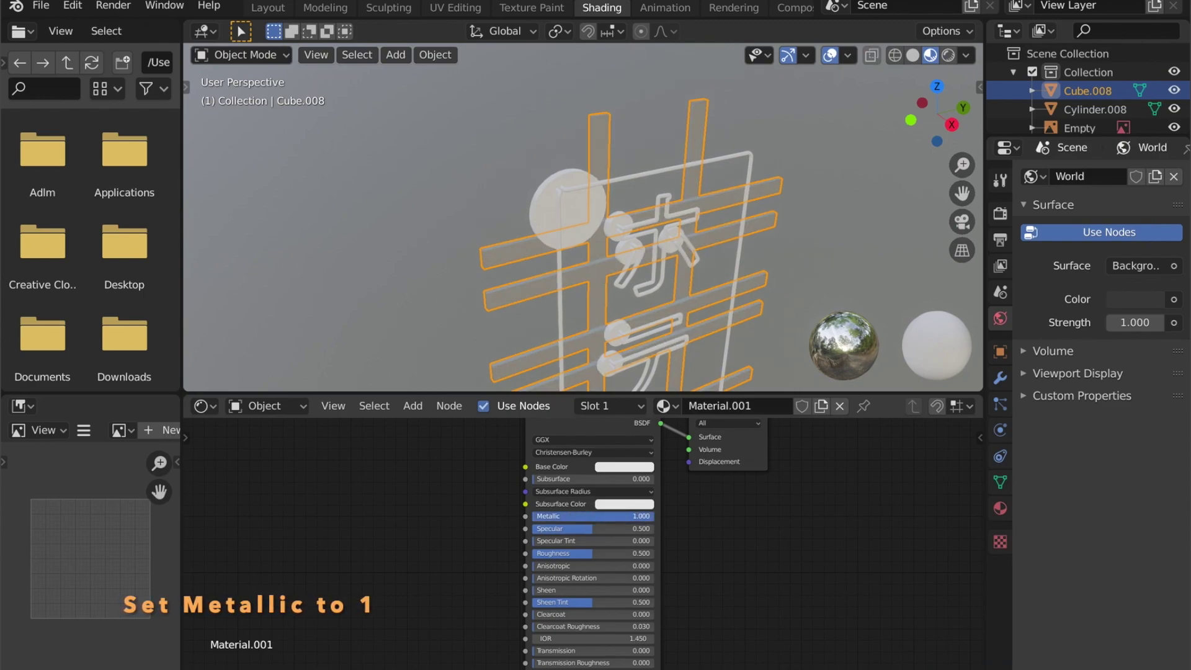
pyautogui.click(631, 465)
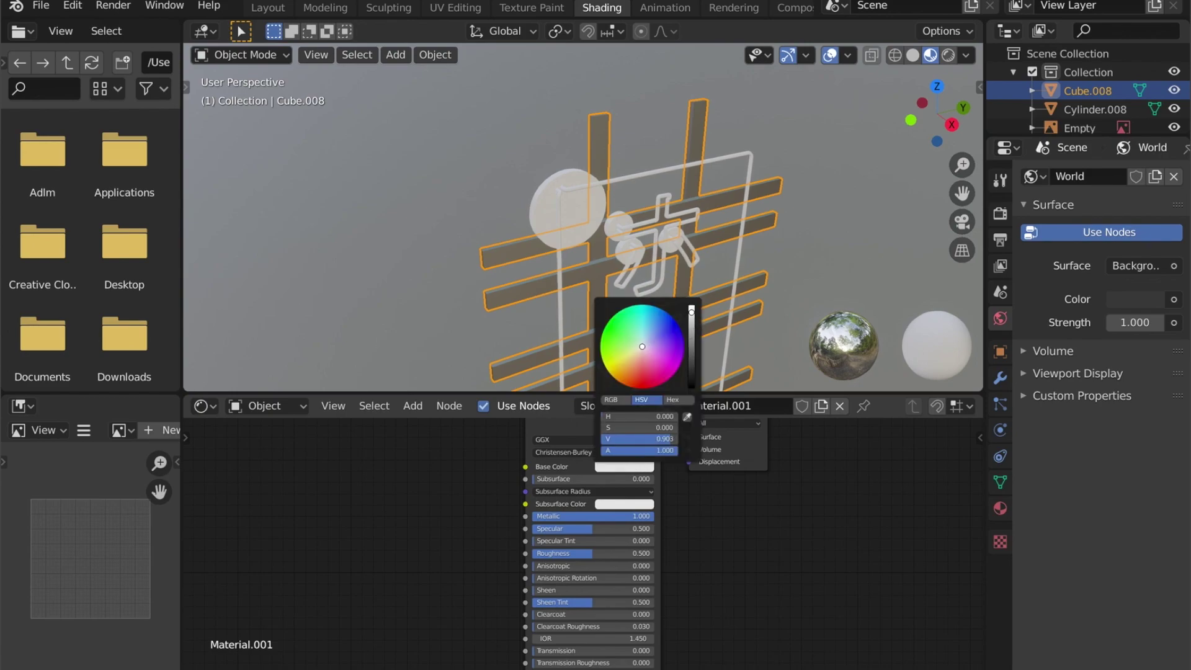
pyautogui.moveTo(691, 314); pyautogui.dragTo(691, 390)
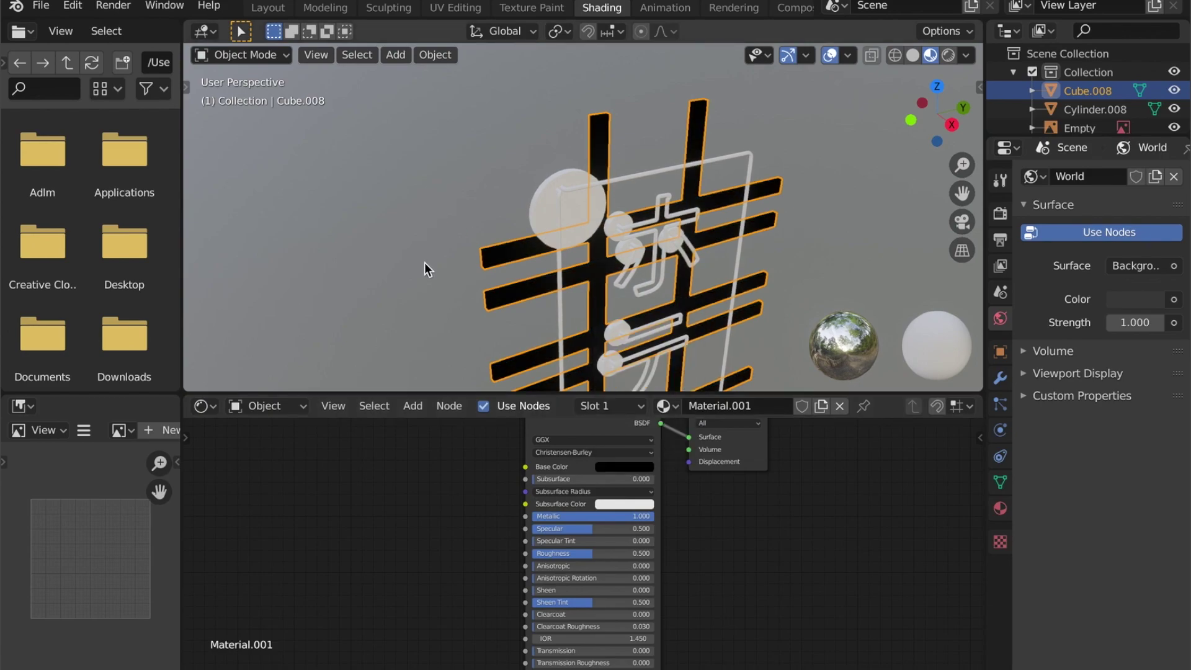
# Step: Switch the viewport to rendered shading and check the black bar frame from the front
pyautogui.moveTo(437, 251); pyautogui.dragTo(419, 113, button='middle')
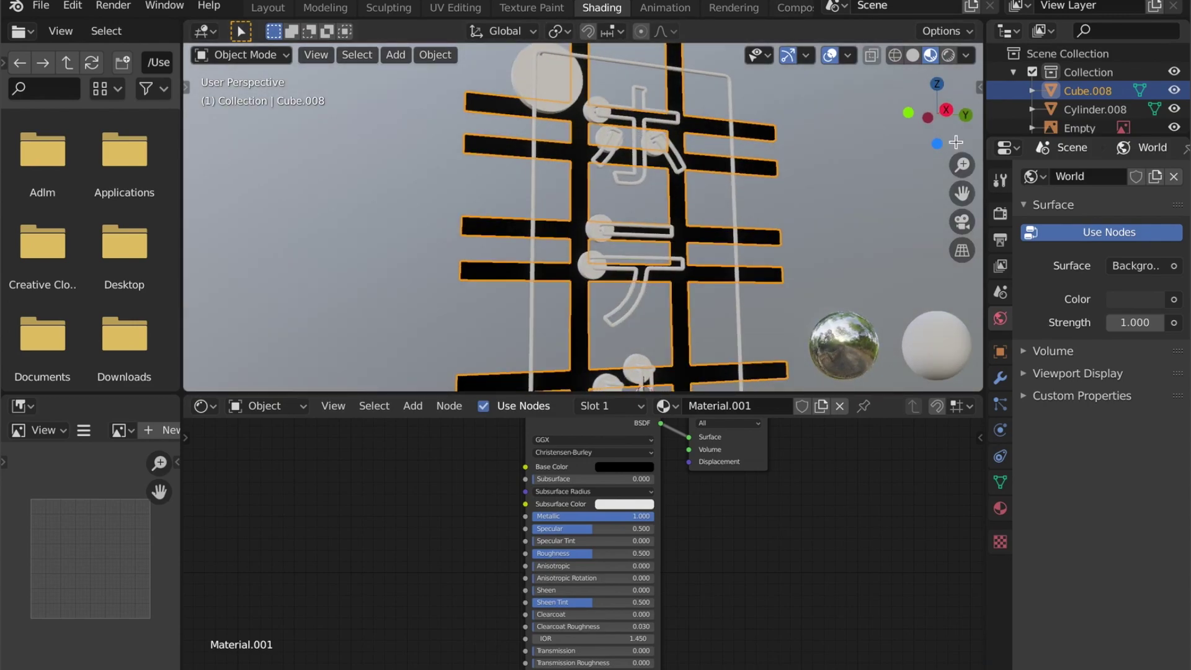
pyautogui.click(948, 55)
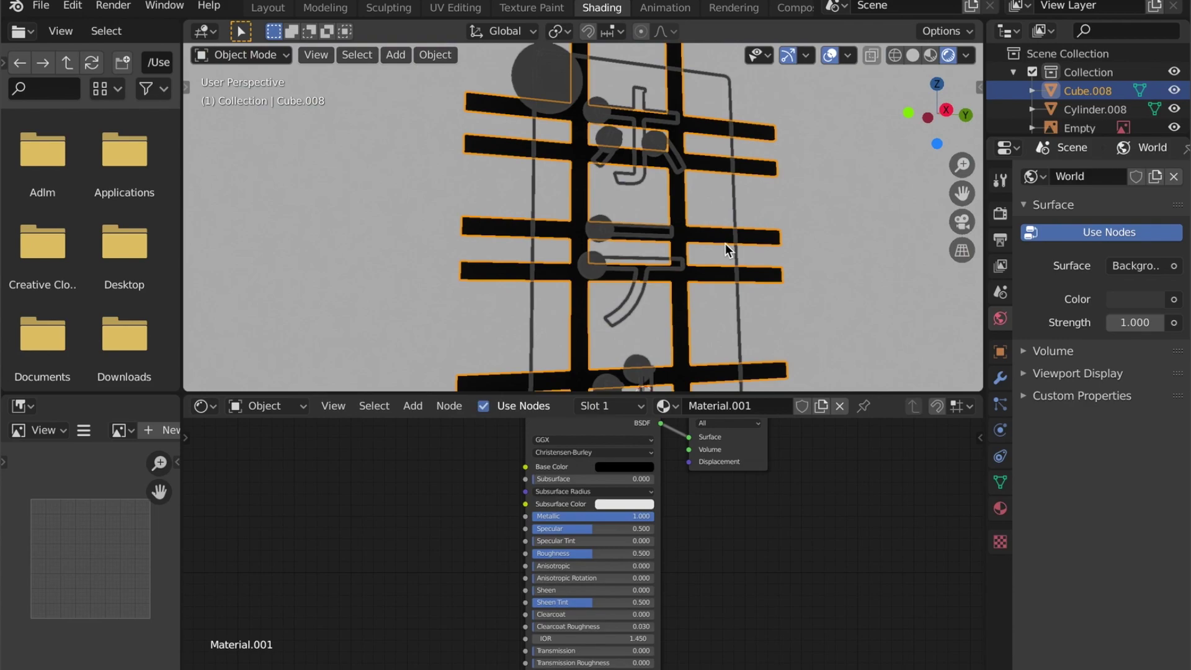
pyautogui.scroll(-3, 720, 245)
pyautogui.scroll(3, 677, 244)
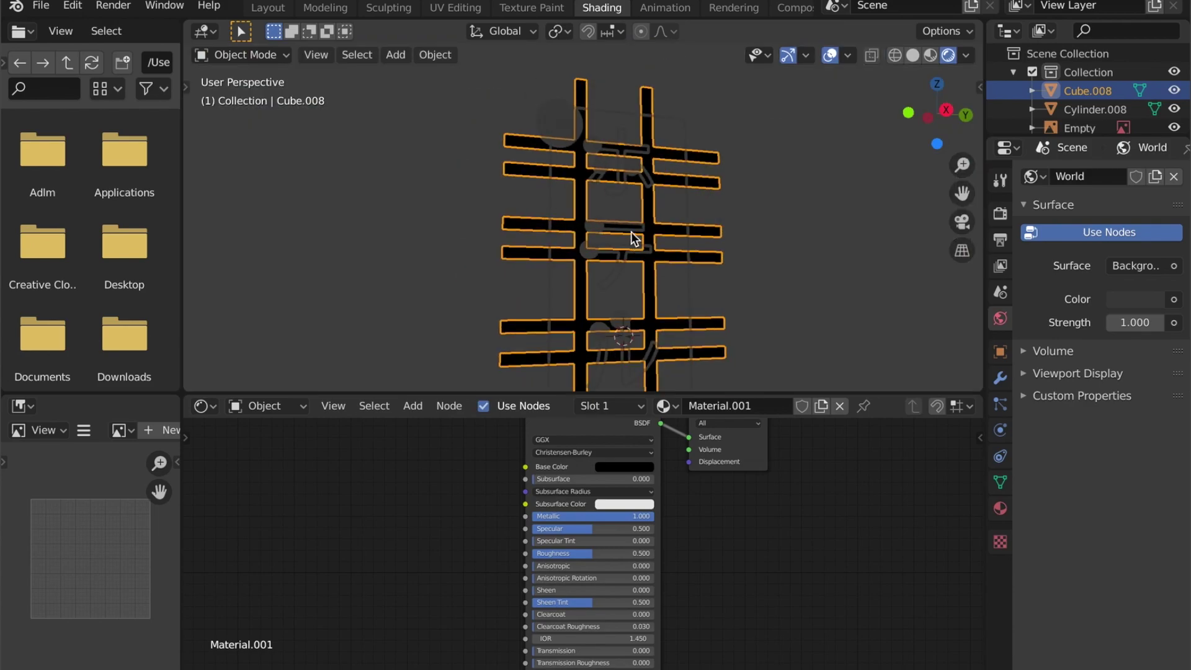
pyautogui.scroll(8, 642, 267)
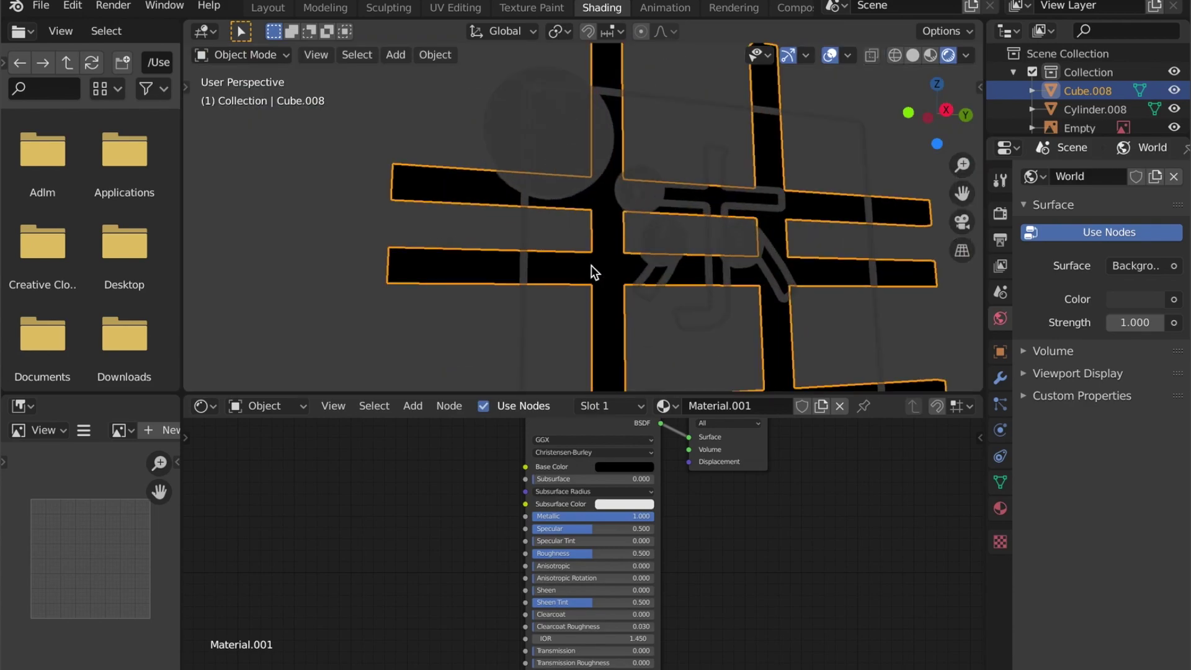
pyautogui.scroll(-4, 590, 265)
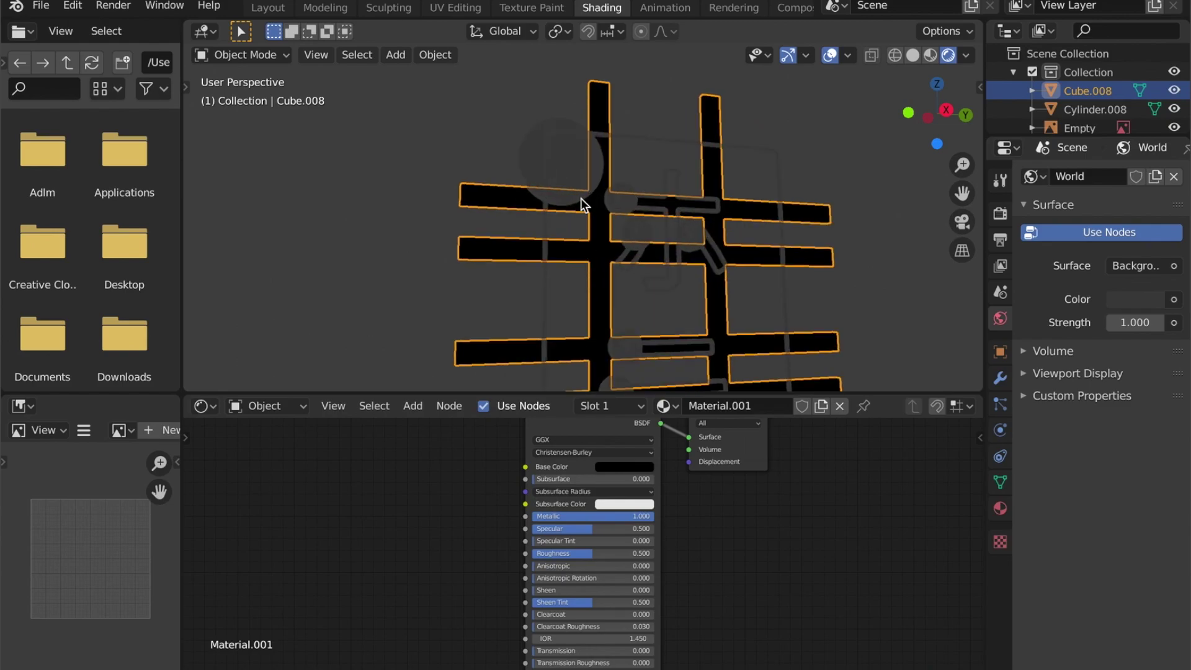
# Step: Assign the bar frame's existing Material.001 to the disc mounts
pyautogui.click(527, 162)
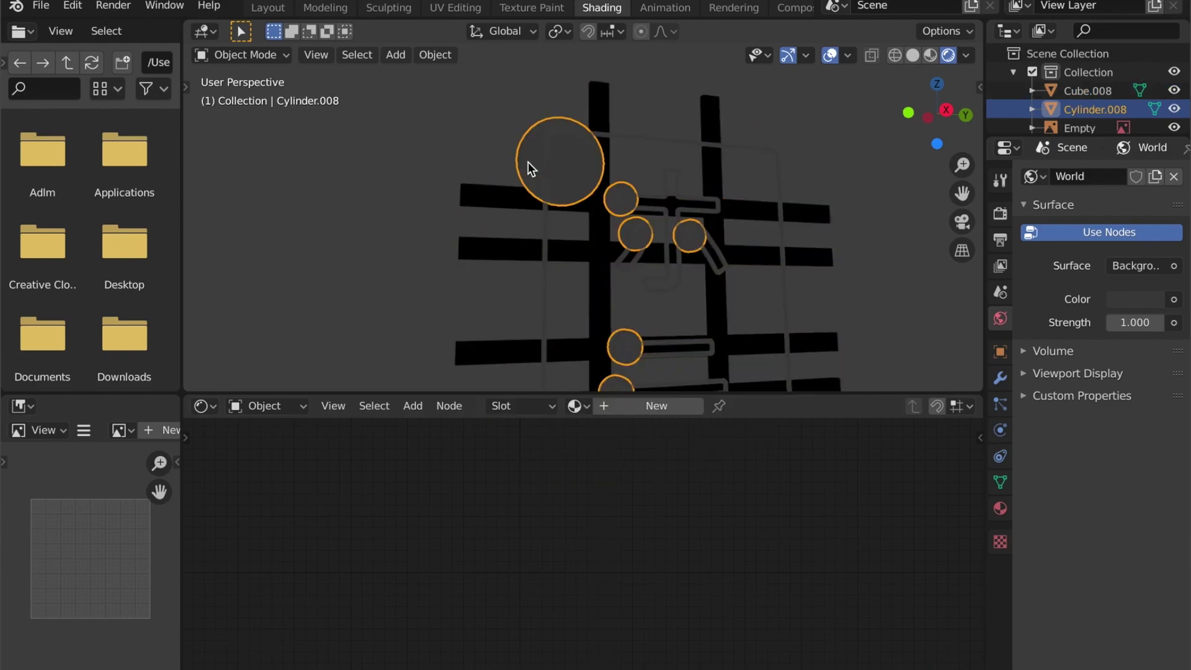
pyautogui.click(589, 403)
pyautogui.click(606, 452)
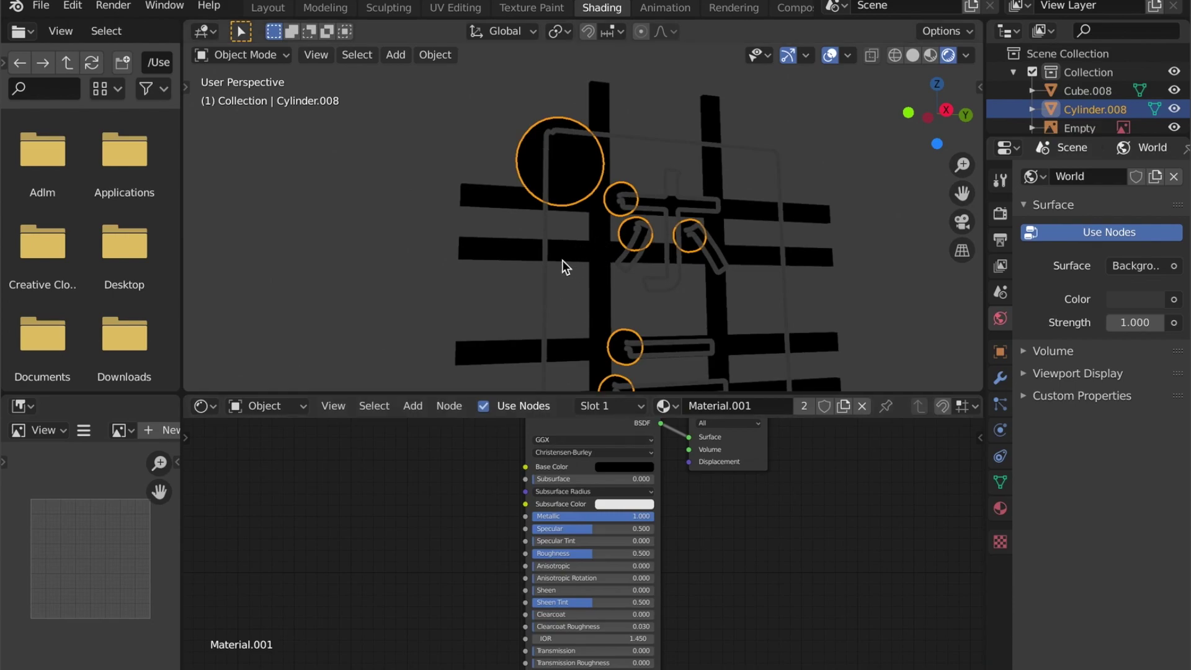
# Step: Create a new material for the large outer frame tube
pyautogui.click(545, 281)
pyautogui.scroll(-3, 544, 282)
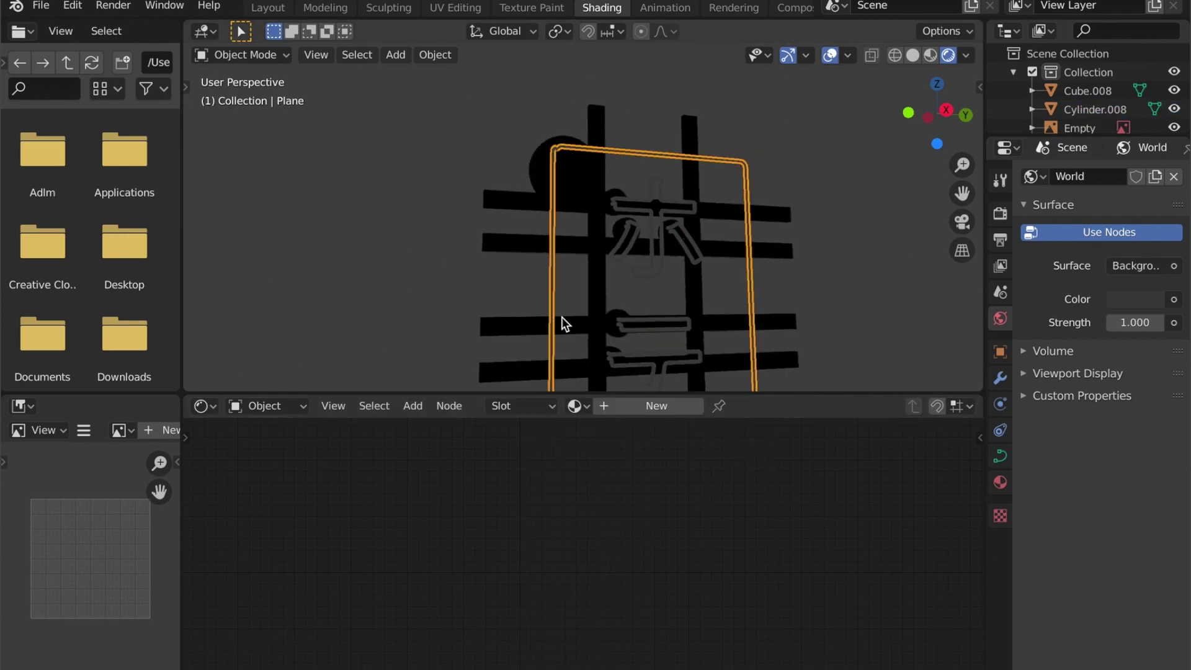
pyautogui.click(603, 407)
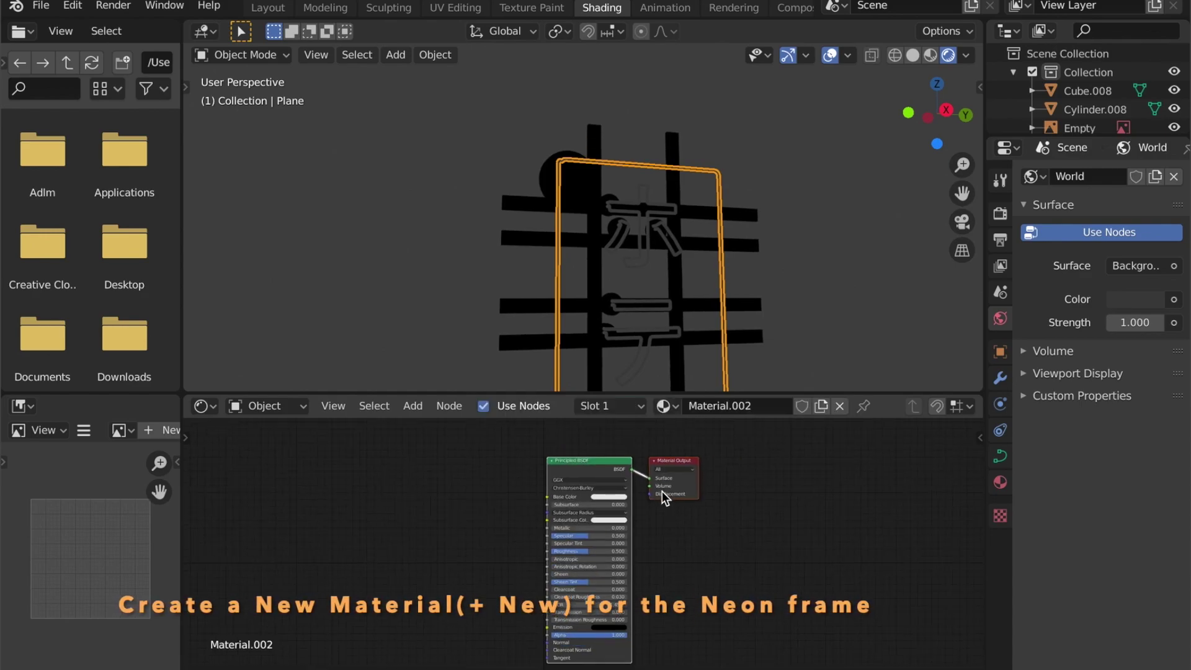
# Step: Replace the frame tube material's Principled BSDF with an Emission shader connected to the Material Output's Surface
pyautogui.click(602, 460)
pyautogui.press('x')
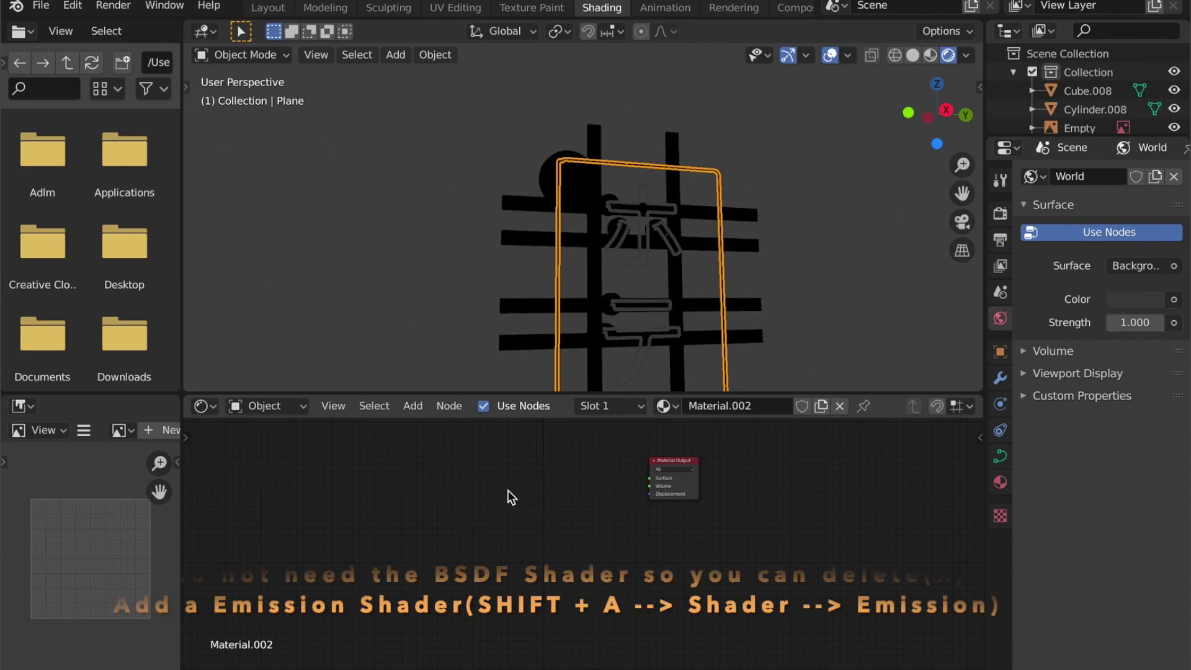
pyautogui.hotkey('shift', 'a')
pyautogui.click(508, 486)
pyautogui.write('emi')
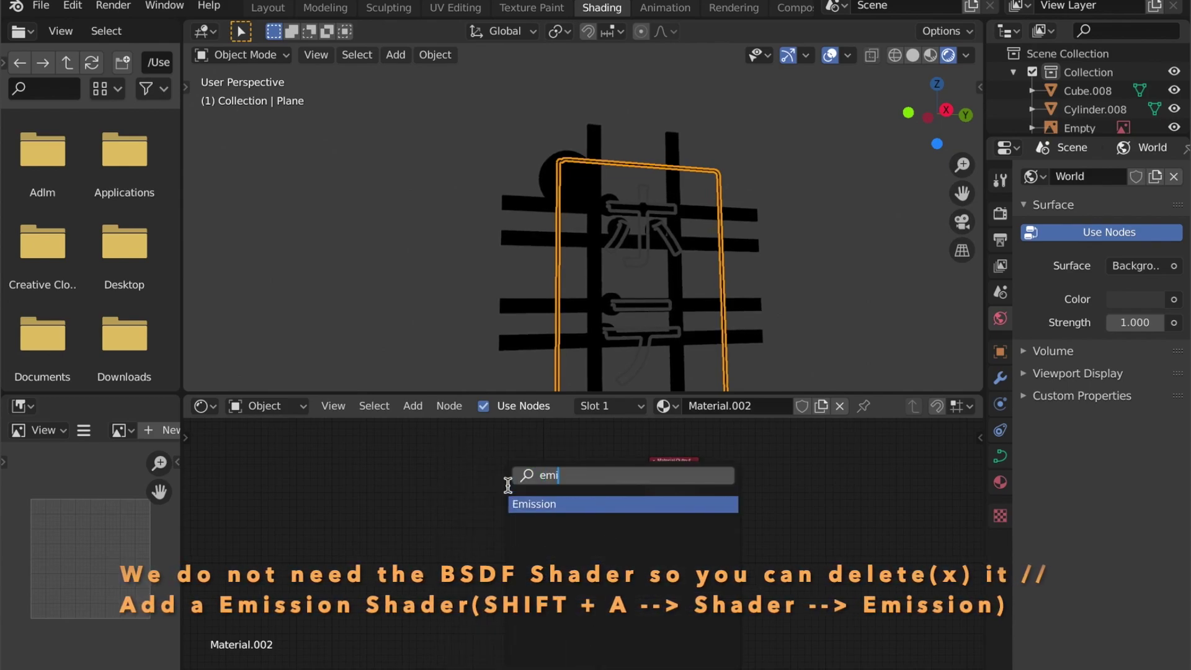
pyautogui.click(526, 503)
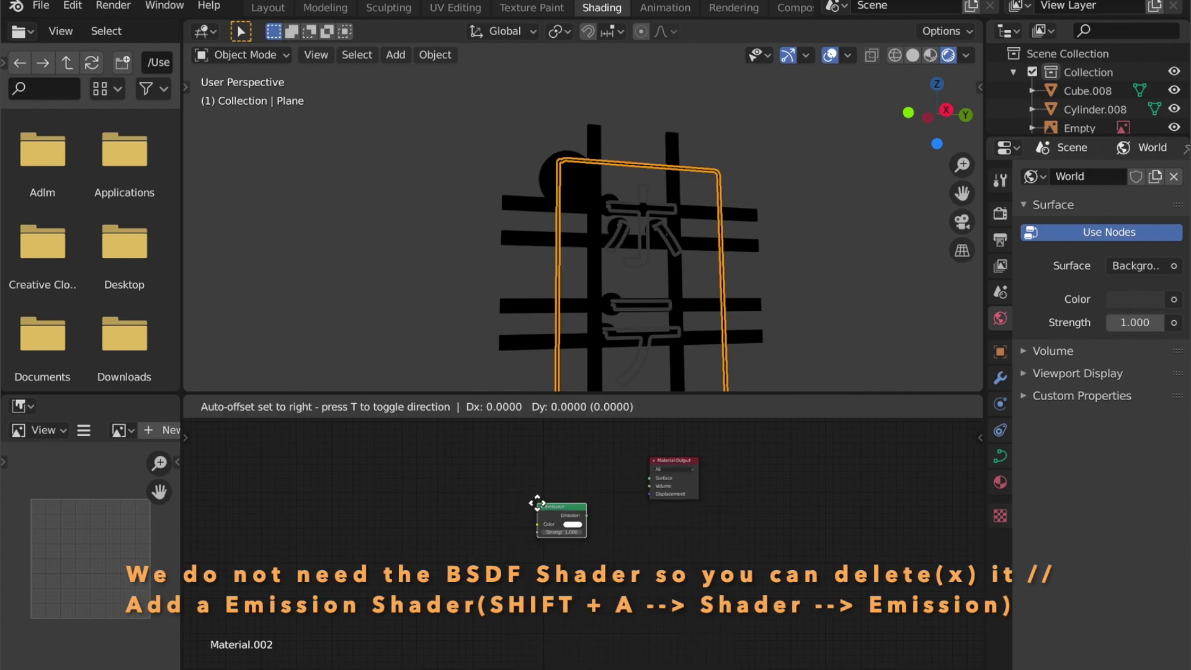
pyautogui.click(538, 476)
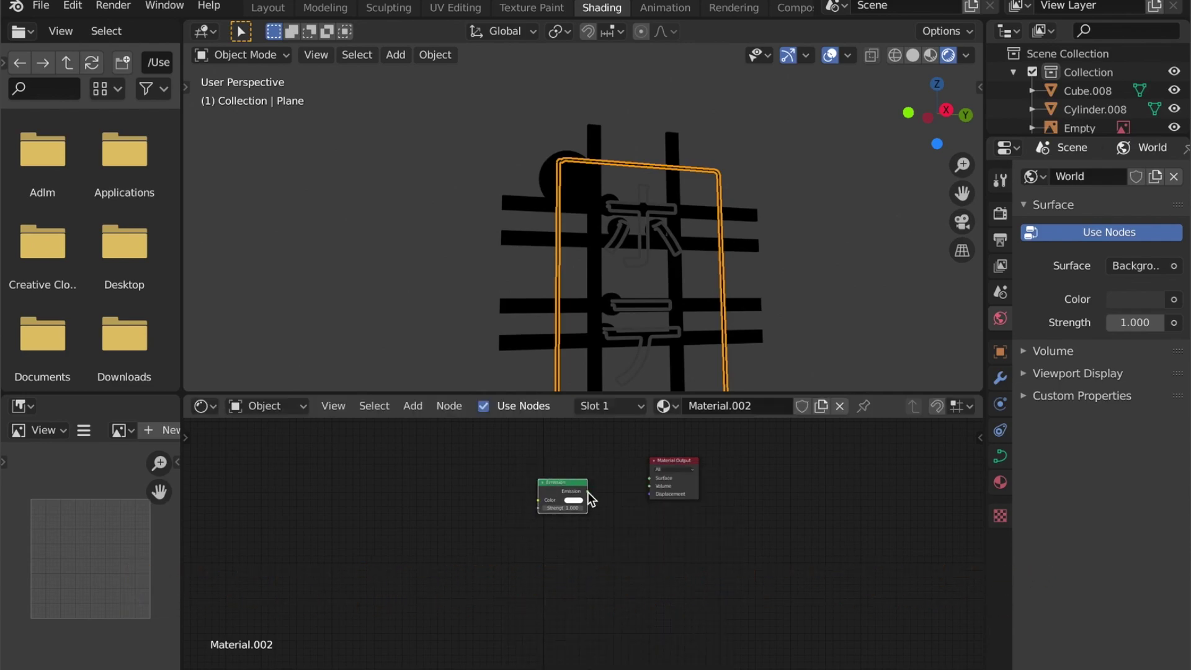
pyautogui.moveTo(621, 488); pyautogui.dragTo(649, 477)
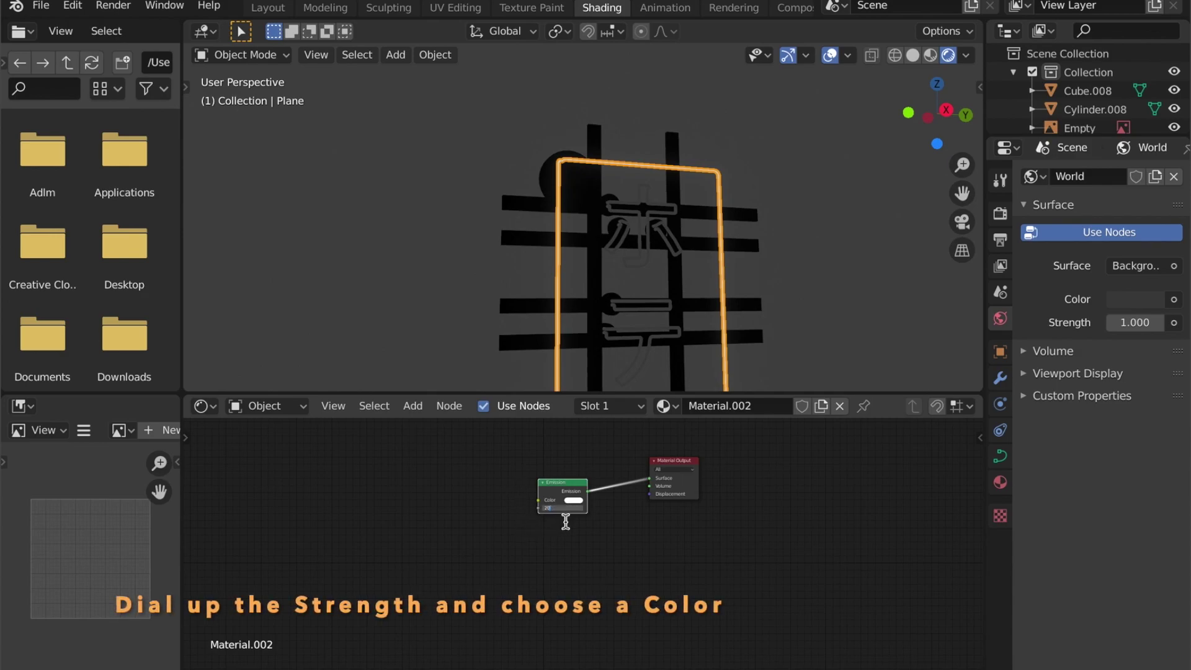
# Step: Set the frame tube's emission strength to 20 and its color to orange with hue 0.095 and saturation 0.906
pyautogui.write('20')
pyautogui.press('Return')
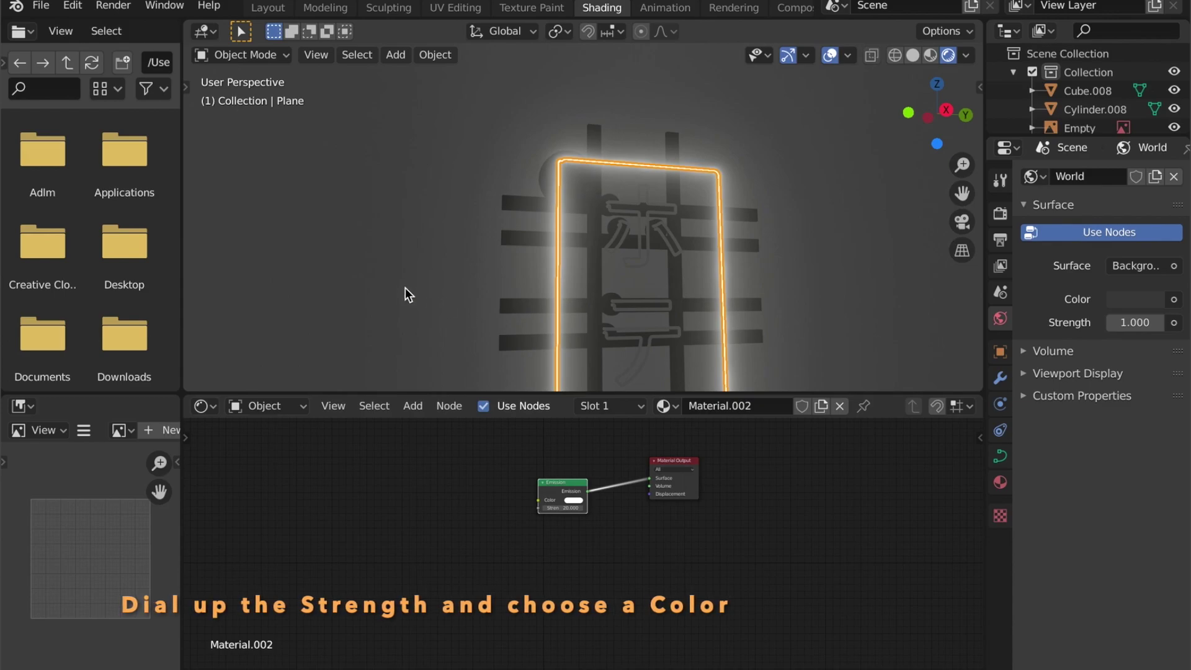
pyautogui.click(402, 287)
pyautogui.moveTo(519, 277); pyautogui.dragTo(517, 311, button='middle')
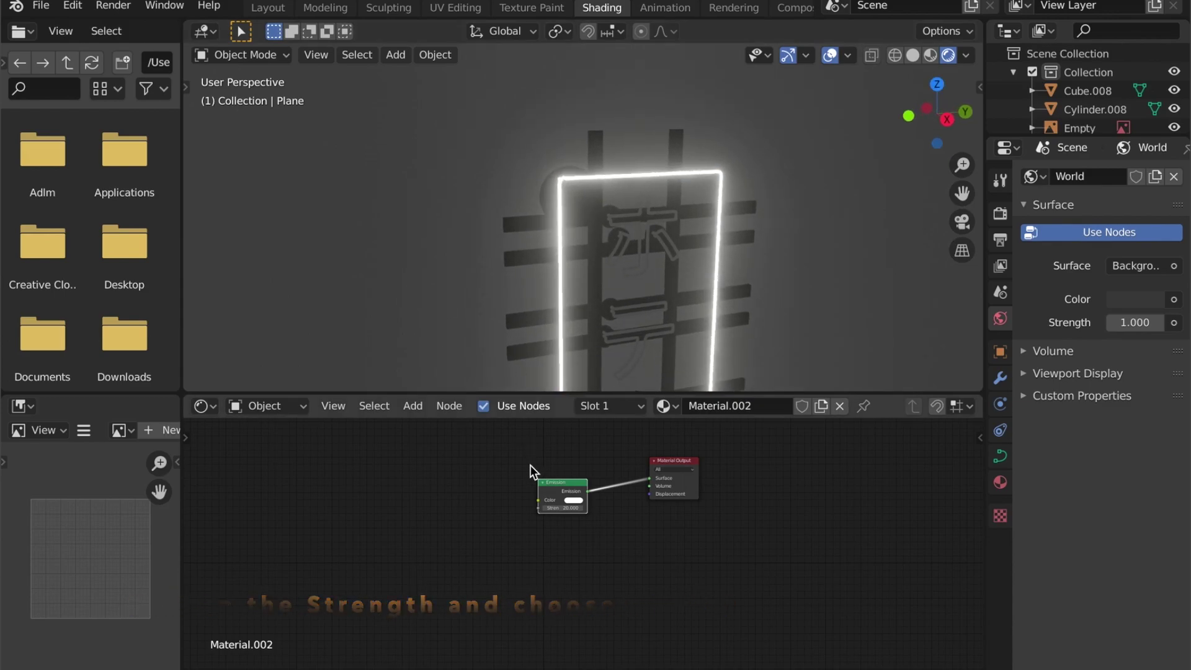
pyautogui.scroll(2, 530, 465)
pyautogui.moveTo(510, 494); pyautogui.dragTo(561, 527, button='middle')
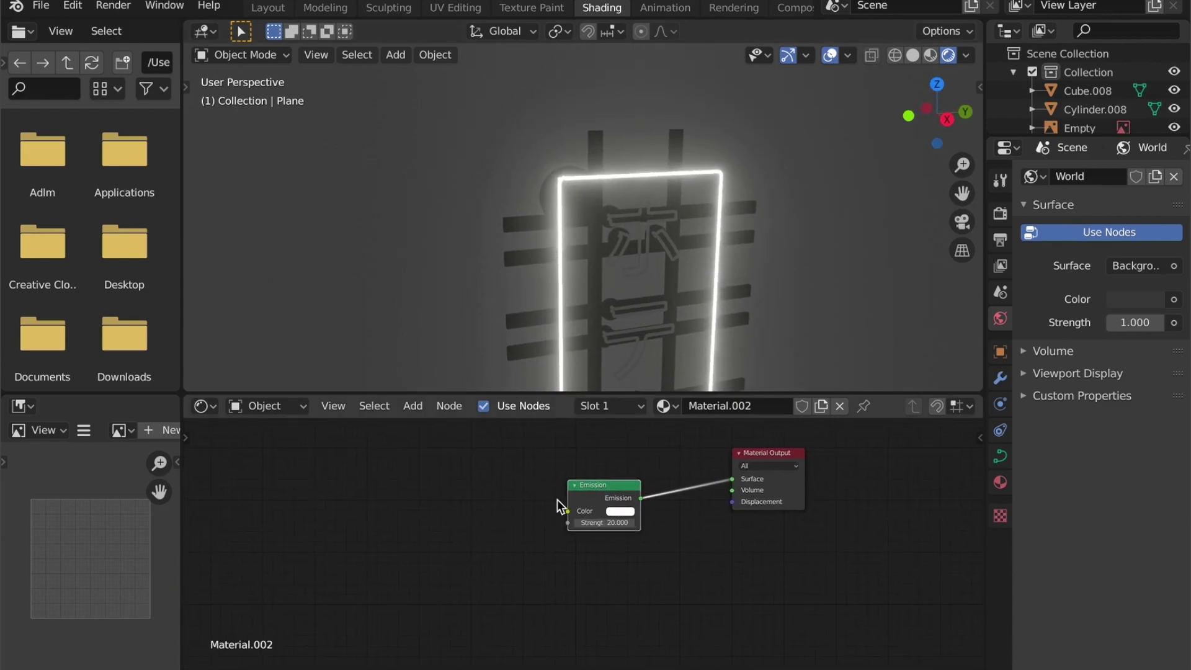
pyautogui.scroll(2, 584, 503)
pyautogui.click(629, 498)
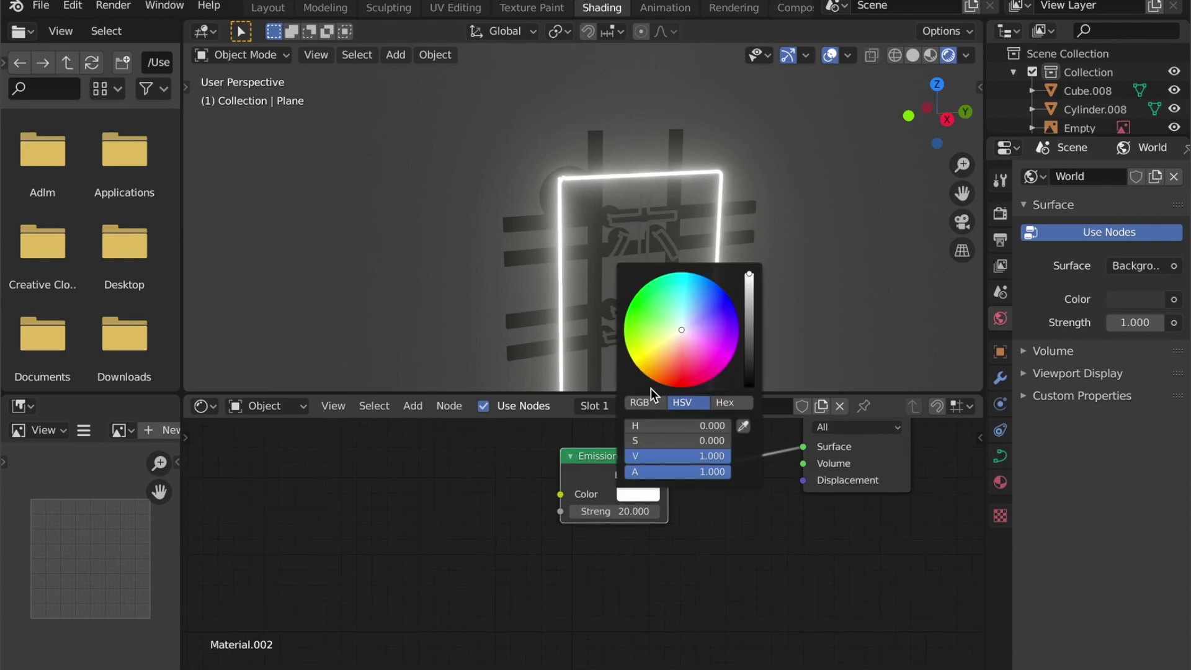
pyautogui.moveTo(650, 388); pyautogui.dragTo(655, 363)
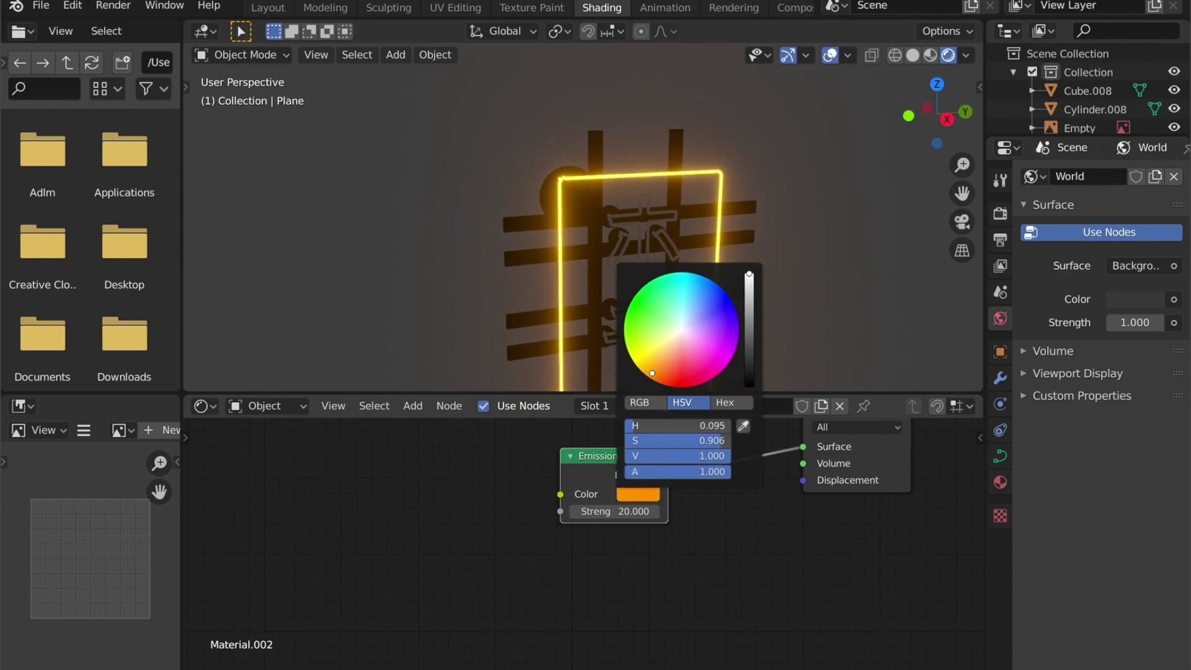
# Step: Try to join the Japanese letter tubes to the outer frame tube so they share its orange emission material
pyautogui.click(661, 213)
pyautogui.scroll(-4, 664, 233)
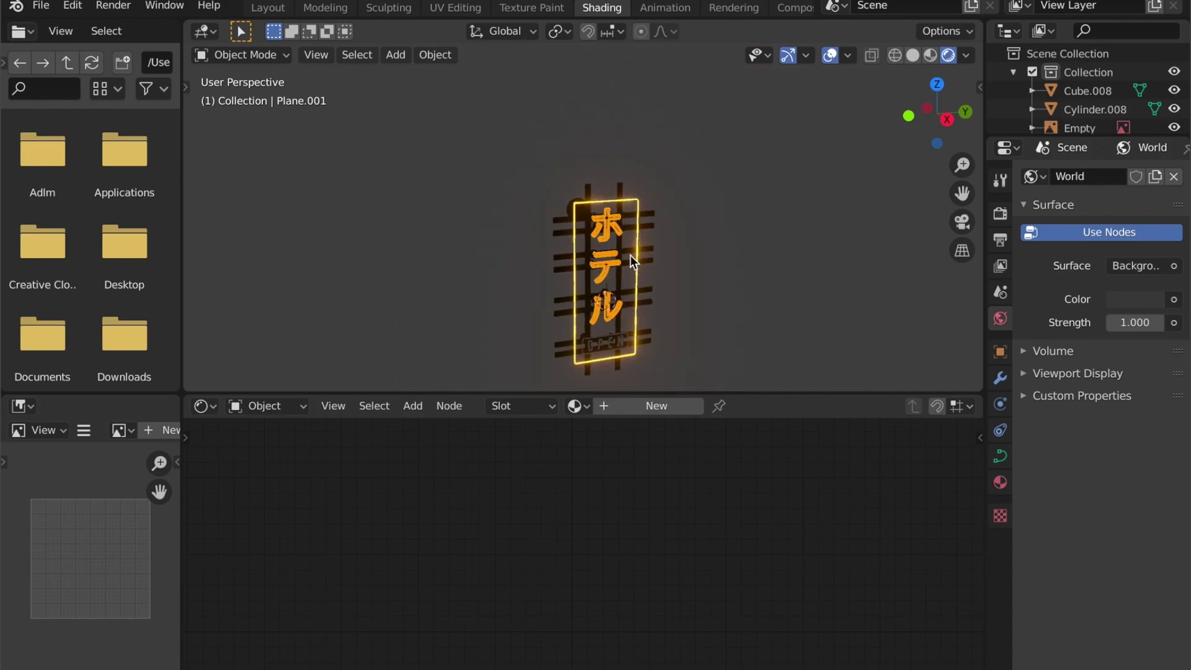
pyautogui.scroll(4, 624, 233)
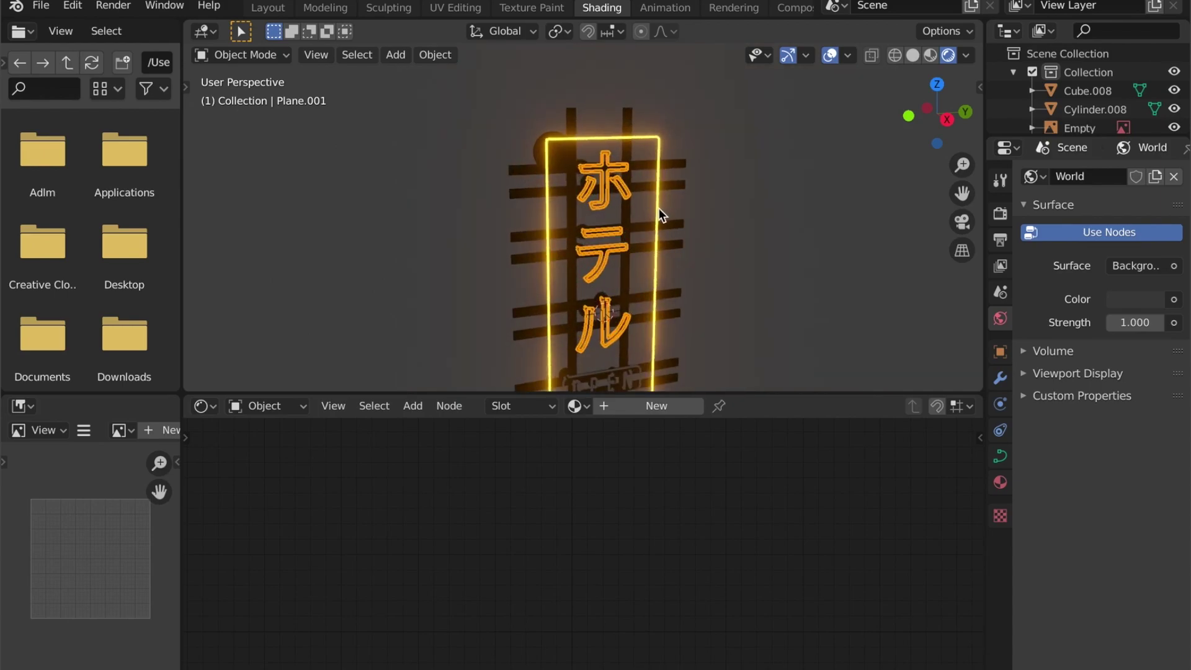
pyautogui.click(659, 209)
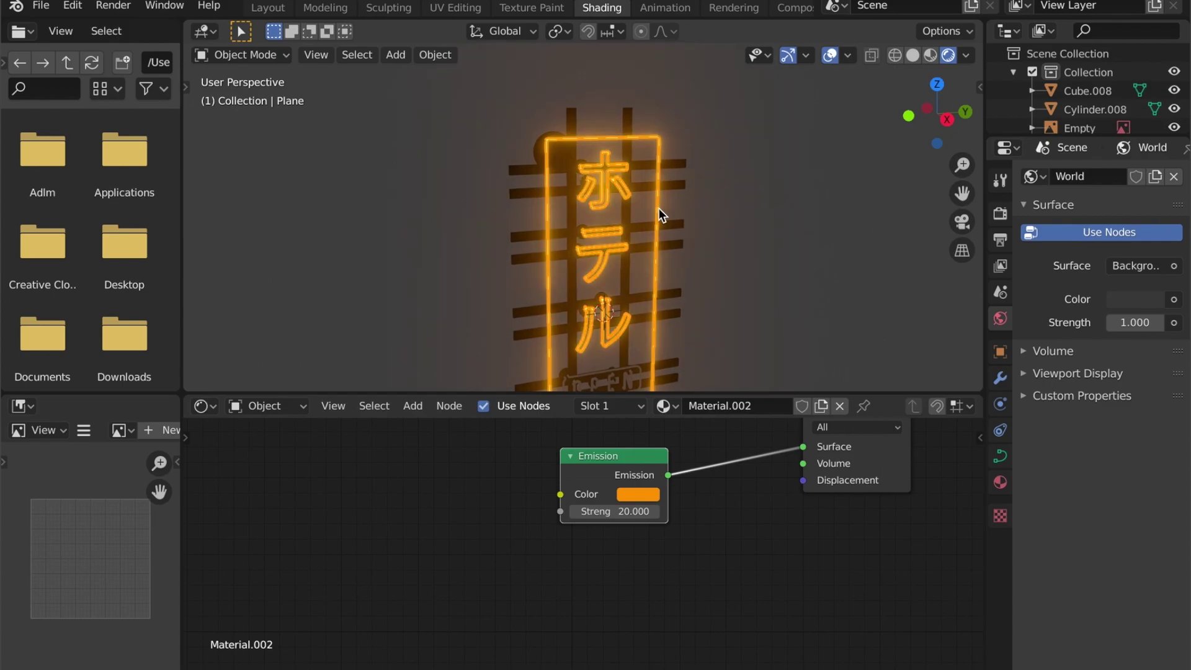
pyautogui.click(686, 217)
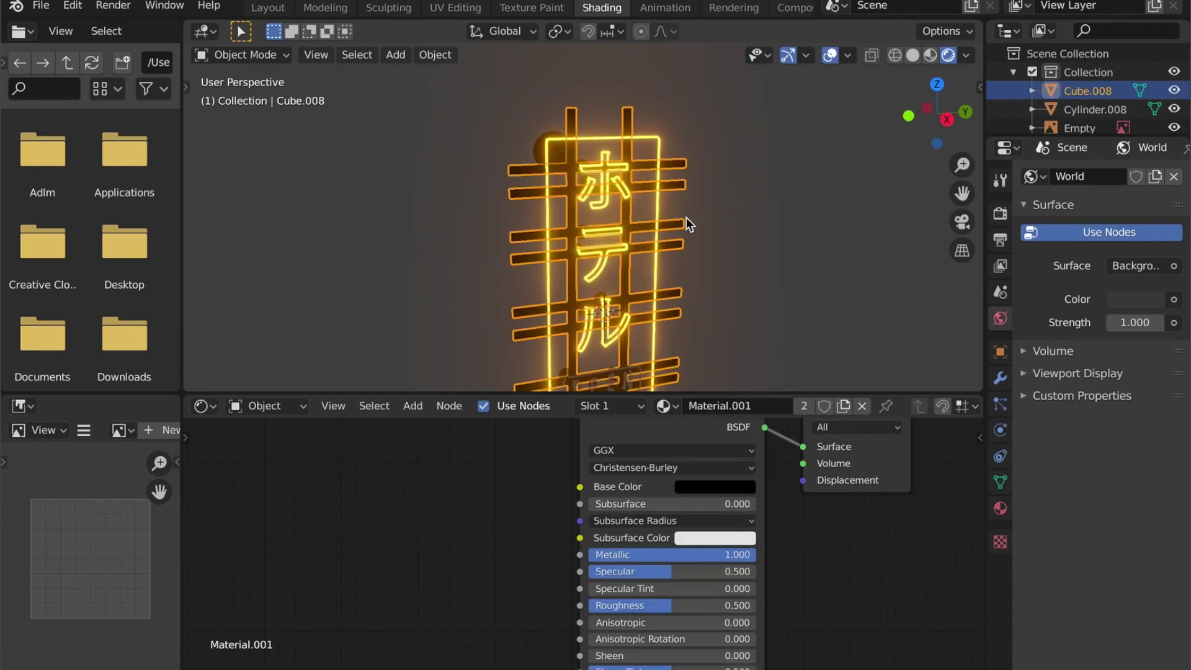
pyautogui.click(687, 217)
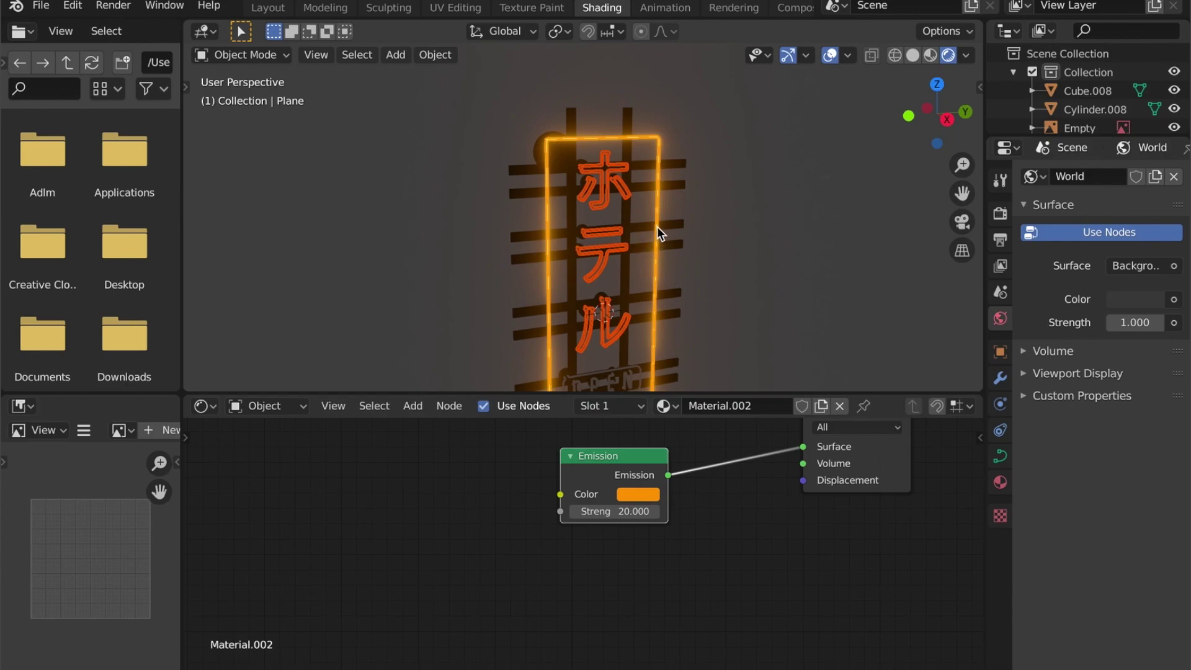
# Step: Link the outer frame tube's orange emission material to the selected Japanese letter tubes
pyautogui.hotkey('ctrl', 'l')
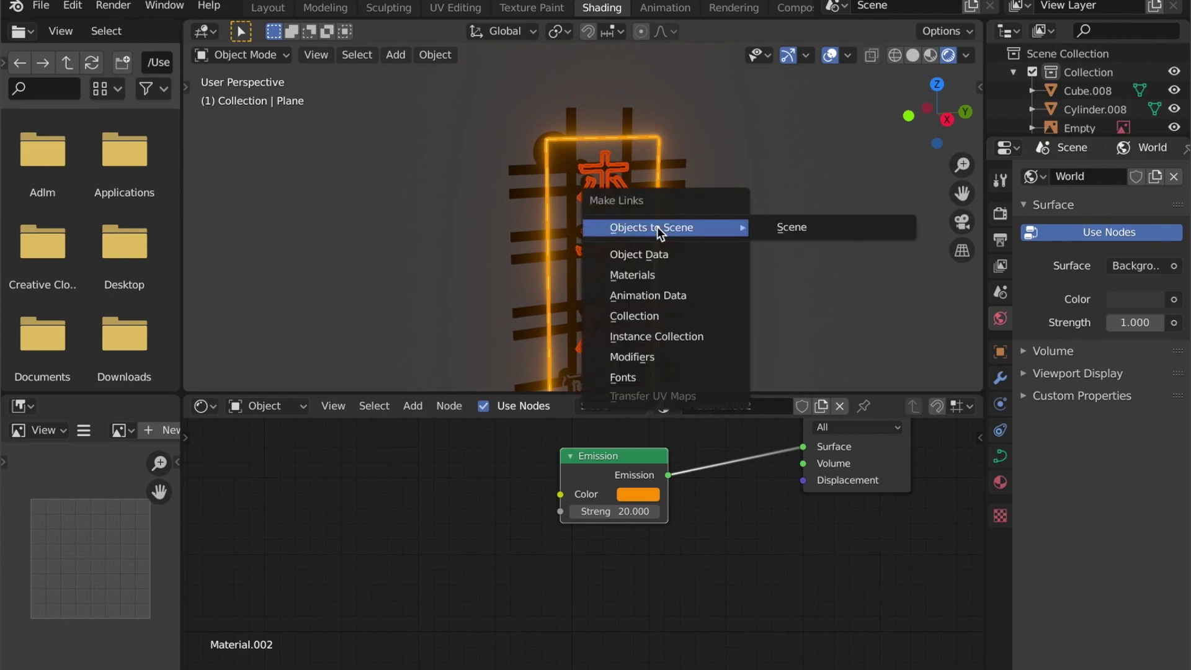
pyautogui.click(660, 283)
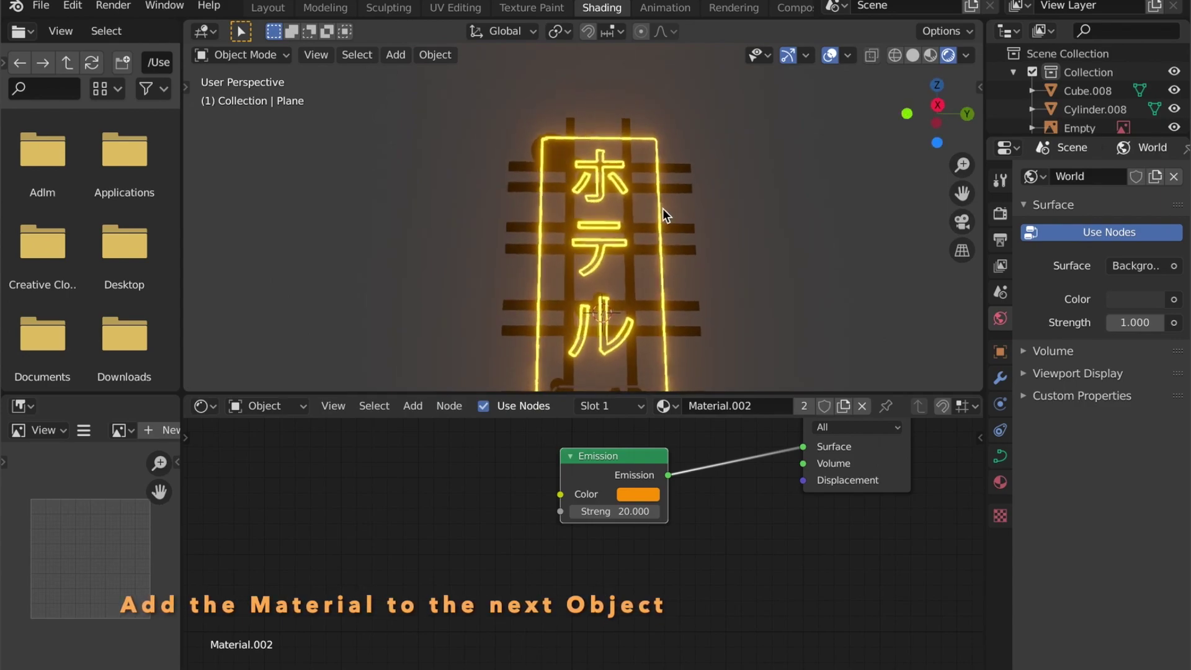
# Step: Give the rounded border around OPEN a single-user copy of Material.002 with blue emission, hue 0.629 and saturation 0.947
pyautogui.moveTo(623, 277); pyautogui.dragTo(632, 81, button='middle')
pyautogui.scroll(5, 626, 259)
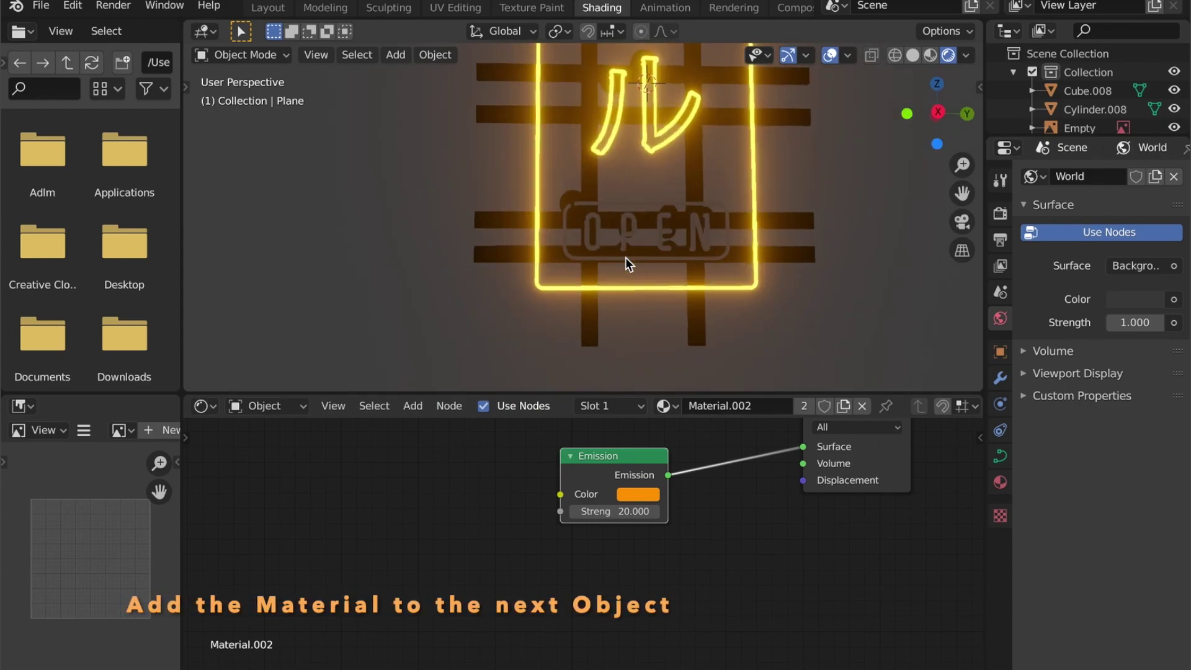
pyautogui.click(553, 247)
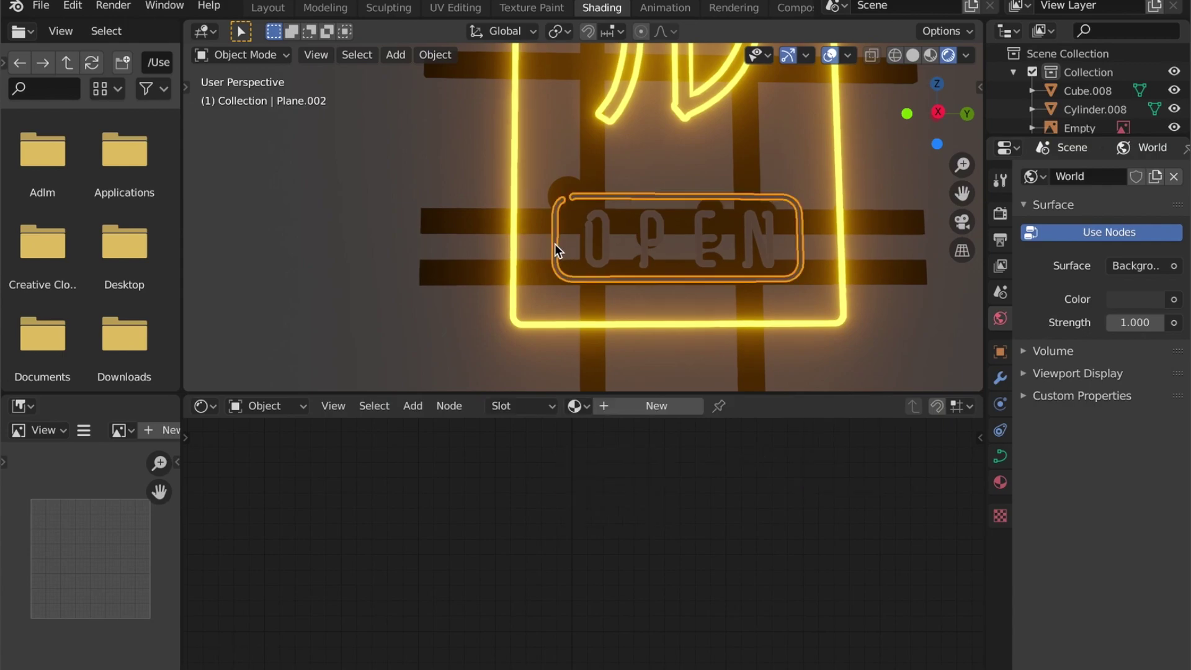
pyautogui.click(577, 405)
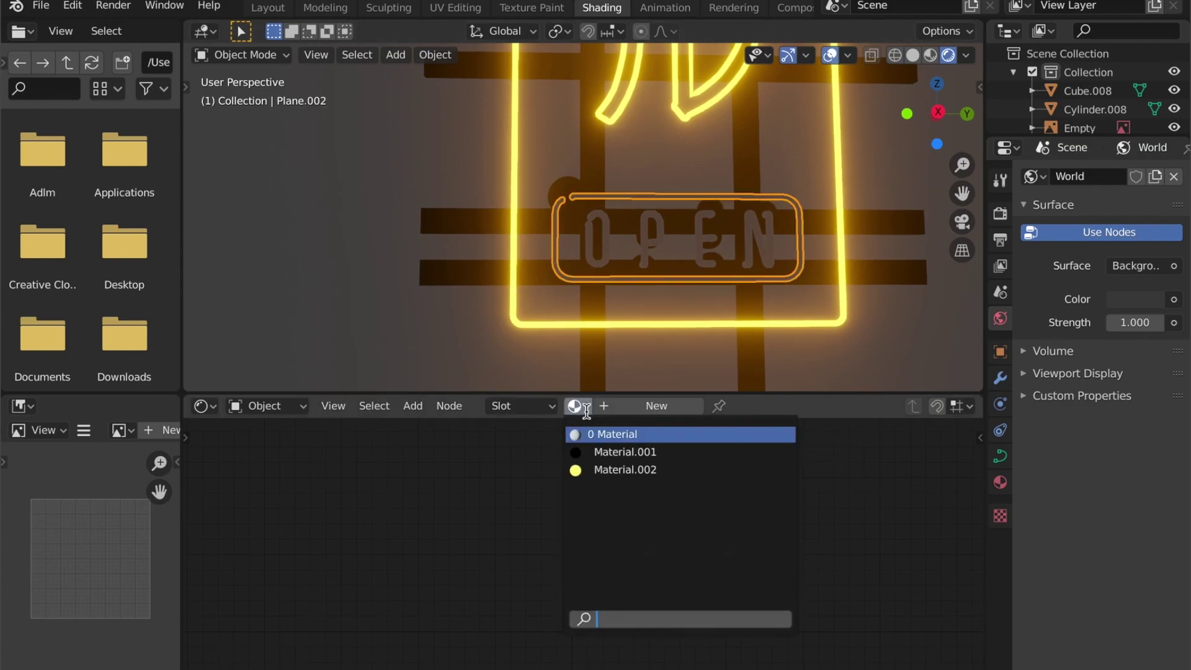
pyautogui.click(613, 469)
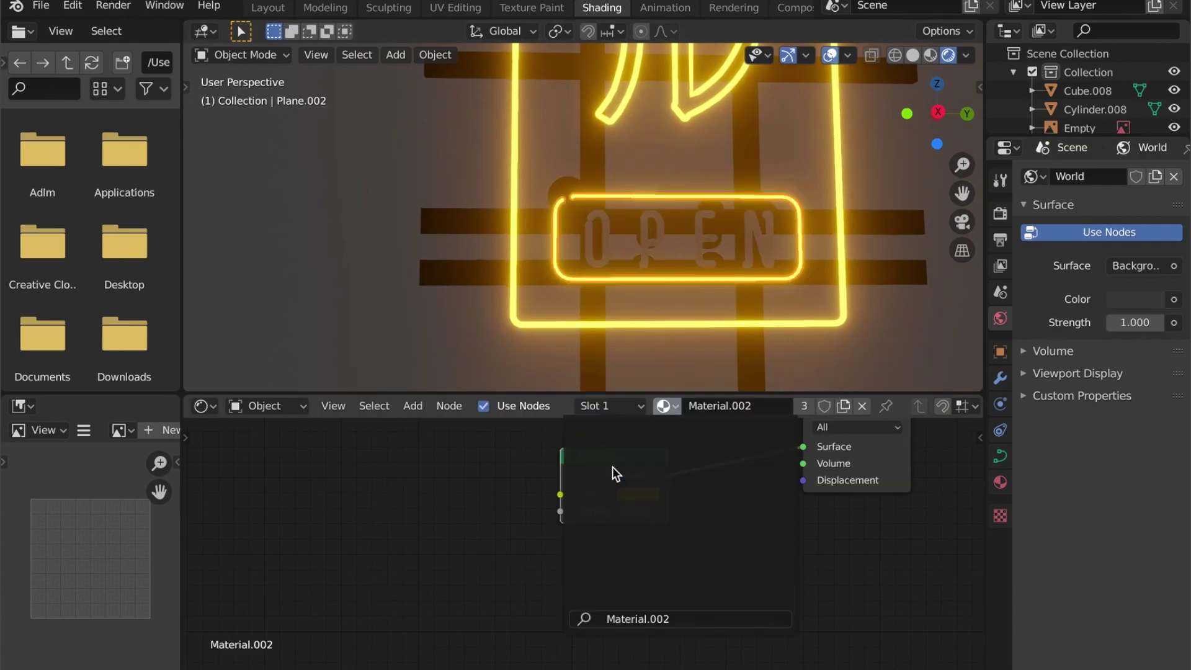
pyautogui.click(804, 406)
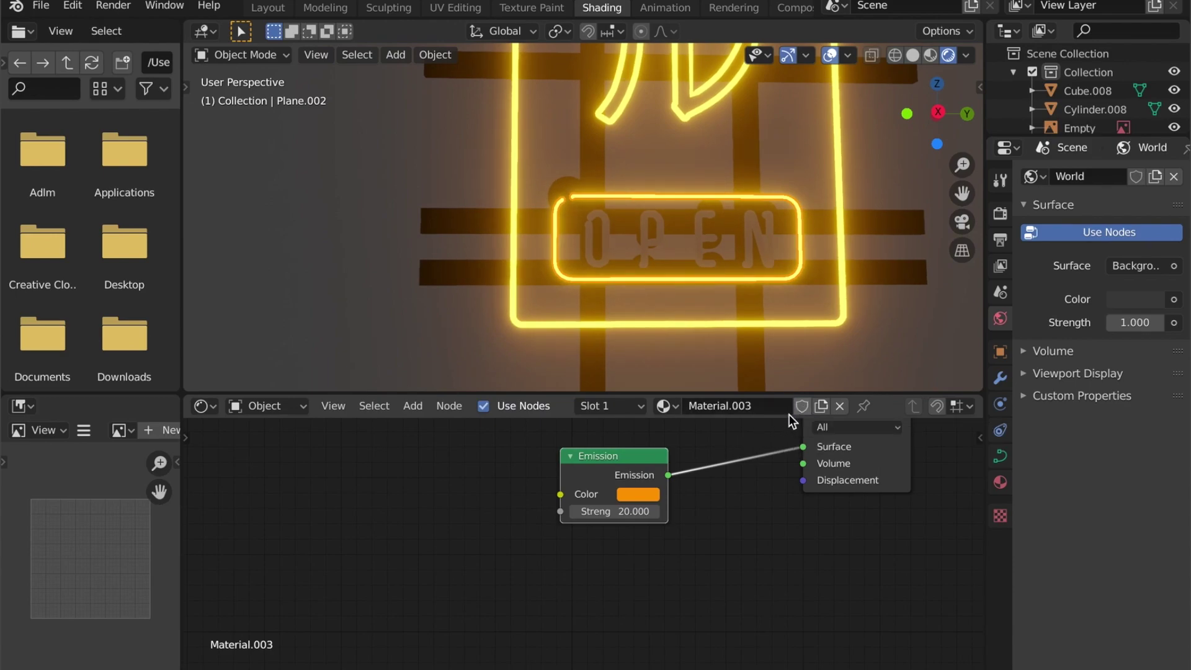
pyautogui.click(637, 495)
pyautogui.moveTo(683, 310); pyautogui.dragTo(720, 292)
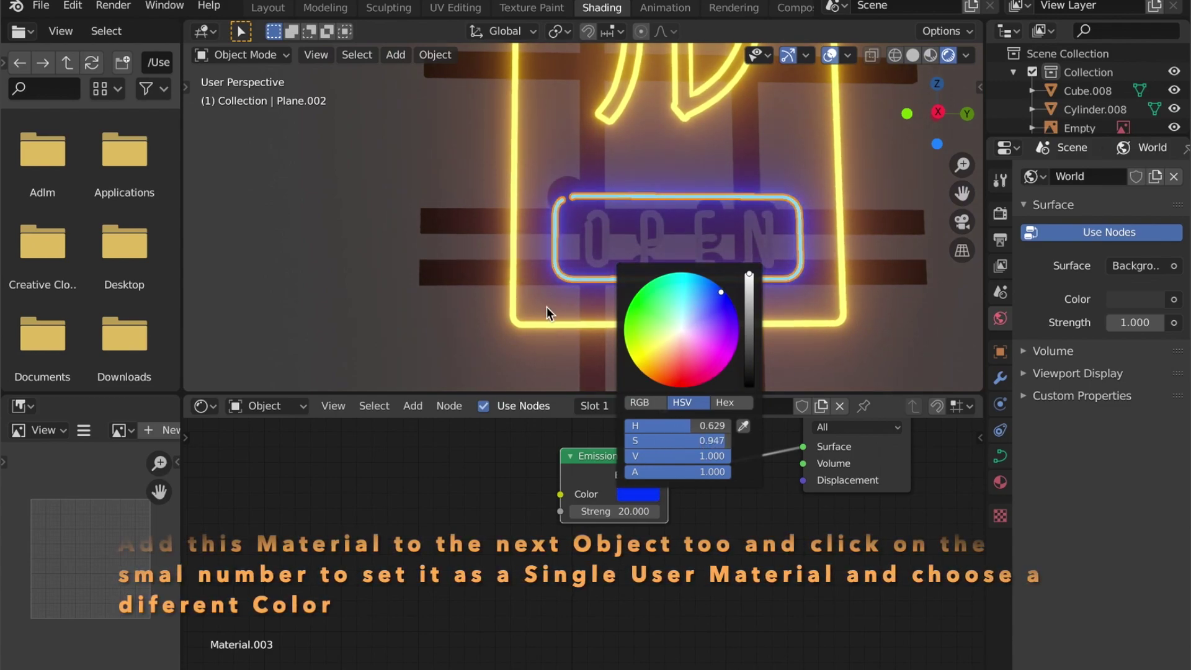
# Step: Give the OPEN letters a single-user copy of Material.003 with red emission, hue 0.010 and saturation 1.000
pyautogui.click(590, 243)
pyautogui.click(575, 406)
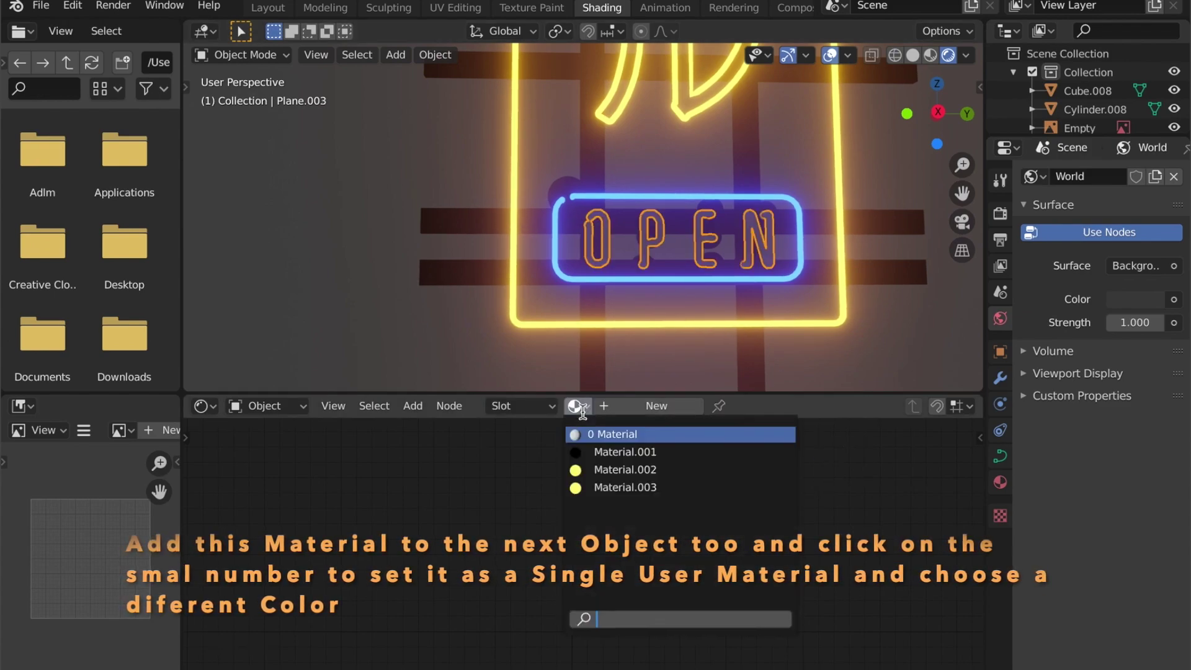
pyautogui.click(605, 489)
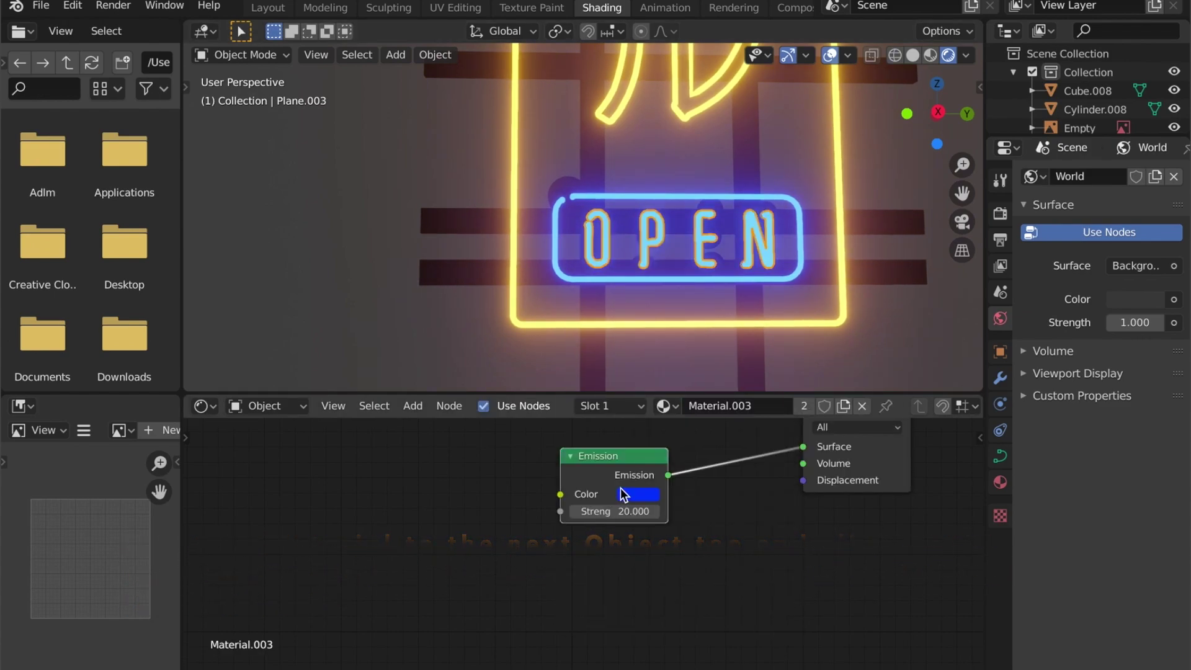
pyautogui.click(805, 407)
pyautogui.click(654, 496)
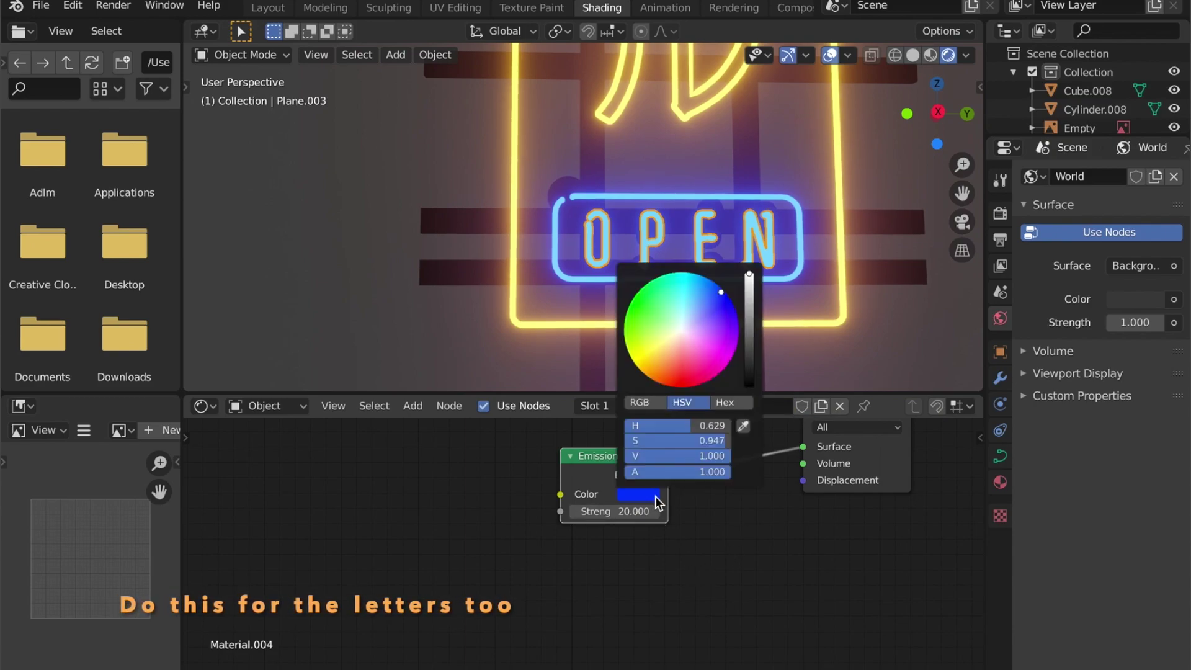
pyautogui.moveTo(702, 357); pyautogui.dragTo(678, 388)
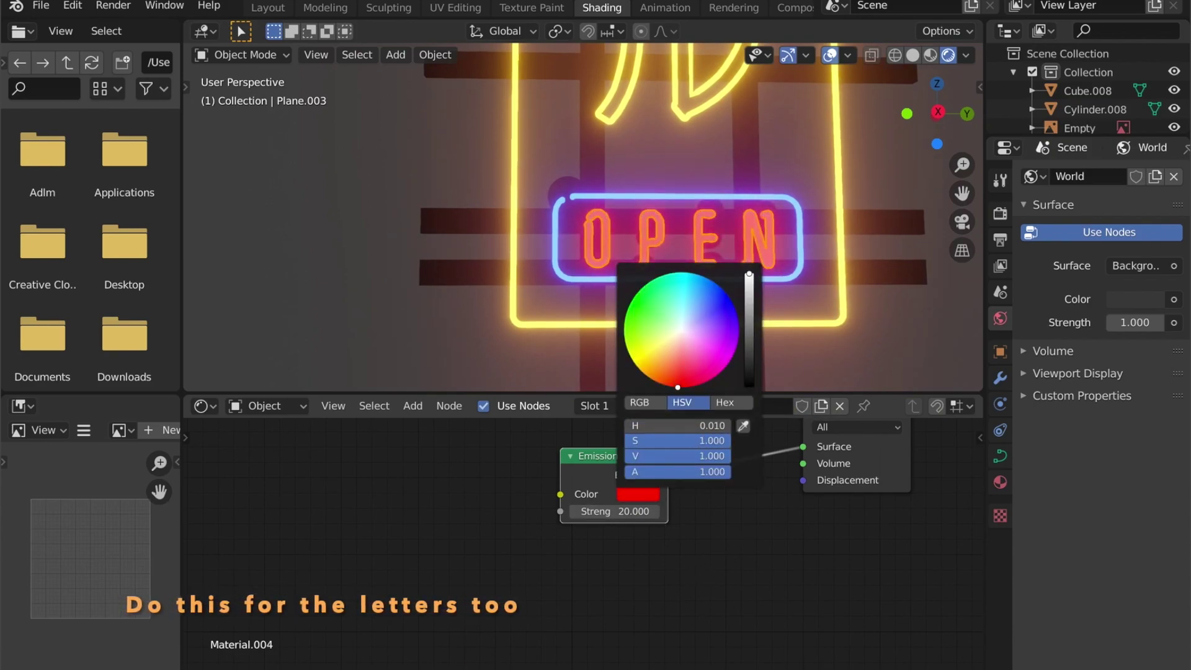
# Step: Try lowering the roughness of the black metal material on the sign's support bars
pyautogui.scroll(-6, 497, 355)
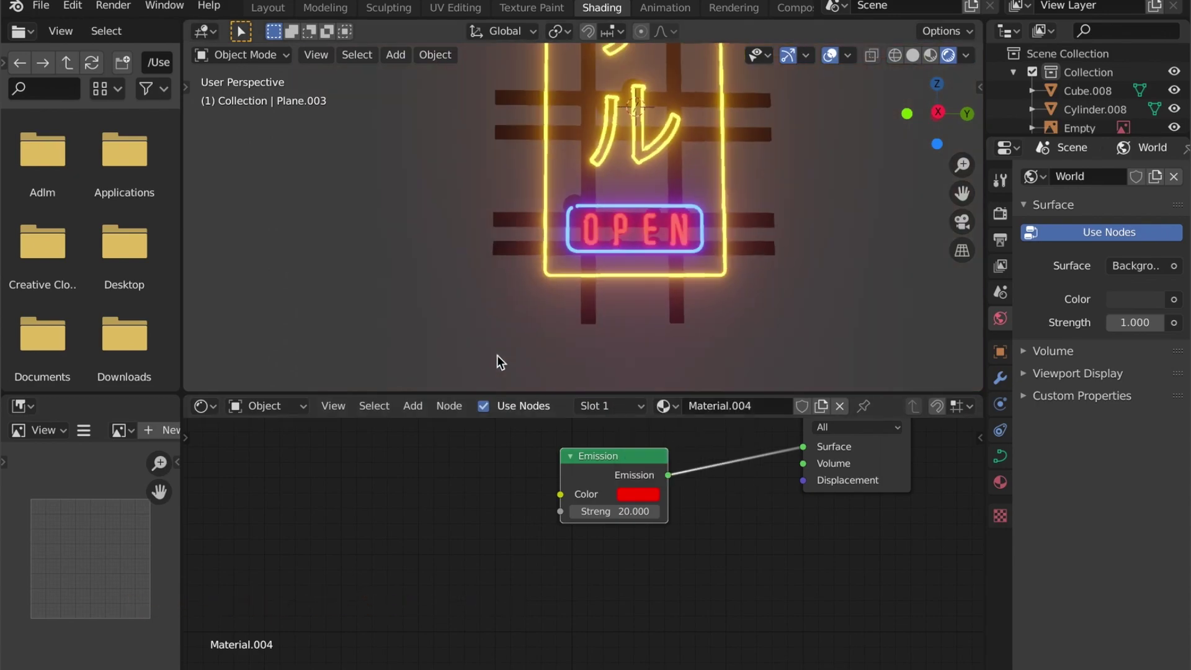
pyautogui.scroll(6, 620, 173)
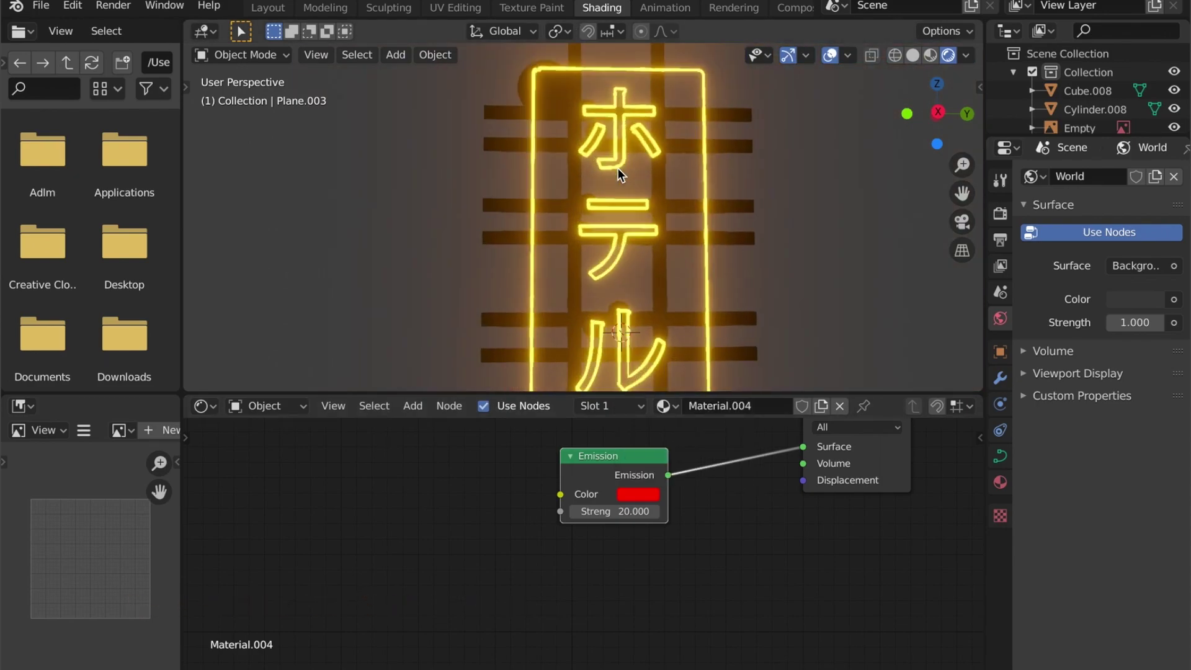
pyautogui.moveTo(606, 188); pyautogui.dragTo(473, 204, button='middle')
pyautogui.keyDown('shift'); pyautogui.moveTo(612, 211); pyautogui.dragTo(597, 243, button='middle'); pyautogui.keyUp('shift')
pyautogui.scroll(4, 620, 250)
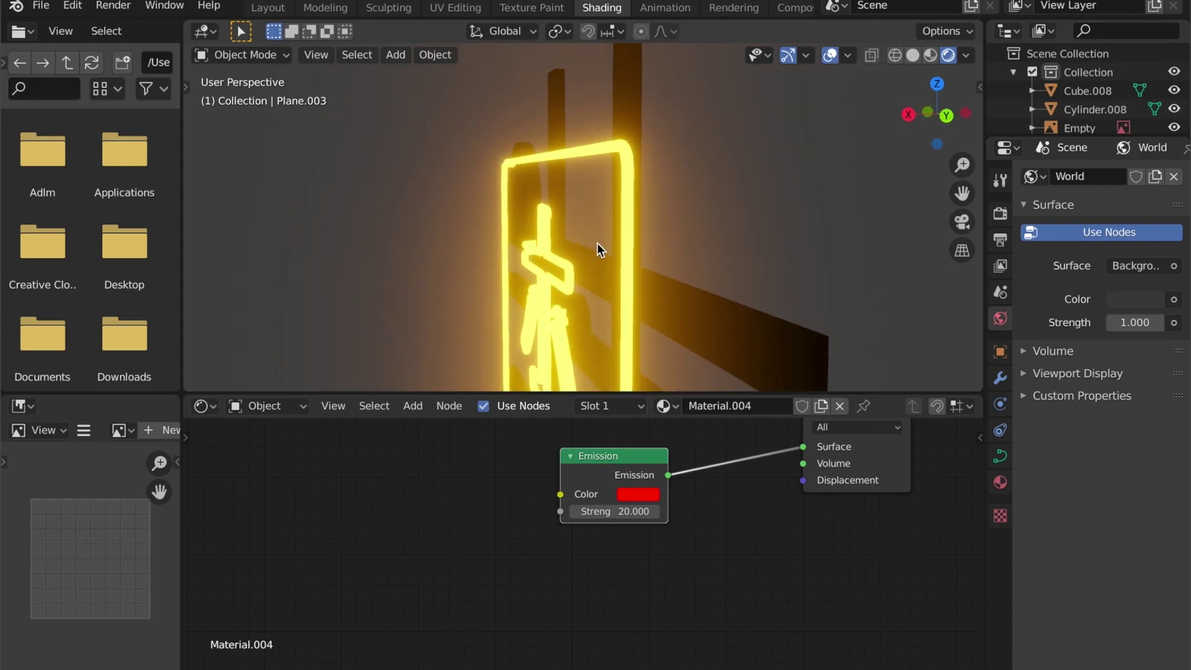
pyautogui.click(714, 314)
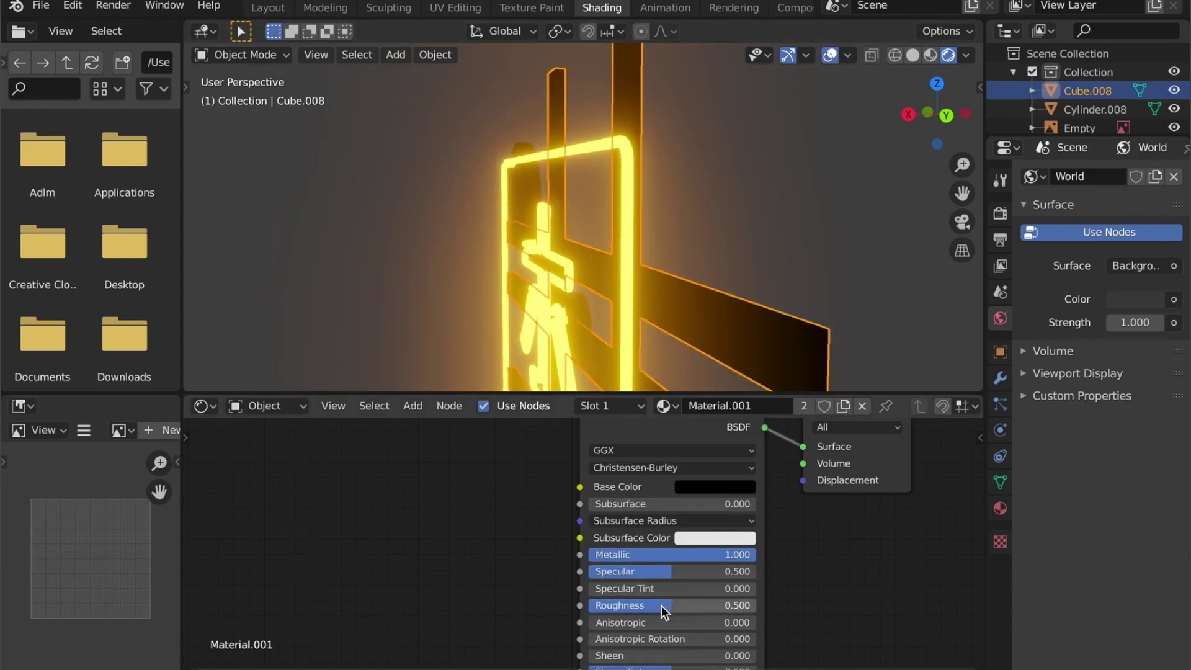
pyautogui.moveTo(661, 605); pyautogui.dragTo(612, 605)
pyautogui.moveTo(625, 358); pyautogui.dragTo(768, 288, button='middle')
pyautogui.click(691, 228)
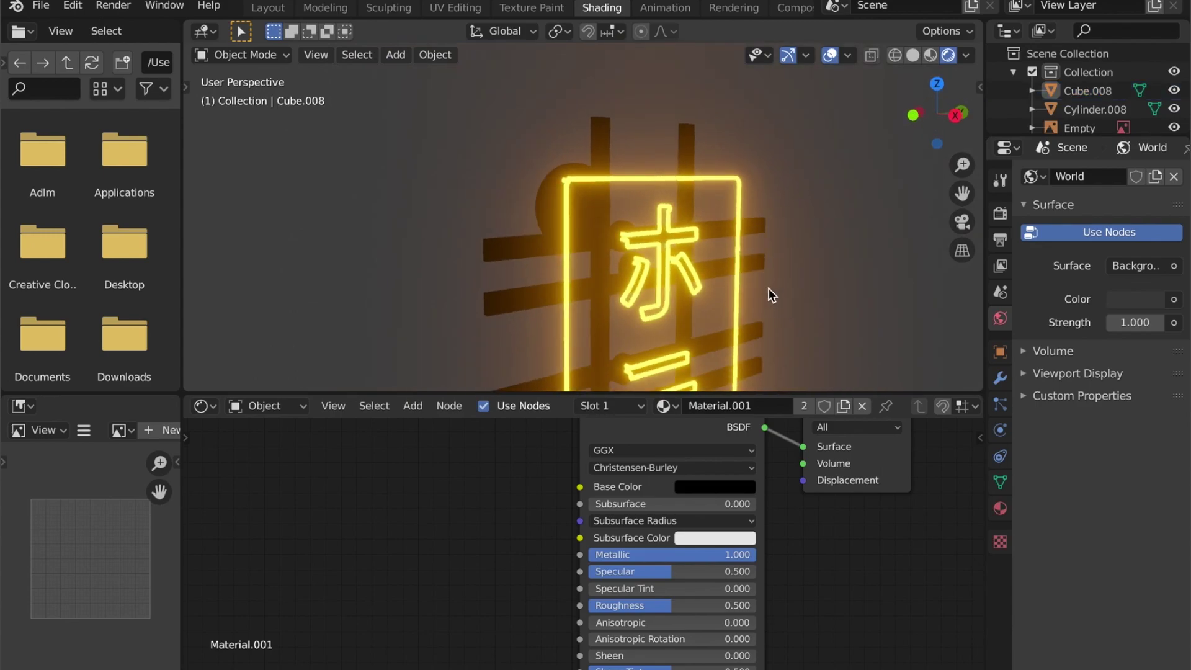
# Step: Enlarge the 3D viewport above the shader editor and examine the complete neon sign
pyautogui.scroll(-2, 768, 288)
pyautogui.keyDown('shift'); pyautogui.moveTo(736, 332); pyautogui.dragTo(695, 223, button='middle'); pyautogui.keyUp('shift')
pyautogui.scroll(-2, 698, 237)
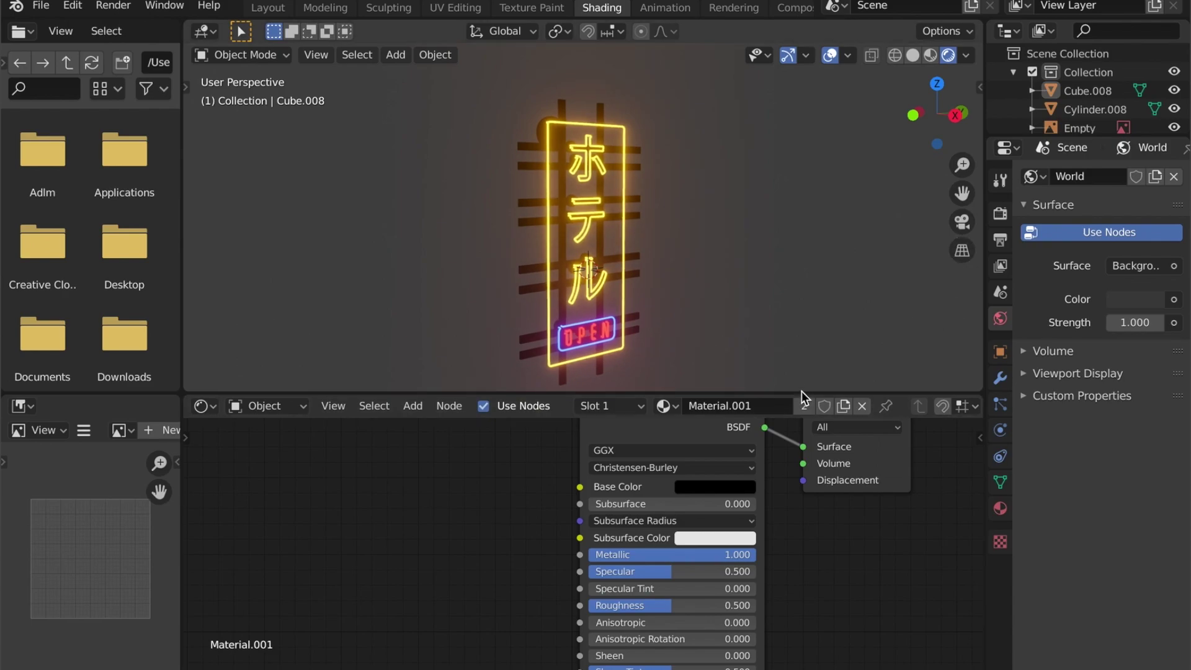
pyautogui.moveTo(803, 392); pyautogui.dragTo(806, 506)
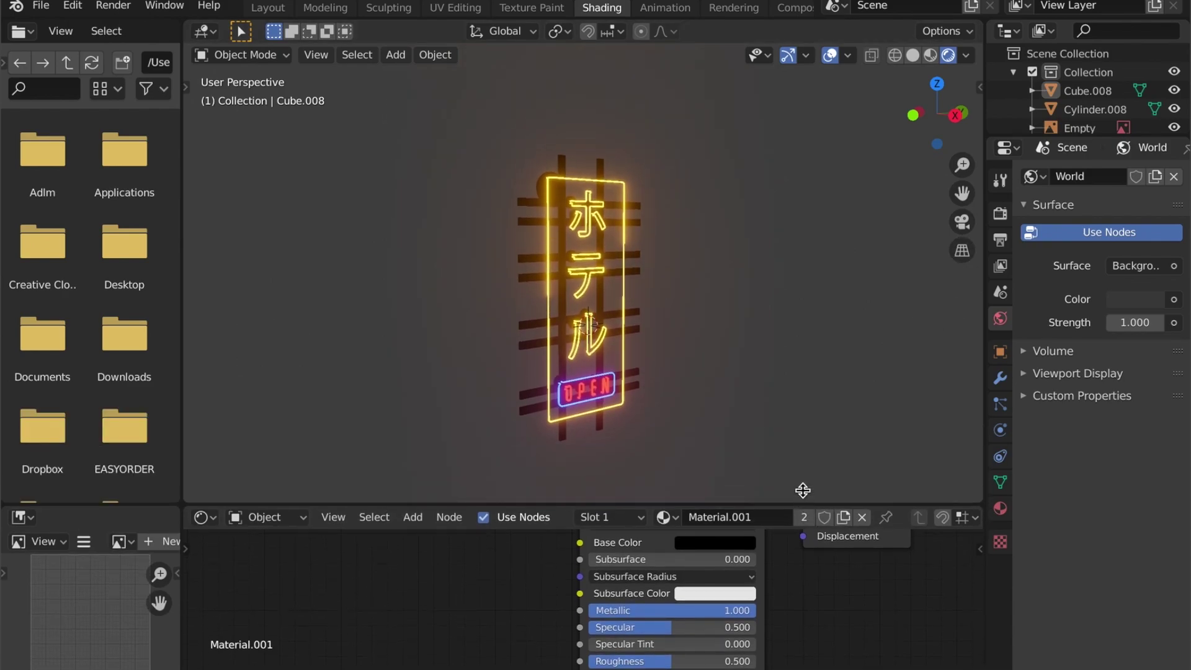
pyautogui.scroll(3, 683, 322)
pyautogui.moveTo(680, 321); pyautogui.dragTo(593, 325, button='middle')
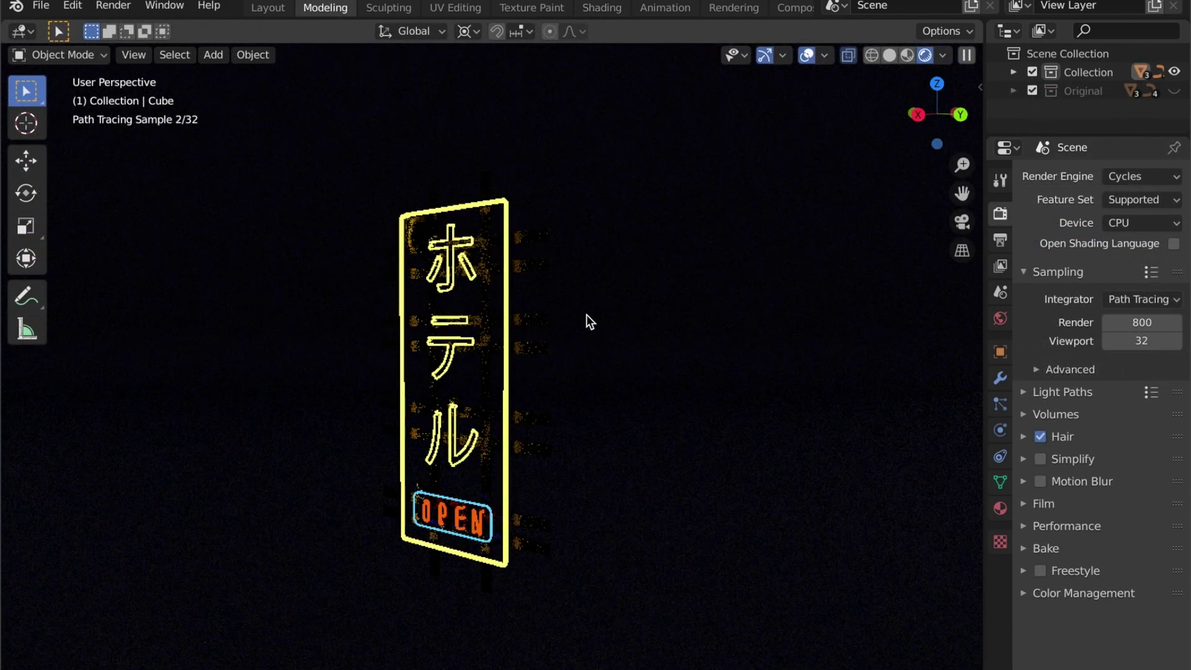
# Step: Set the render engine to Eevee and inspect the sign's neon glow from several angles
pyautogui.click(1162, 177)
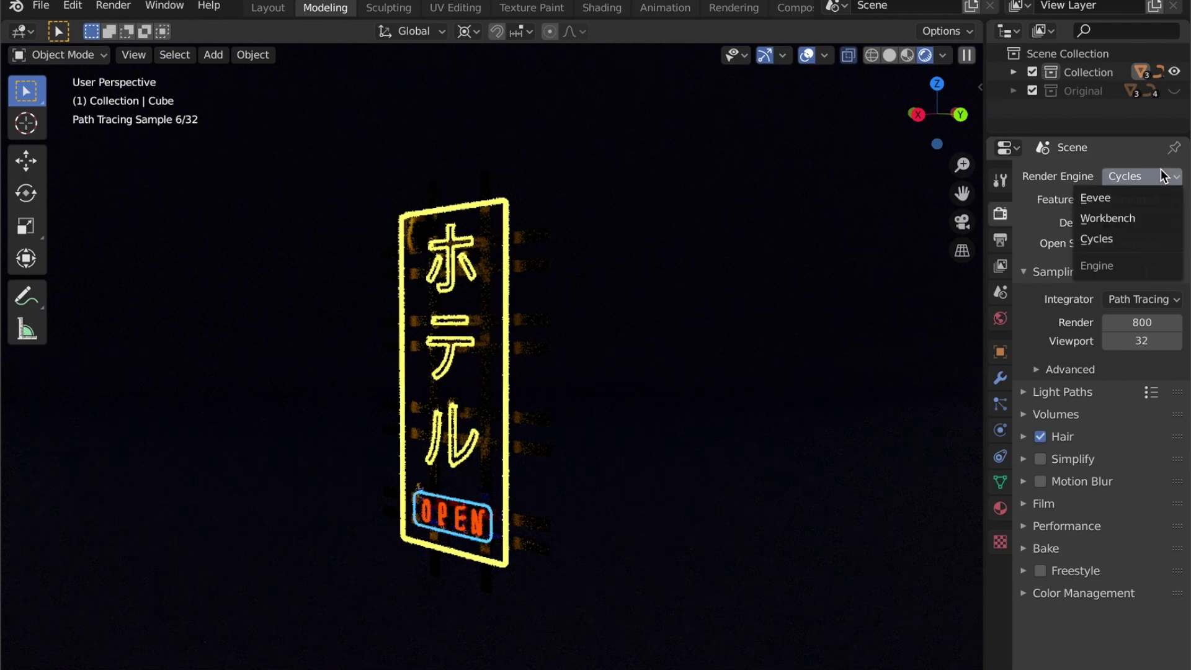
pyautogui.click(1146, 200)
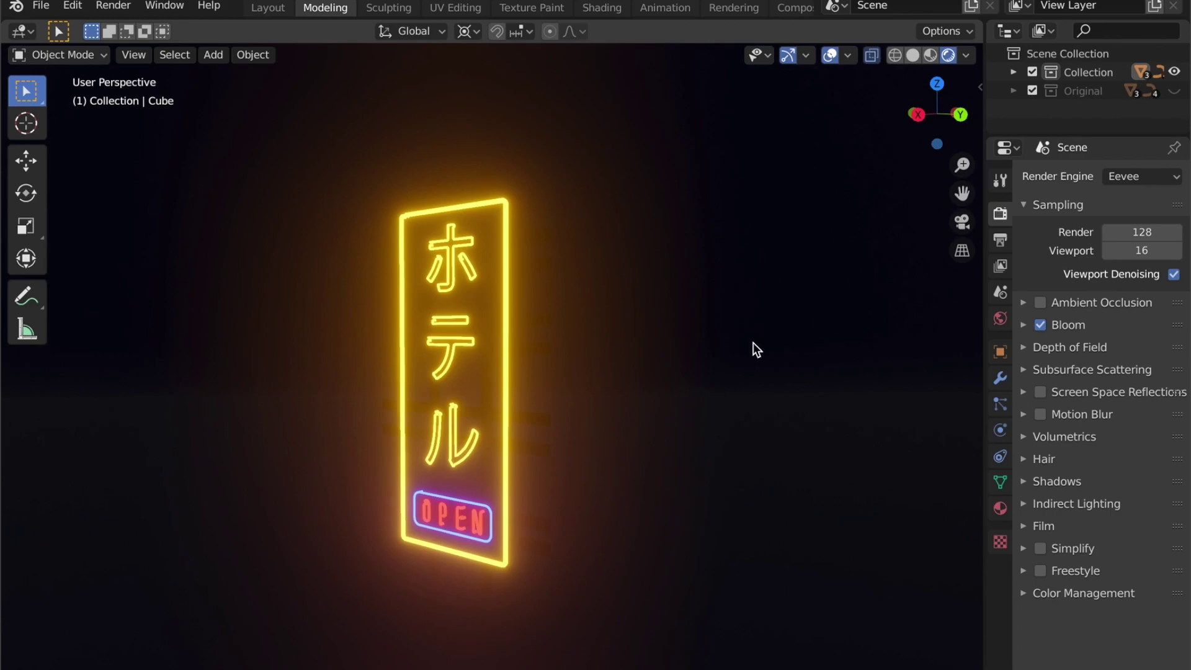
pyautogui.moveTo(753, 342); pyautogui.dragTo(13, 277, button='middle')
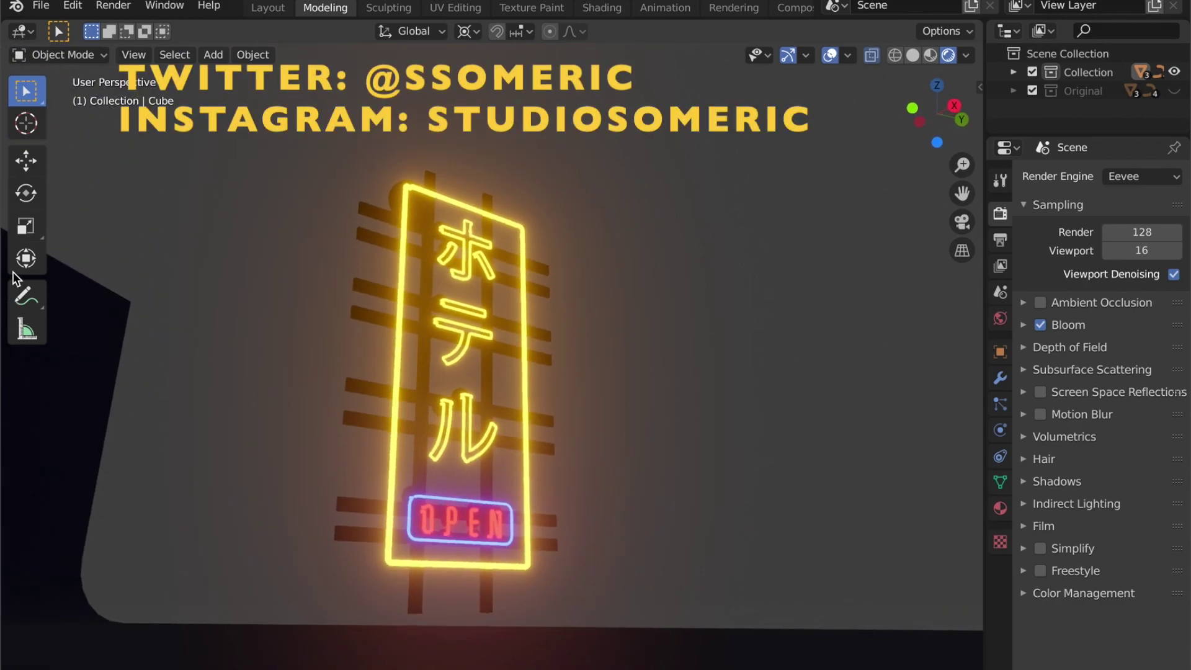
pyautogui.scroll(5, 378, 274)
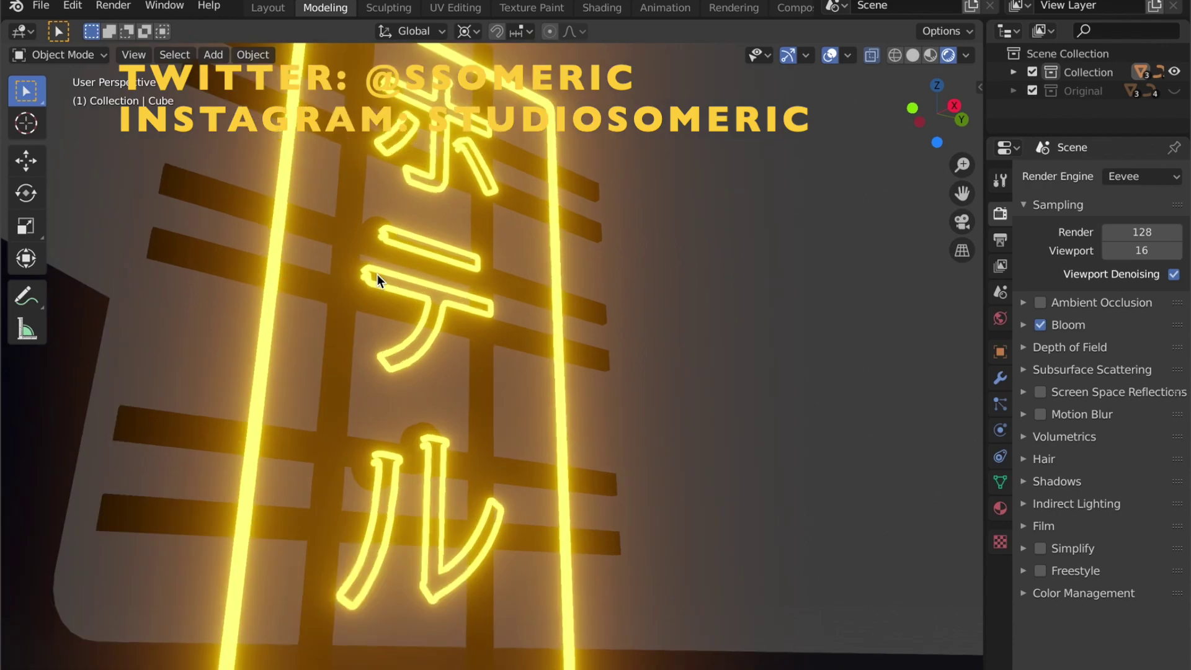
pyautogui.moveTo(378, 275); pyautogui.dragTo(220, 363, button='middle')
pyautogui.scroll(-6, 220, 363)
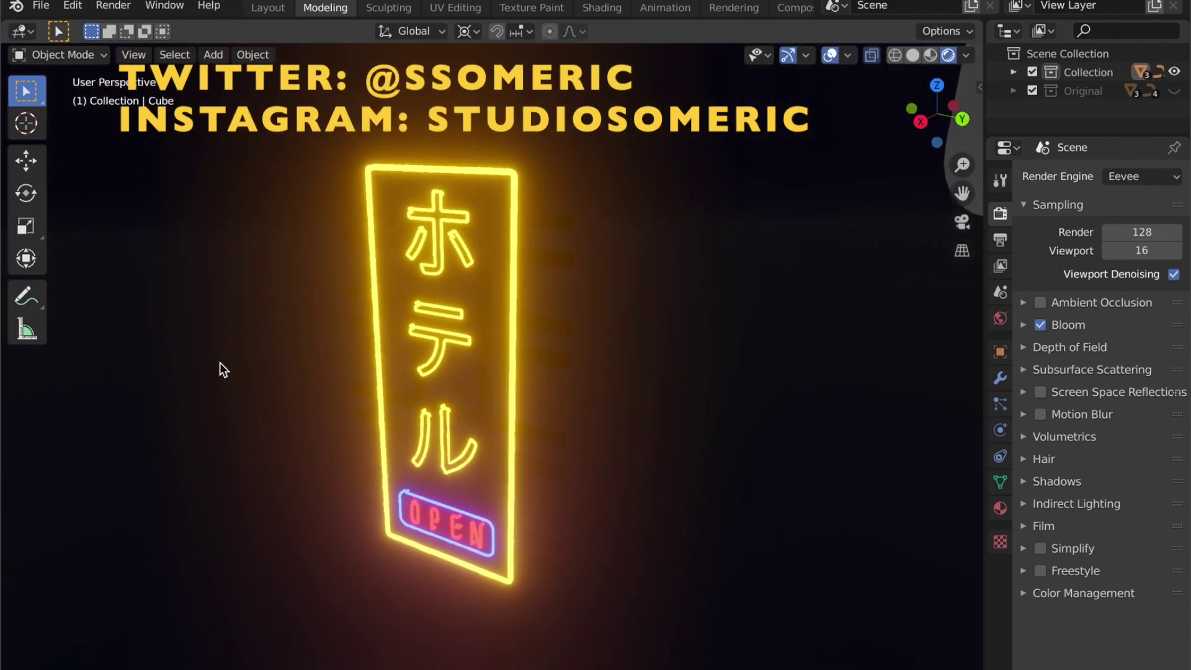